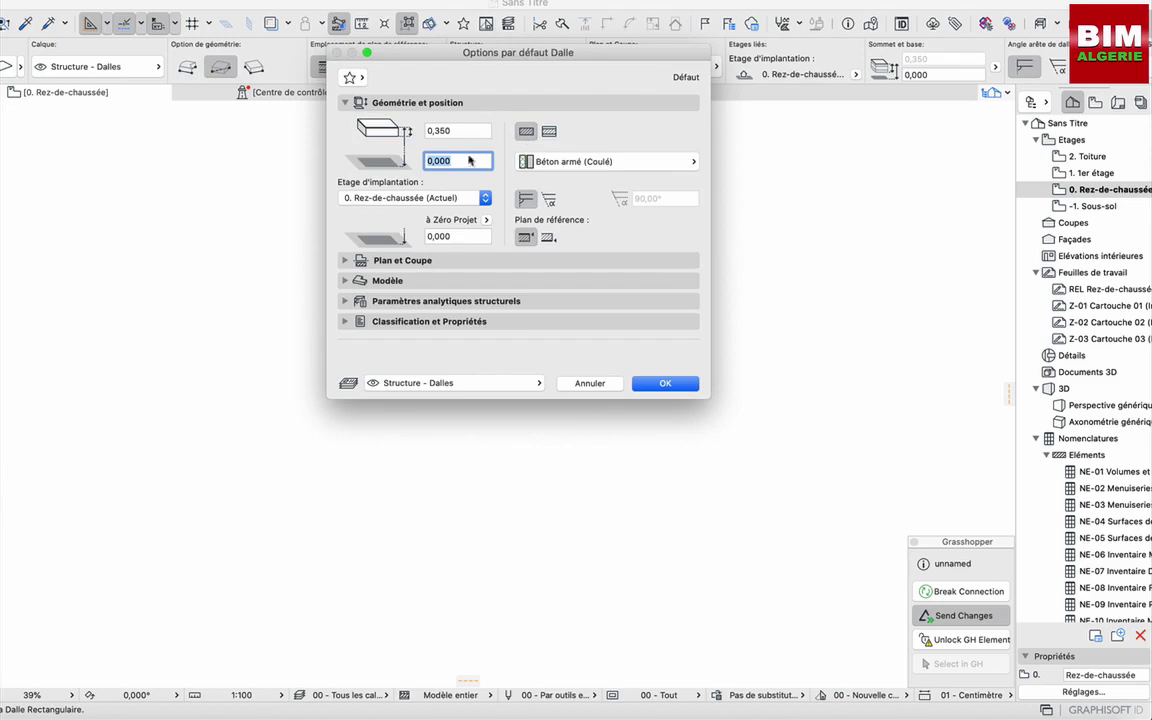
- Set the default slab thickness to 0.200
click(463, 131)
key(BackSpace)
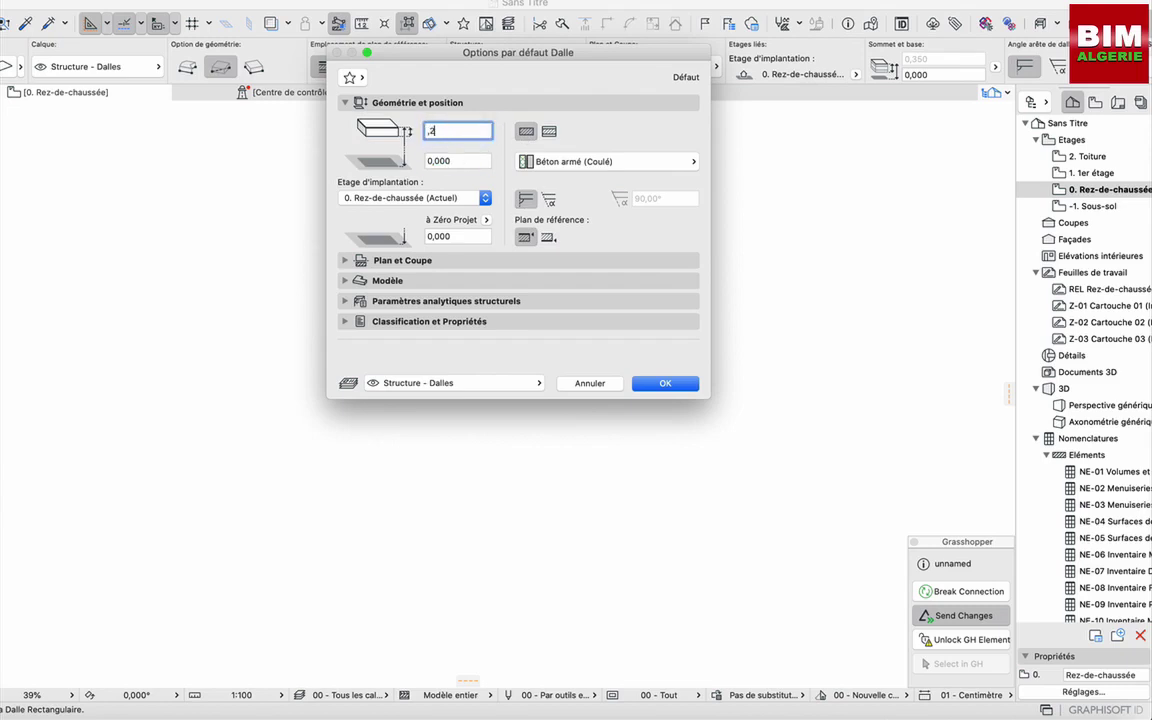
click(660, 388)
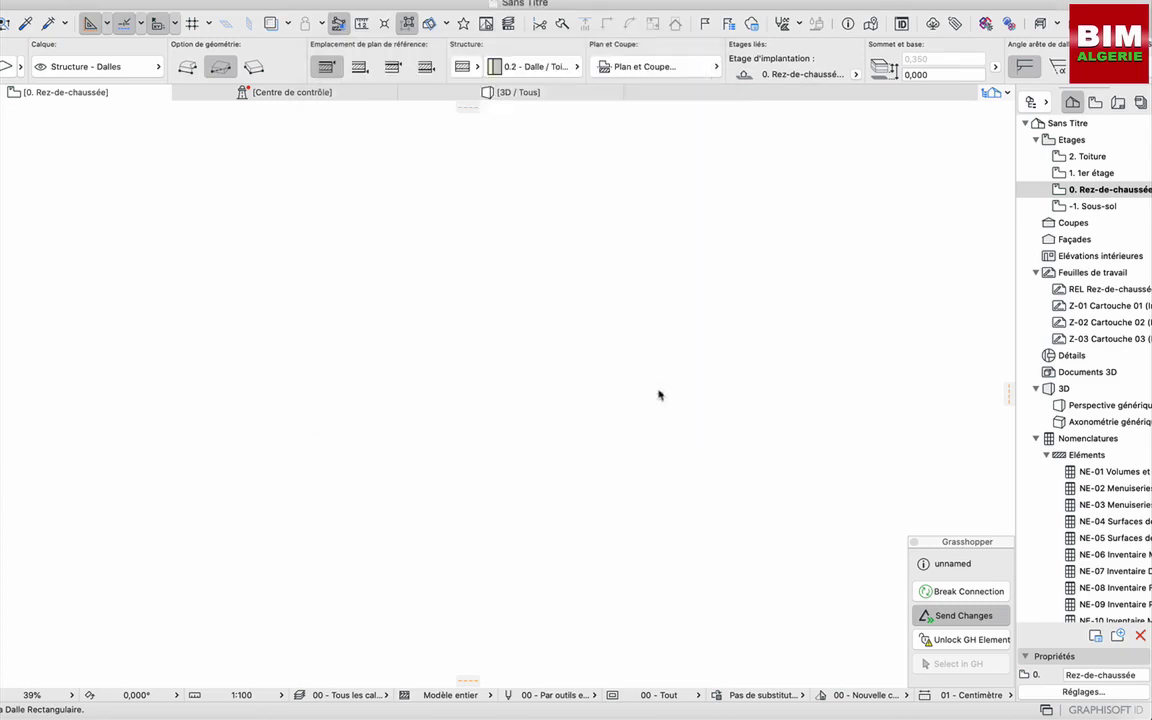
- Draw a rectangular slab measuring 20 by 12 on the Rez-de-chaussée storey
click(289, 248)
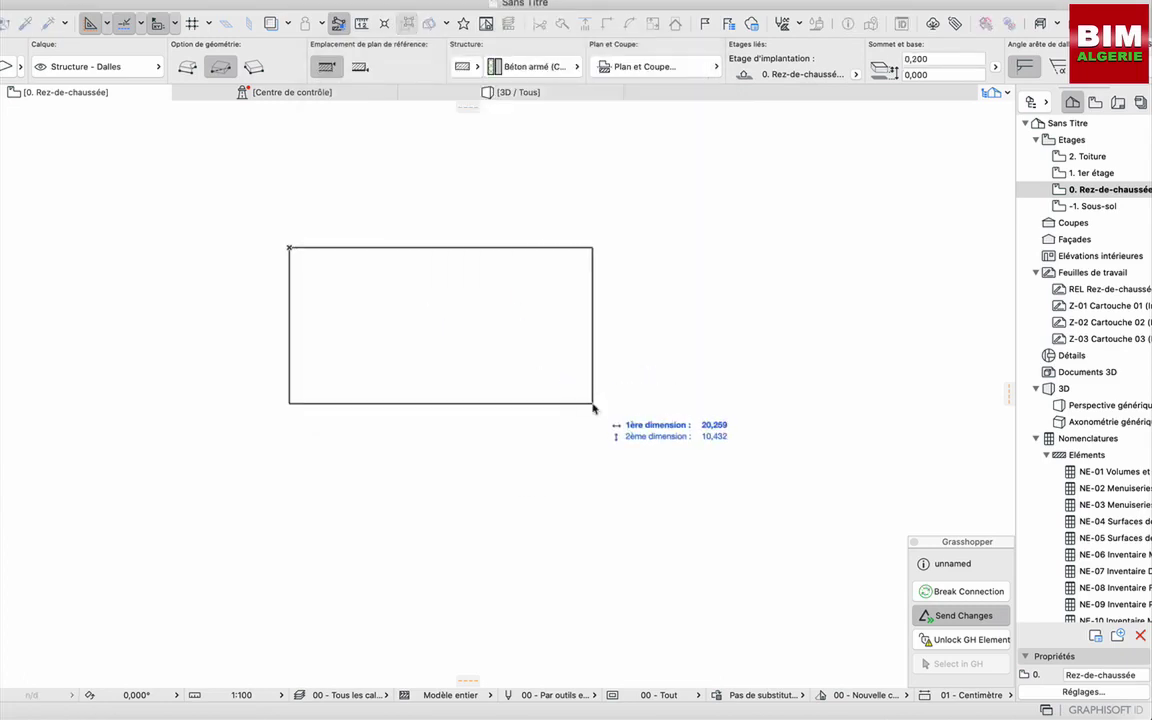
key(Tab)
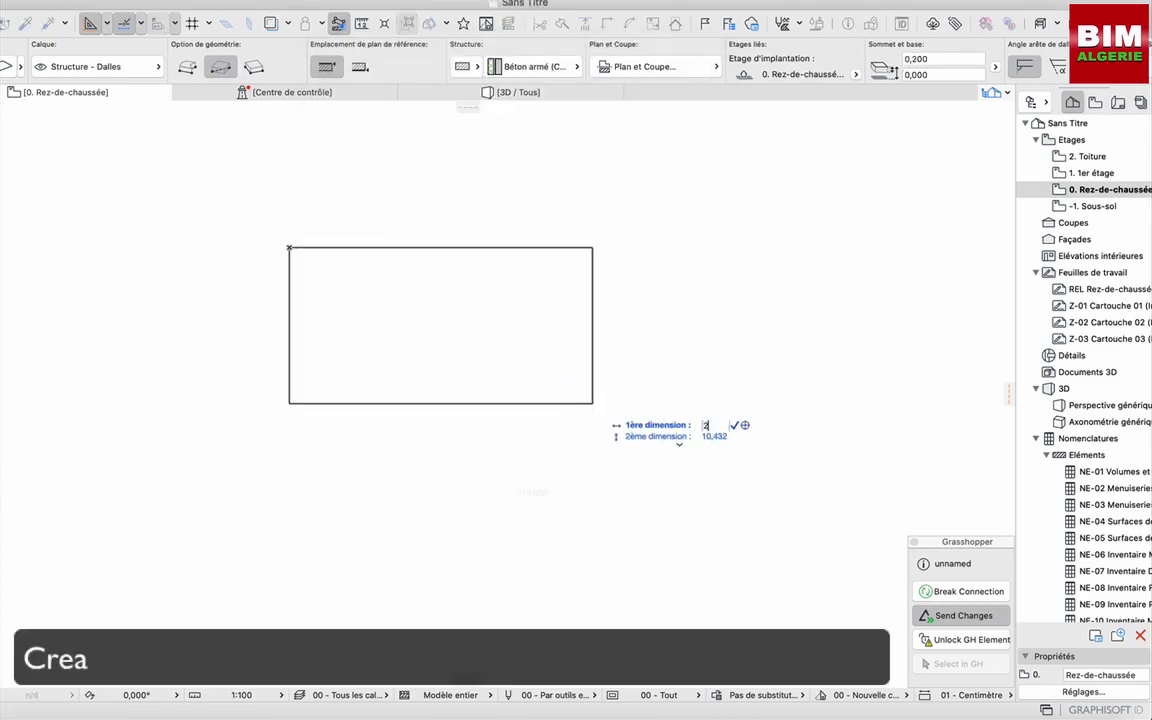
text(20)
key(Tab)
text(12)
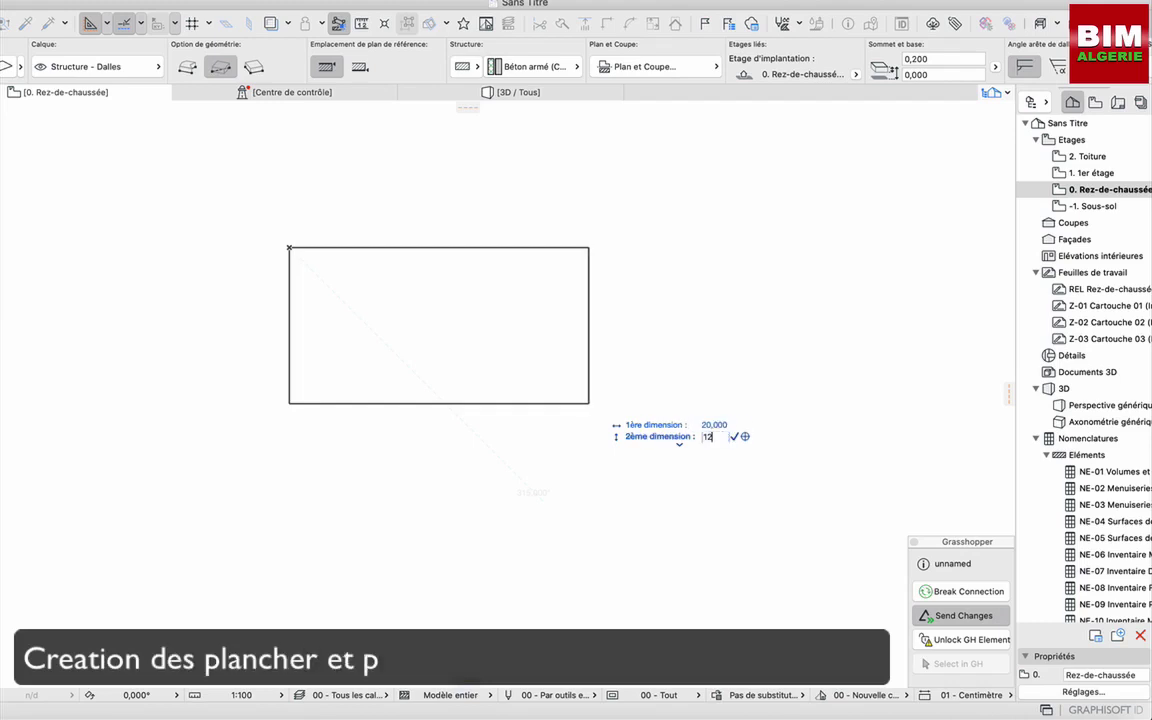
key(Return)
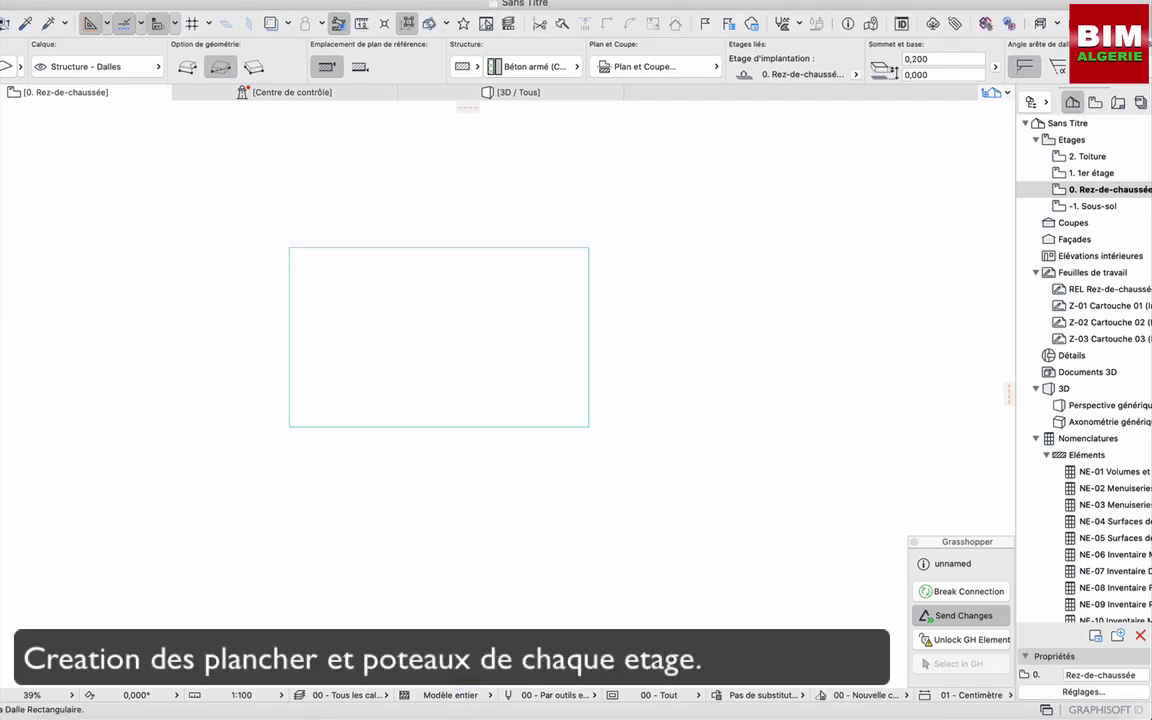
- Copy the ground-floor slab and paste it at the same location on the 1er étage and Toiture storeys
shift+click(392, 247)
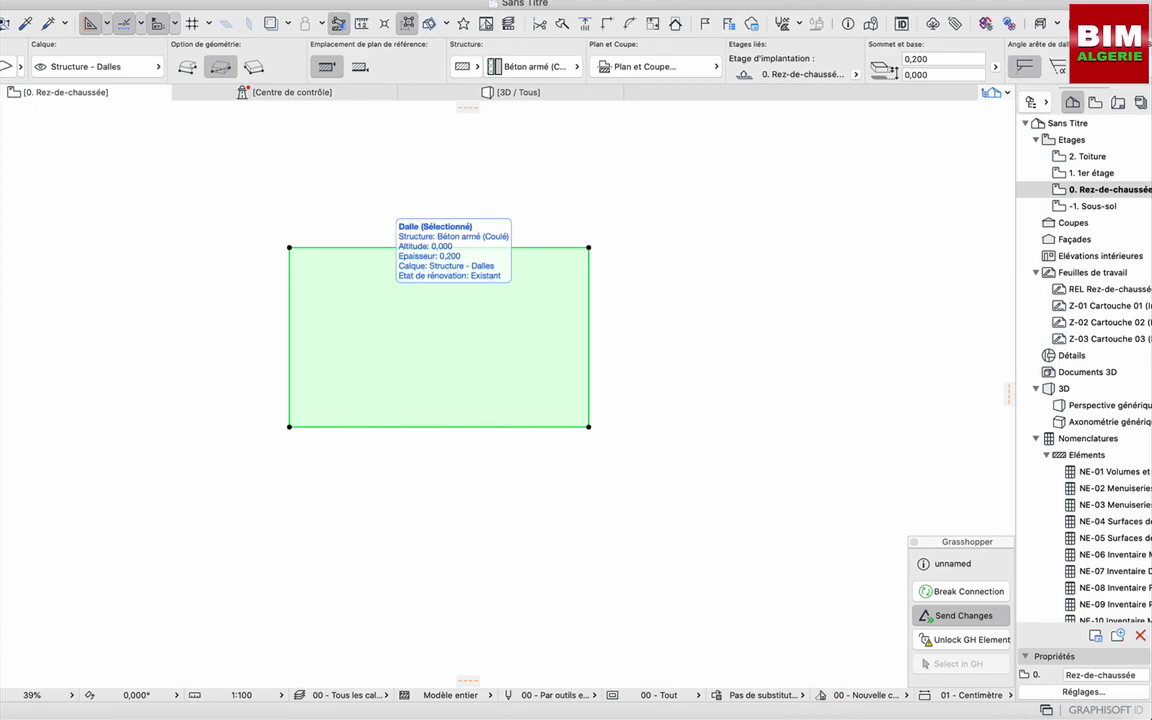
key(super+Up)
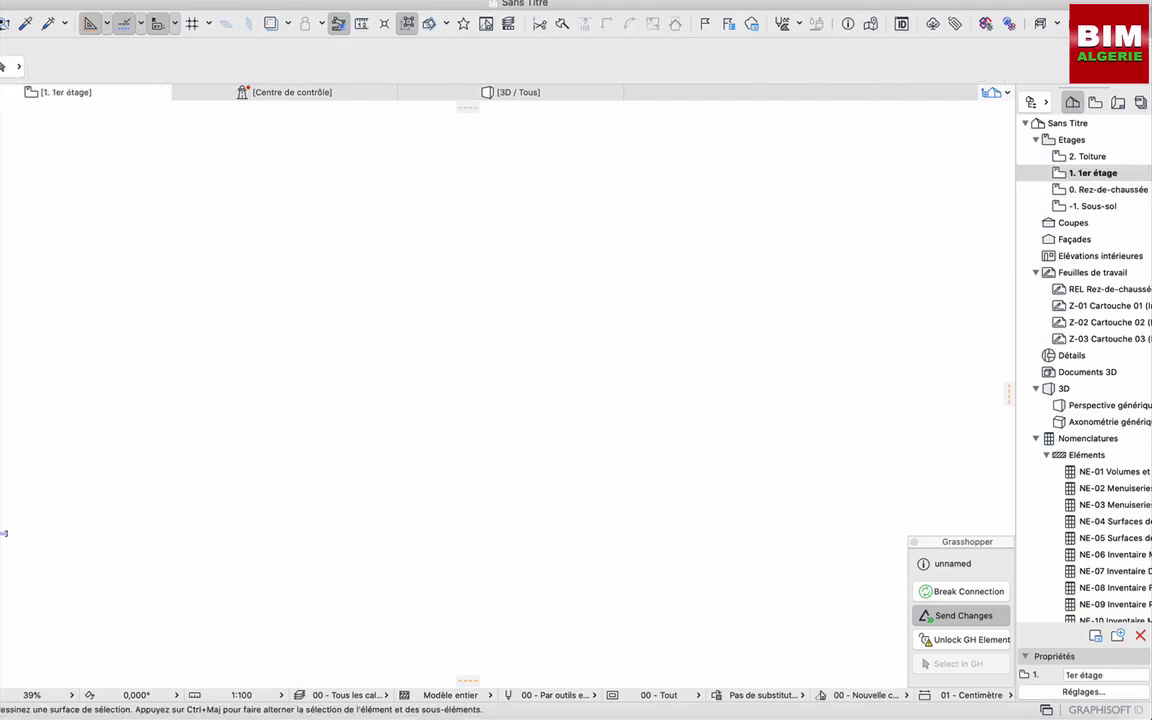
key(super+v)
key(Return)
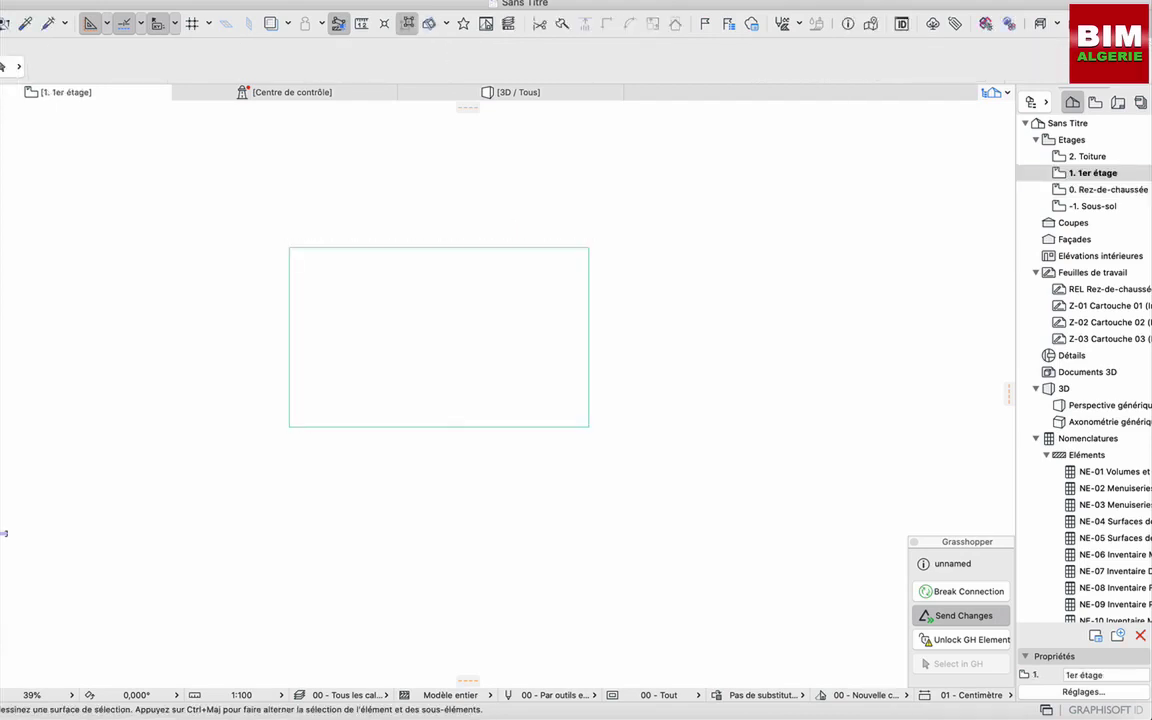
key(super+Up)
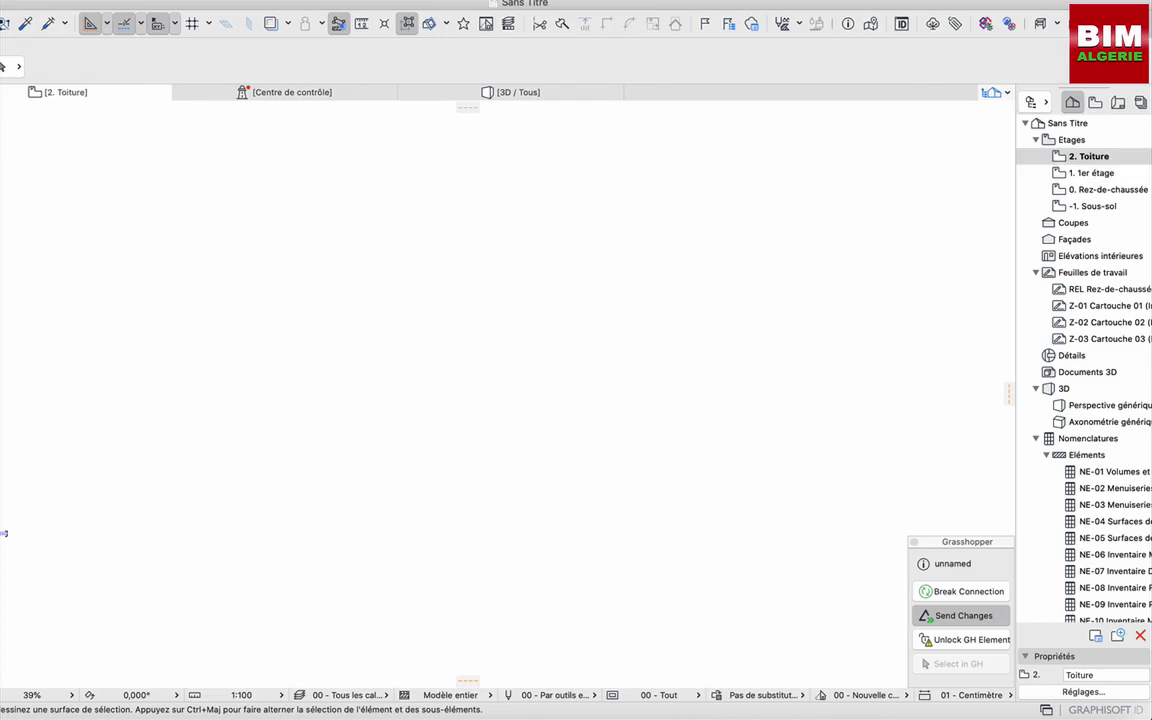
key(super+v)
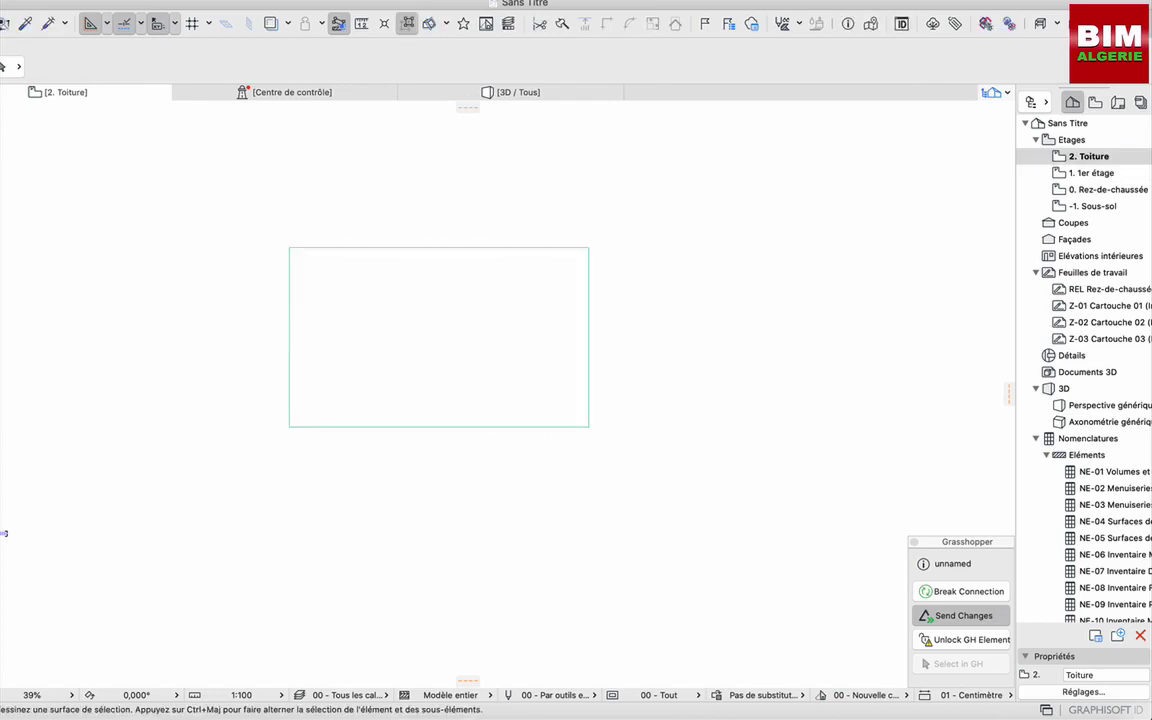
- Inspect the stacked slabs and the column grid in the 3D perspective
key(F3)
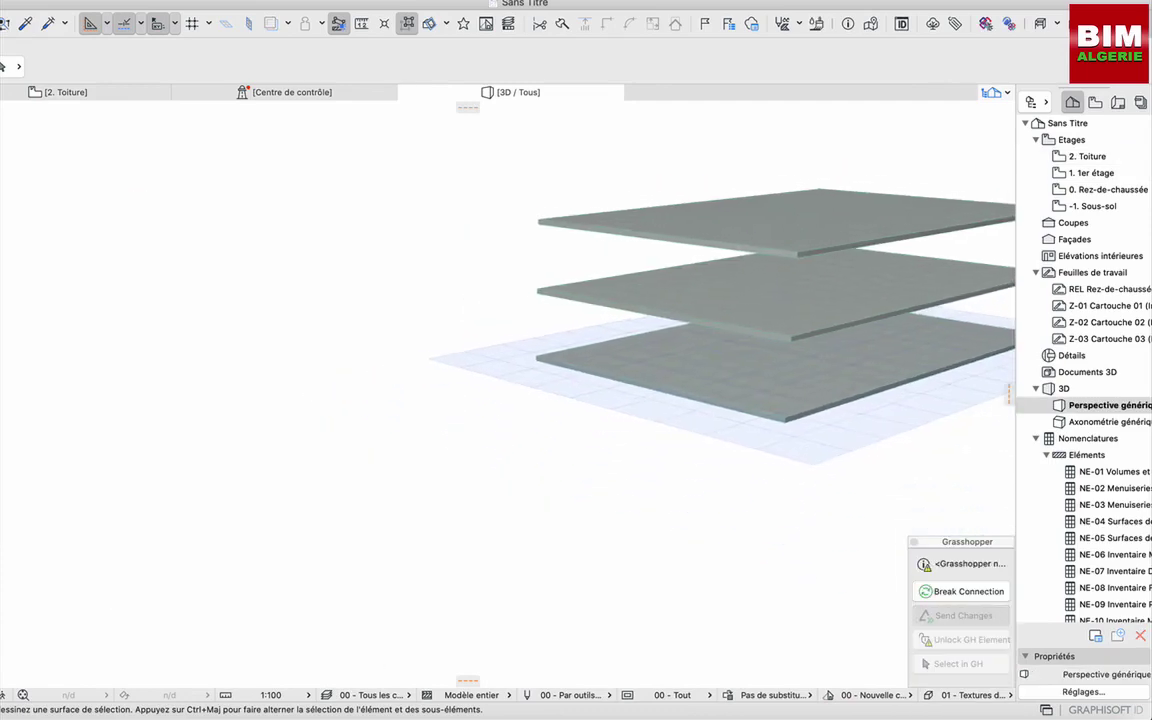
middle_drag(723, 281, 443, 294)
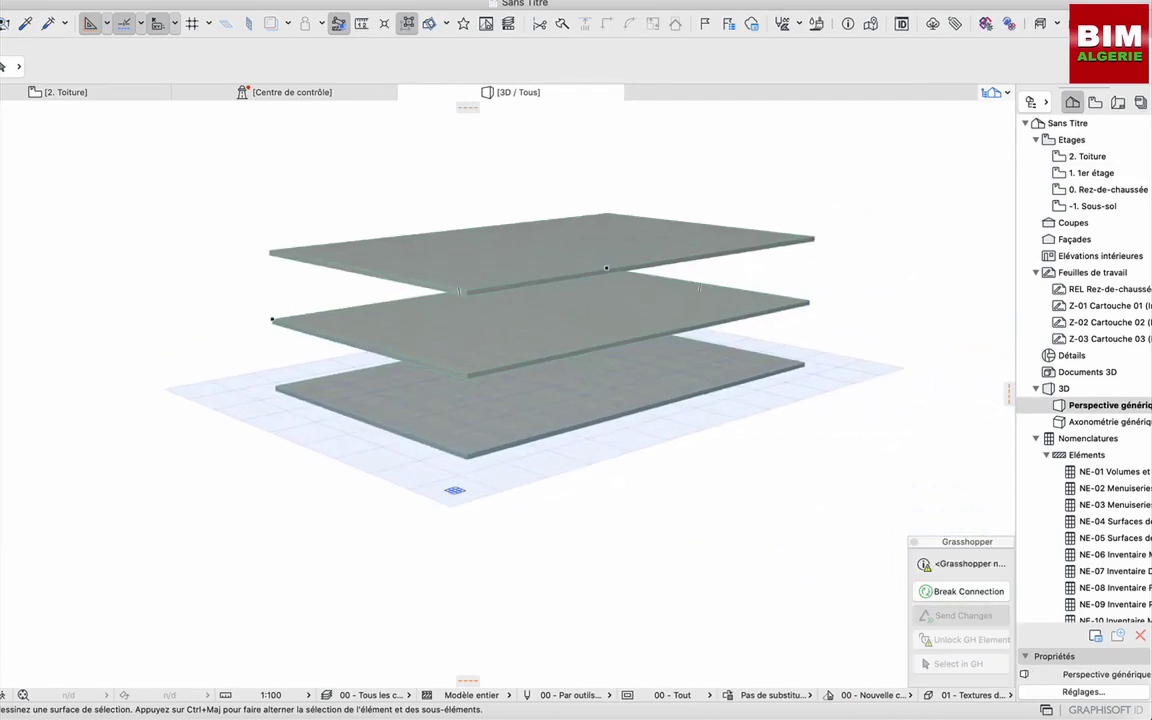
click(100, 92)
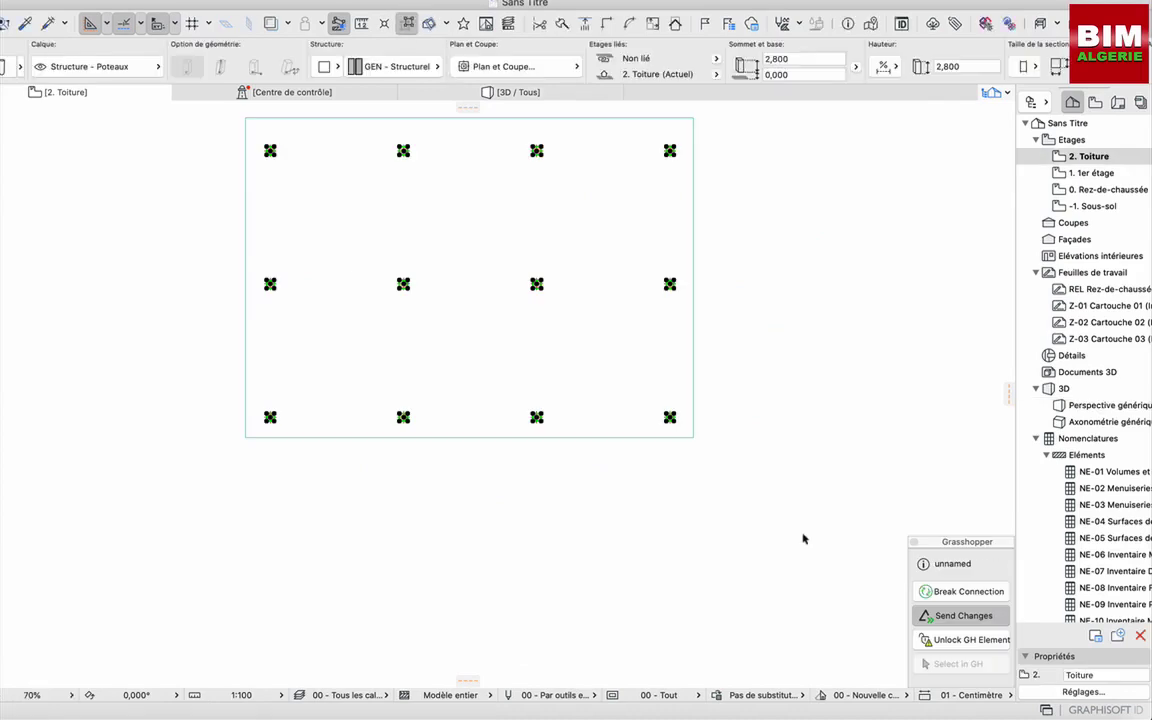
click(586, 93)
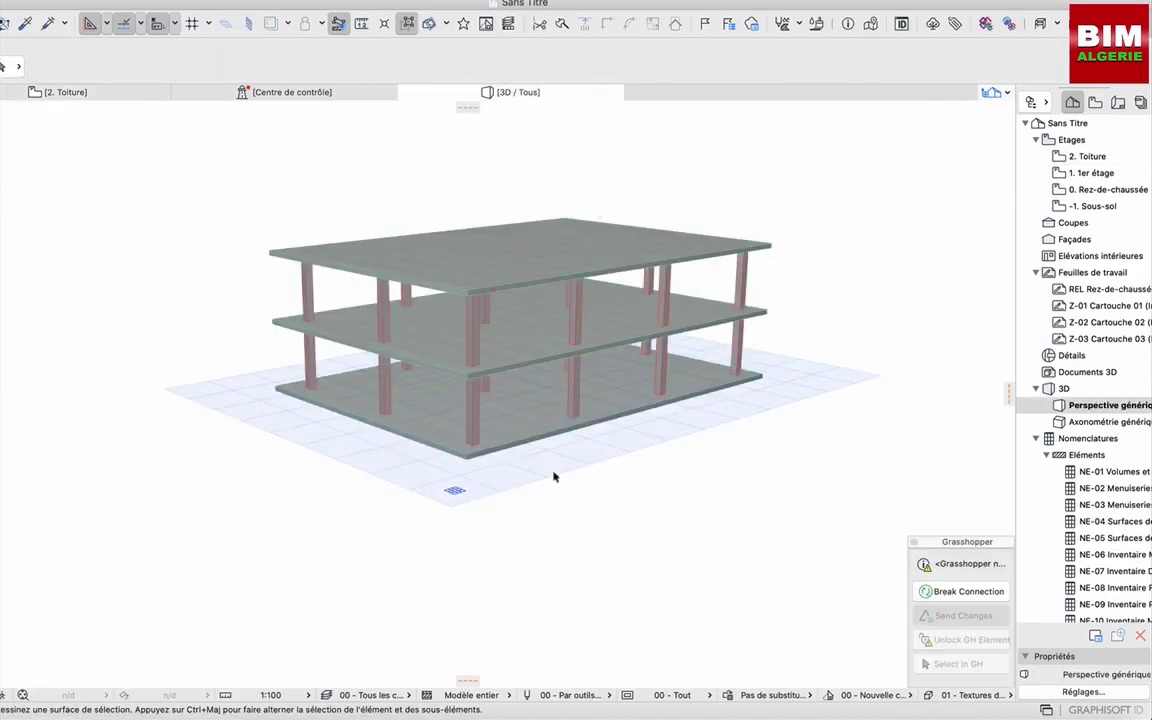
key(o)
mouse_move(536, 460)
mouse_down()
mouse_move(383, 460)
mouse_move(442, 332)
mouse_move(512, 408)
mouse_move(465, 476)
mouse_move(504, 473)
mouse_move(532, 450)
mouse_up()
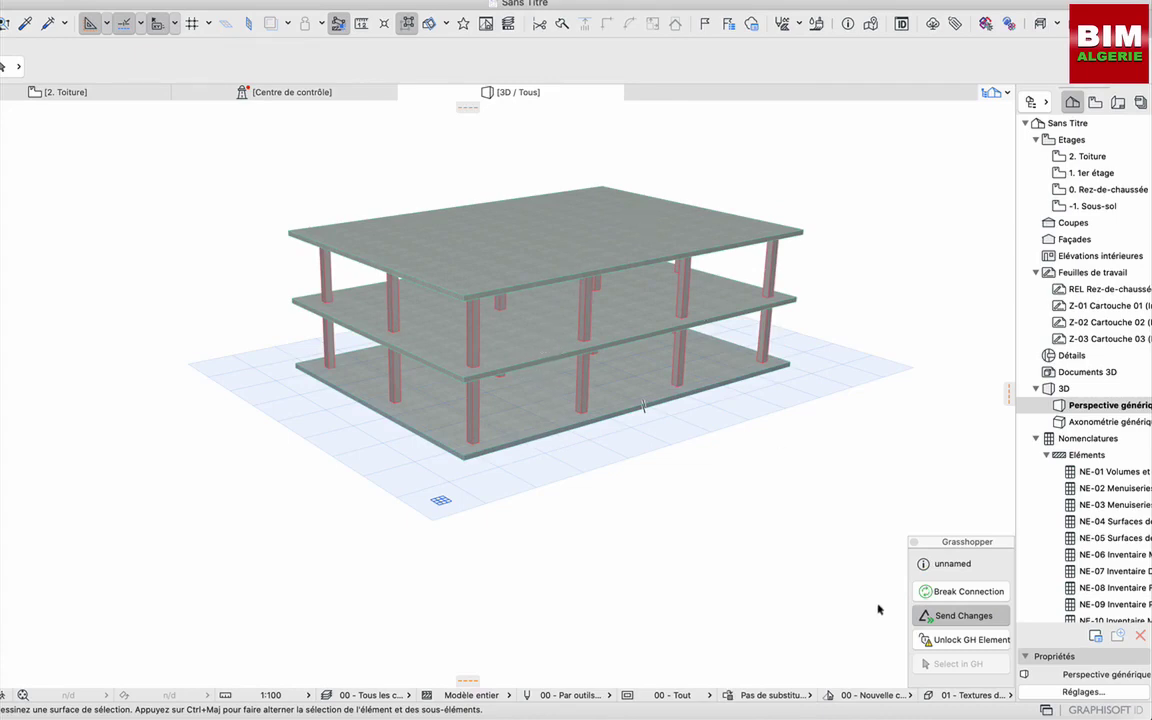
- Switch to Grasshopper and place an ARCHICAD Slab parameter on the canvas
click(931, 615)
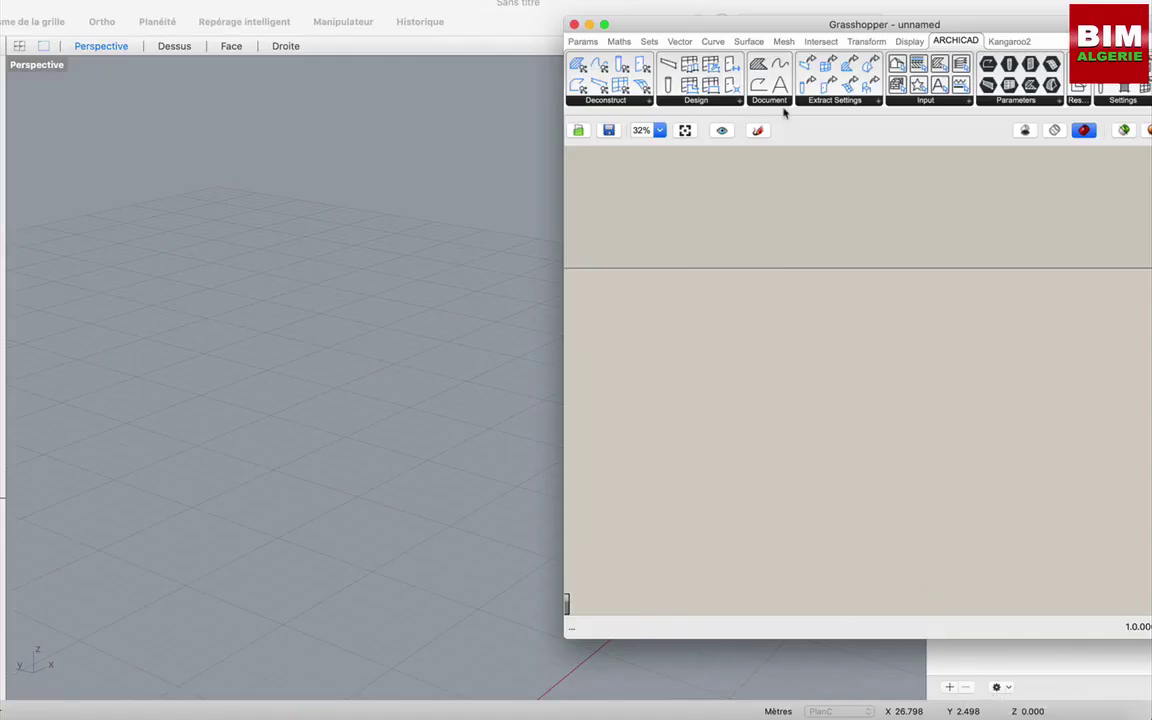
drag(787, 28, 563, 39)
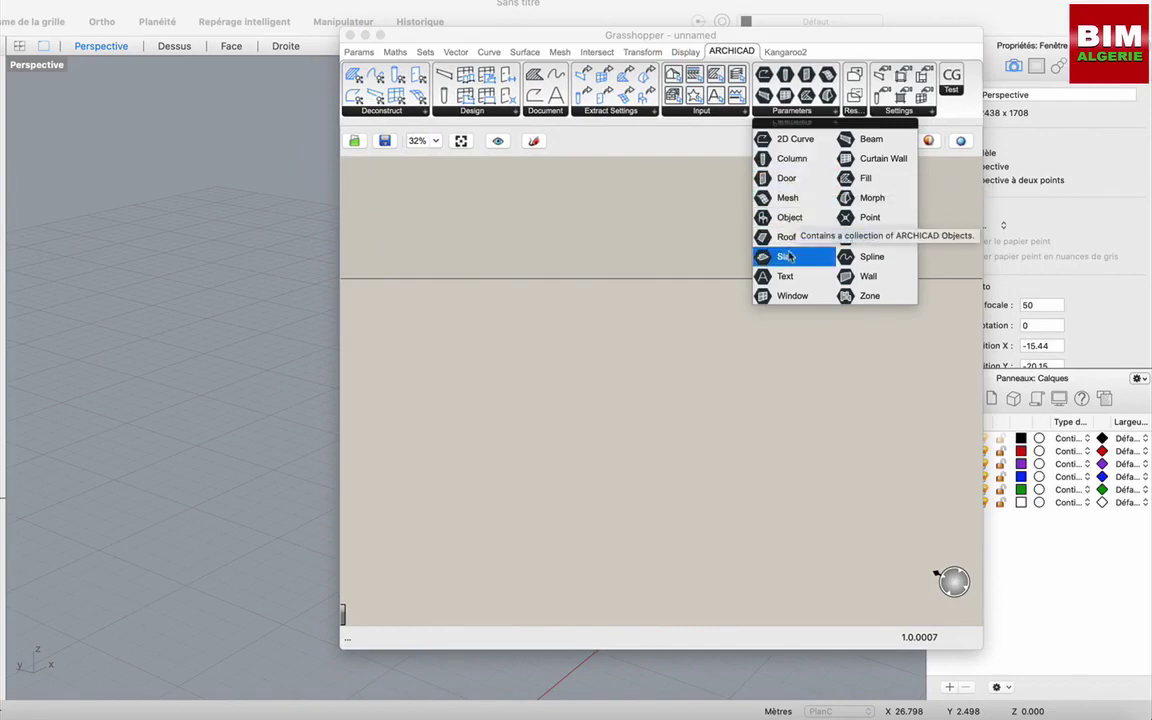
drag(776, 256, 525, 369)
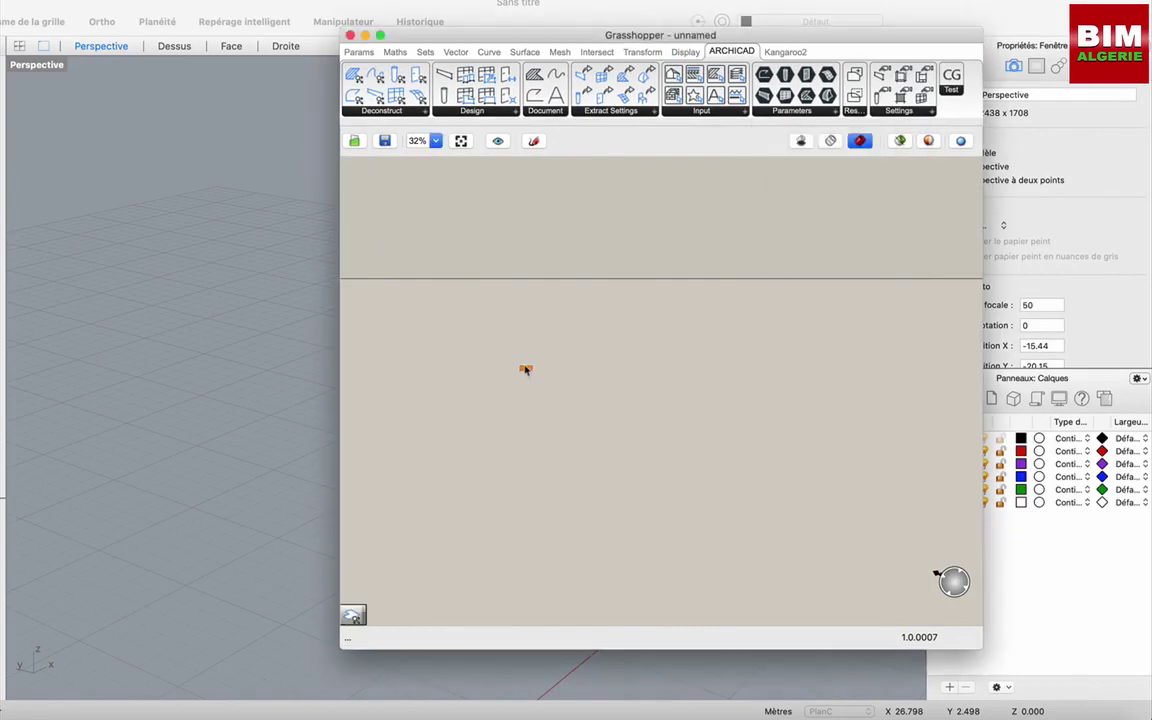
scroll(525, 369, up, 10)
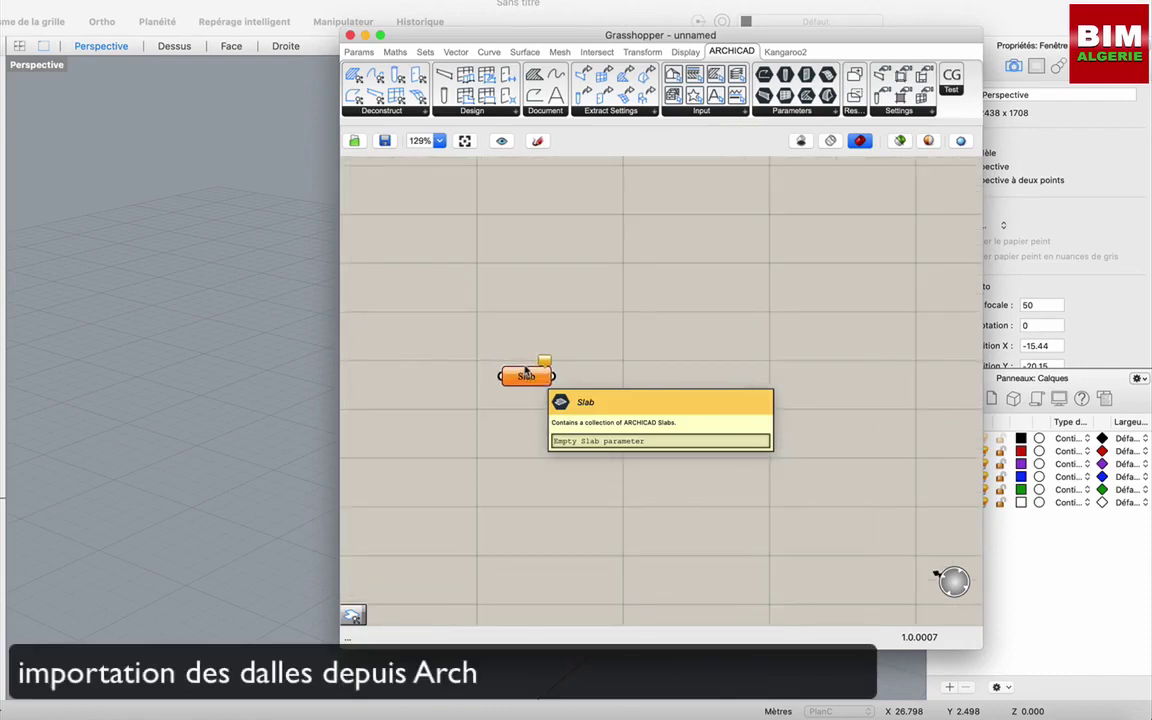
- Assign the ground-floor, first-floor and roof slabs from ARCHICAD to the Slab parameter using multiple selection
right_click(528, 385)
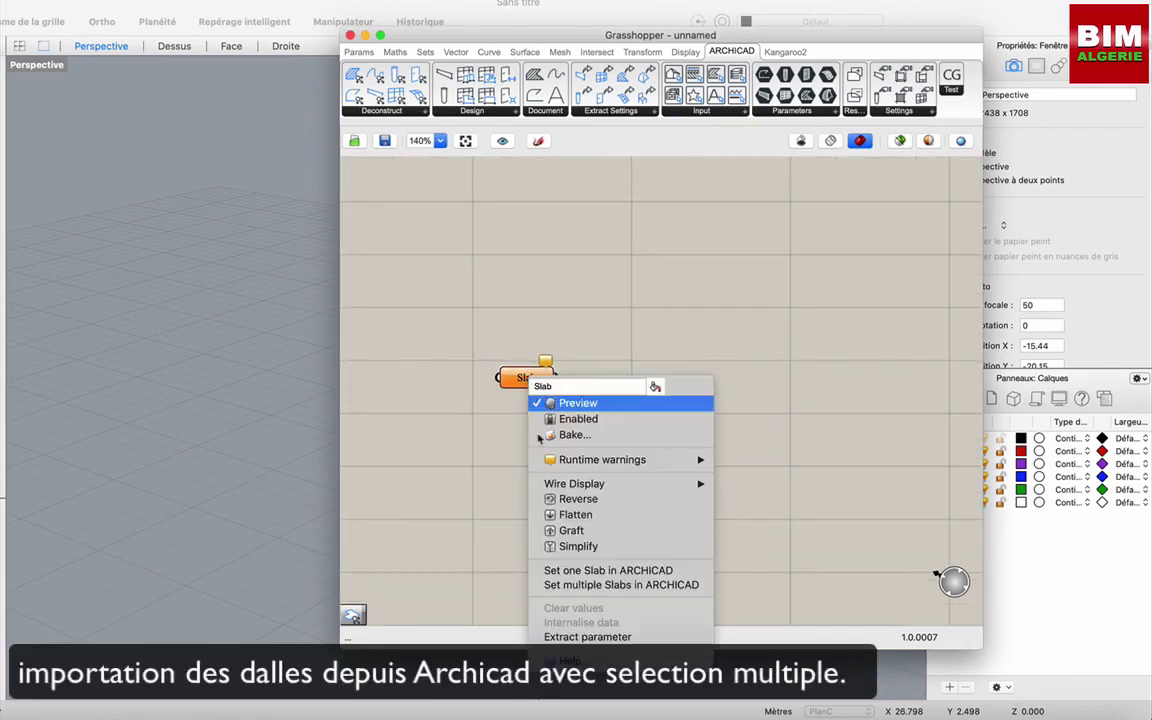
click(627, 585)
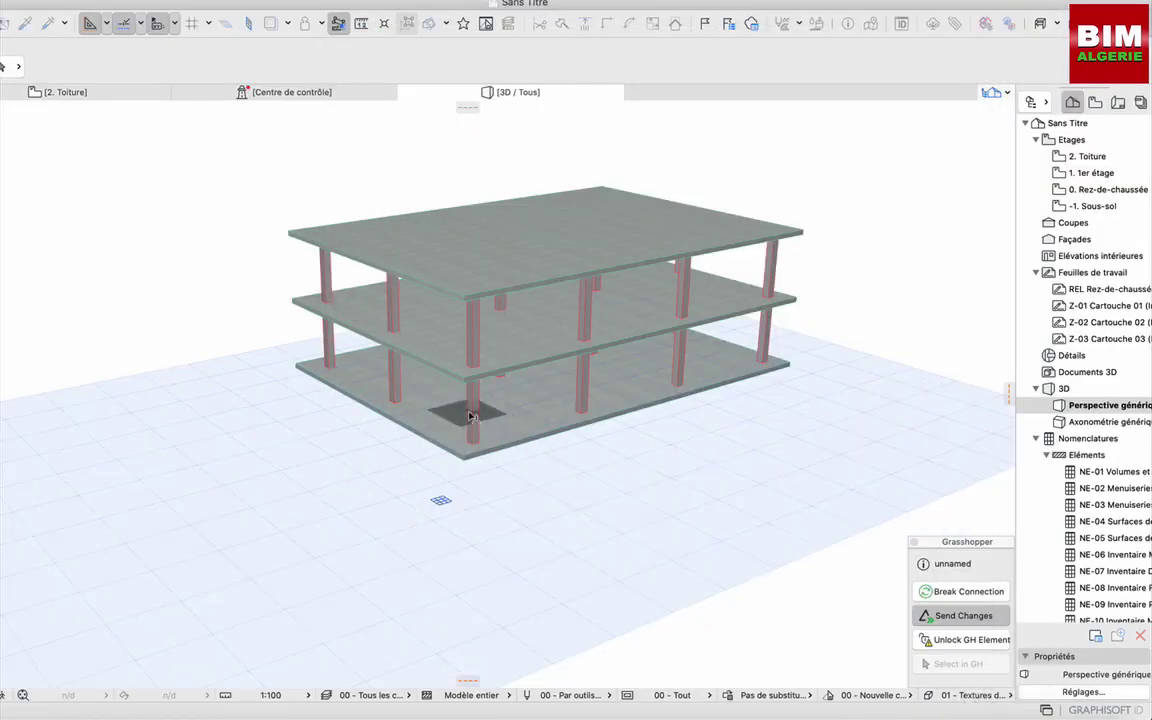
click(540, 438)
shift+click(557, 363)
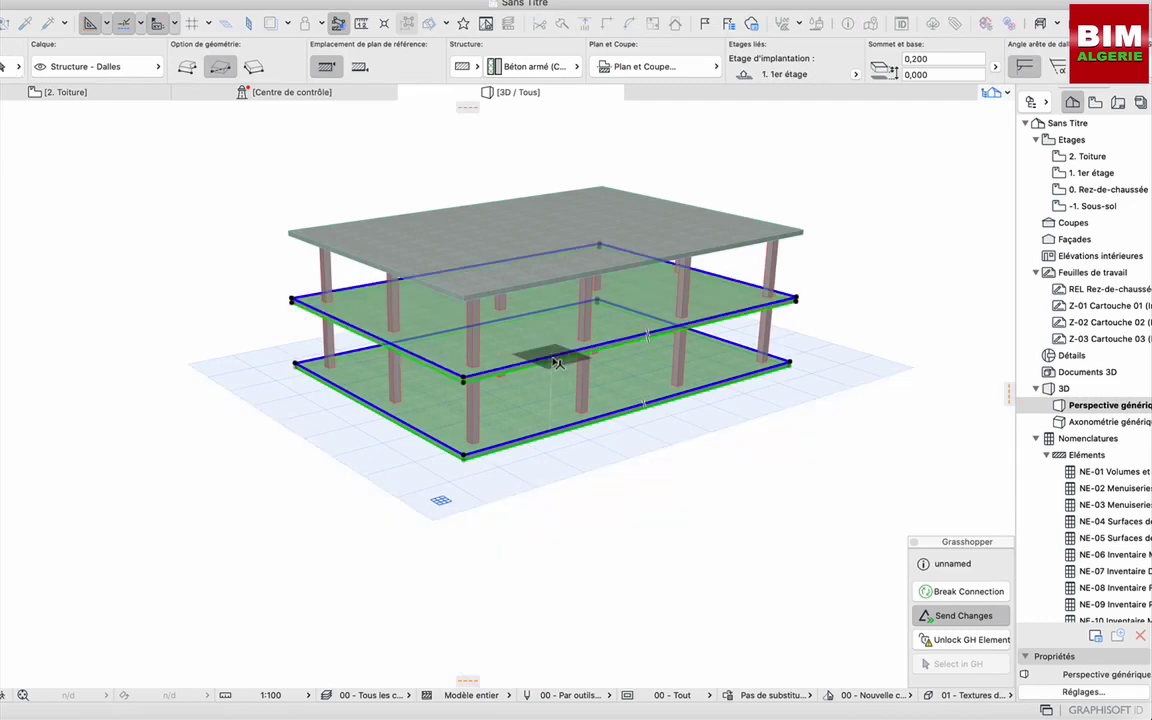
shift+click(645, 230)
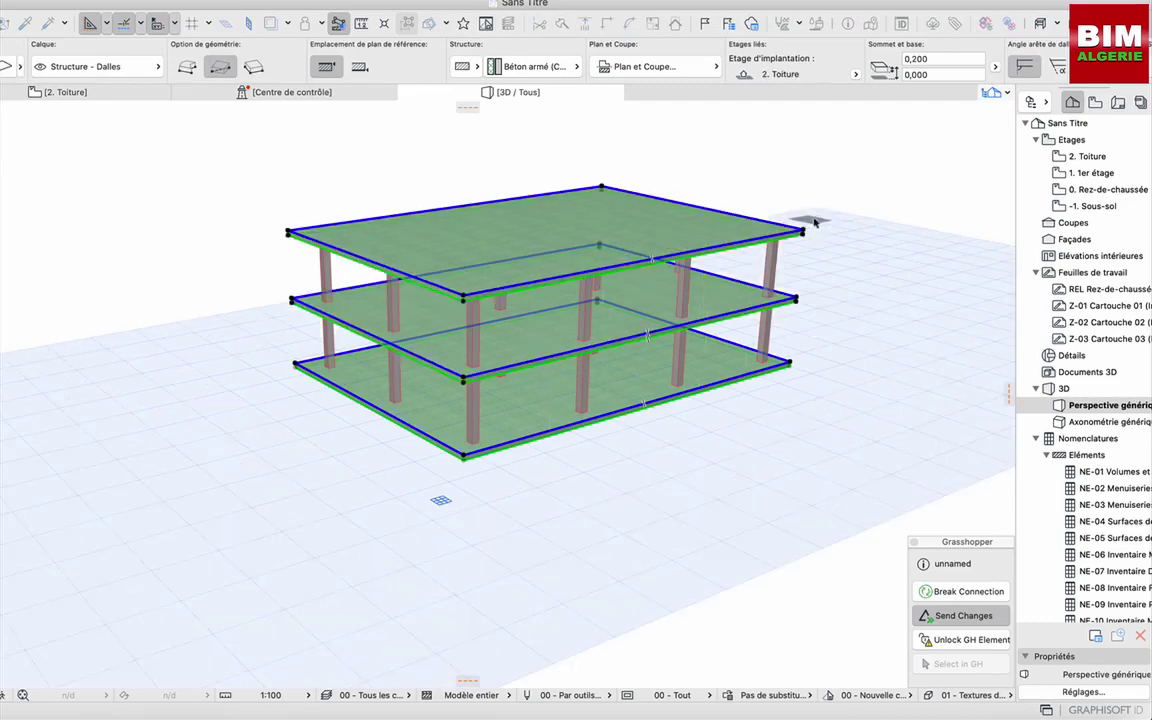
click(830, 236)
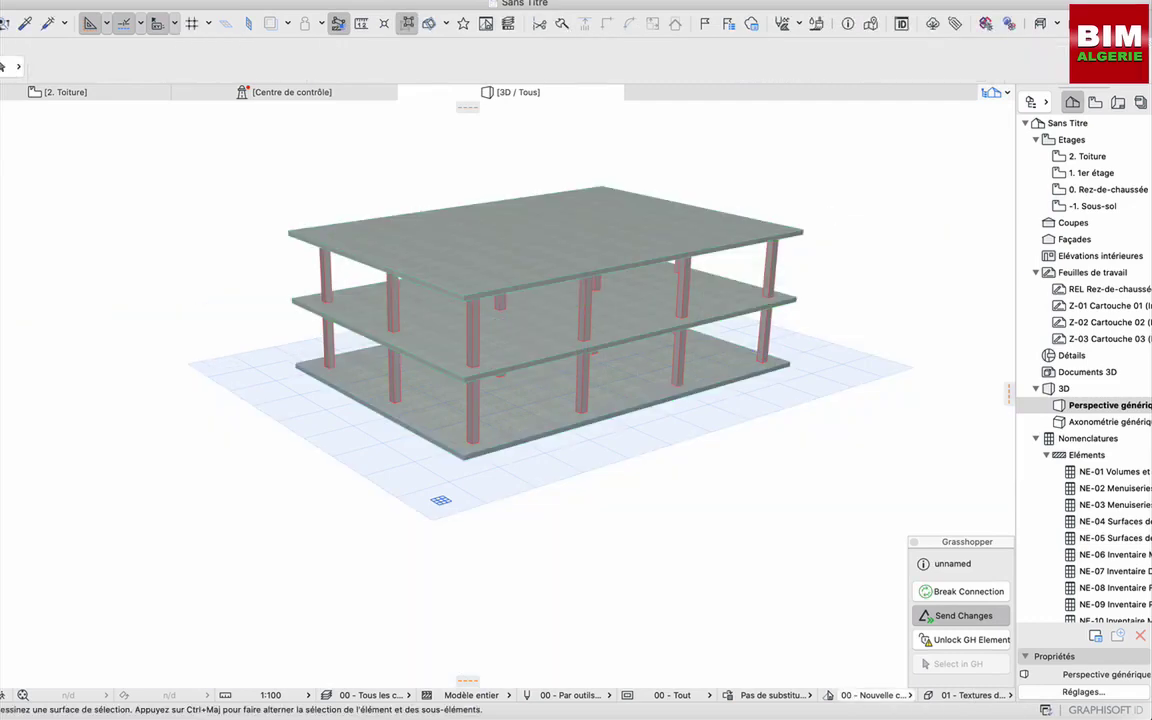
click(1046, 717)
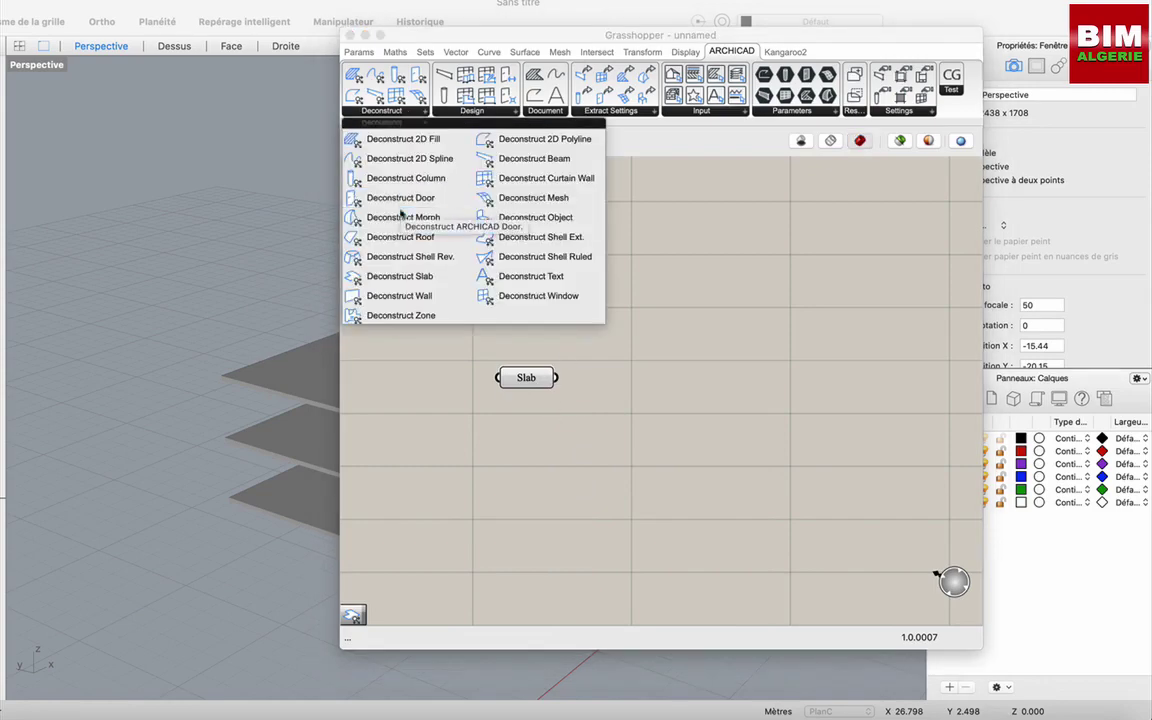
- Add a Deconstruct Slab component and connect the Slab parameter to its S input
click(404, 277)
drag(610, 357, 594, 385)
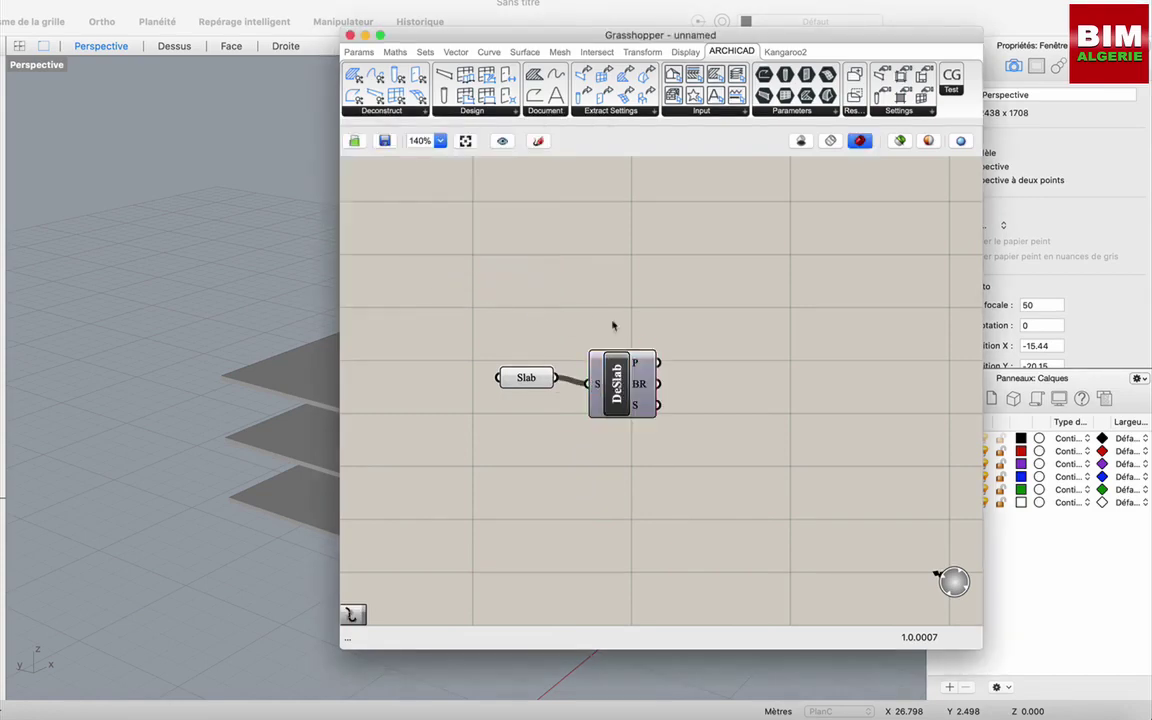
drag(606, 38, 767, 57)
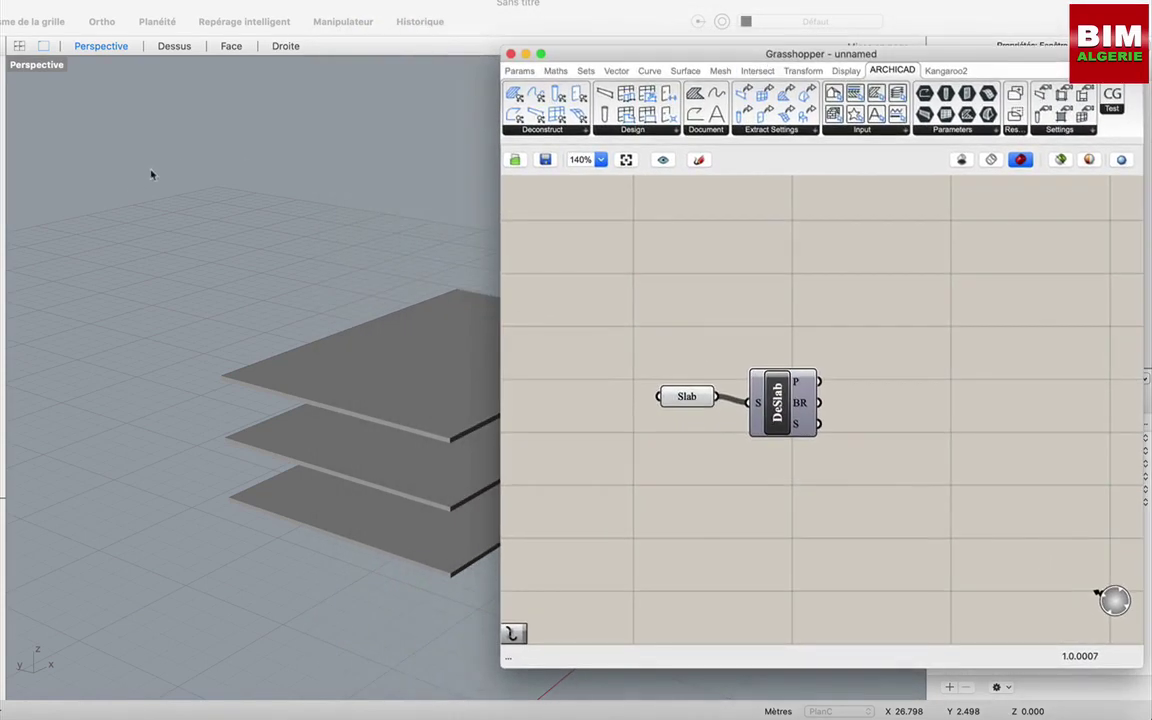
scroll(165, 191, up, 3)
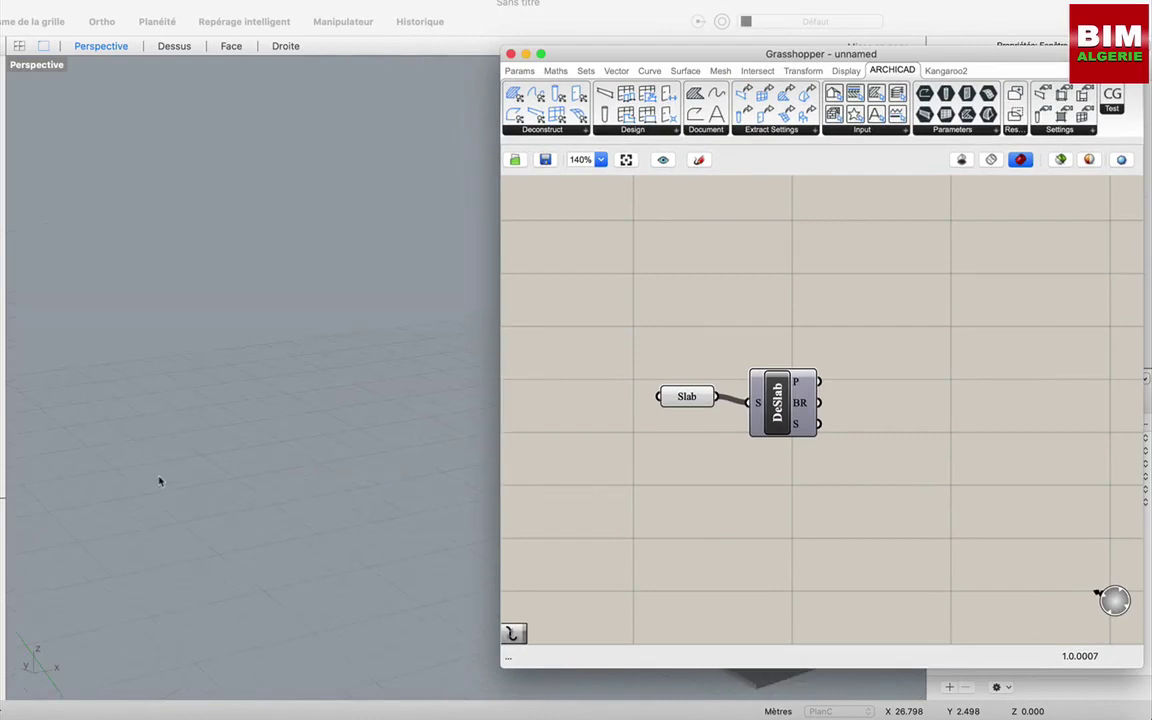
scroll(160, 475, down, 5)
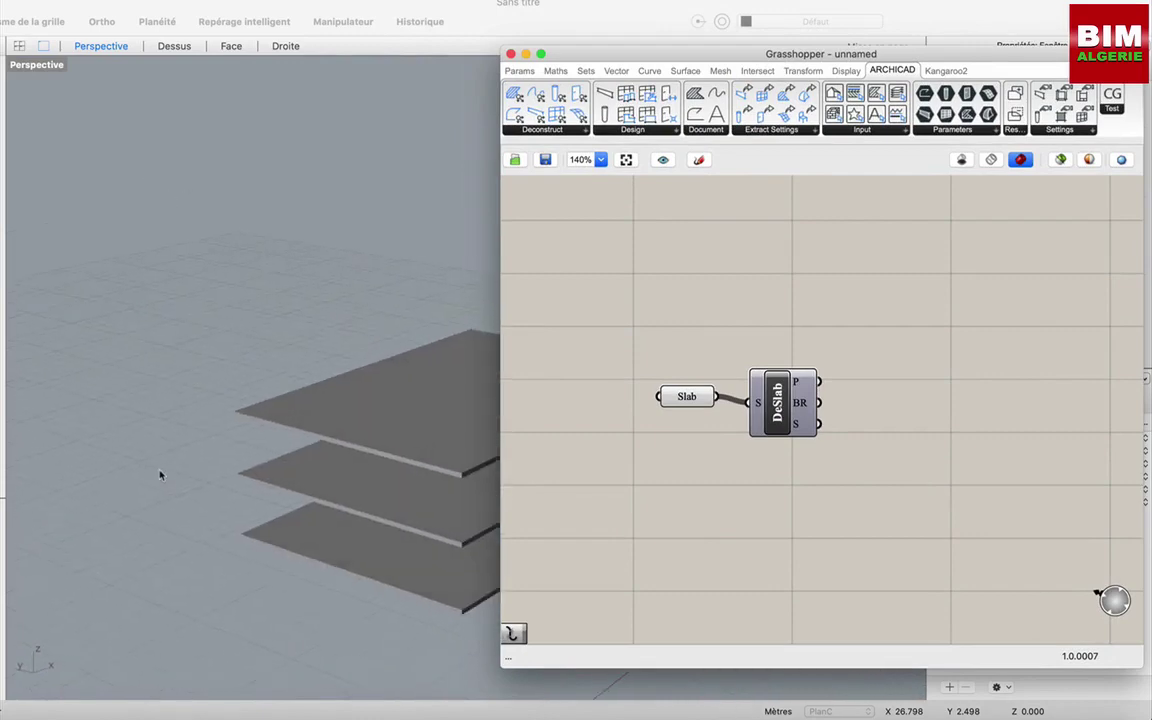
scroll(160, 475, left, 1)
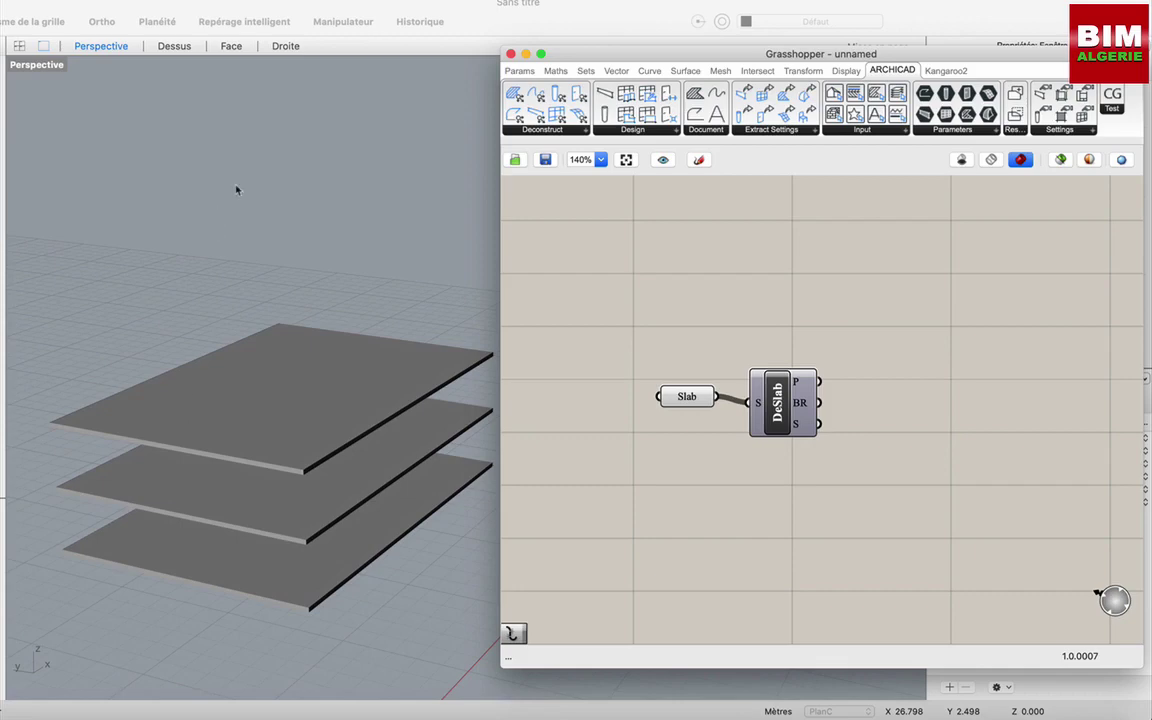
drag(597, 55, 602, 40)
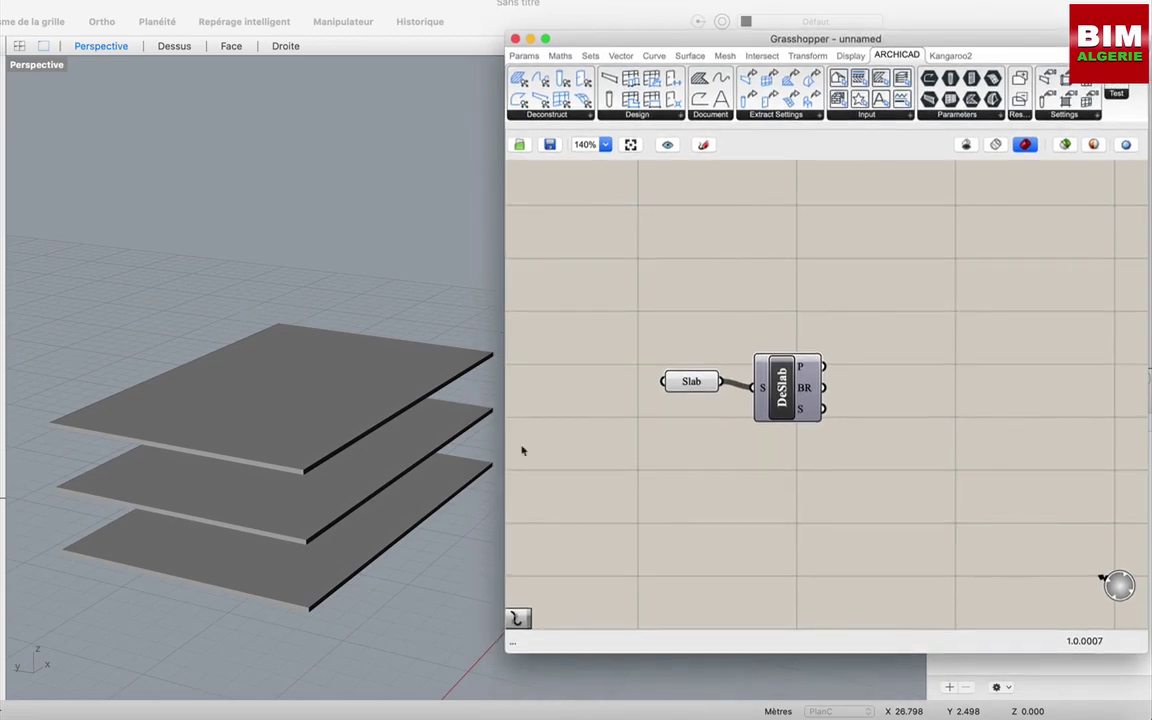
- Raise the DeSlab component above the Slab parameter and move both towards the canvas's upper-left area
drag(789, 402, 771, 352)
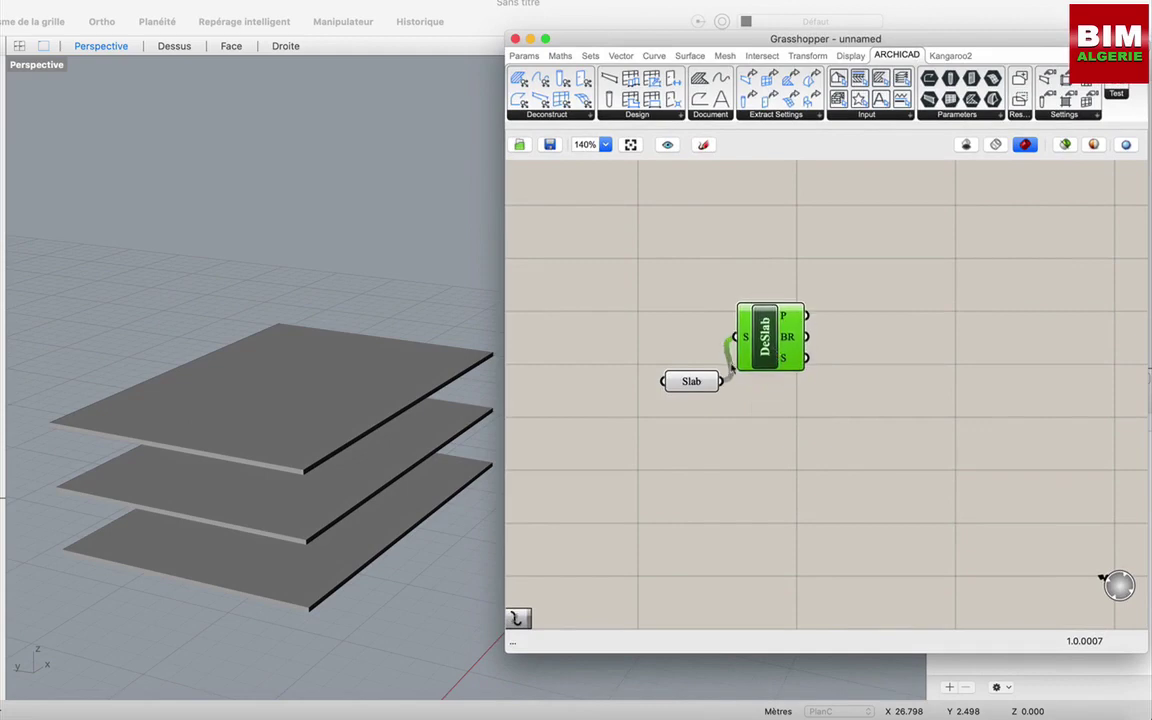
click(661, 280)
drag(622, 285, 866, 426)
drag(772, 345, 683, 288)
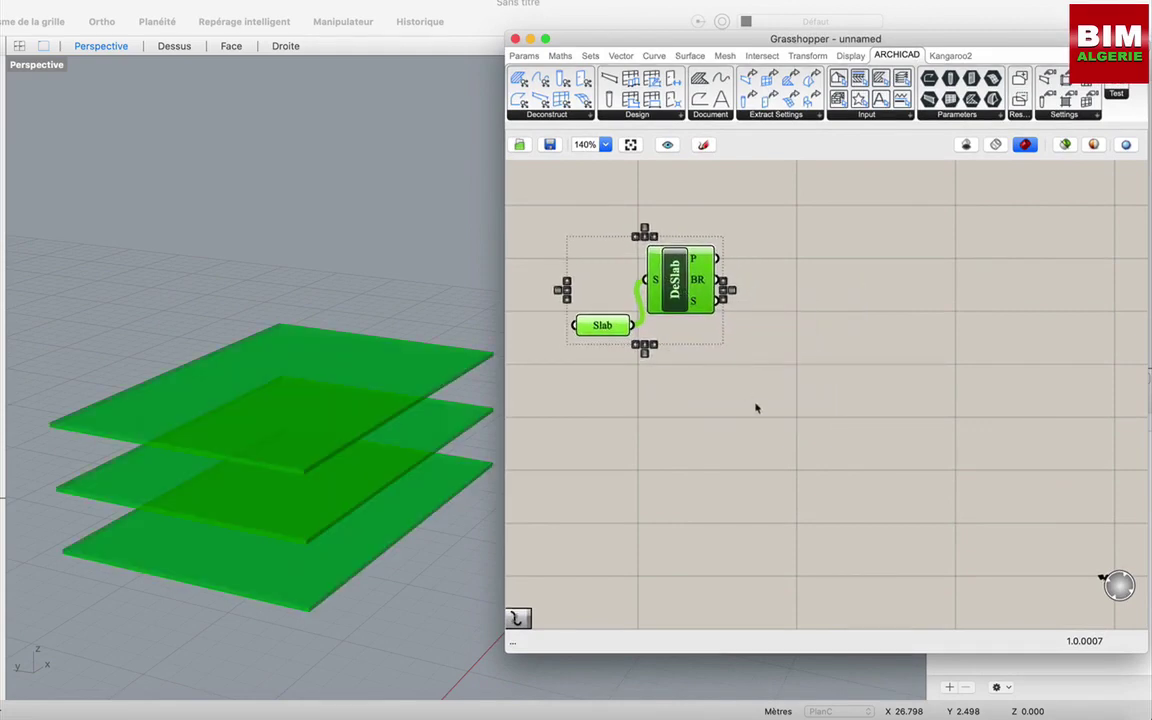
click(756, 404)
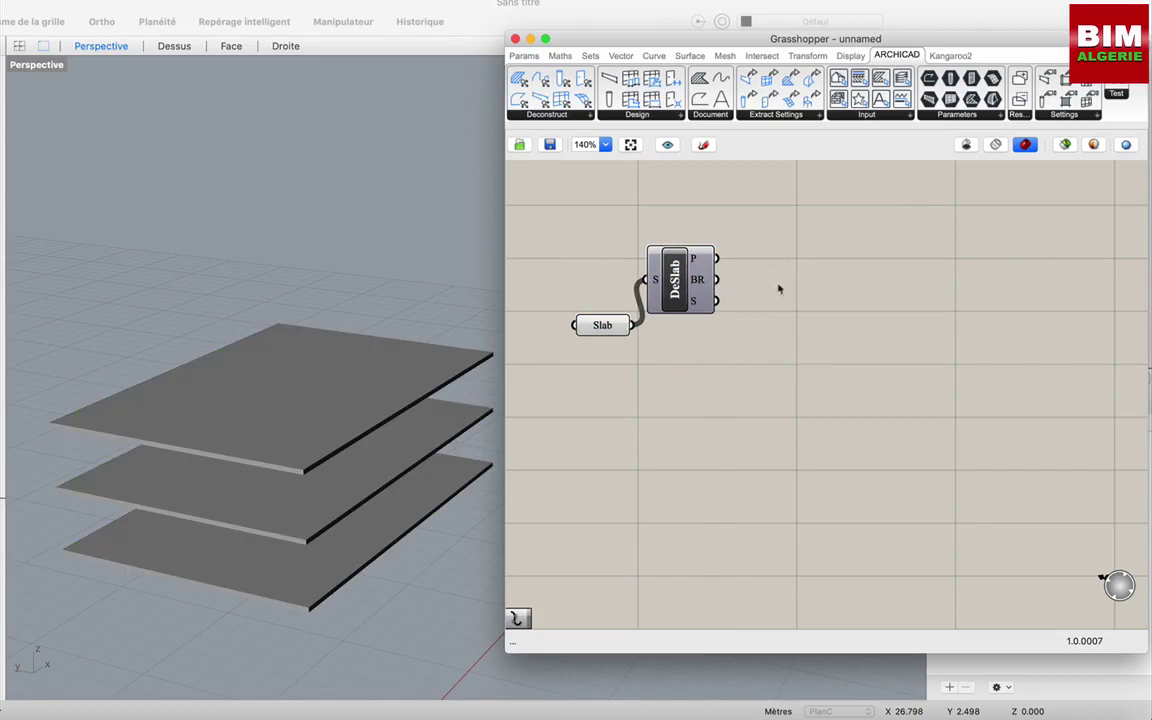
- Add an Explode Tree component beside DeSlab and connect DeSlab's P output to its D input
double_click(779, 288)
text(ex)
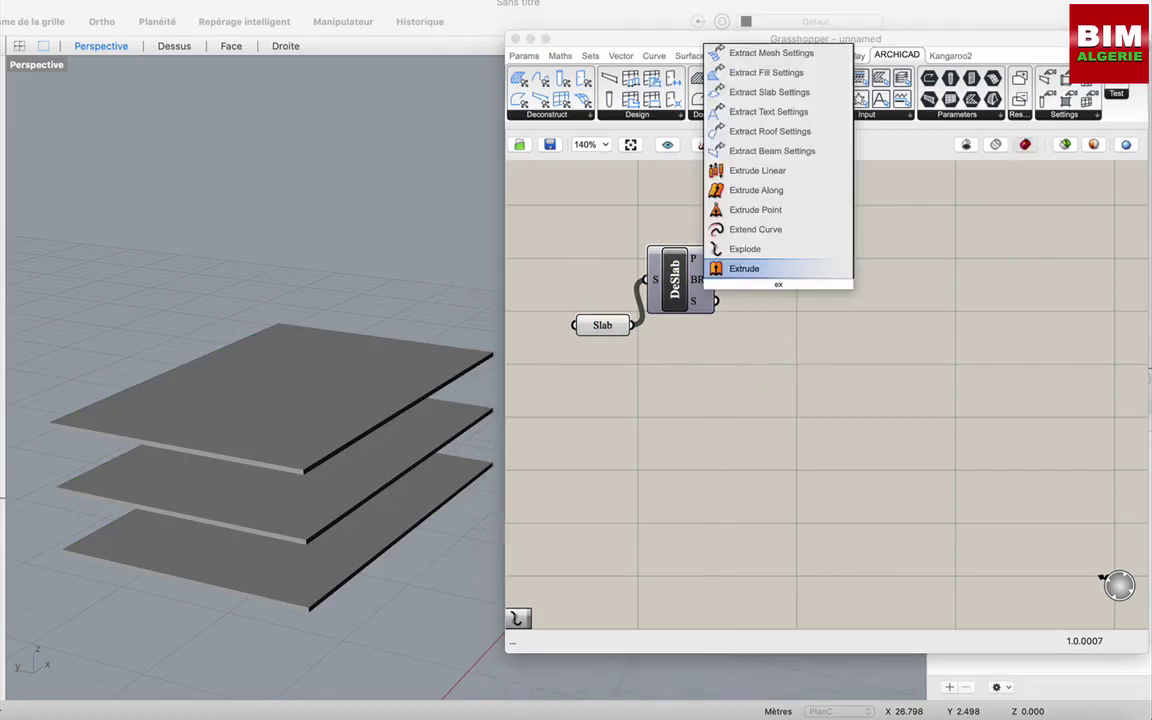
text(p)
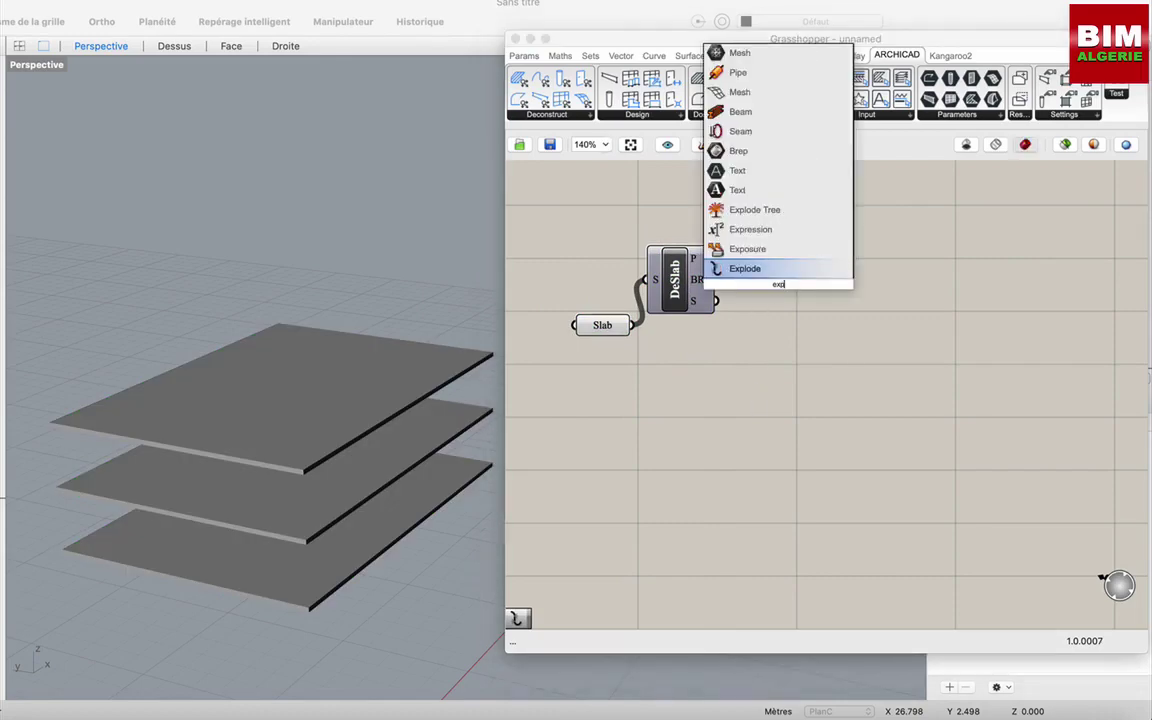
click(752, 210)
drag(786, 300, 821, 345)
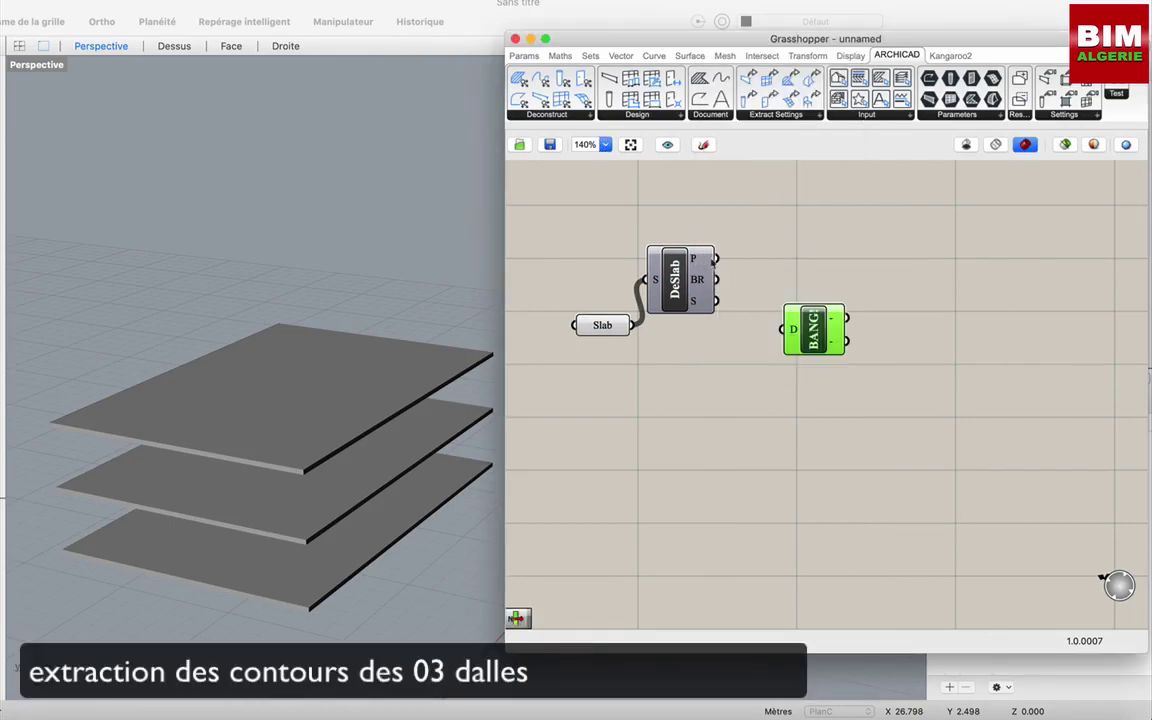
drag(718, 262, 784, 329)
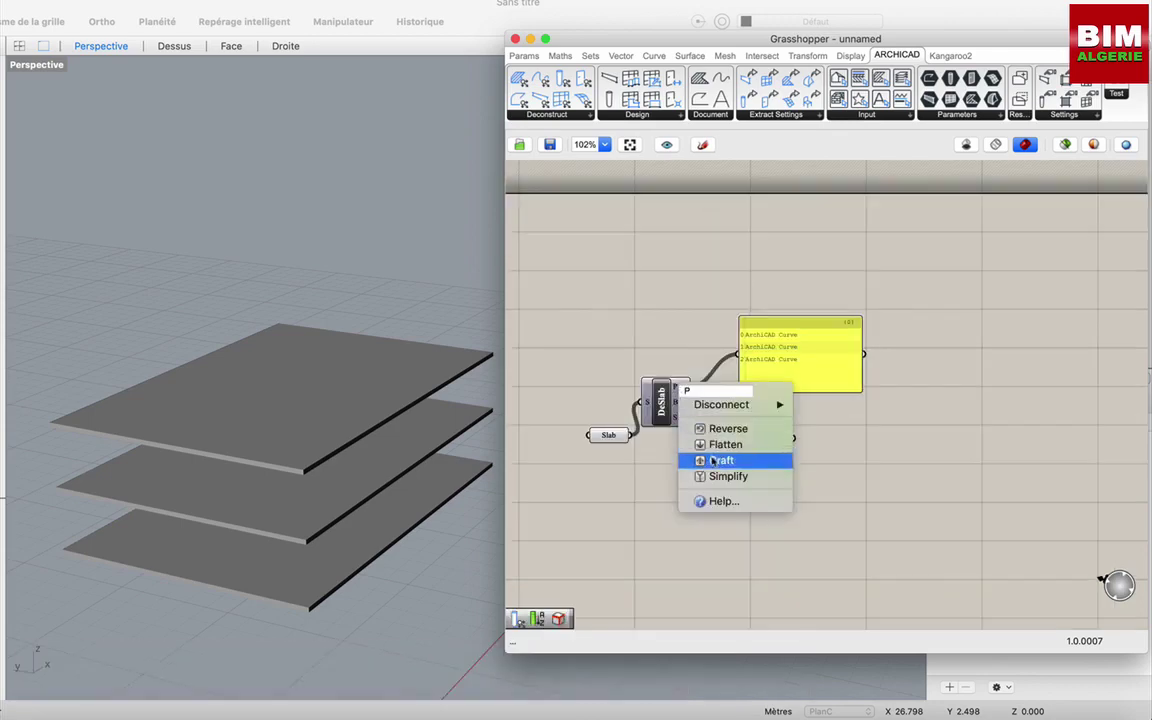
- Graft DeSlab's P output and expand the Explode Tree to three branch outputs, {0;0}, {0;1} and {0;2}
click(722, 461)
scroll(782, 467, up, 5)
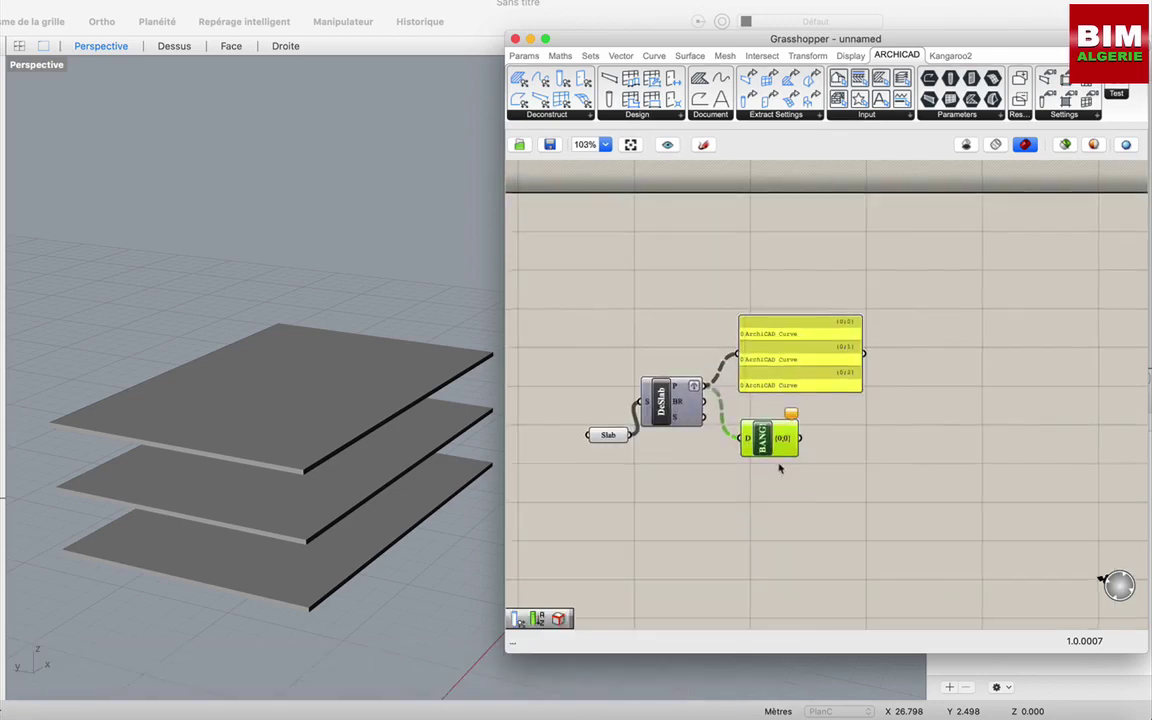
click(780, 465)
scroll(786, 437, up, 4)
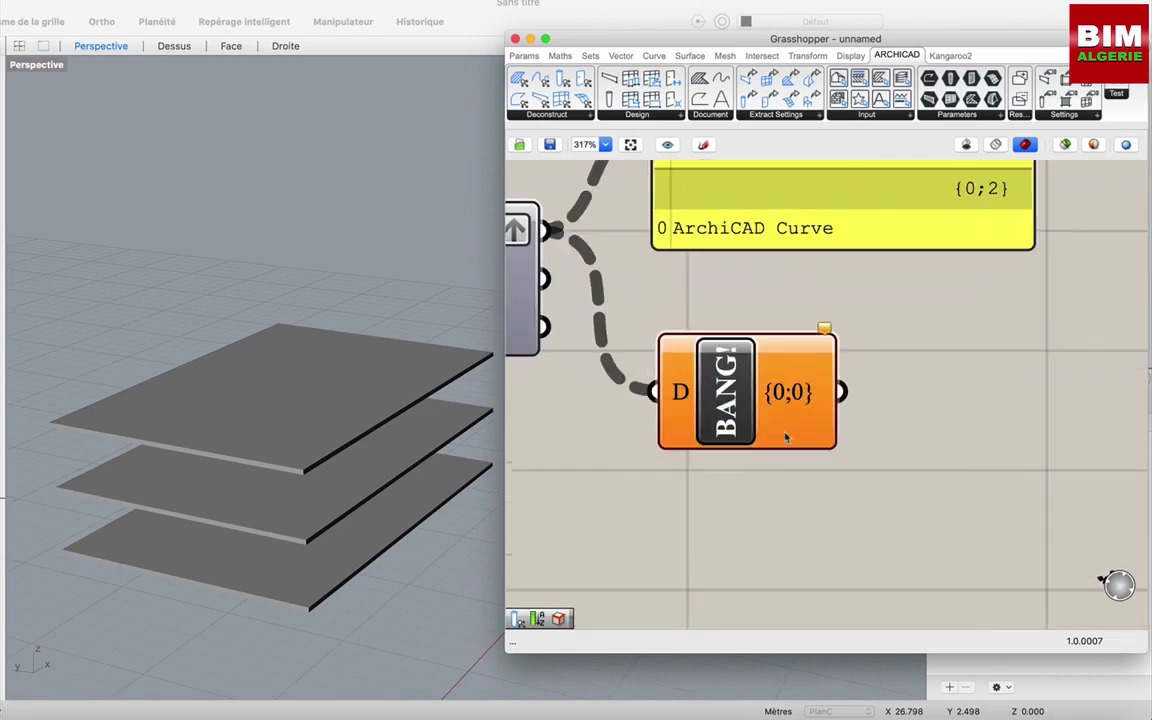
click(746, 446)
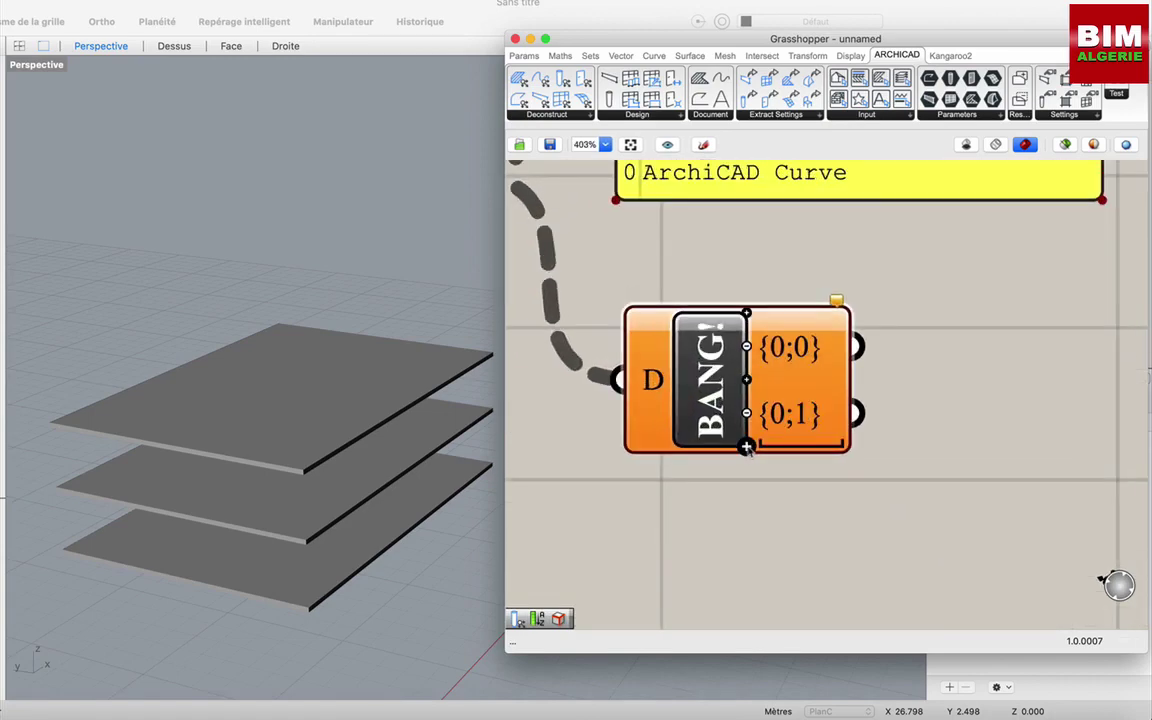
click(746, 447)
scroll(755, 527, down, 7)
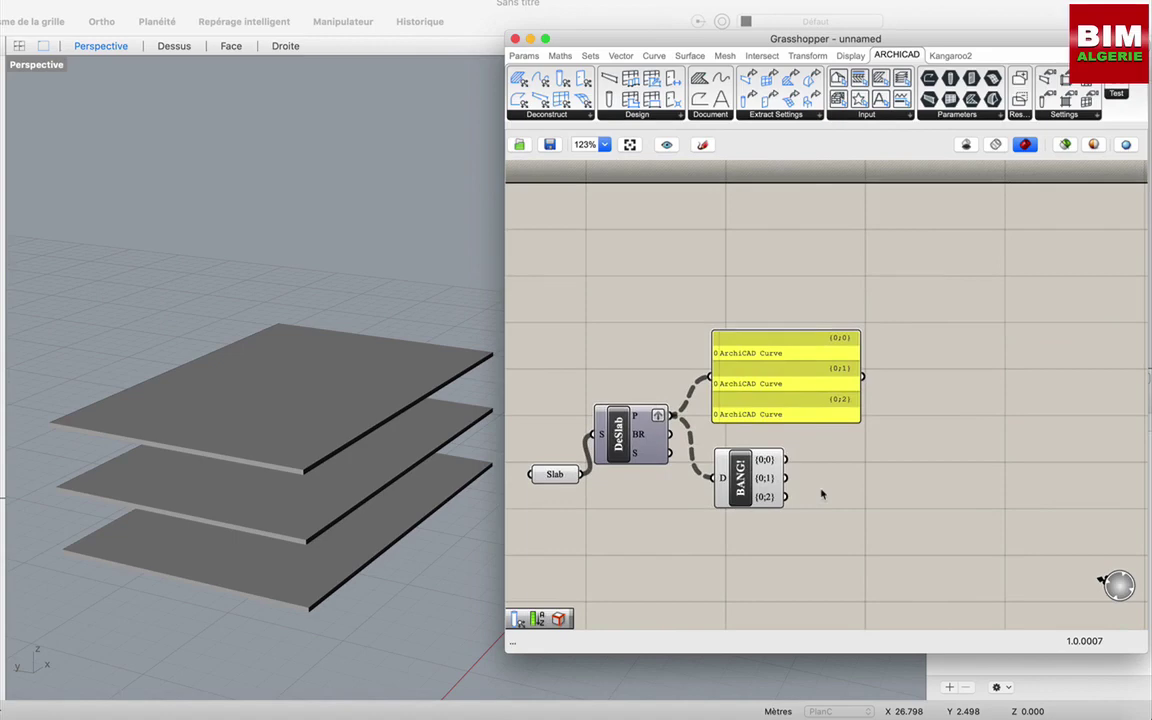
click(747, 456)
click(804, 463)
- Add a curve Explode component beside the Explode Tree and connect the {0;0} branch to its C input
scroll(805, 463, down, 1)
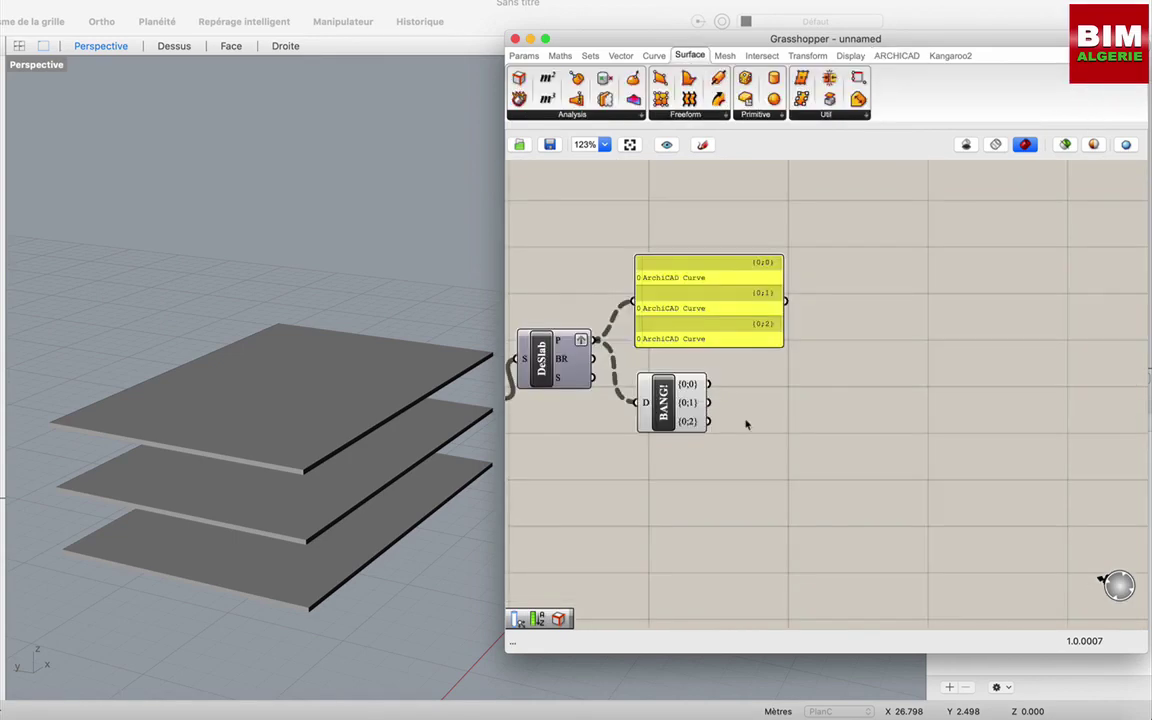
double_click(745, 421)
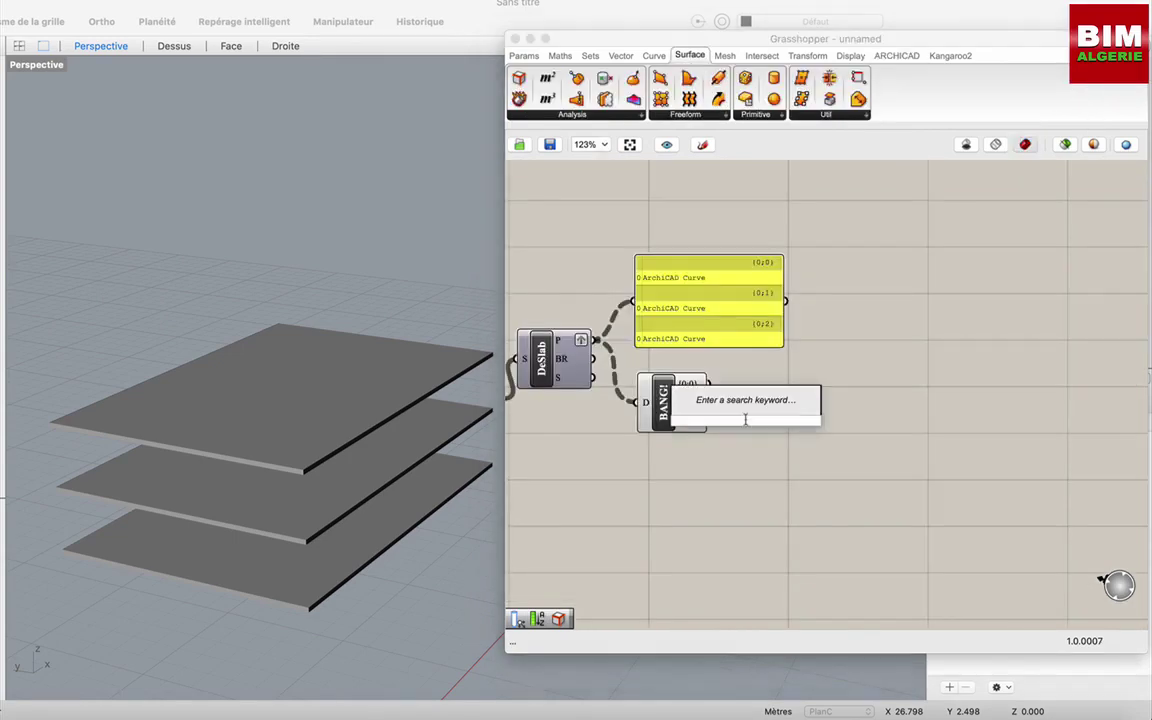
text(exp)
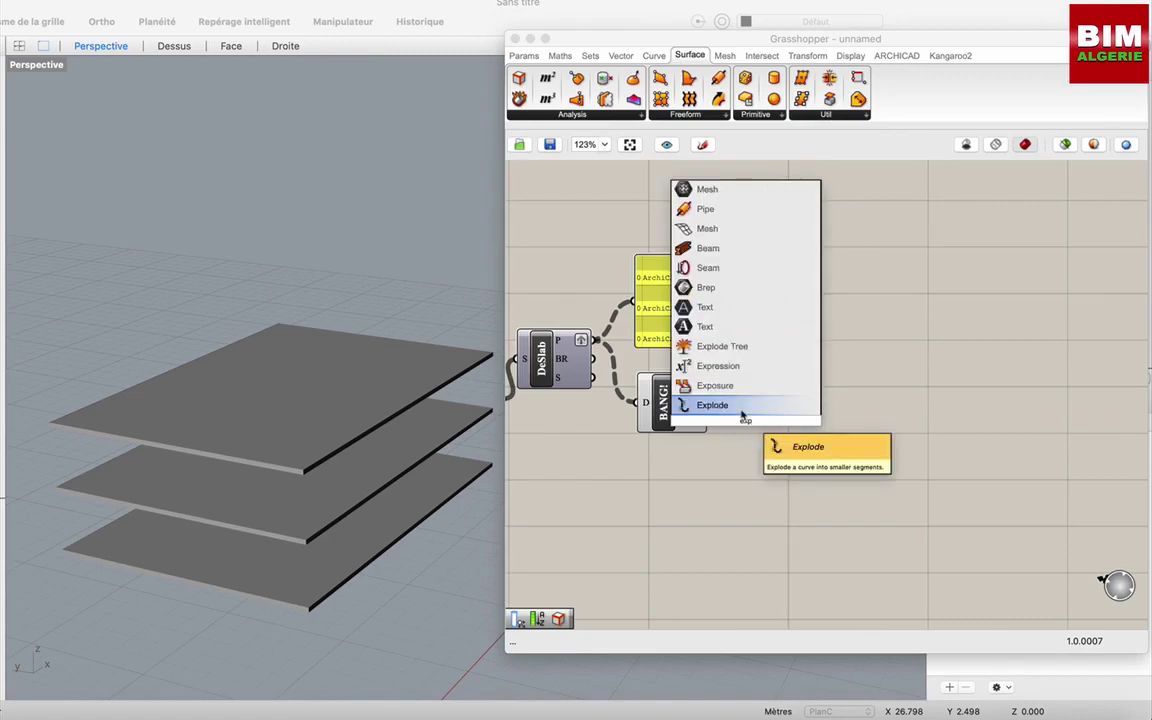
key(Return)
drag(744, 414, 772, 415)
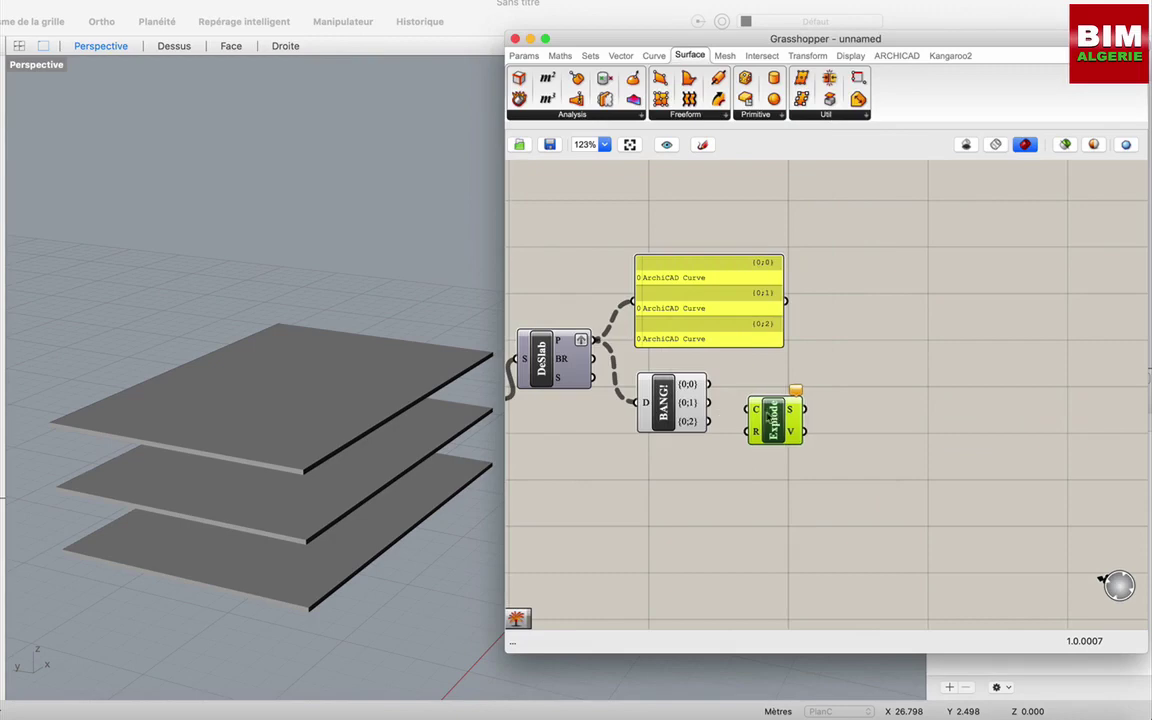
drag(709, 384, 752, 410)
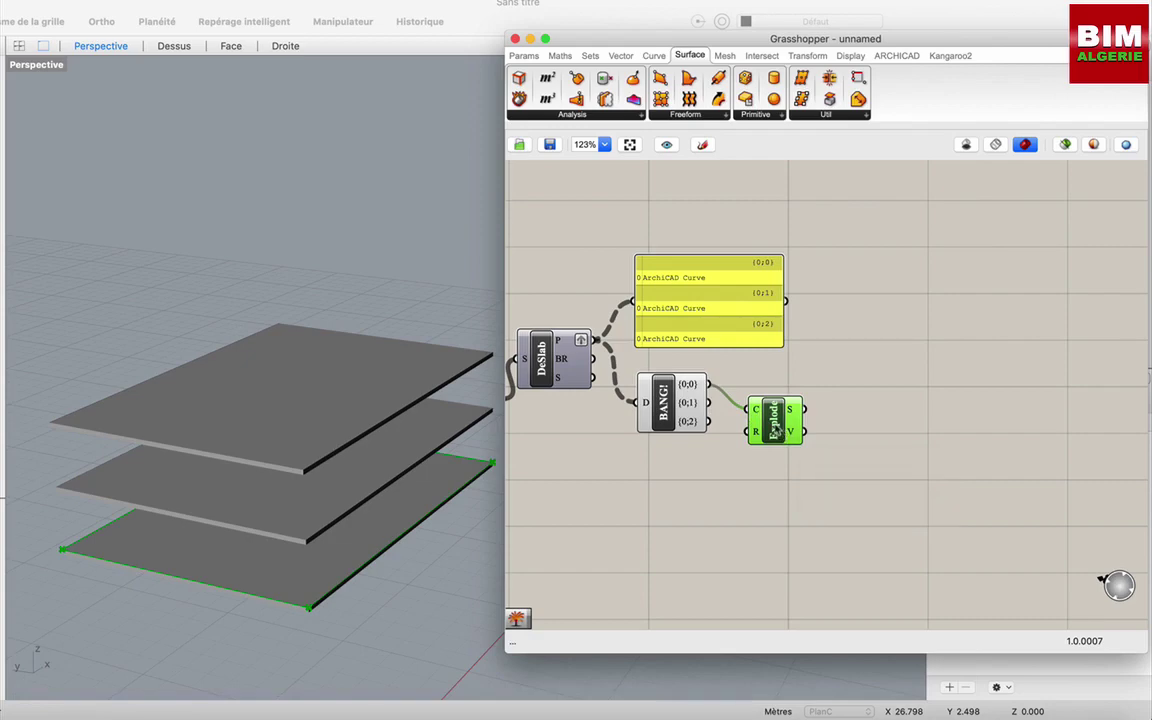
- Duplicate the Explode component twice, stack the copies below it, and feed their C inputs from branches {0;1} and {0;2}
key(super+v)
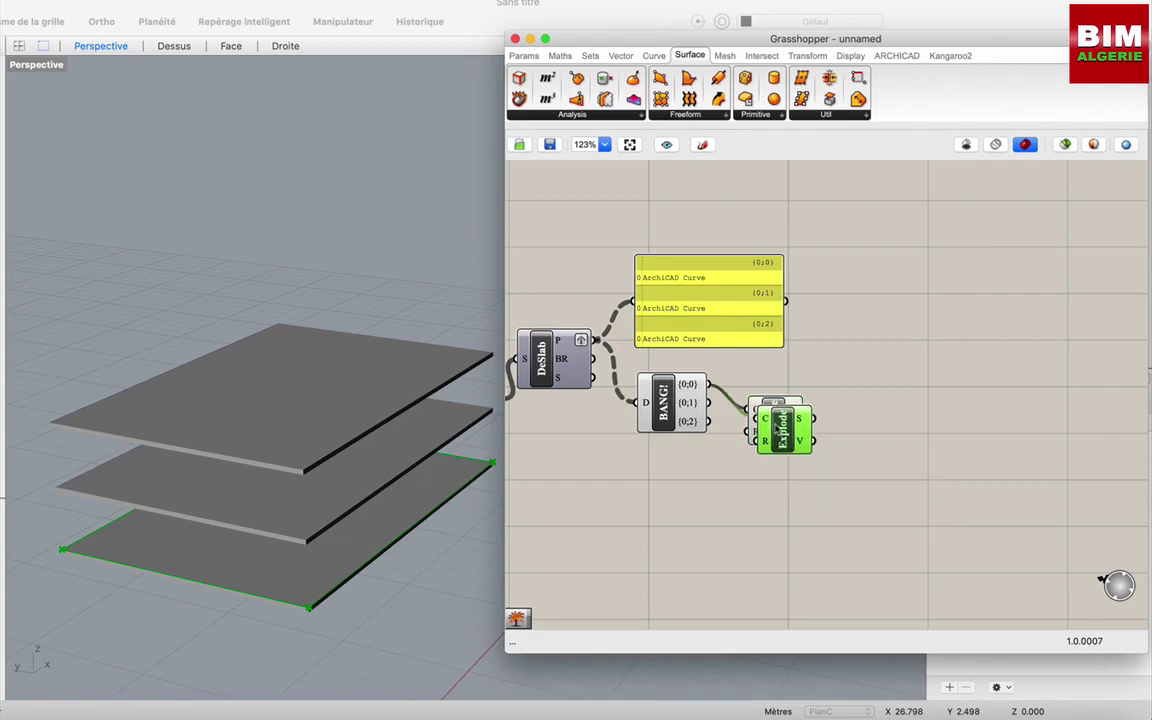
drag(782, 426, 773, 518)
key(super+v)
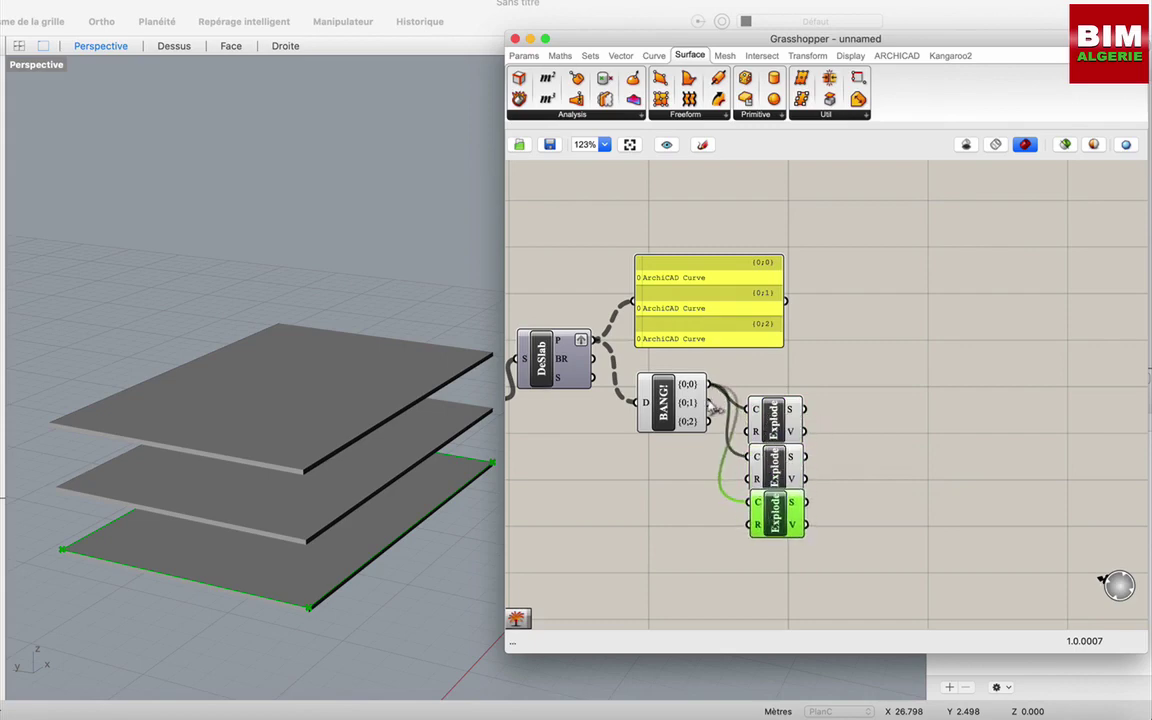
drag(712, 403, 747, 456)
drag(707, 403, 750, 510)
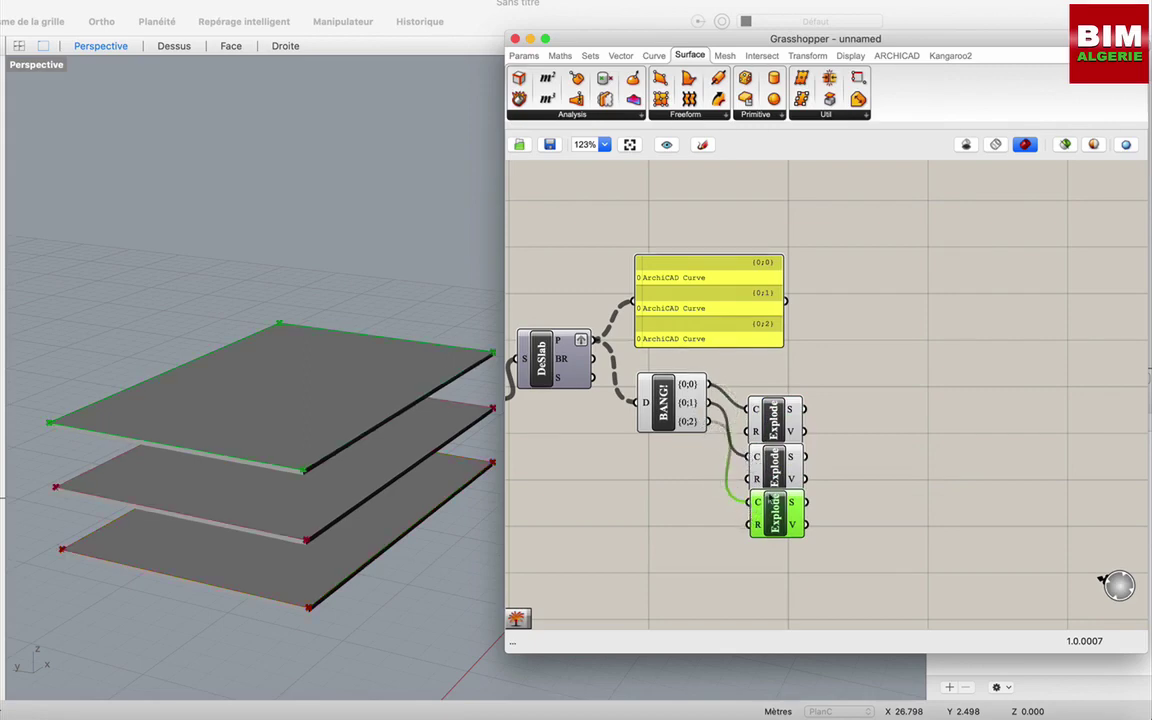
click(845, 412)
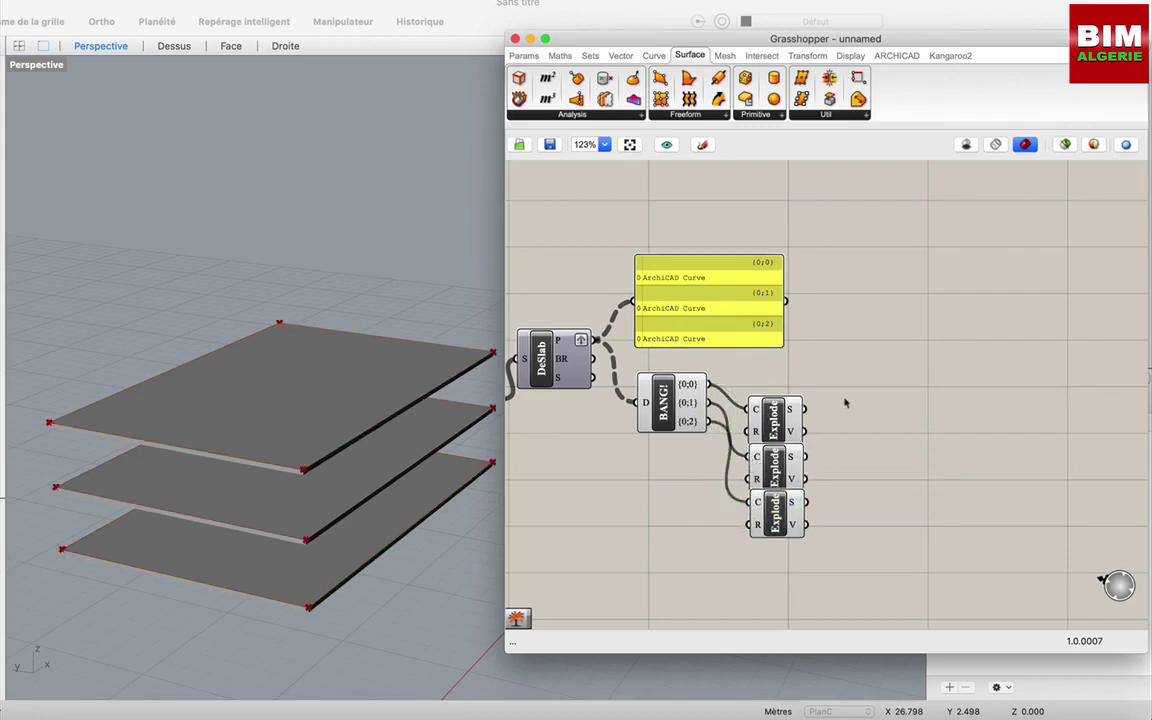
- Select each of the three Explode components in turn to check which slab outline it handles
click(777, 421)
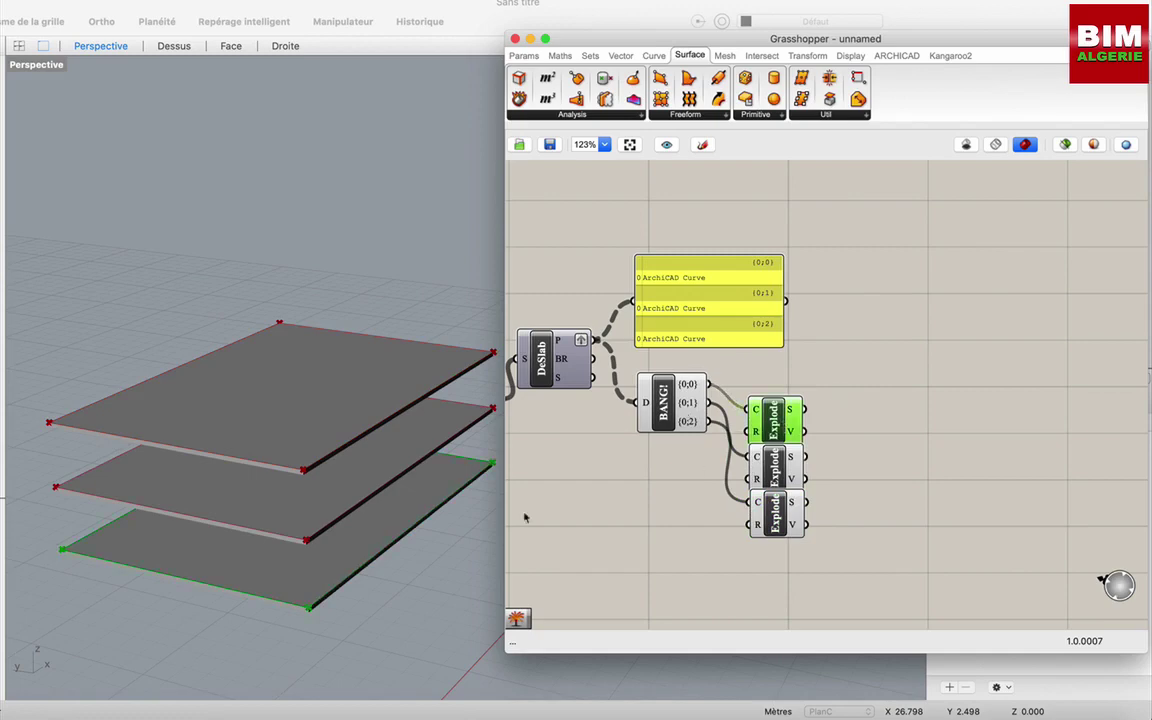
click(773, 465)
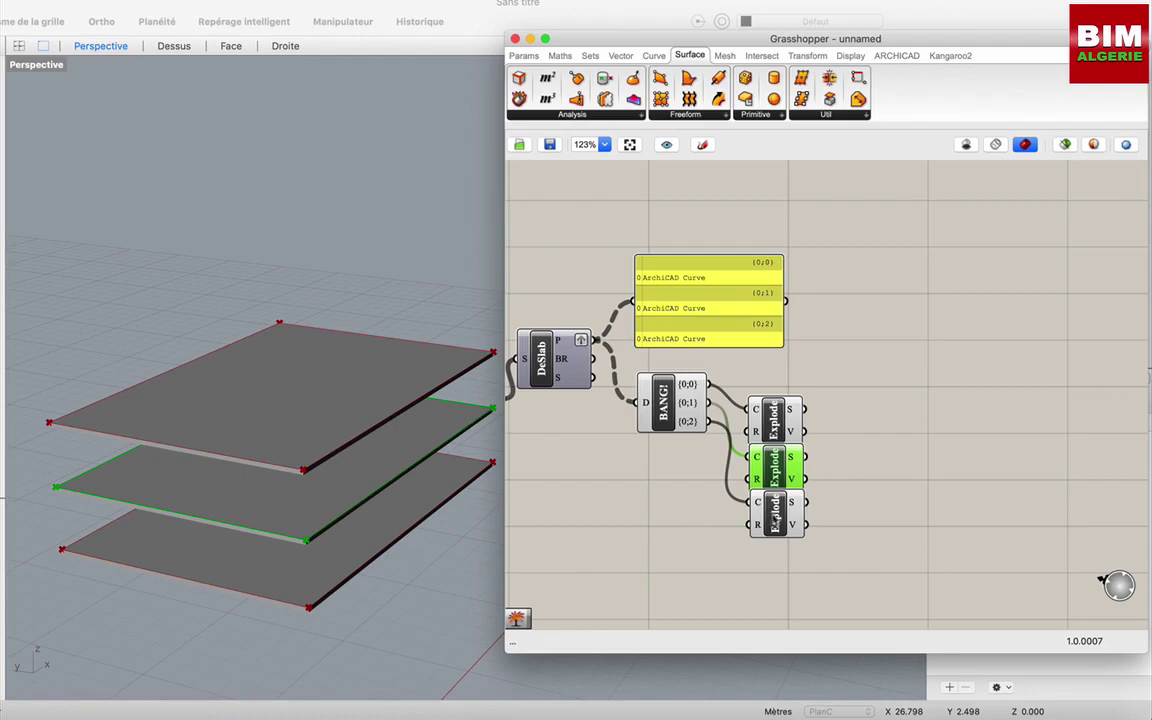
click(776, 521)
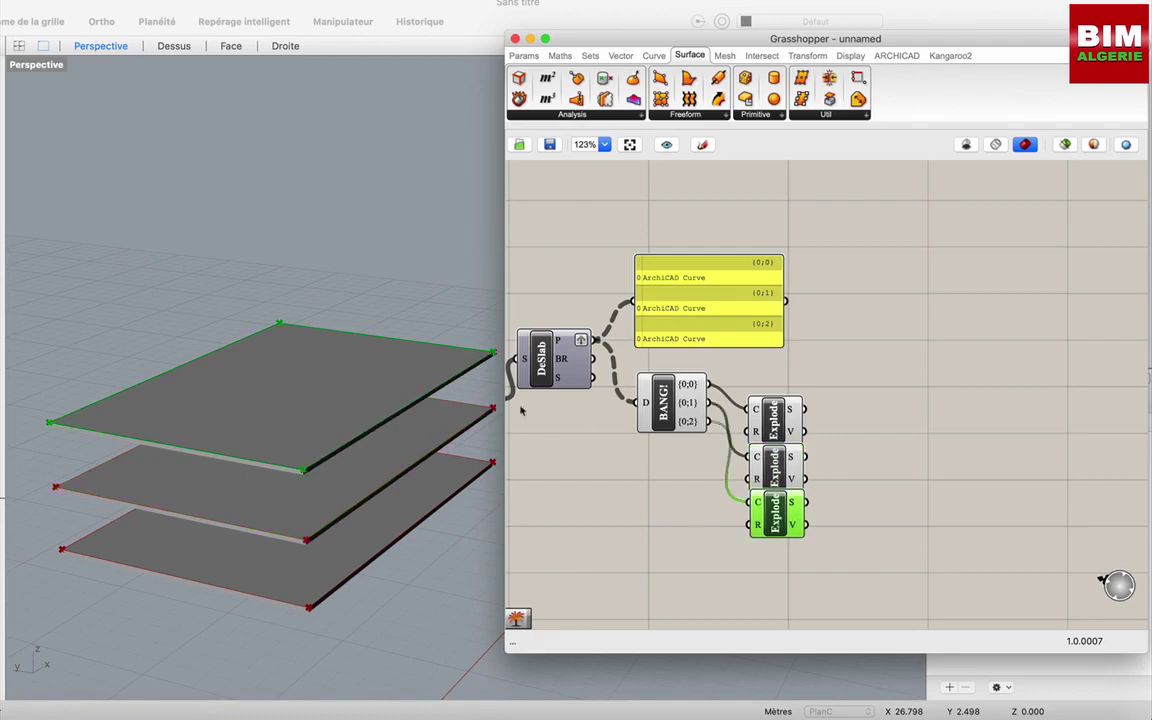
click(864, 398)
- Place a List Item component beside the Explode components and connect the first Explode's S output to its L input
scroll(864, 398, right, 5)
scroll(864, 398, down, 3)
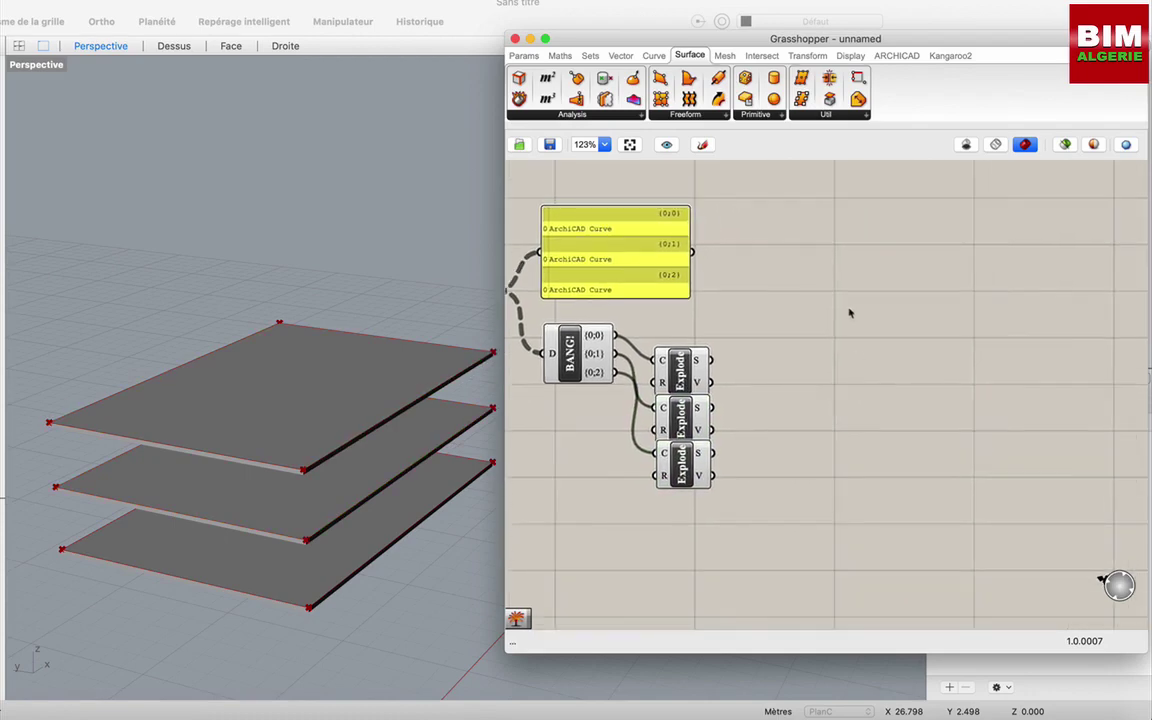
click(561, 60)
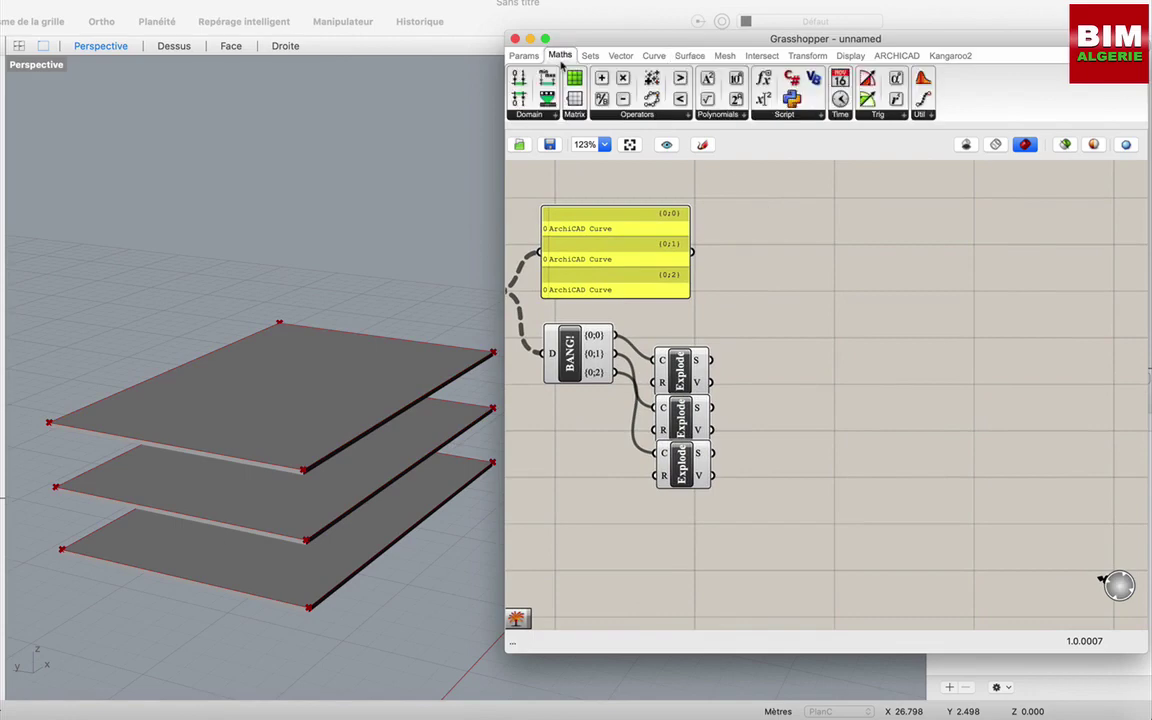
click(590, 56)
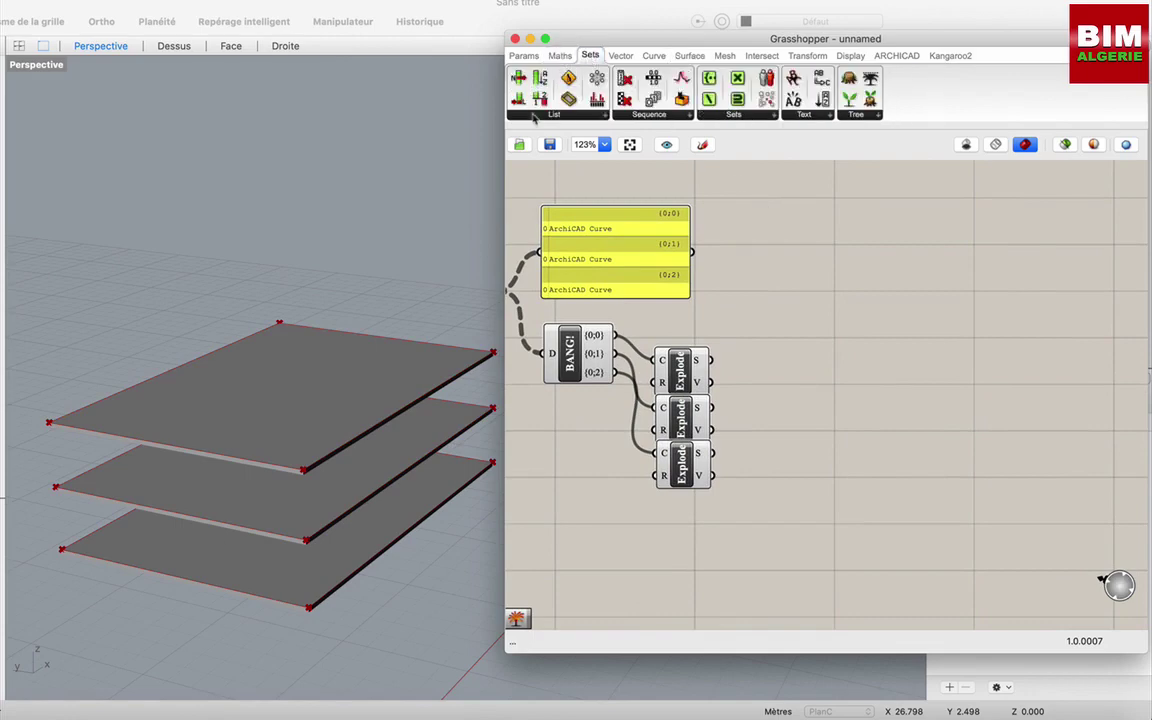
click(554, 114)
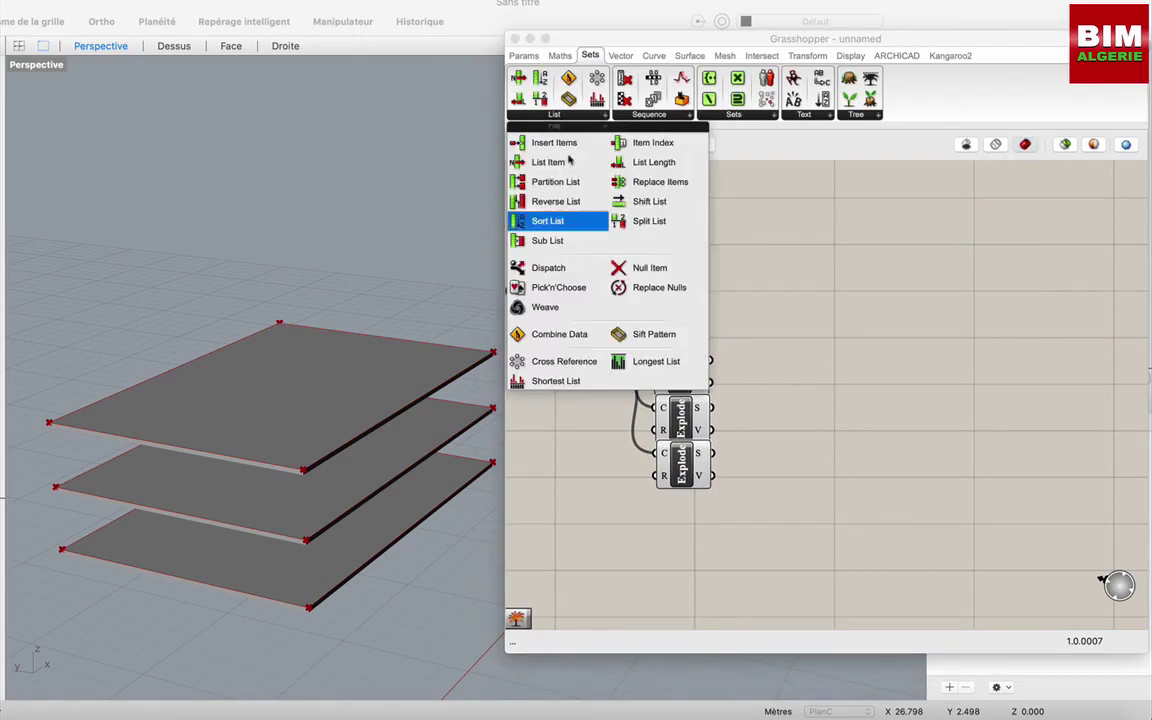
click(562, 162)
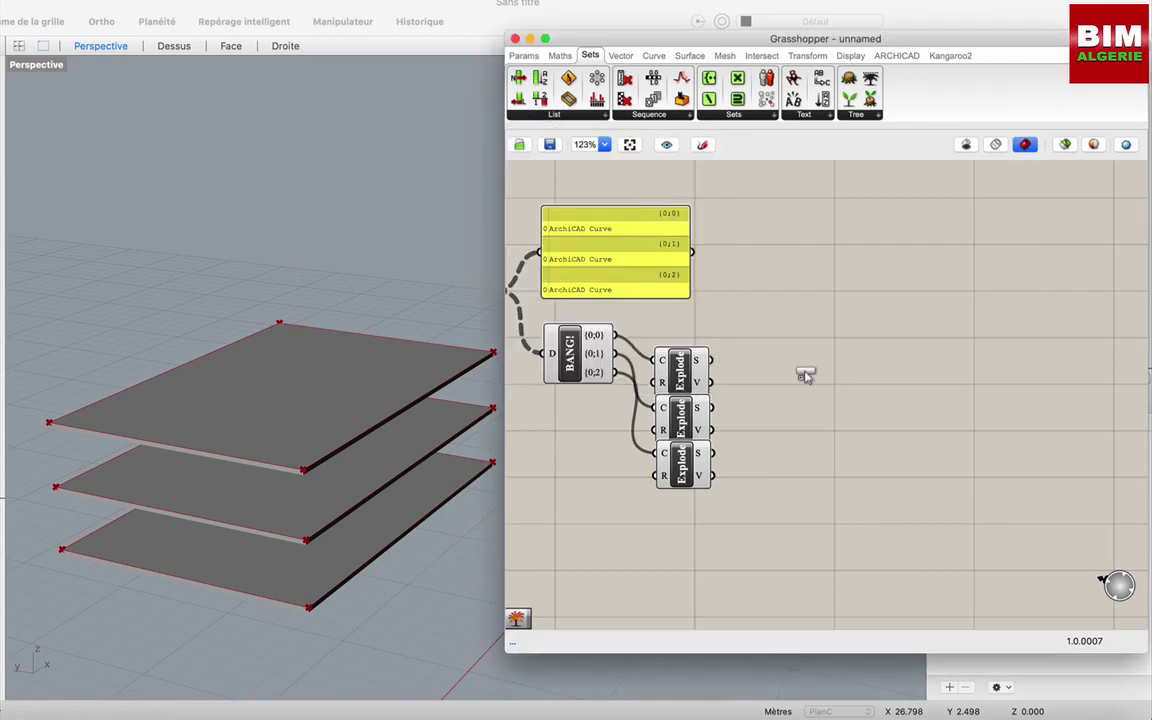
click(786, 355)
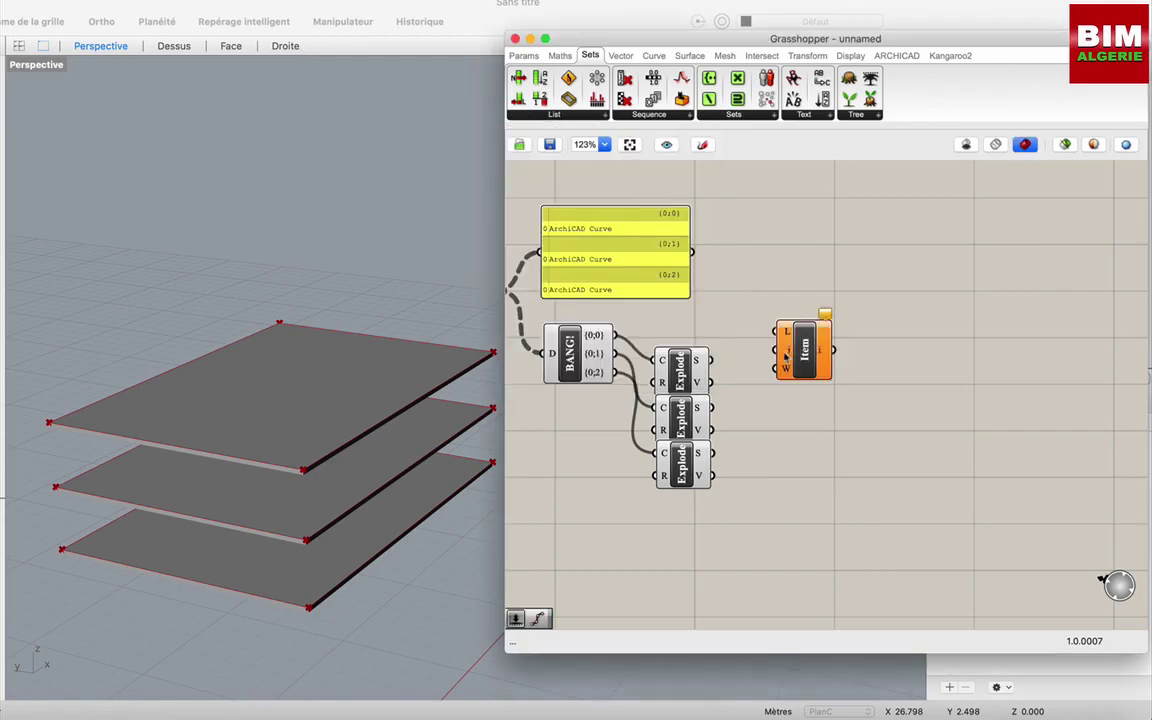
click(697, 364)
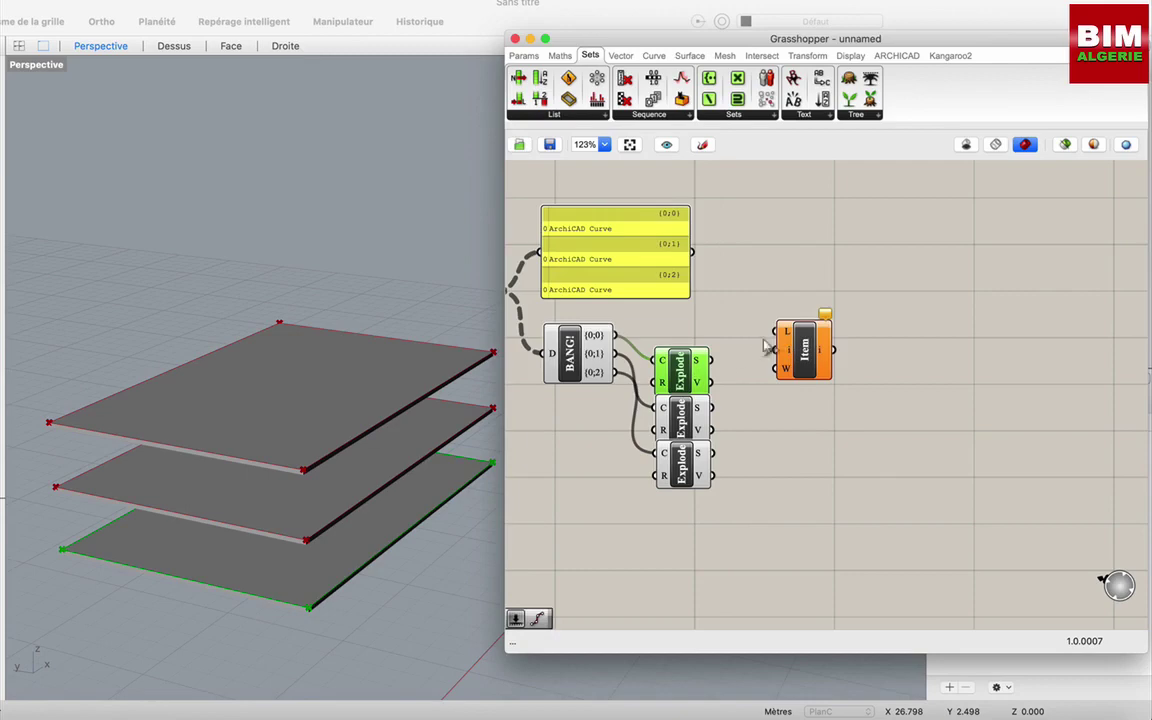
drag(710, 360, 775, 331)
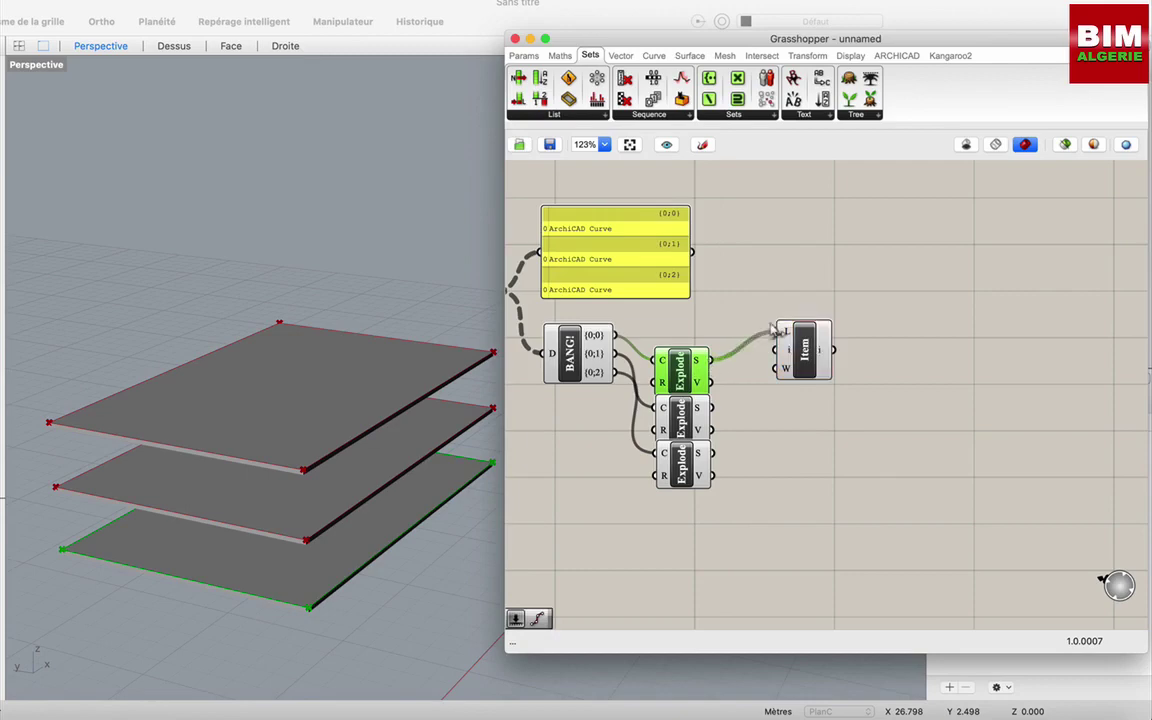
- Add a number slider with value 3, move the List Item further right, and connect the slider to its i input
click(764, 299)
double_click(760, 295)
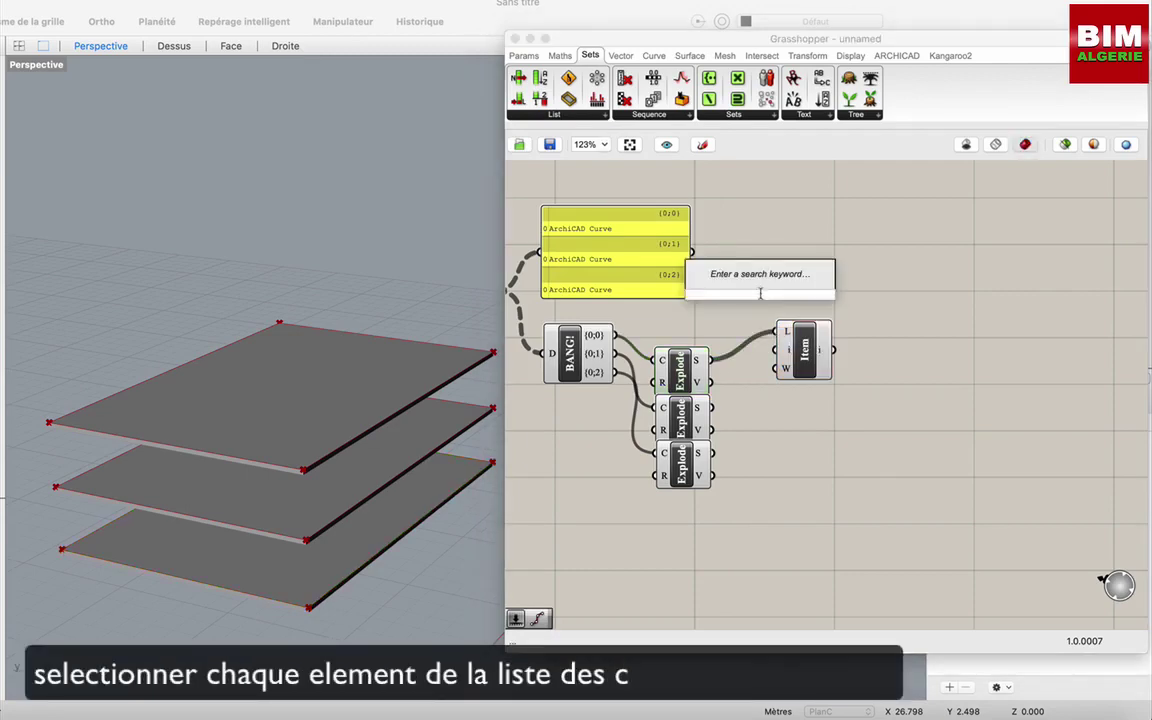
text(3)
key(Return)
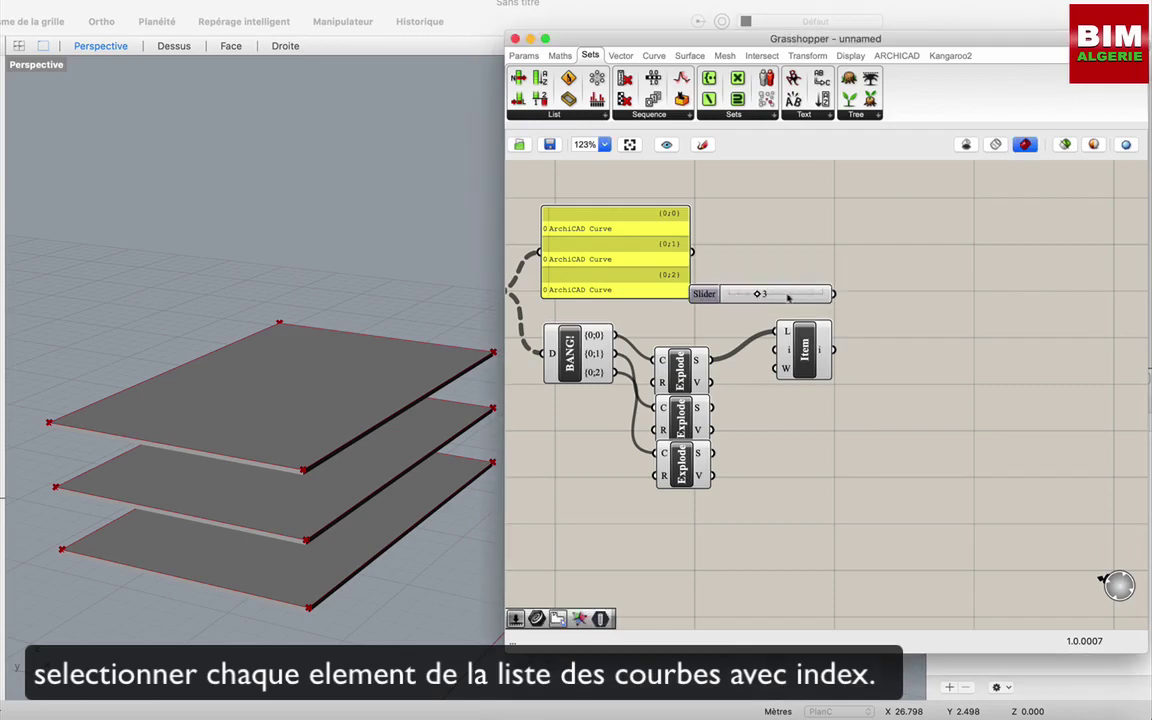
click(806, 343)
drag(872, 342, 900, 339)
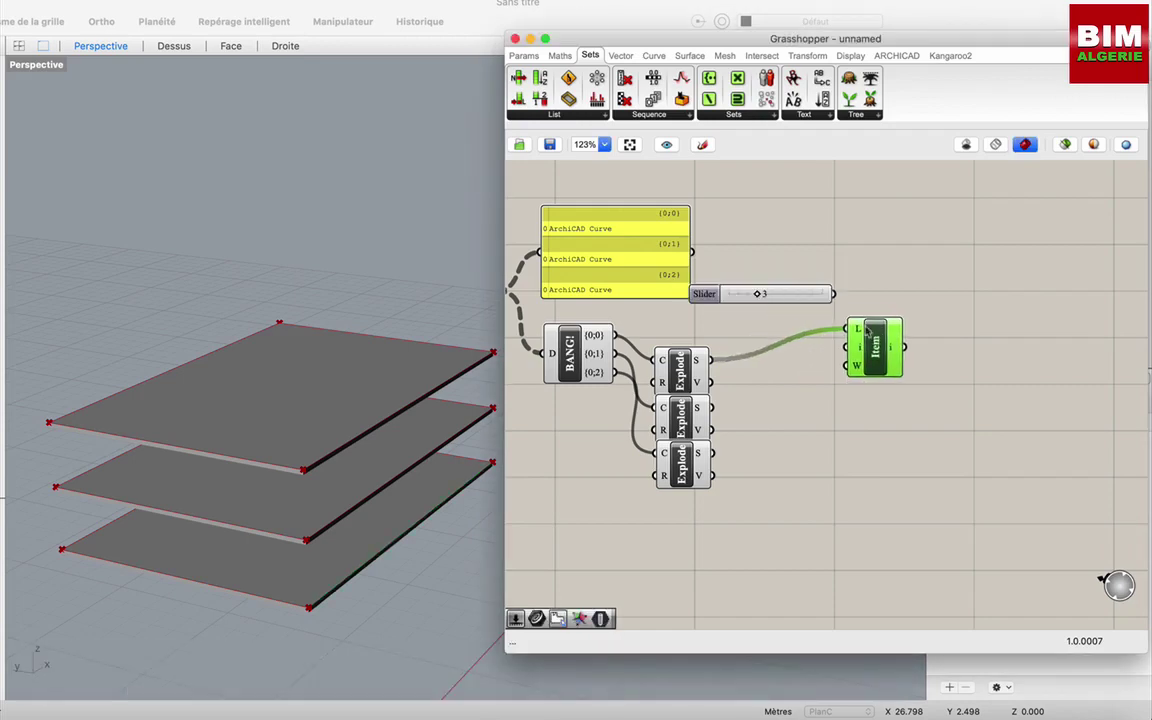
drag(834, 293, 848, 345)
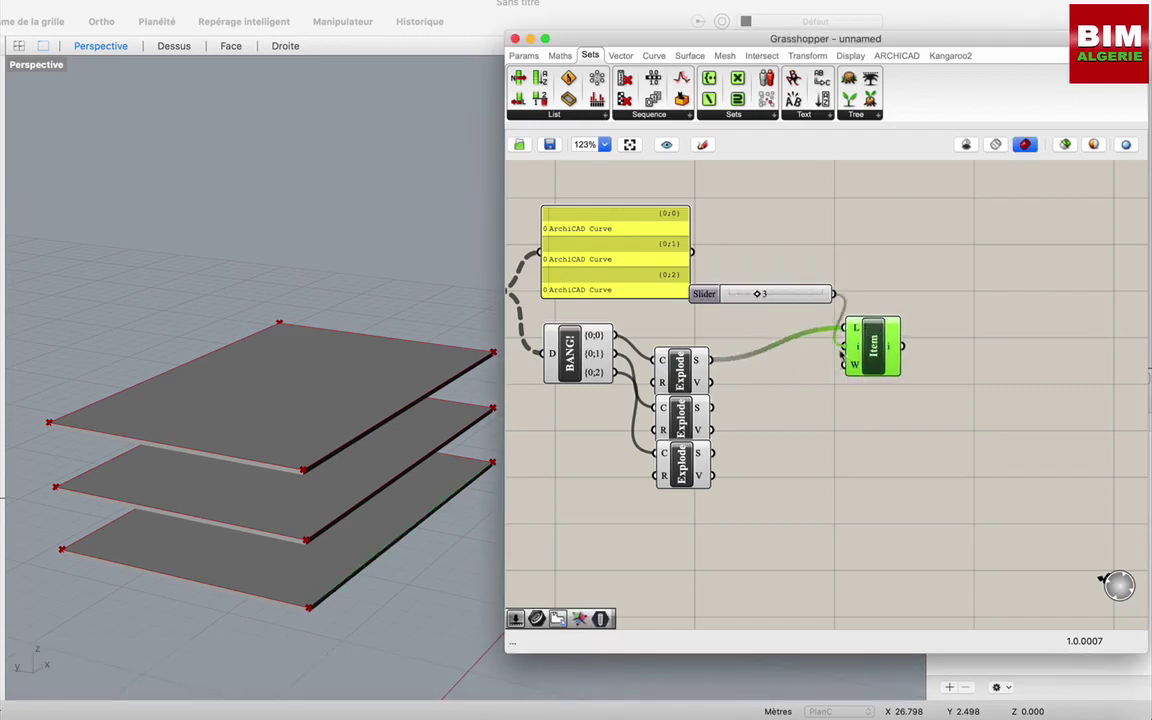
- Run the Index slider through its values to preview the ground-floor slab's edges, and set it to 0
right_drag(524, 454, 544, 444)
drag(748, 285, 781, 285)
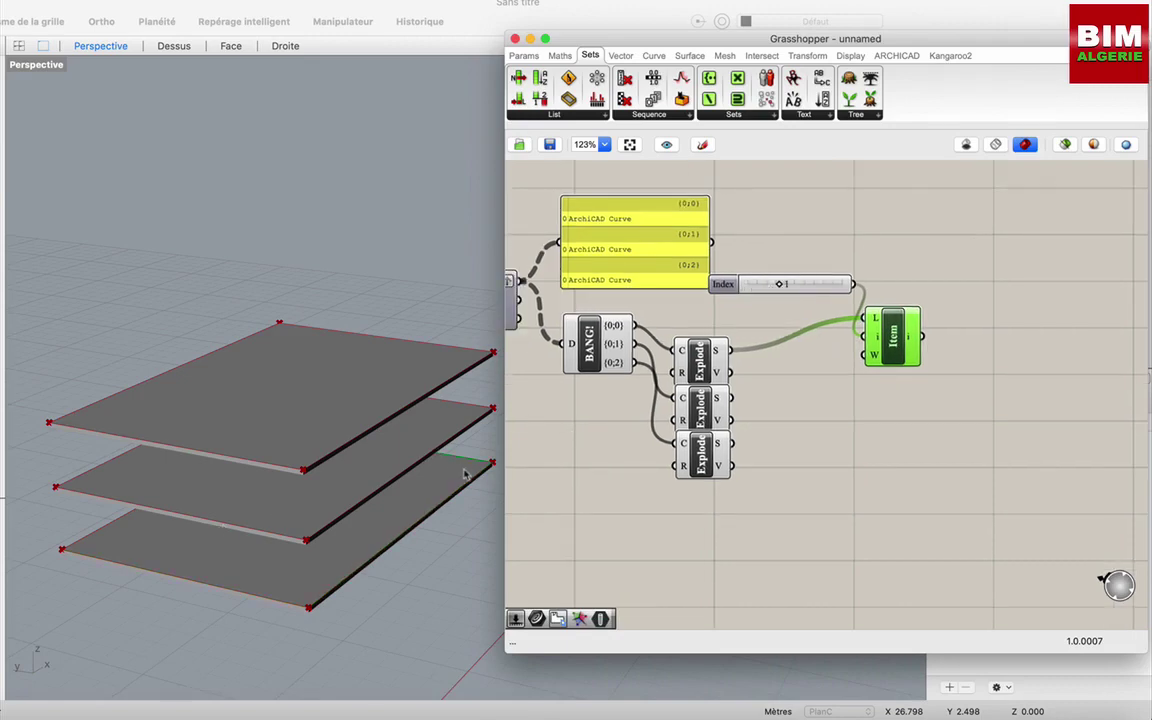
drag(784, 285, 841, 284)
drag(832, 289, 748, 288)
click(874, 381)
- Duplicate the List Item below the original and connect the third Explode's S output to the copy's L input
click(898, 350)
alt+drag(898, 350, 900, 458)
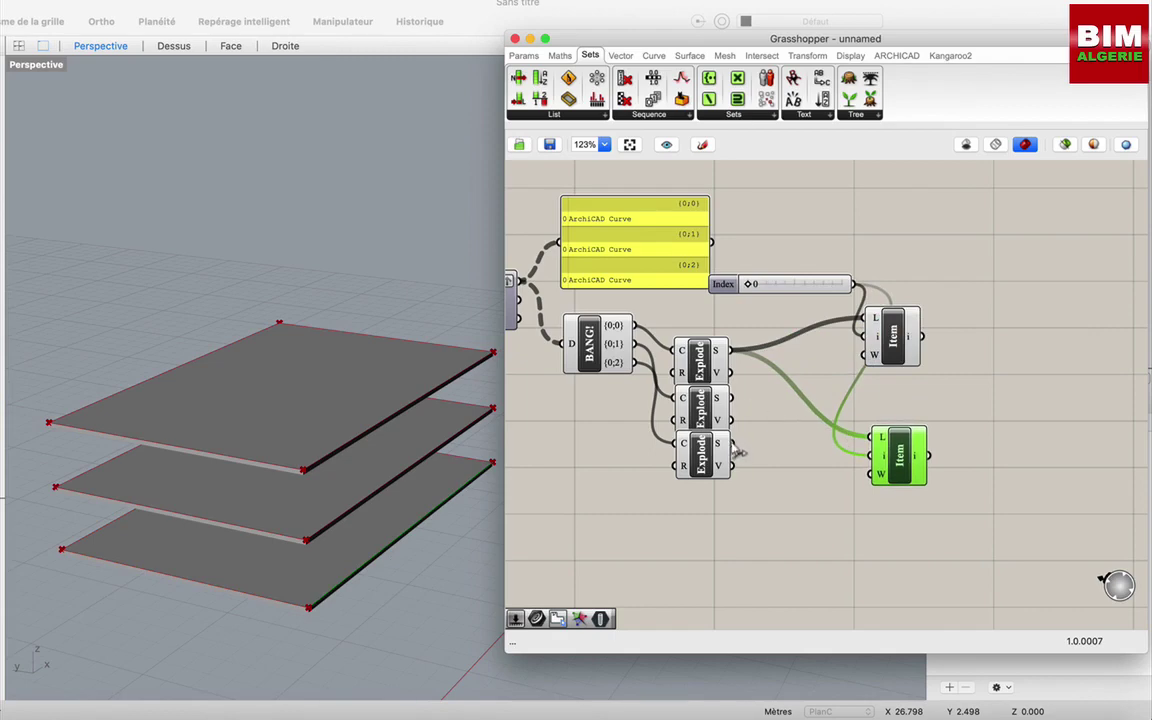
drag(736, 446, 873, 437)
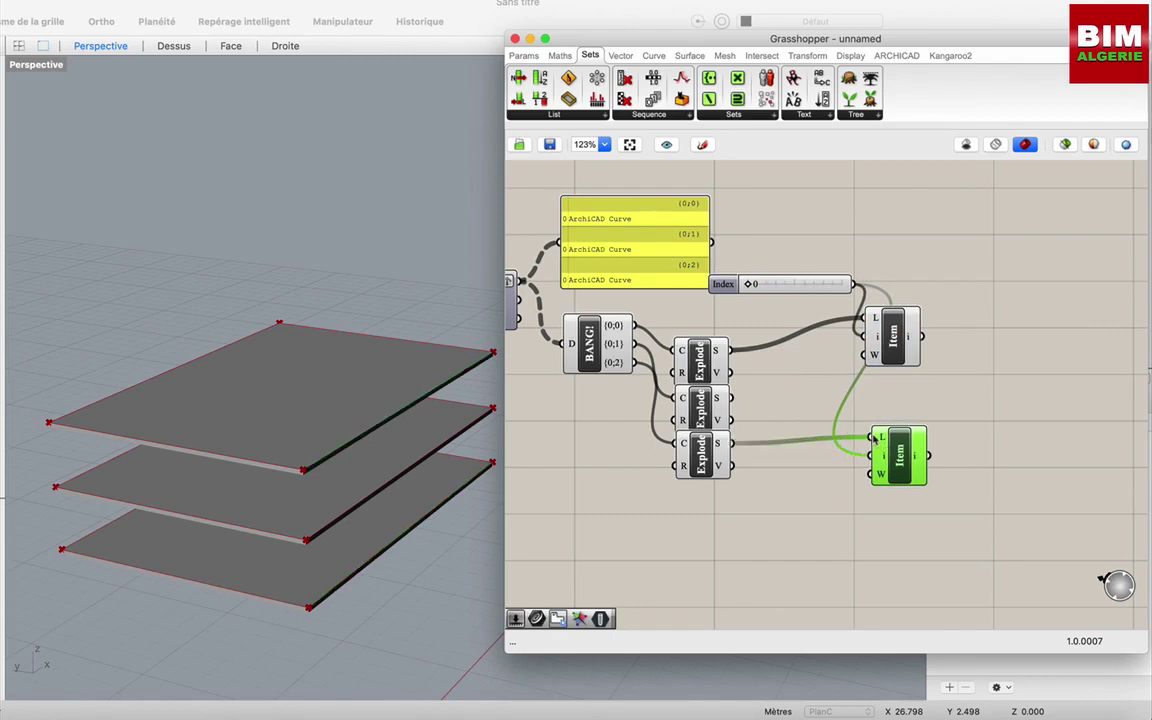
- Place a Ruled Surface component beside the three List Item components
click(968, 399)
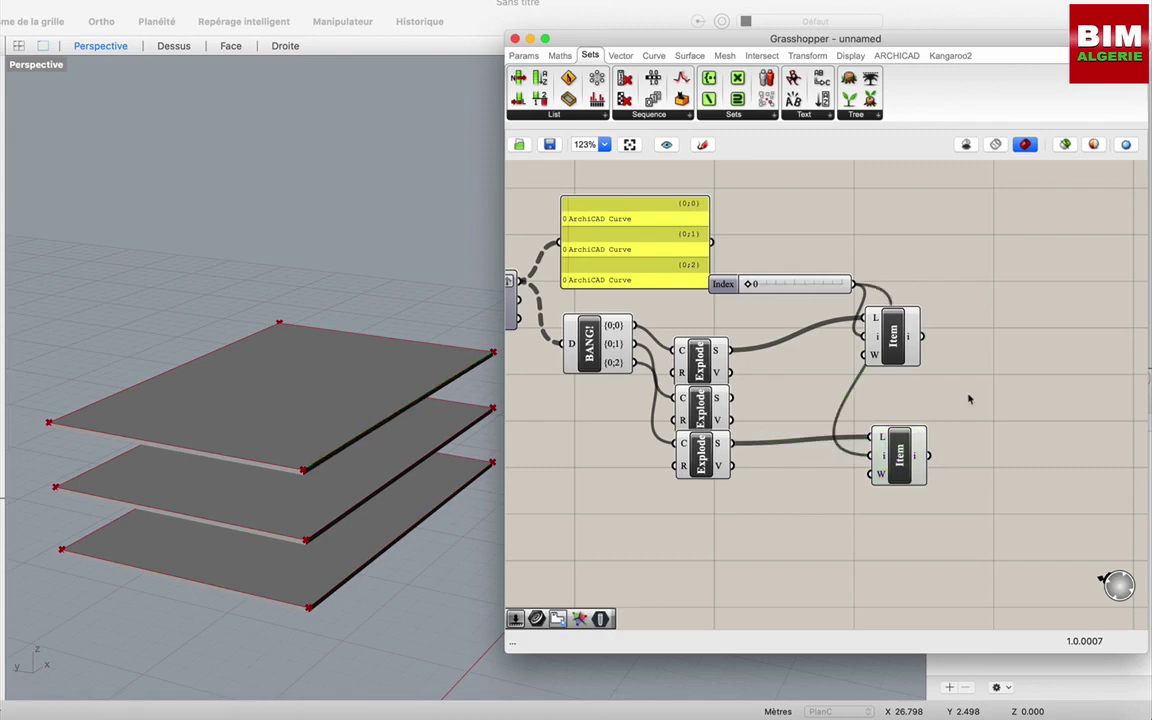
scroll(968, 399, right, 5)
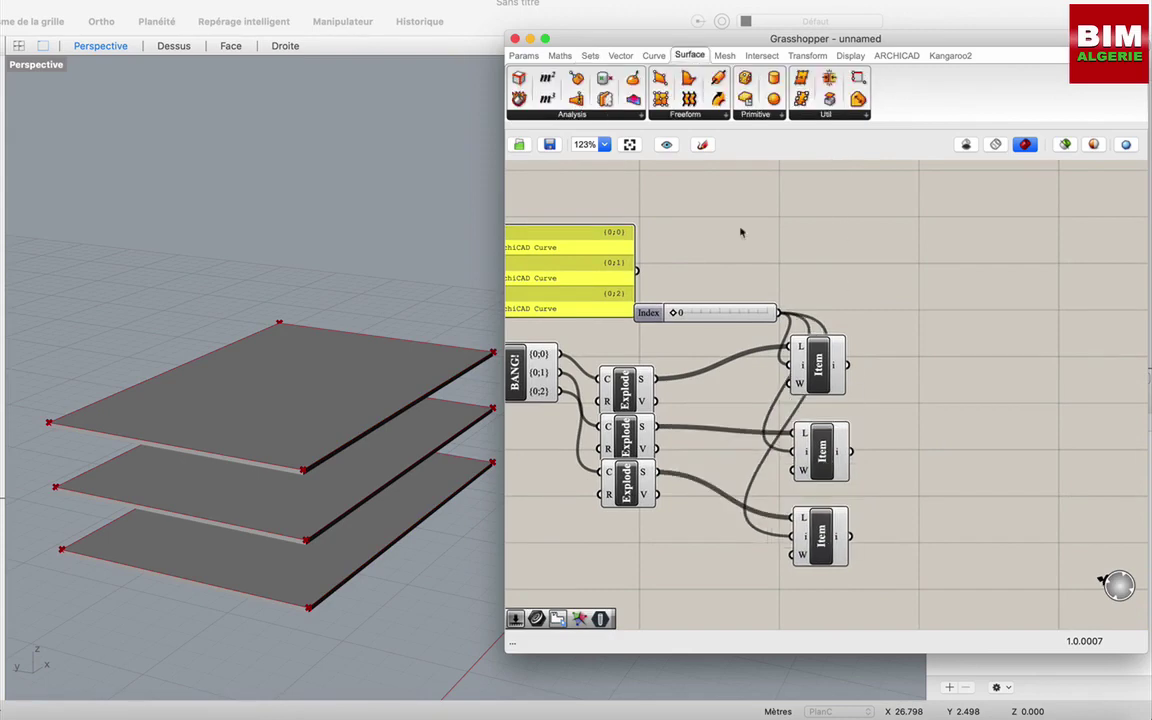
click(685, 114)
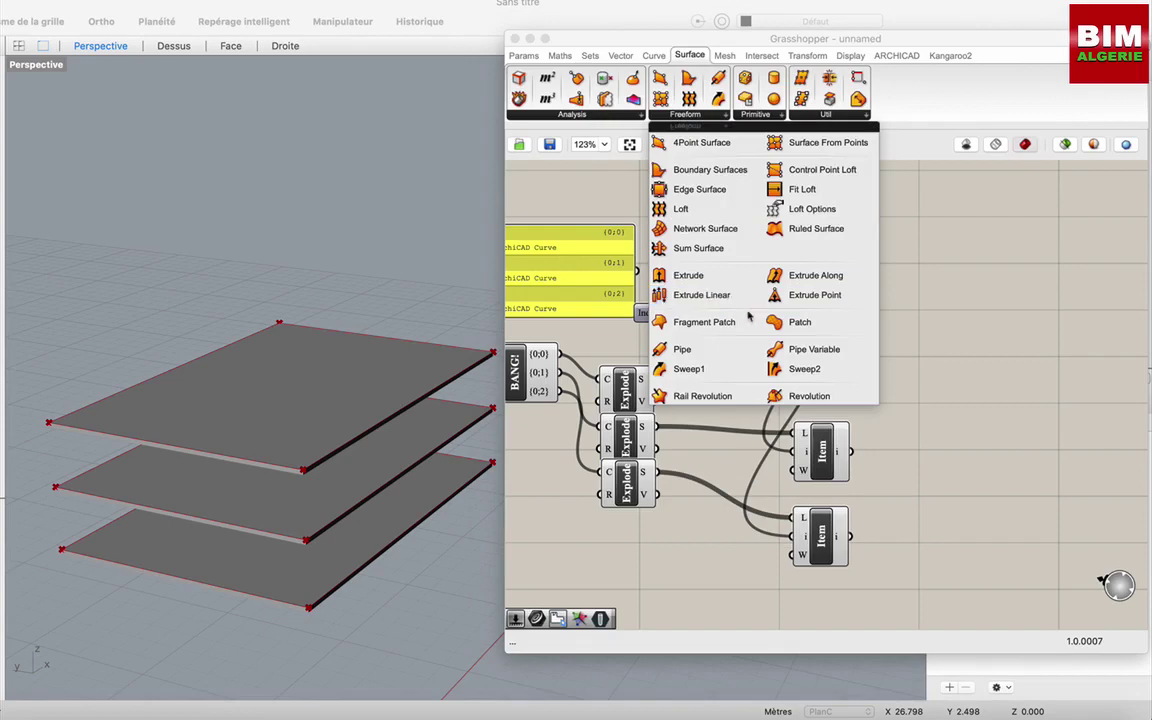
click(816, 229)
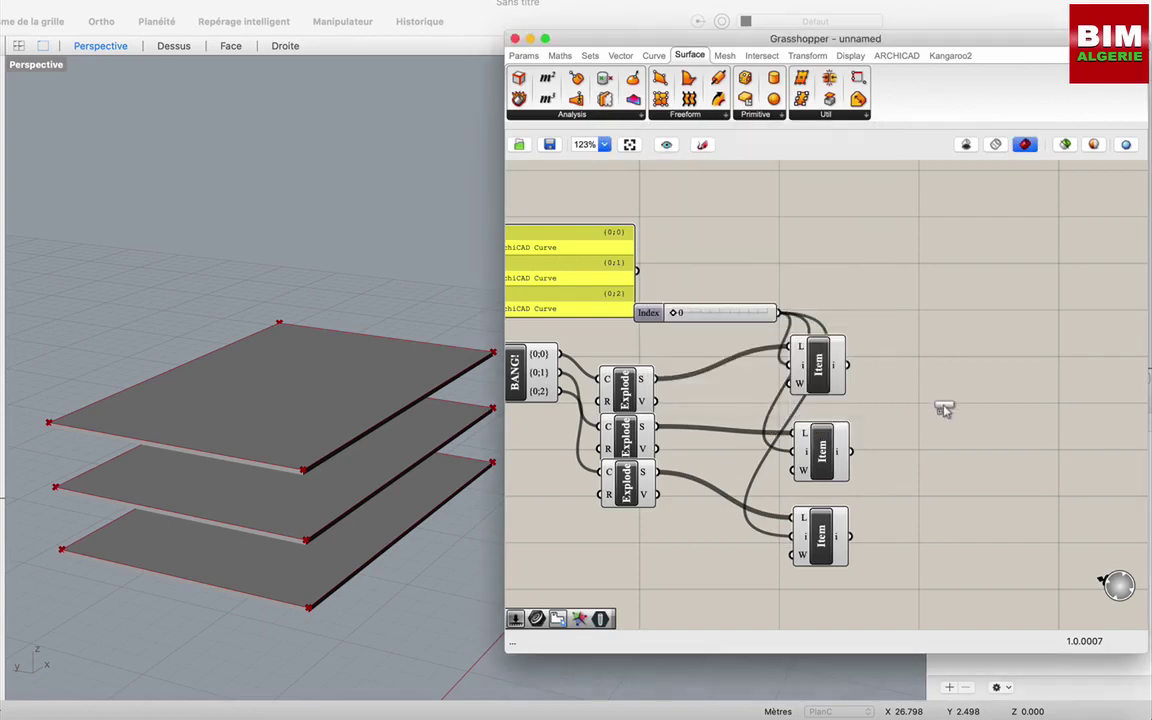
click(942, 404)
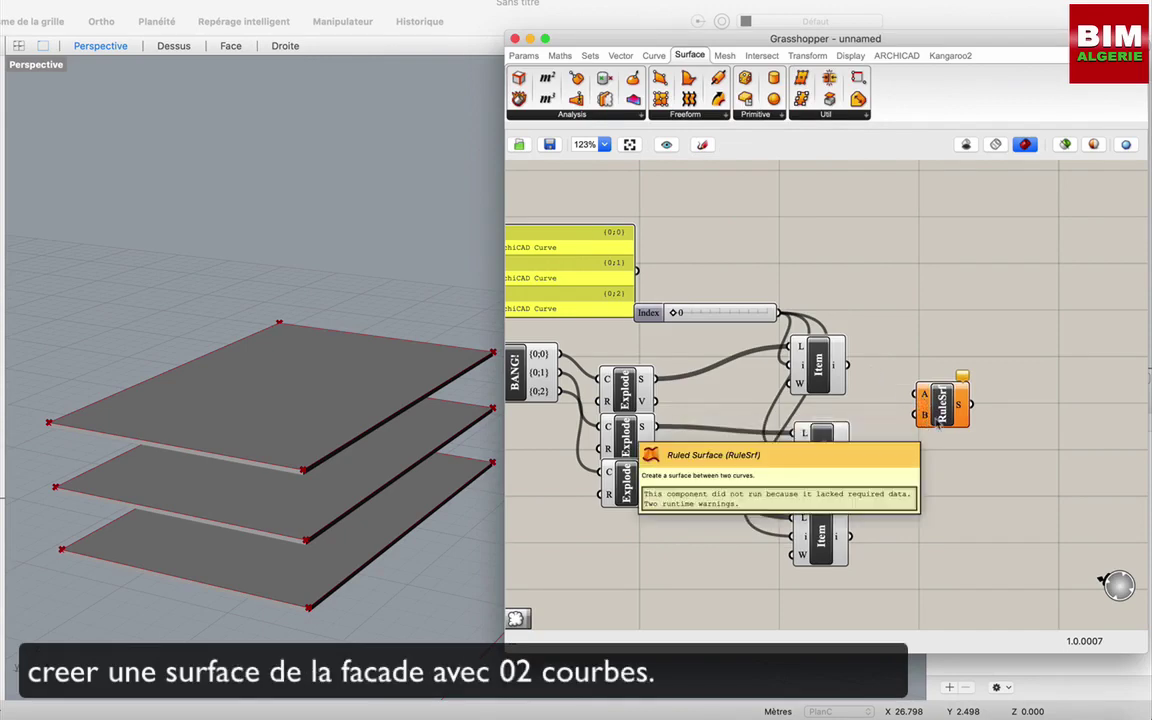
- Connect the first List Item's output to the Ruled Surface's A input and the third List Item's output to its B input
scroll(938, 421, up, 5)
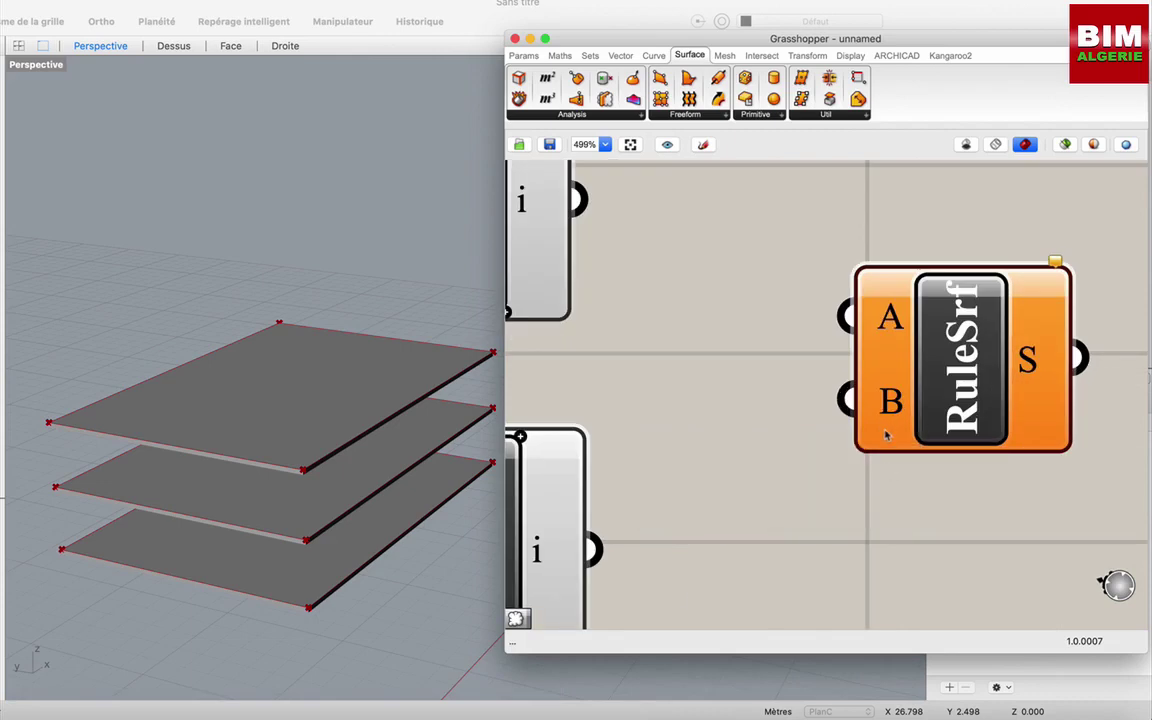
scroll(886, 434, down, 10)
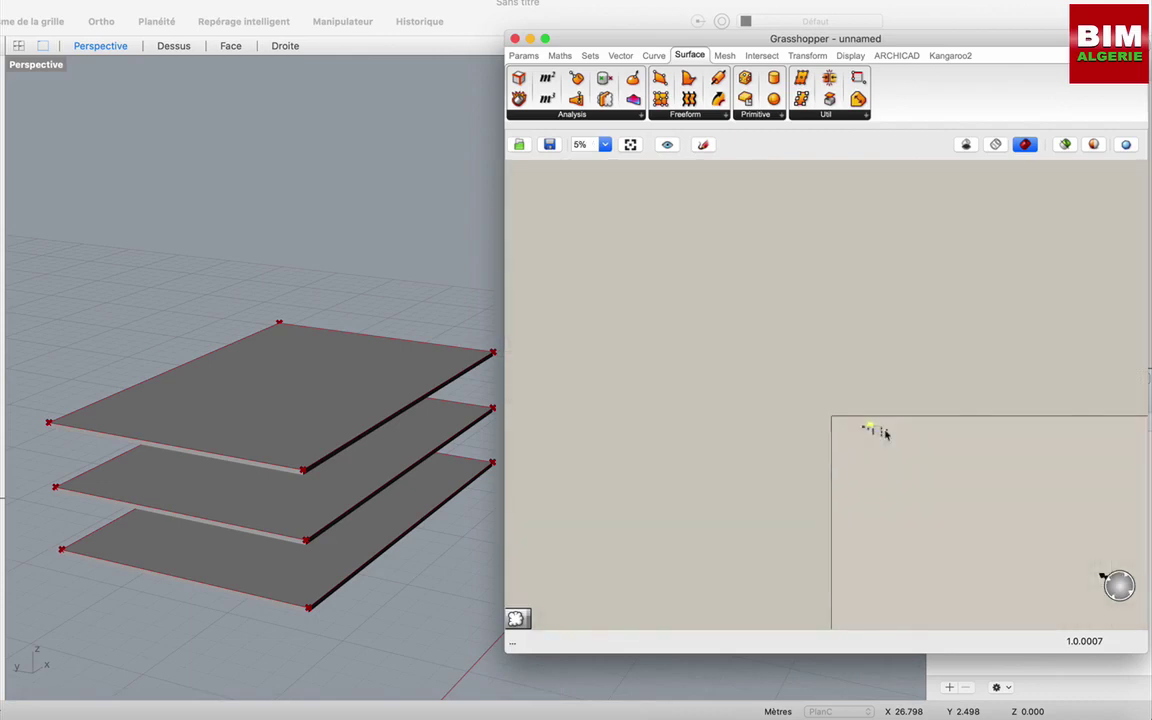
scroll(886, 434, up, 5)
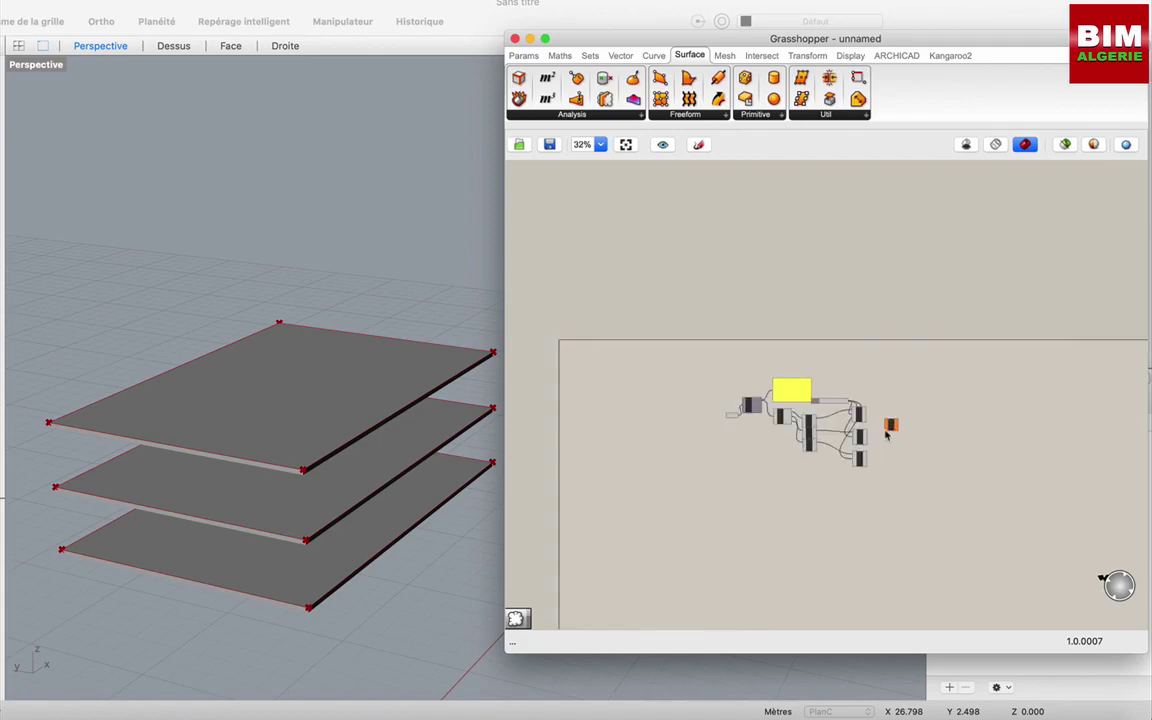
scroll(886, 434, up, 4)
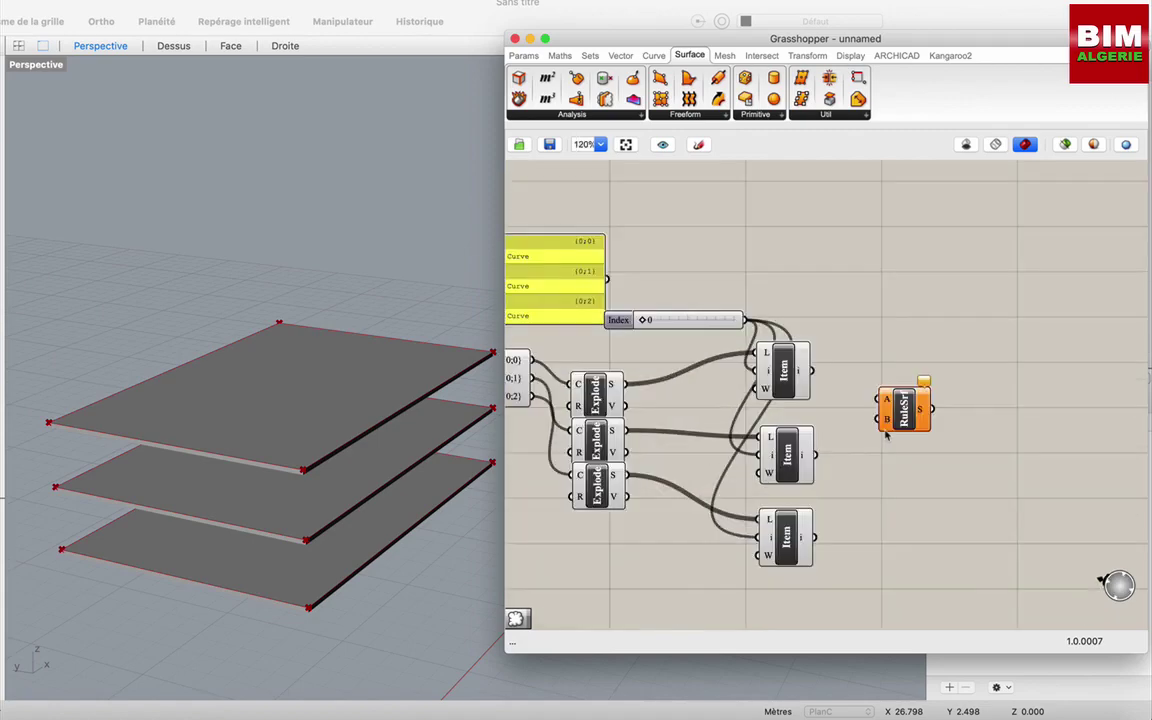
scroll(886, 434, up, 1)
drag(790, 352, 878, 394)
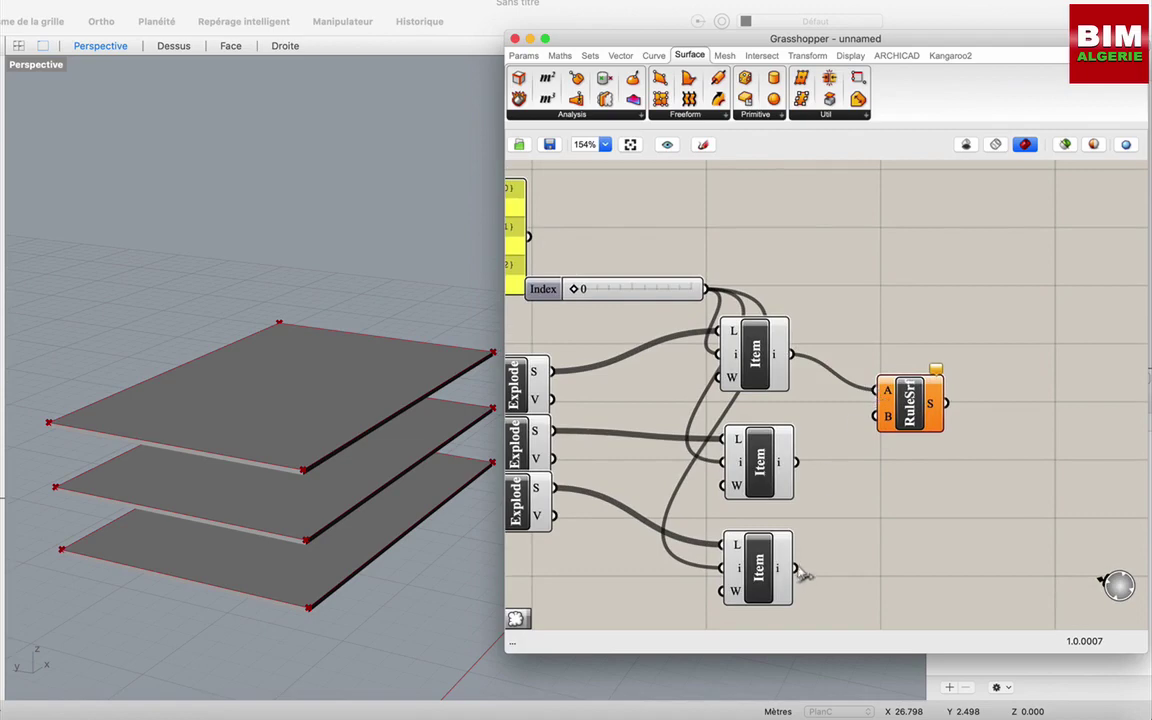
drag(796, 568, 878, 417)
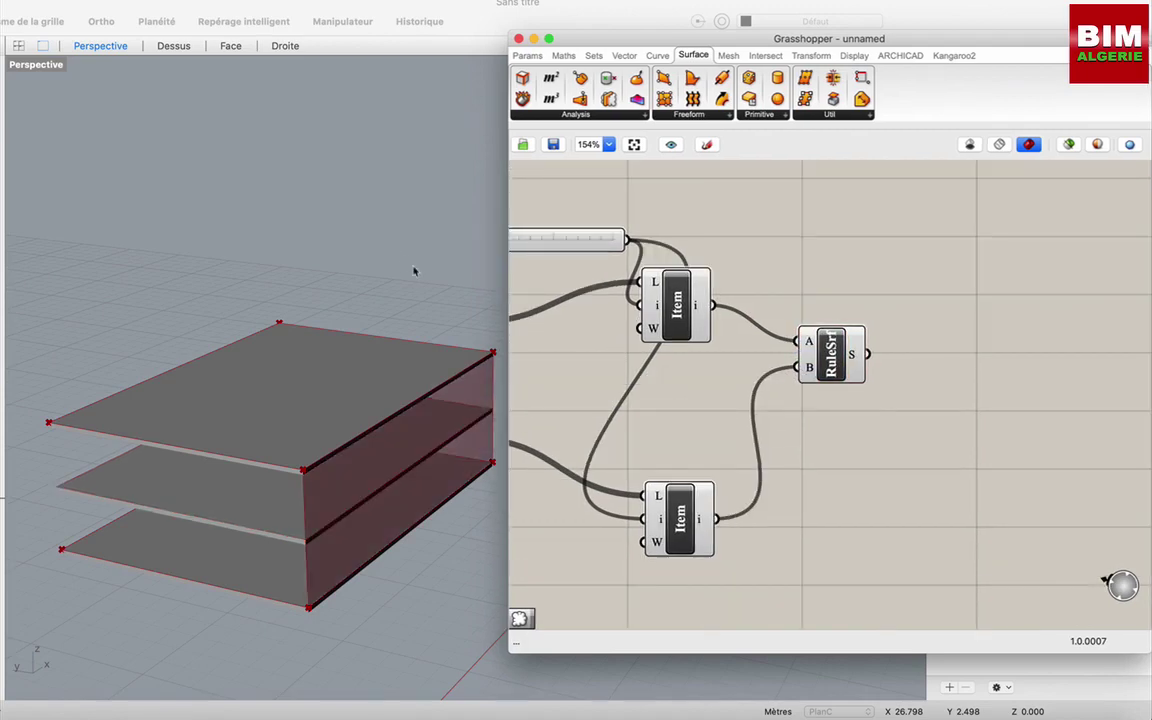
- Place a Brep Edges component below the Ruled Surface and connect the surface's S output to its B input
click(407, 288)
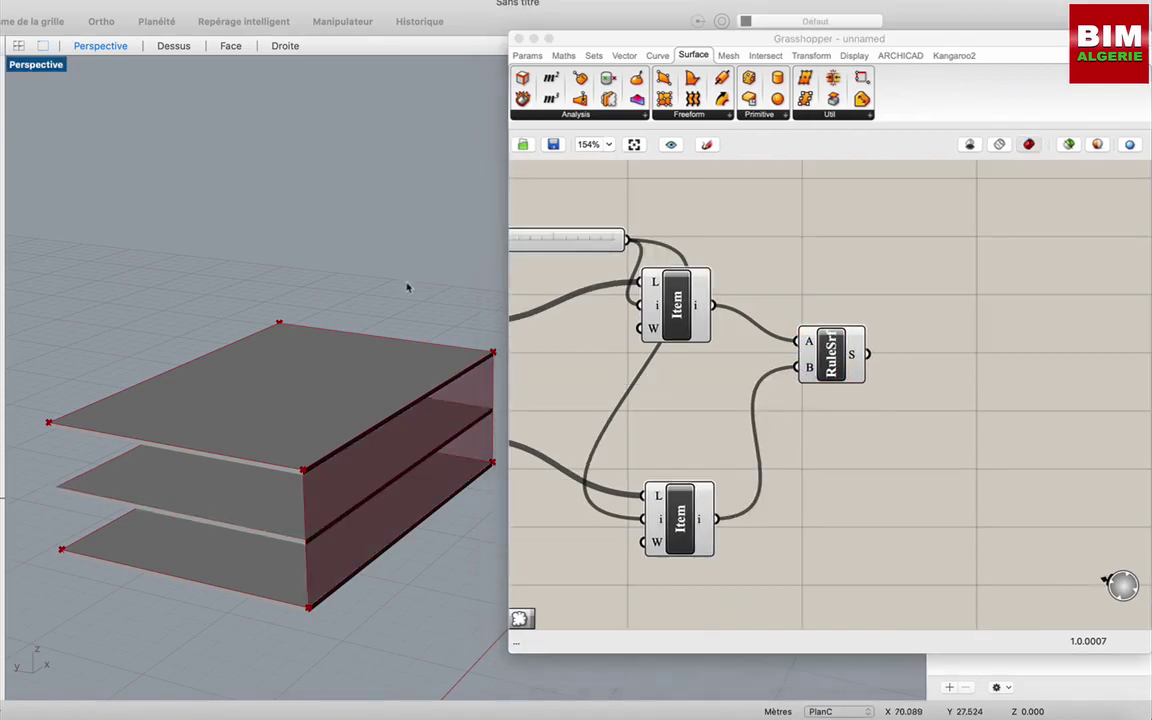
right_drag(391, 293, 388, 298)
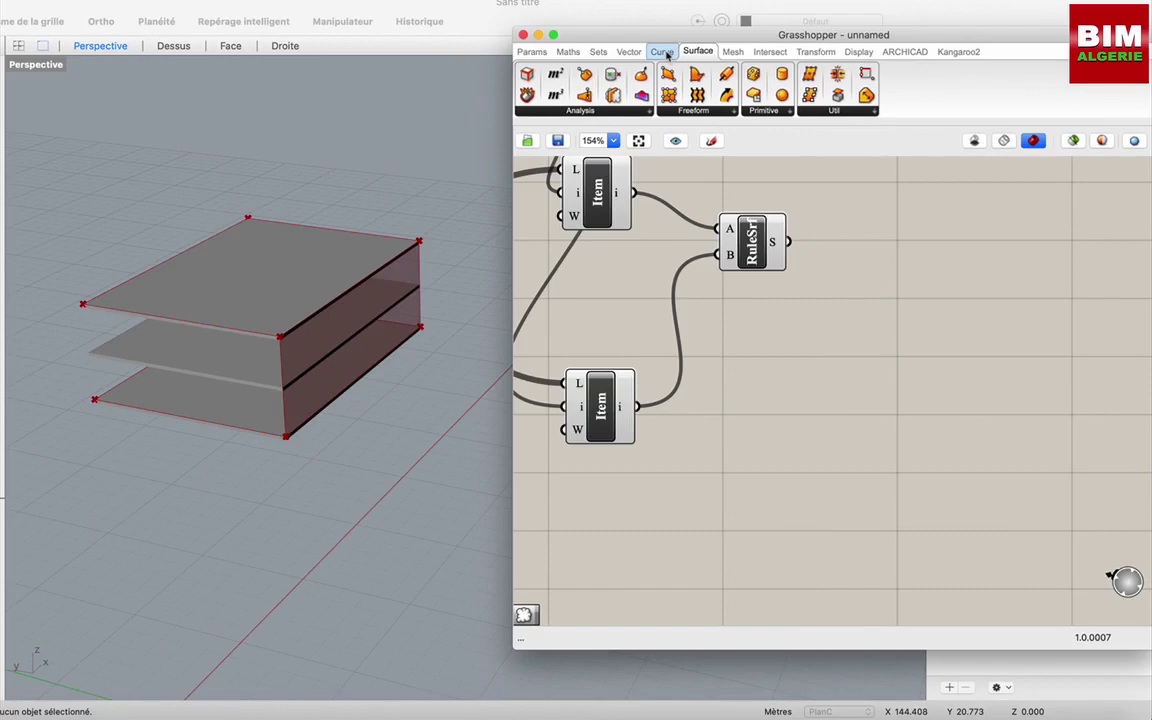
click(665, 53)
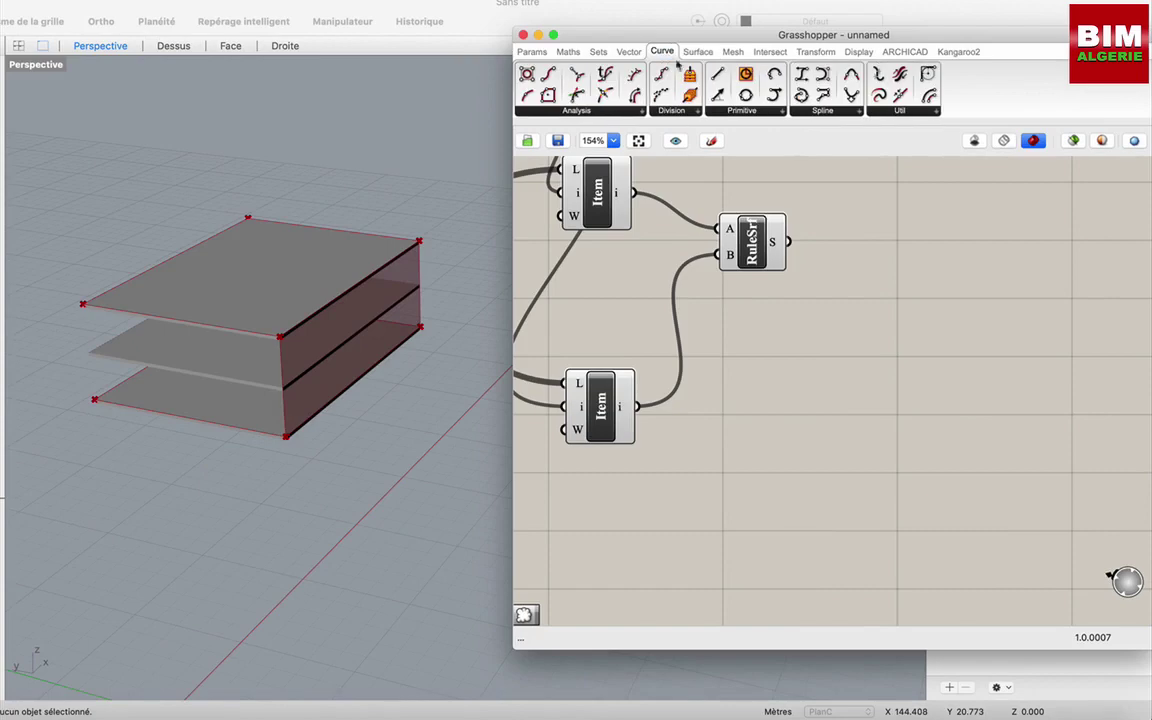
click(697, 54)
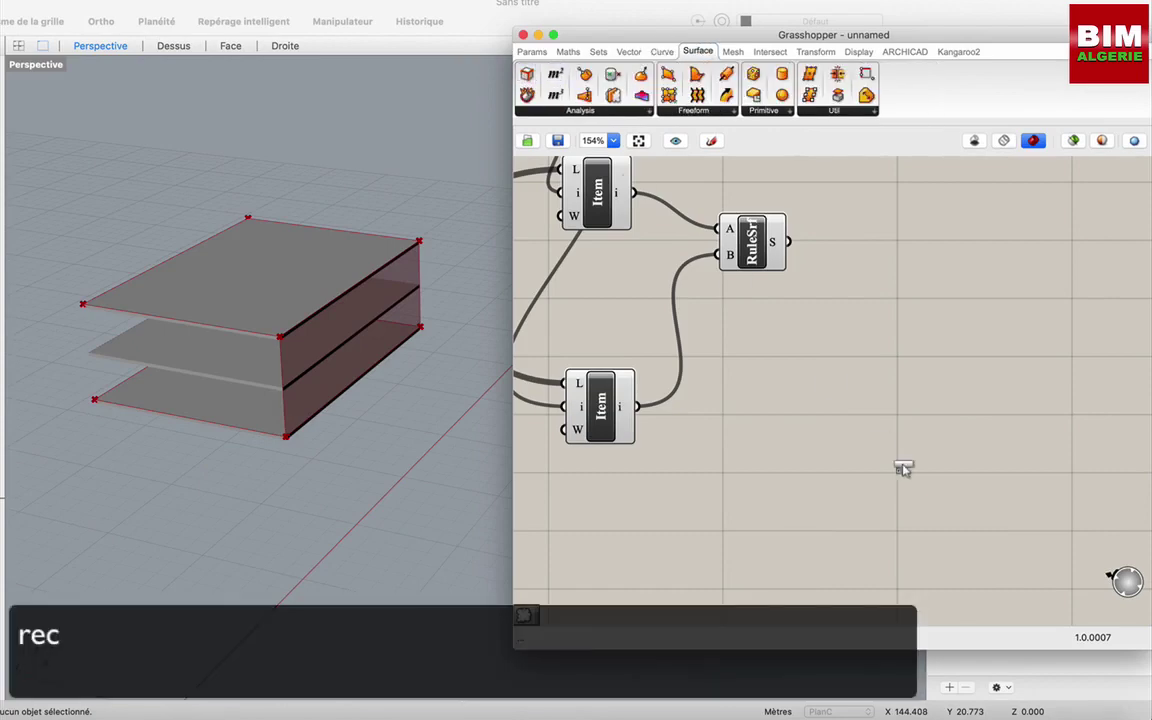
drag(853, 326, 853, 326)
mouse_move(788, 241)
mouse_down()
mouse_move(790, 292)
mouse_move(808, 322)
mouse_up()
click(866, 299)
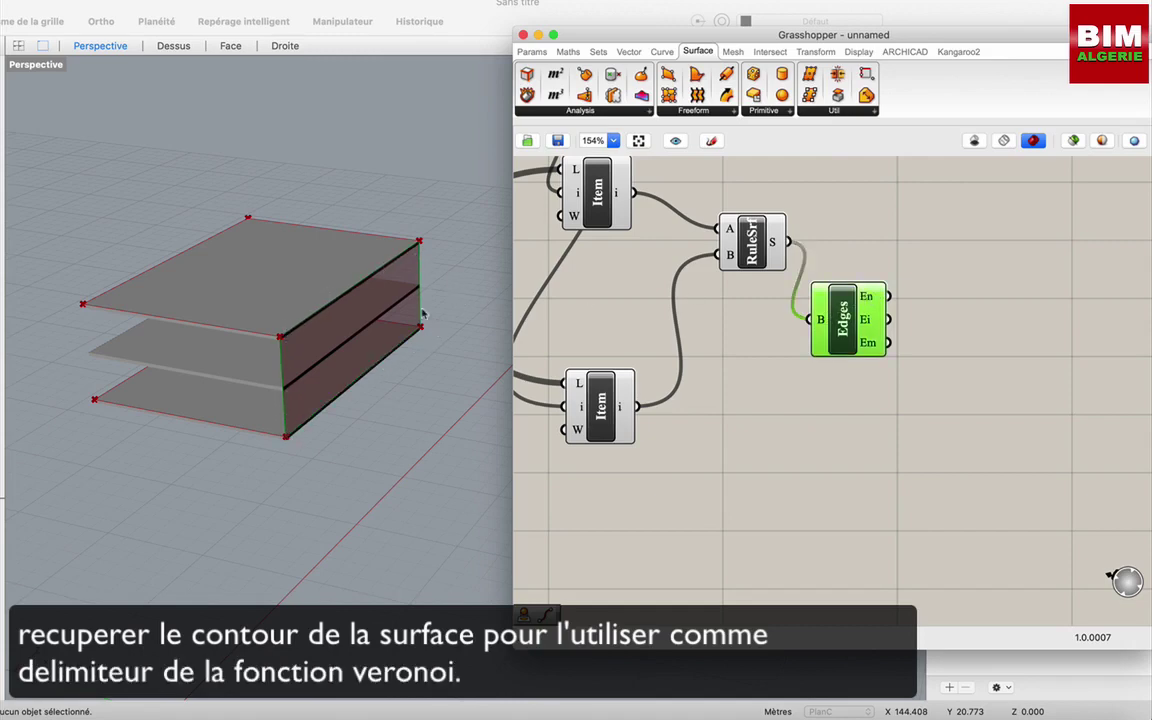
drag(853, 324, 838, 389)
click(842, 310)
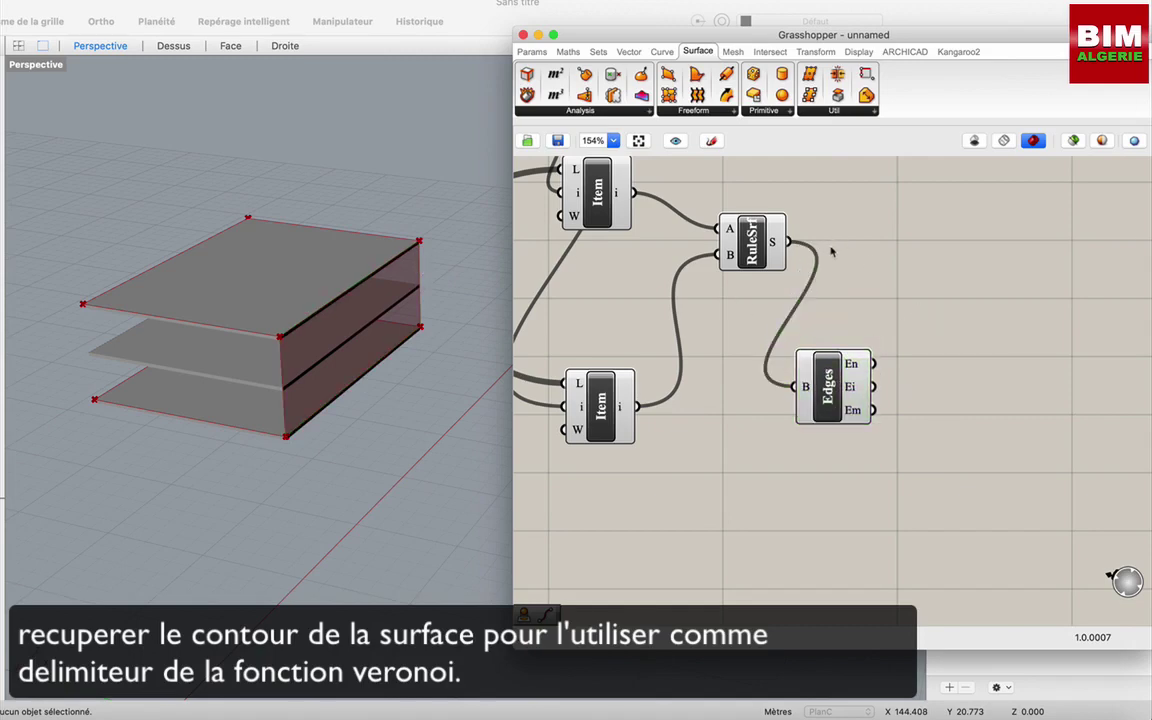
- Add a Project component for projecting onto a plane beside Edges, and connect the En output to its G input
scroll(830, 251, right, 5)
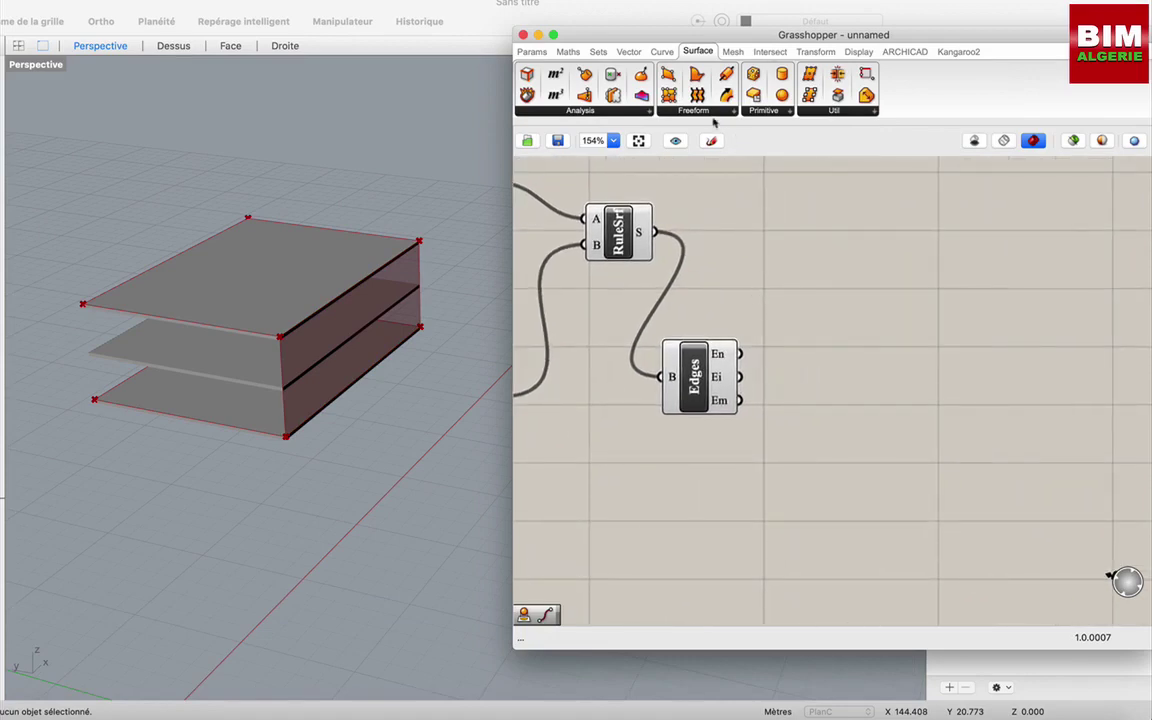
double_click(849, 347)
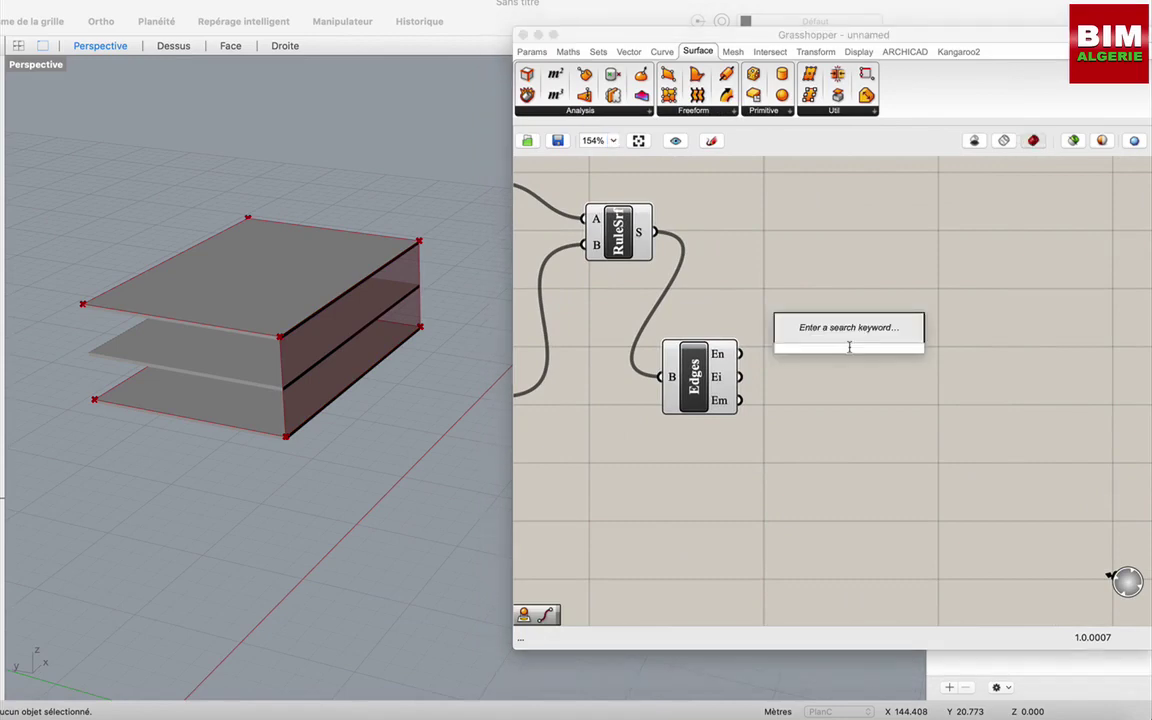
text(pro)
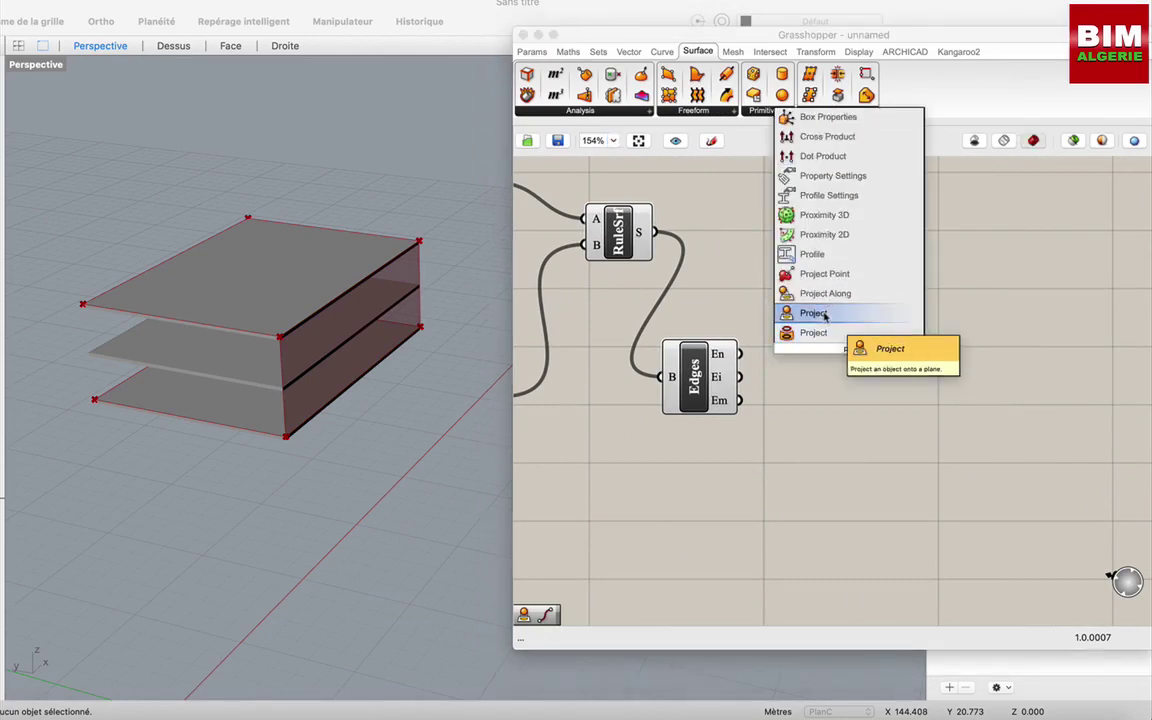
click(814, 313)
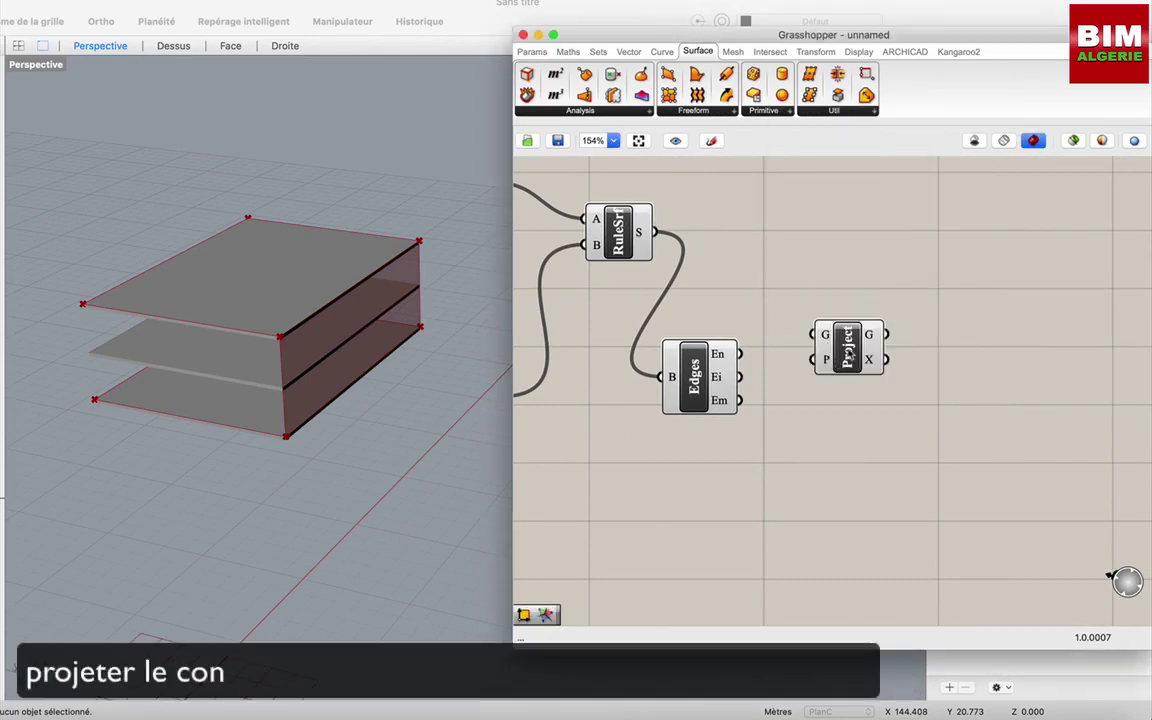
click(849, 350)
drag(740, 353, 826, 335)
click(792, 466)
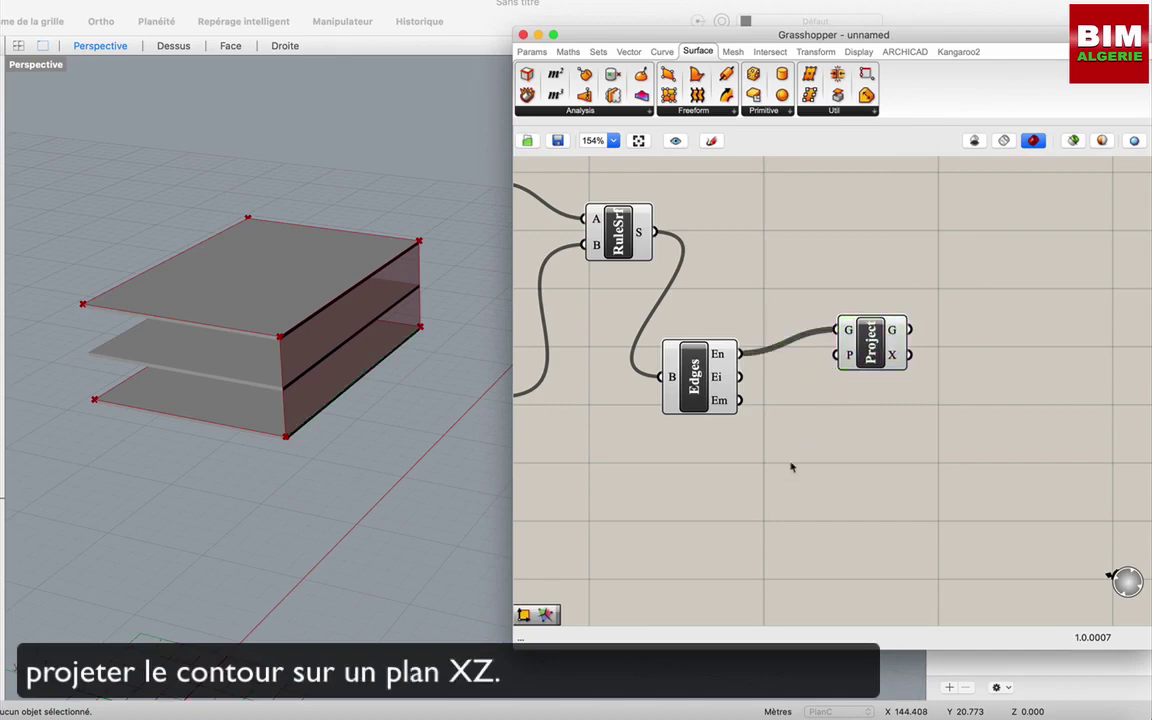
- Add an XZ Plane component, connect it to Project's P input, and highlight the projected outline in the viewport
double_click(790, 461)
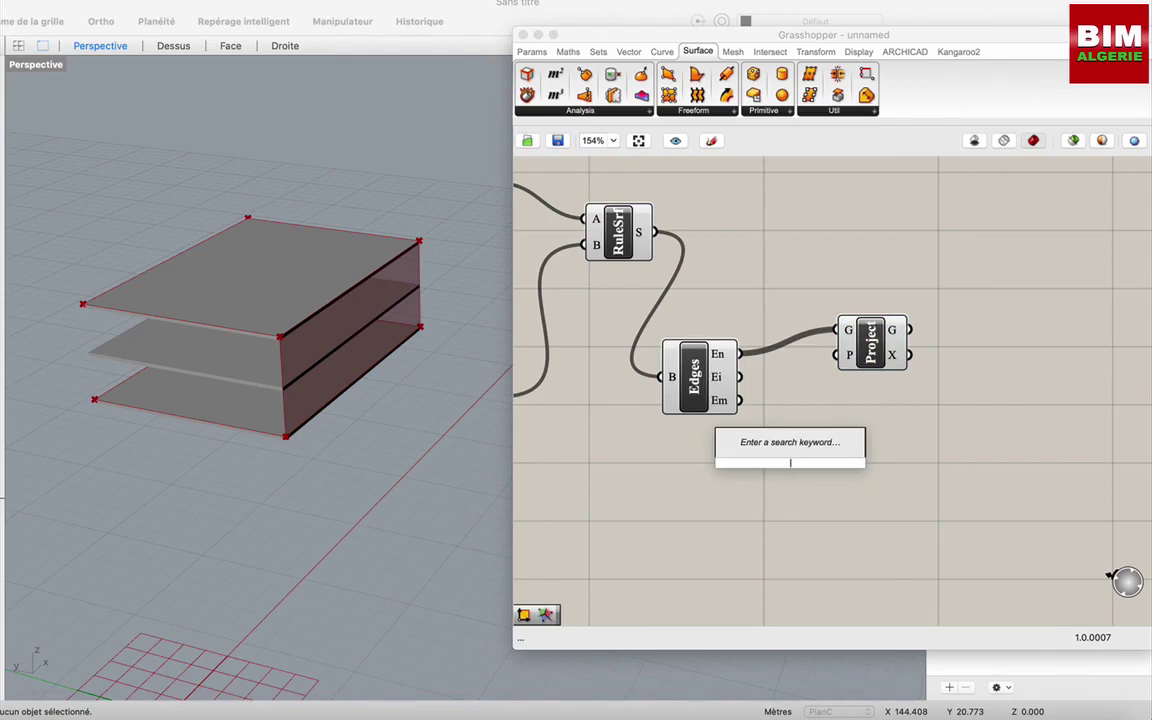
text(xz)
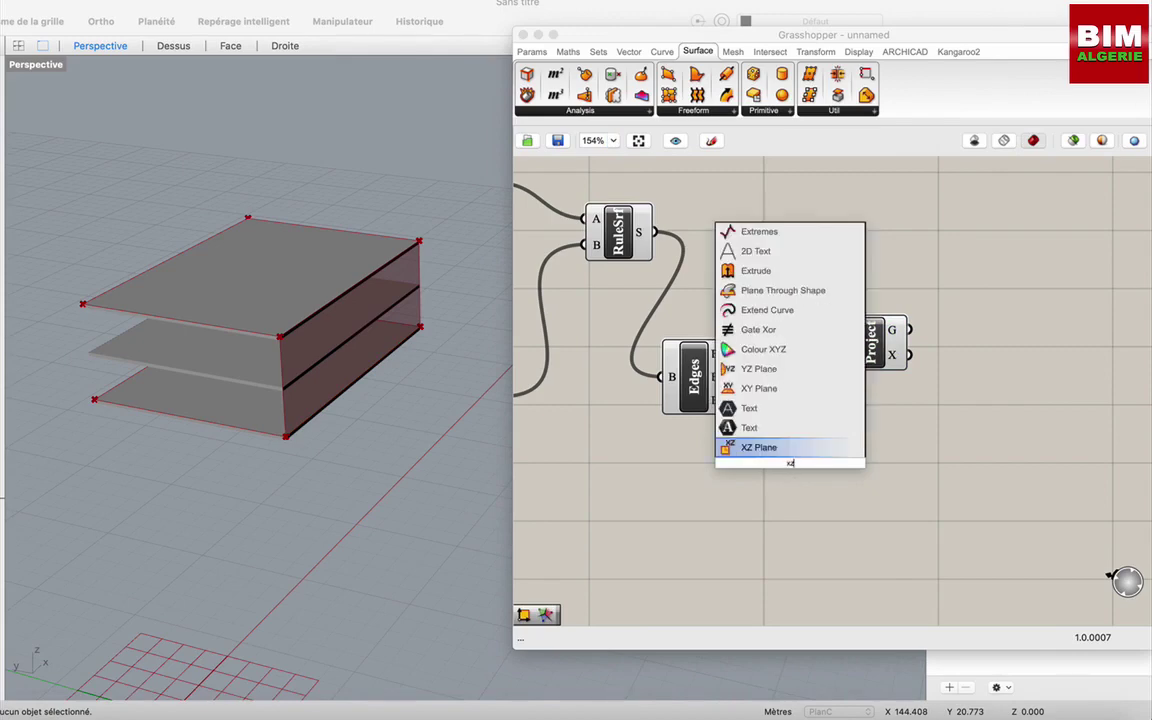
click(745, 447)
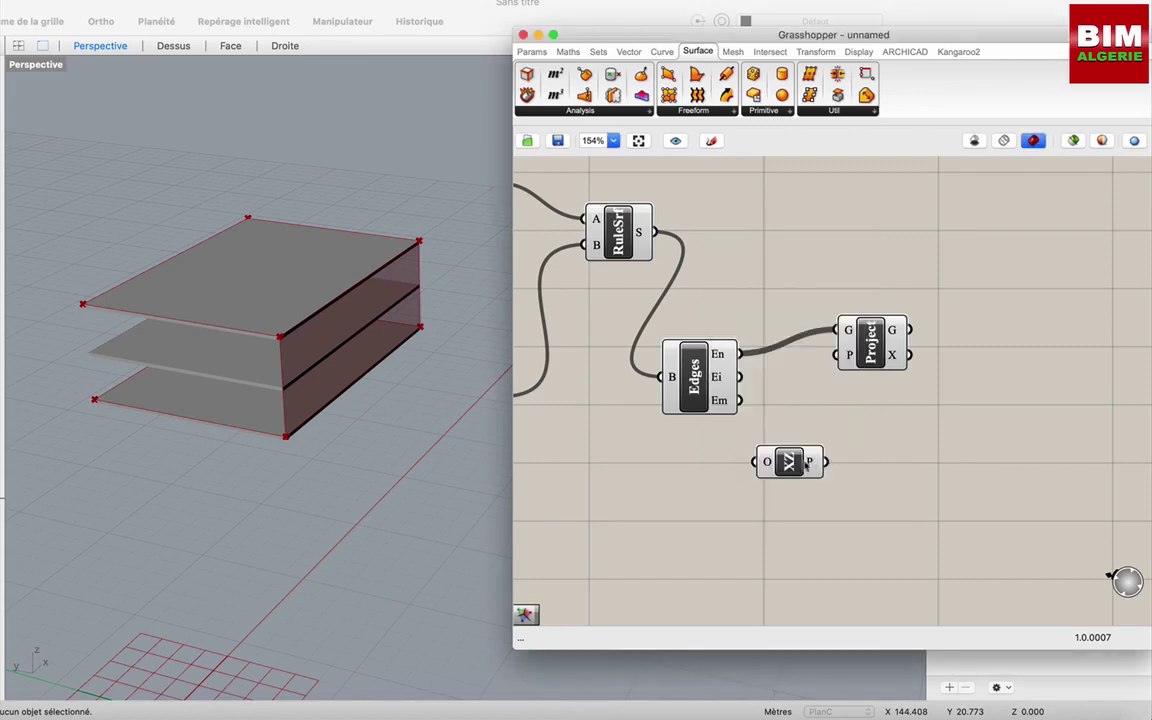
drag(824, 461, 838, 354)
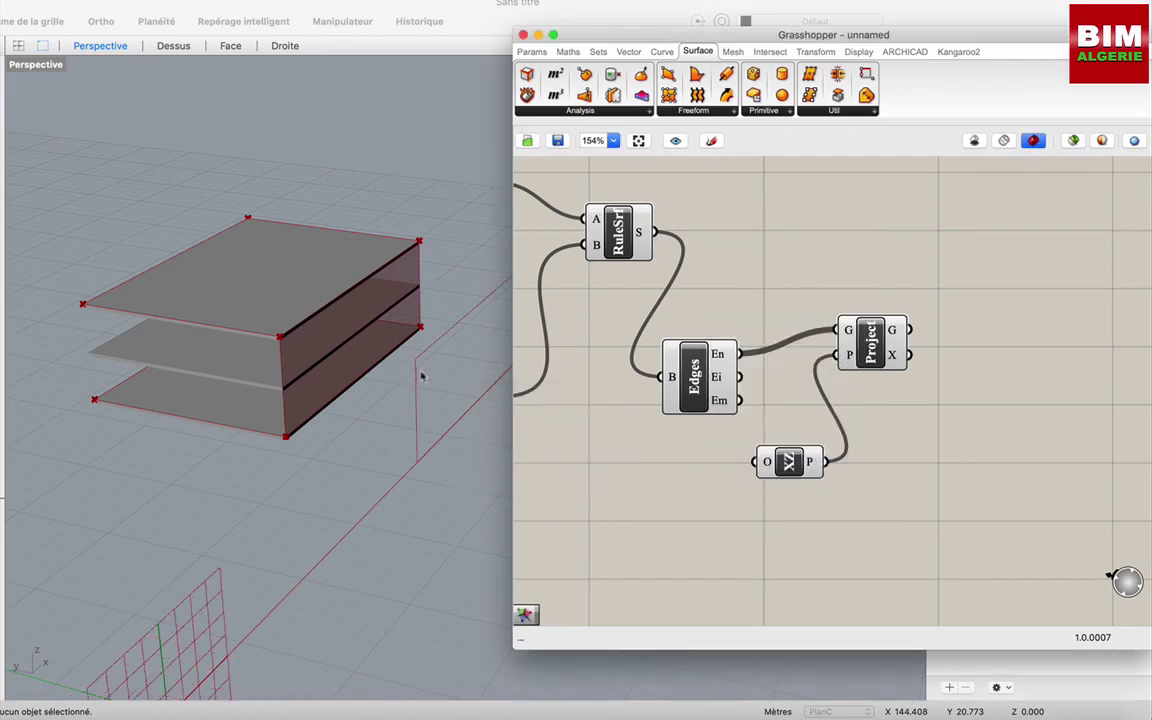
drag(656, 38, 707, 42)
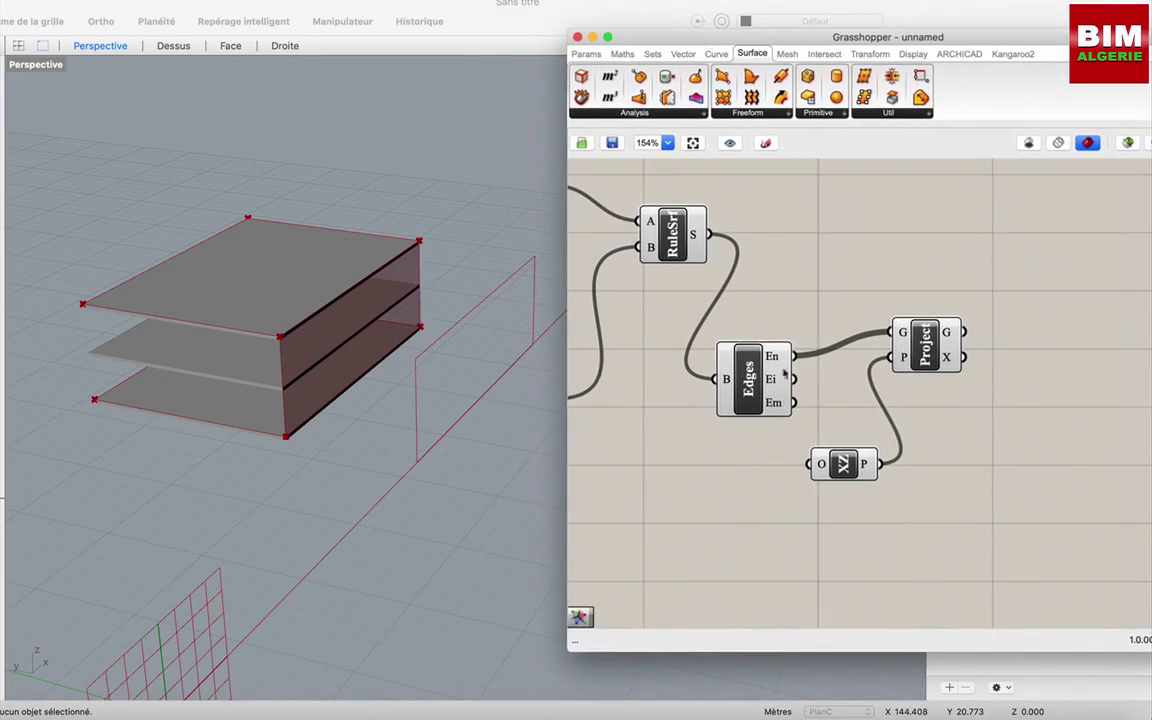
click(914, 354)
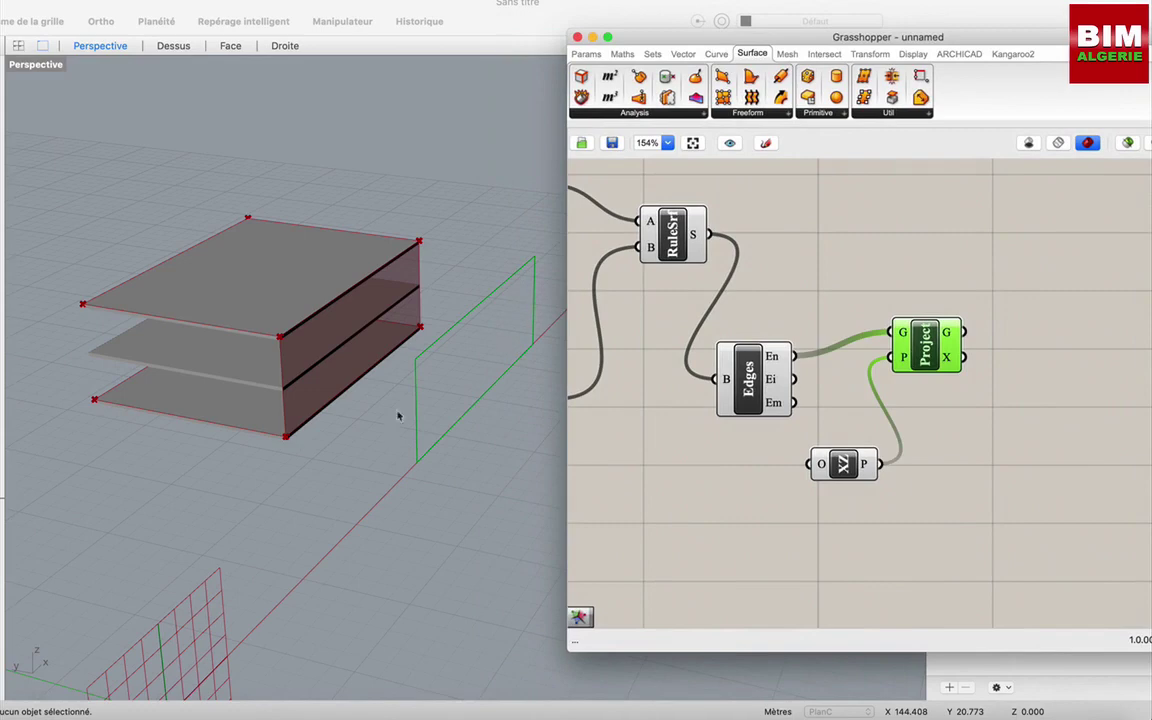
click(901, 299)
- Place a Populate Geometry component above Project and connect the Ruled Surface's S output to its G input
scroll(901, 299, right, 2)
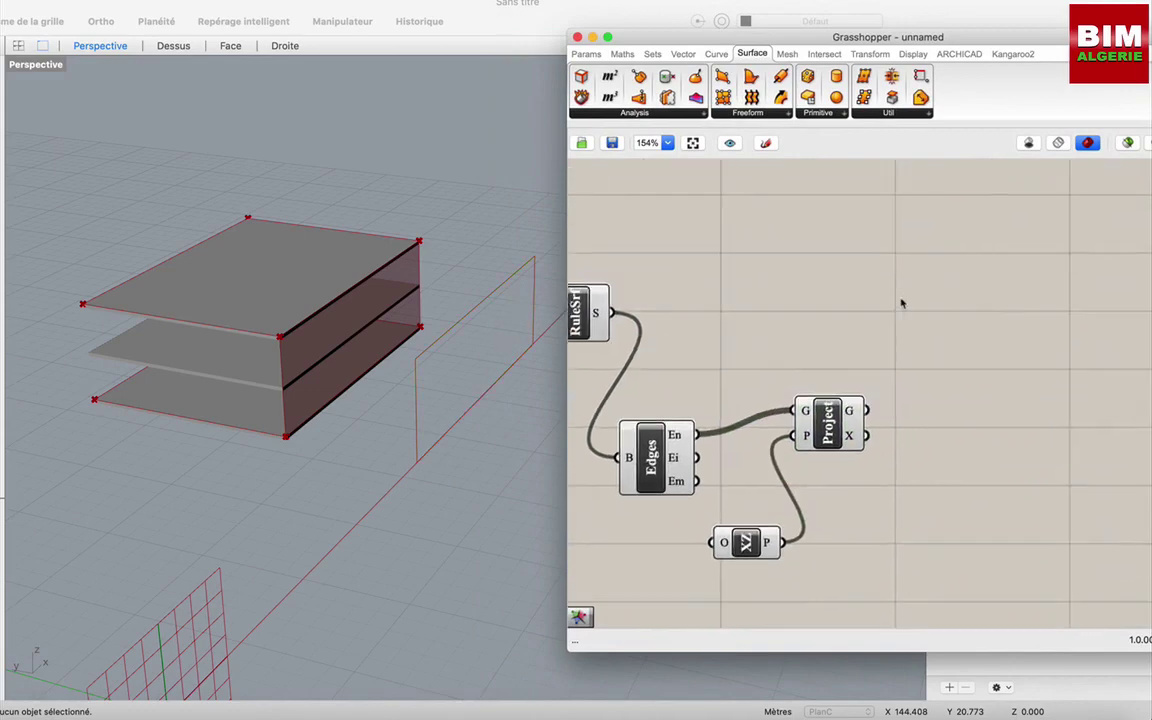
scroll(901, 303, right, 2)
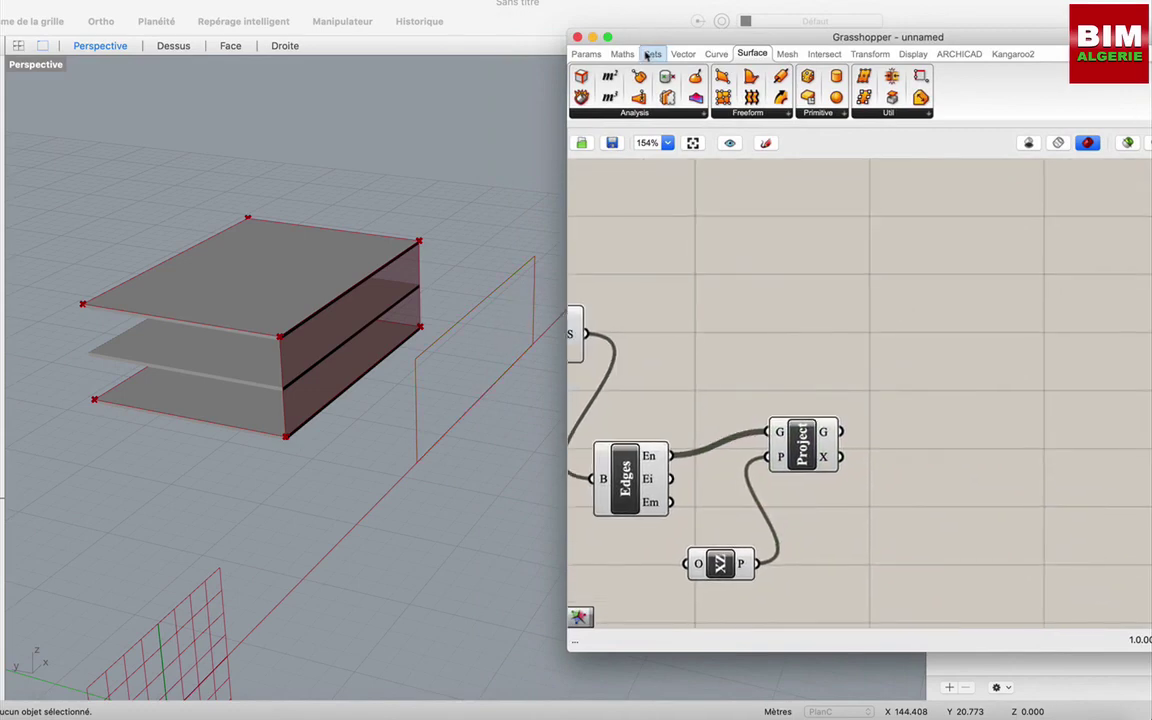
click(683, 54)
click(647, 112)
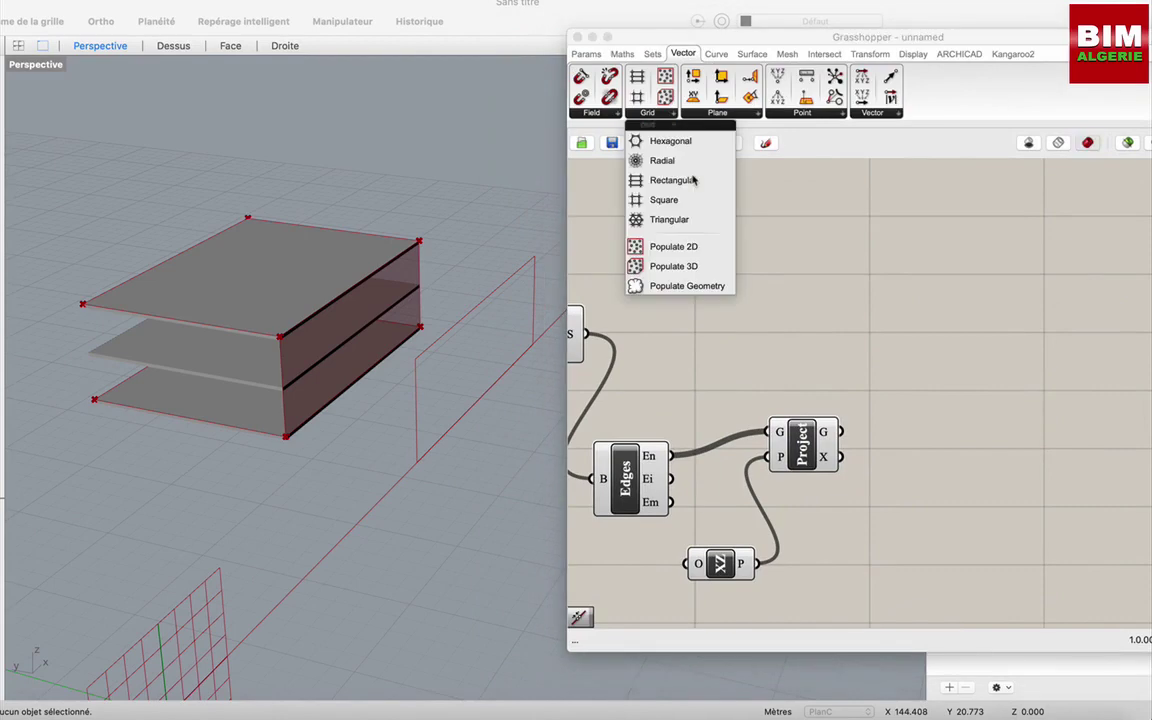
click(688, 285)
click(768, 321)
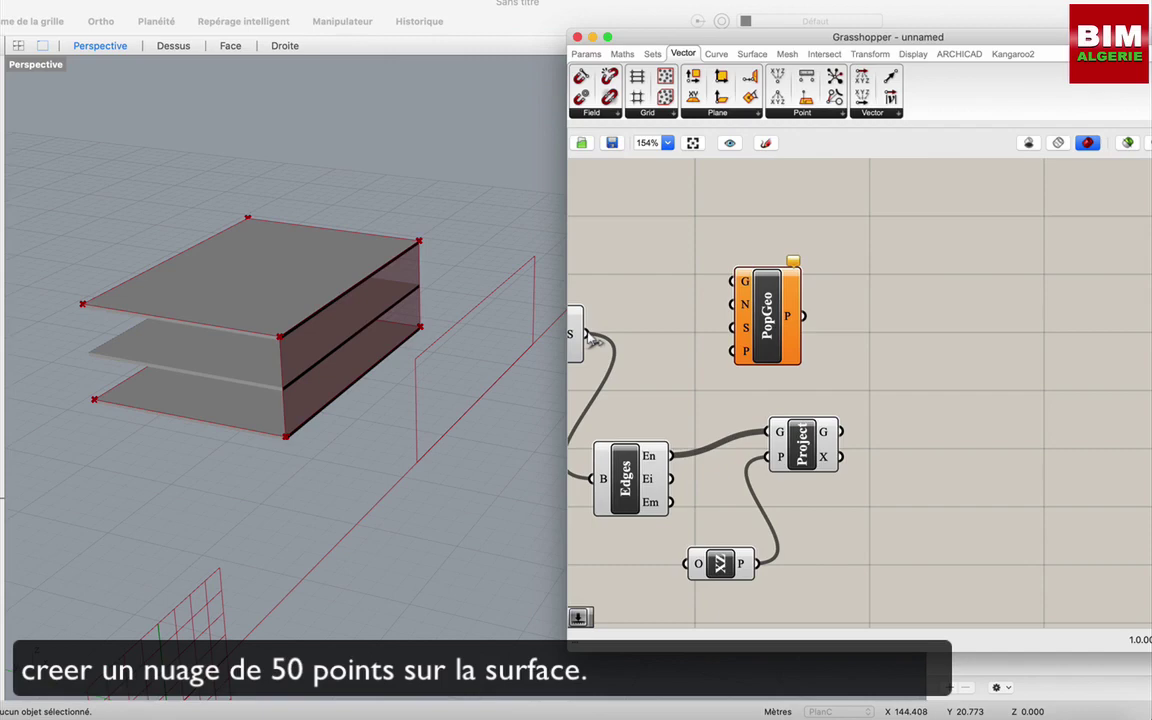
drag(609, 326, 742, 281)
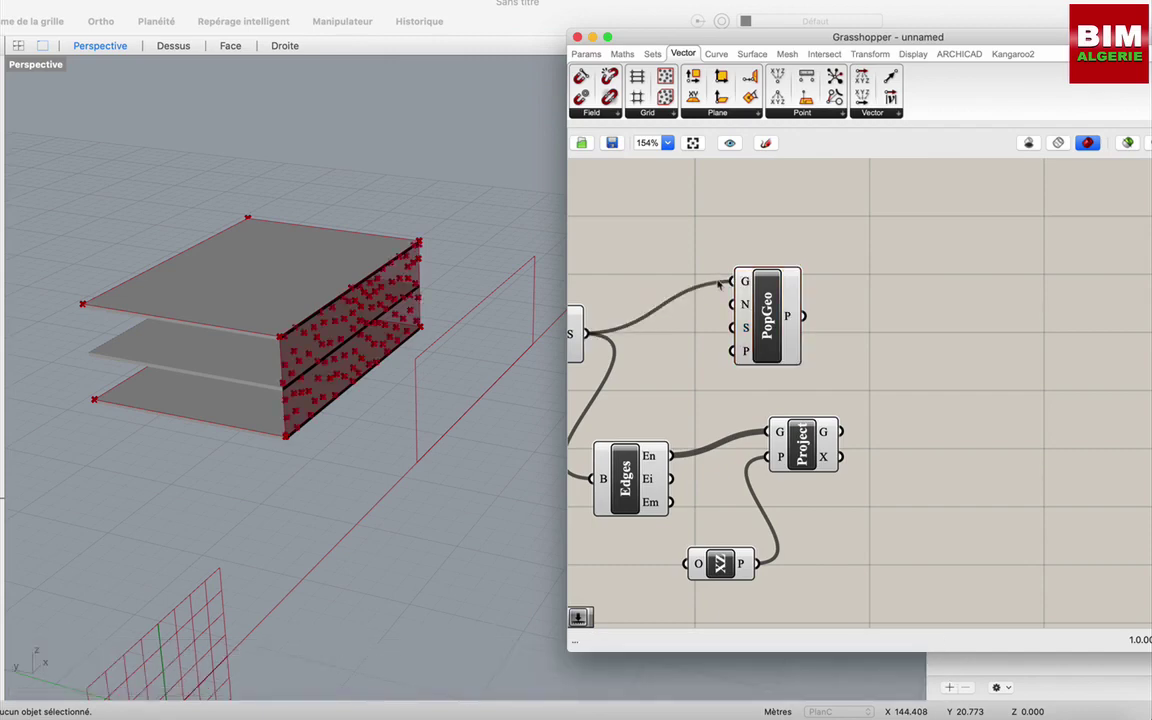
- Add a number slider with value 50 above the Populate Geometry component
double_click(698, 221)
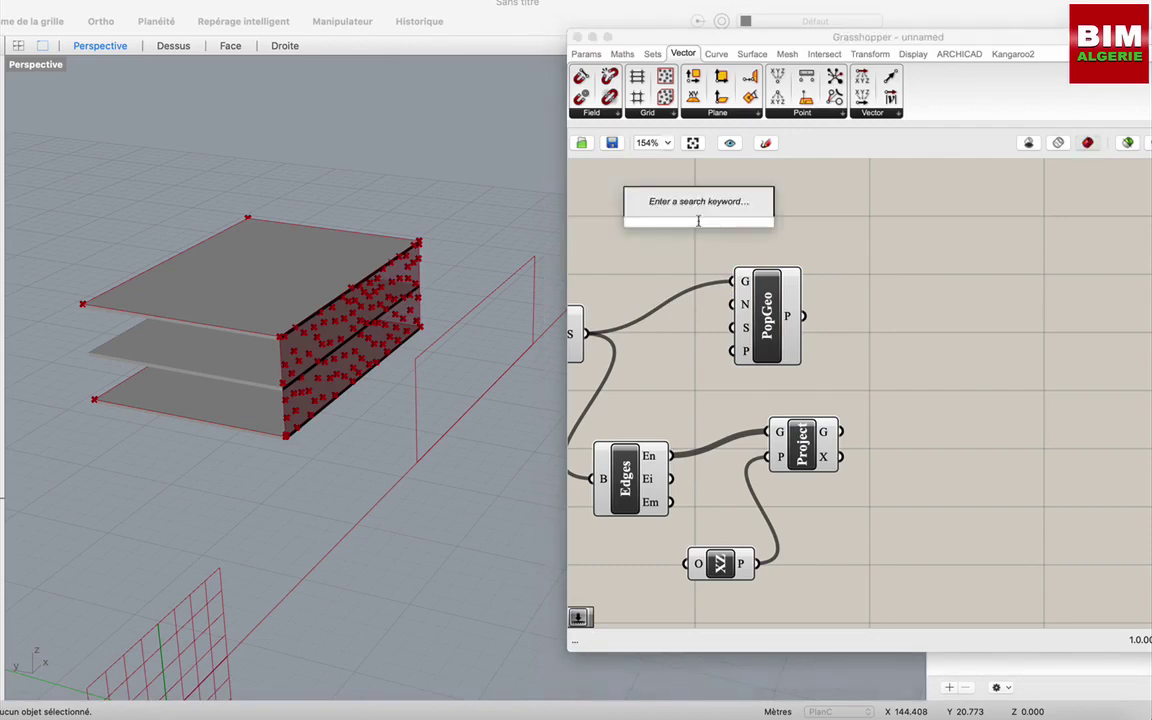
text(50)
key(Return)
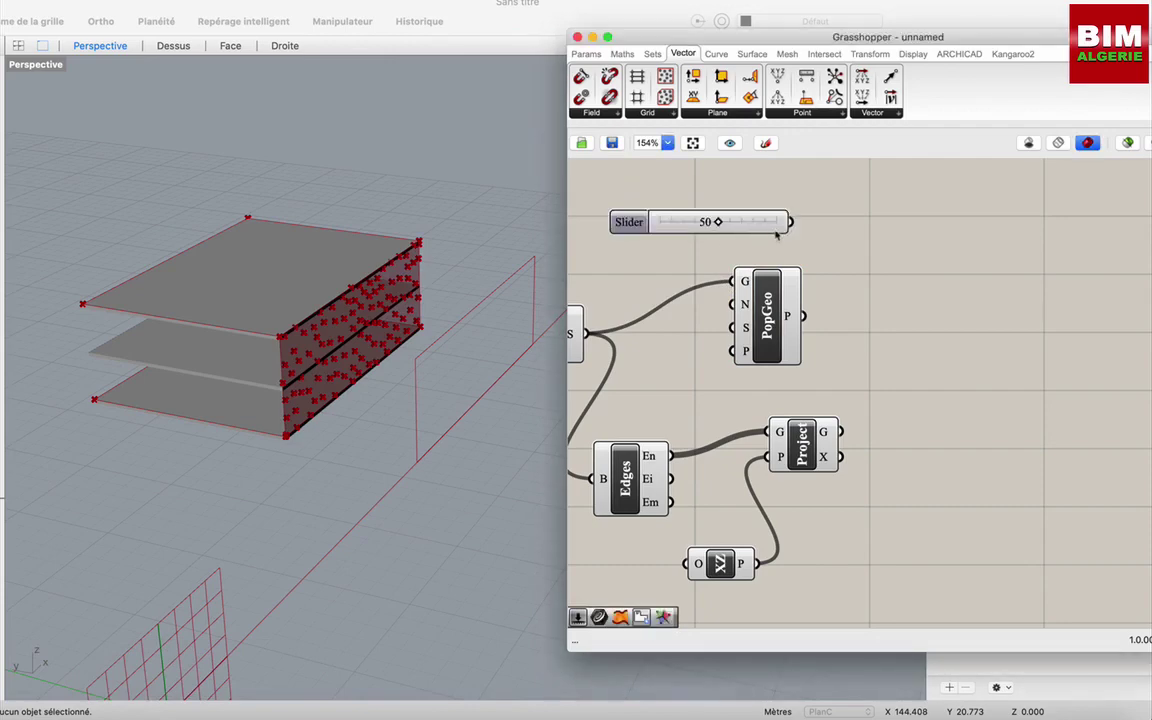
- Connect the 50 slider to Populate Geometry's N input, and its P output to Project's G input alongside the edges
drag(790, 221, 863, 285)
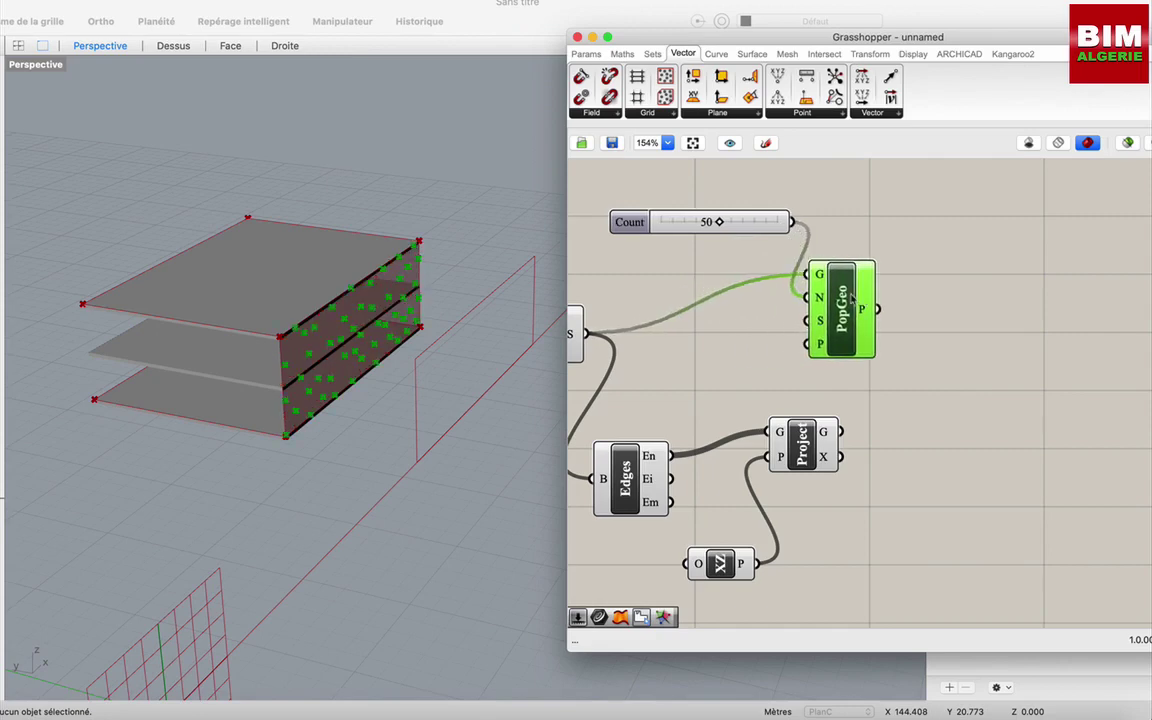
click(766, 334)
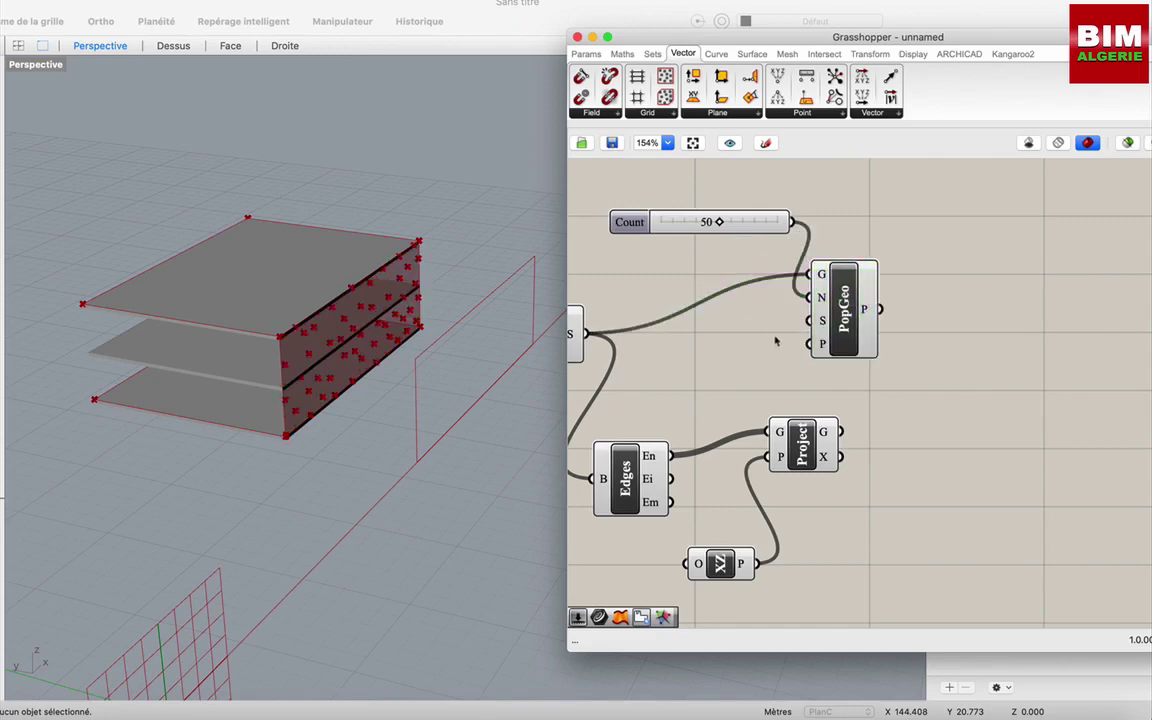
drag(831, 437, 873, 437)
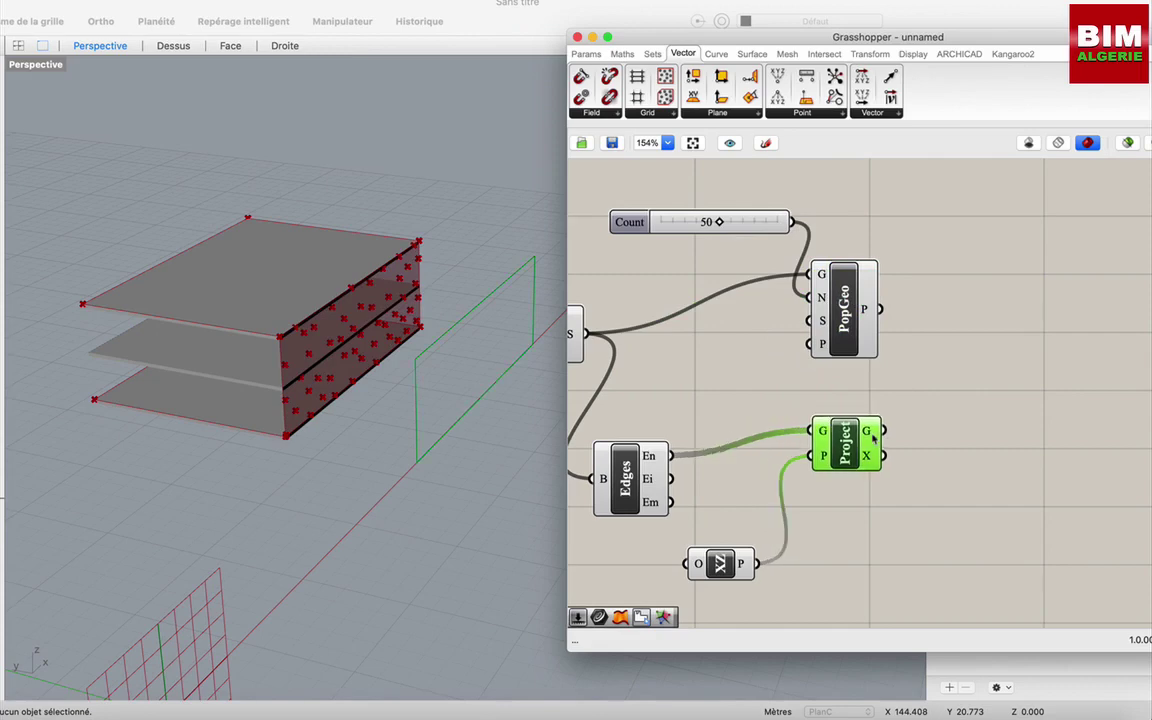
click(954, 390)
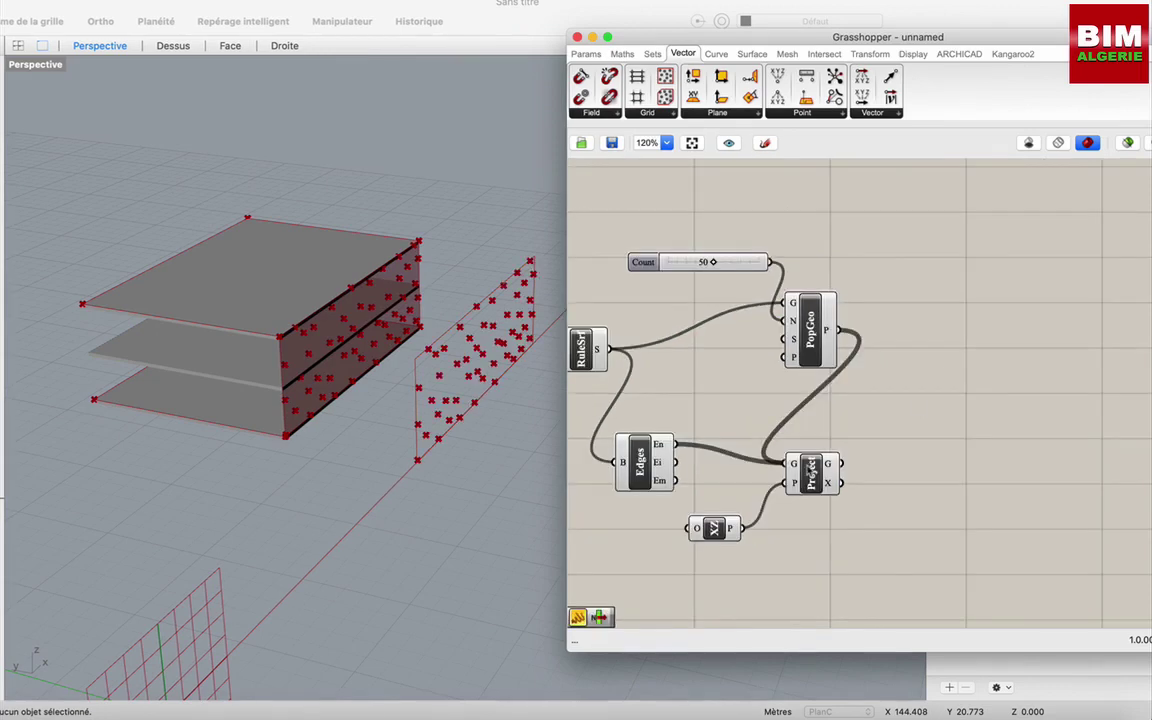
- Duplicate the Project component with its connections and place the copy just above the original
click(810, 470)
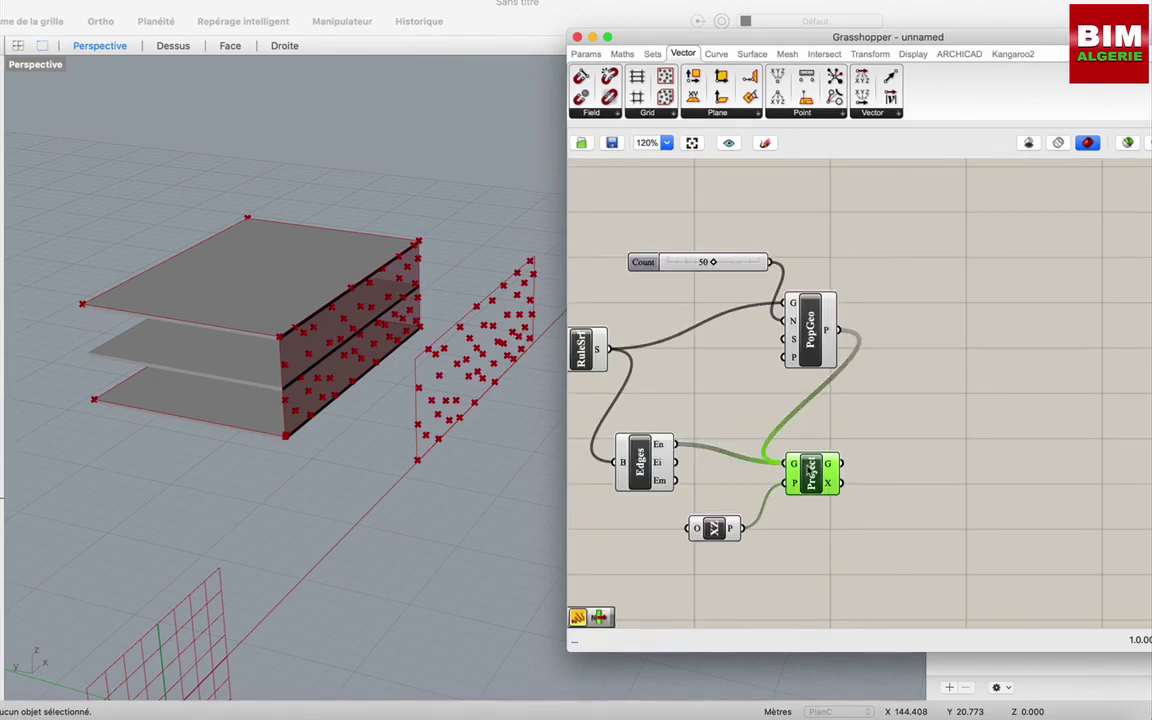
alt+drag(810, 470, 822, 481)
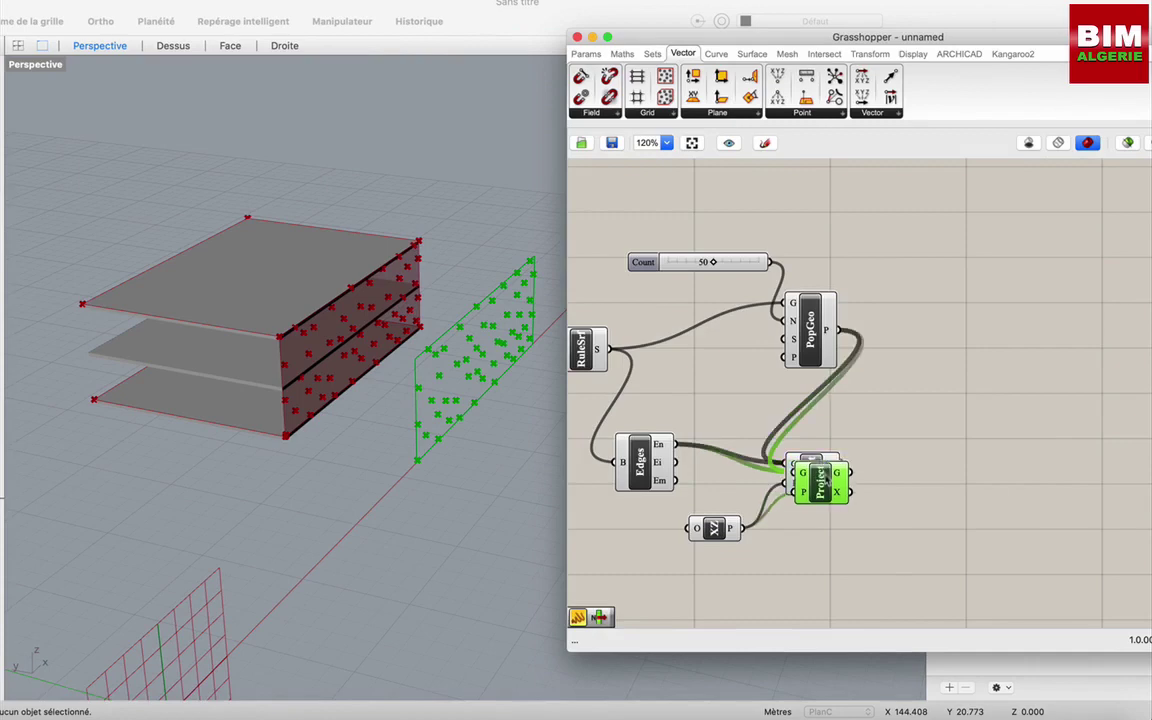
alt+drag(825, 430, 822, 425)
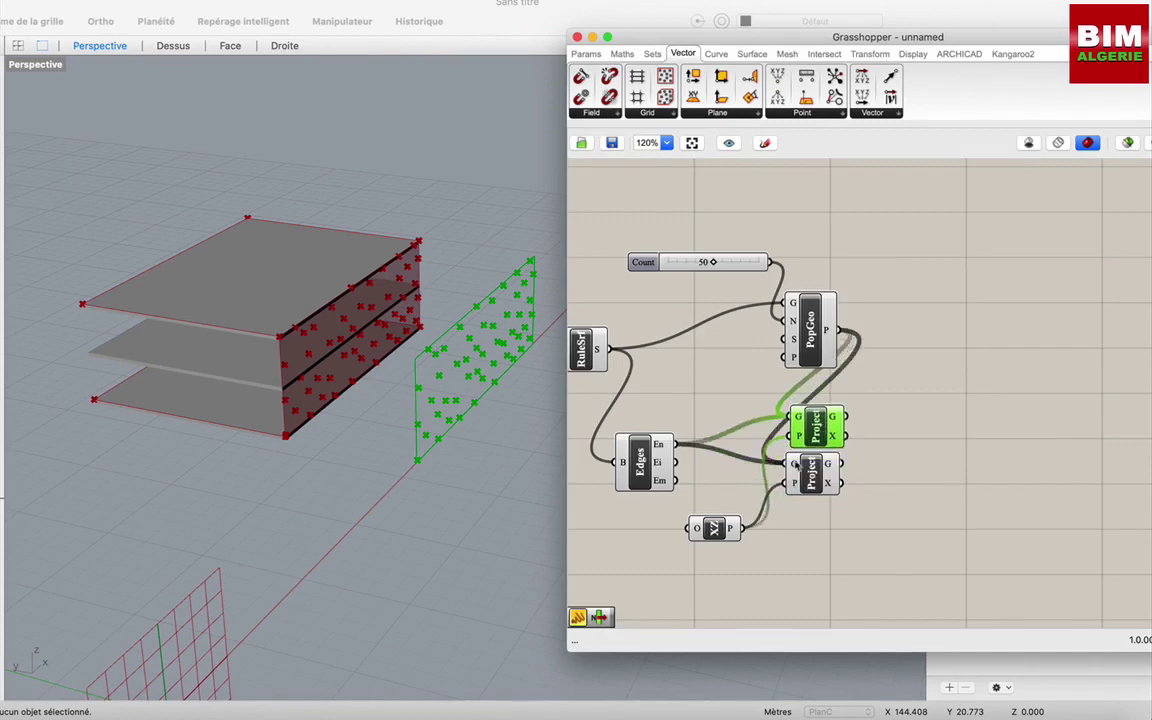
- Disconnect Populate Geometry from the lower Project's G input and Brep Edges from the upper Project's G input
right_click(794, 466)
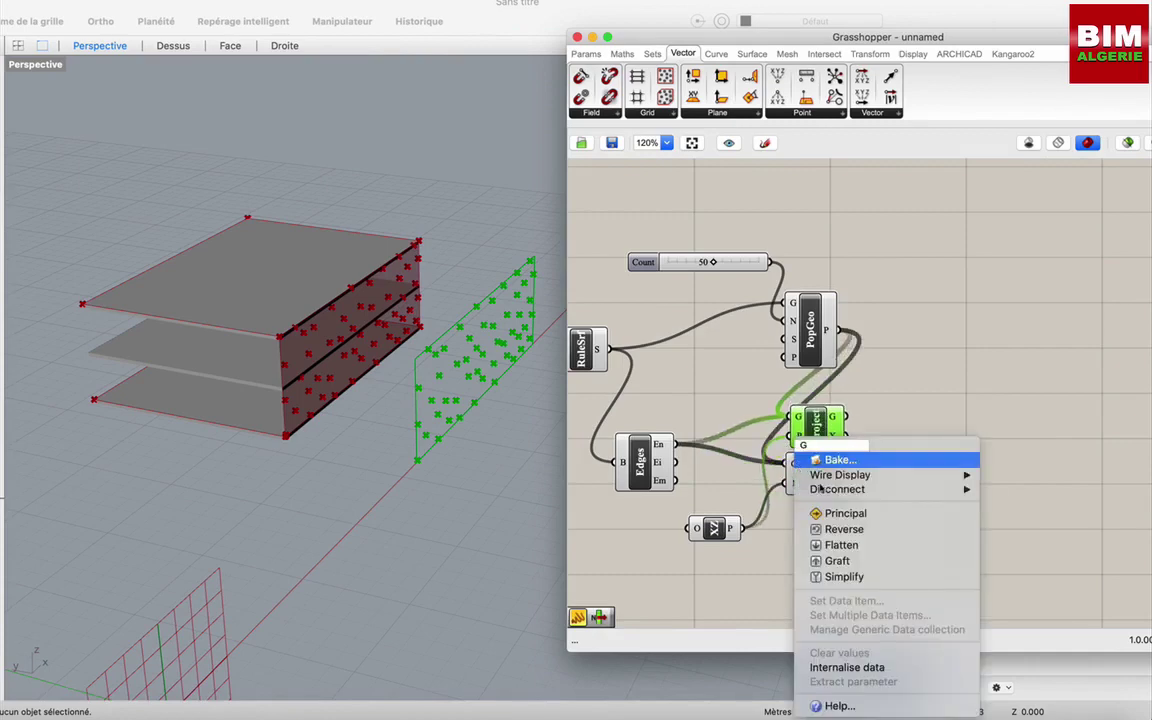
mouse_move(816, 490)
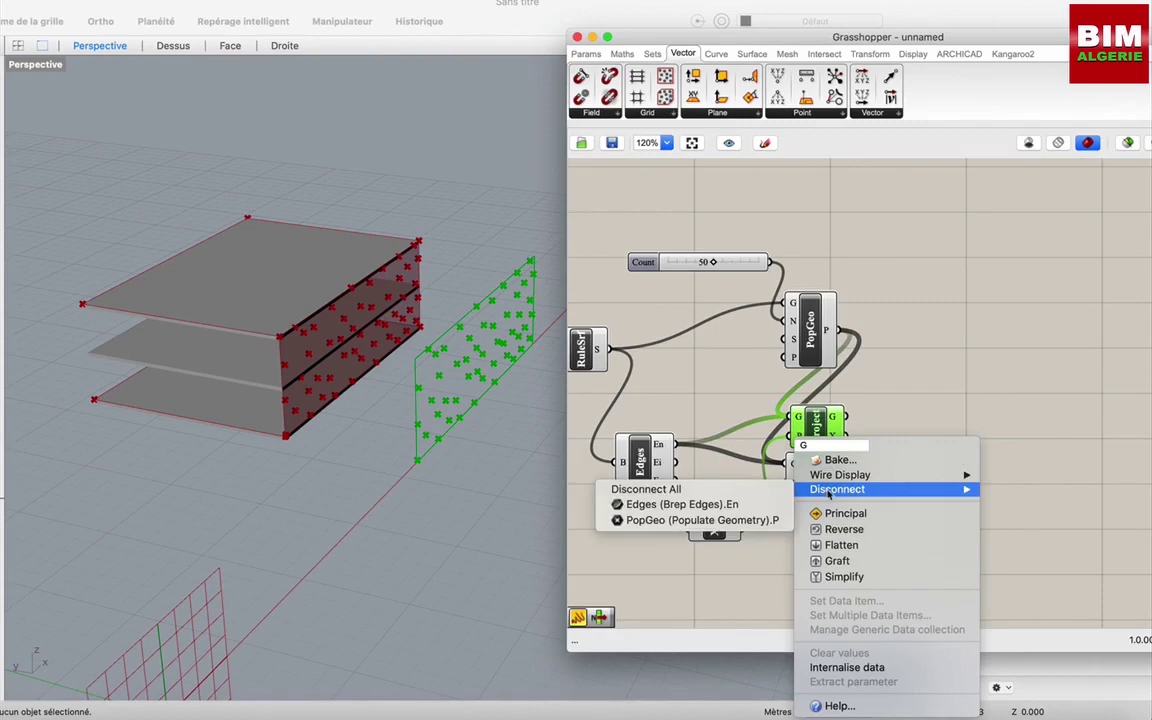
click(745, 521)
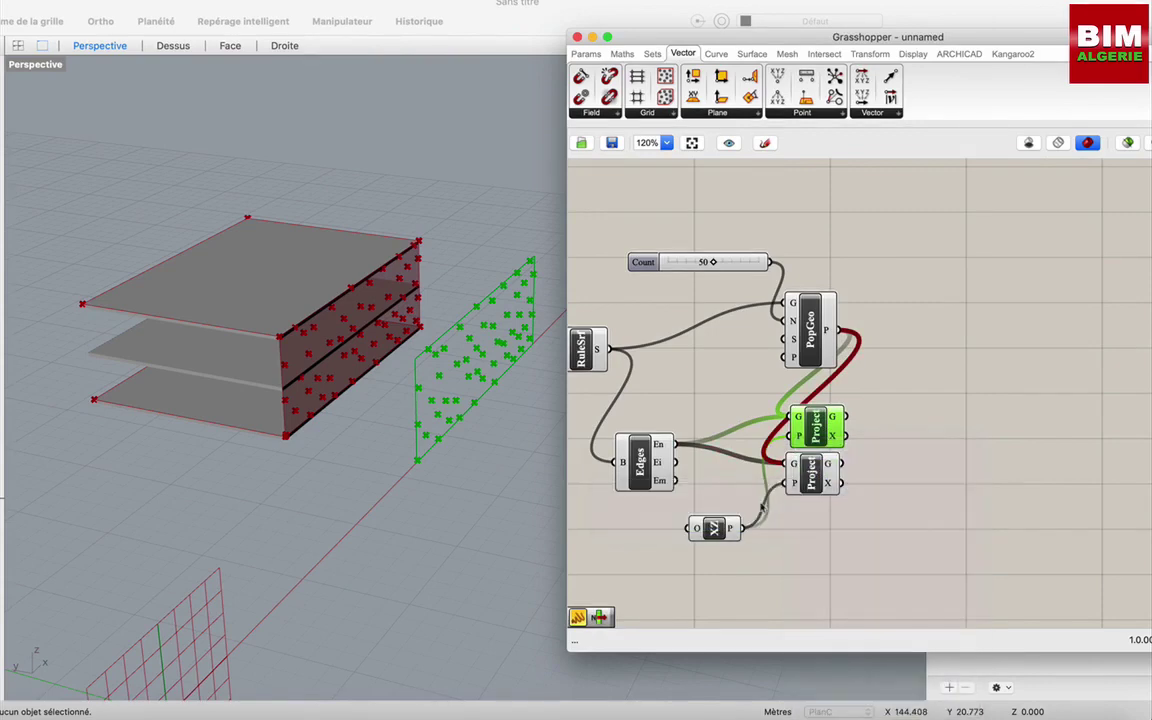
right_click(798, 421)
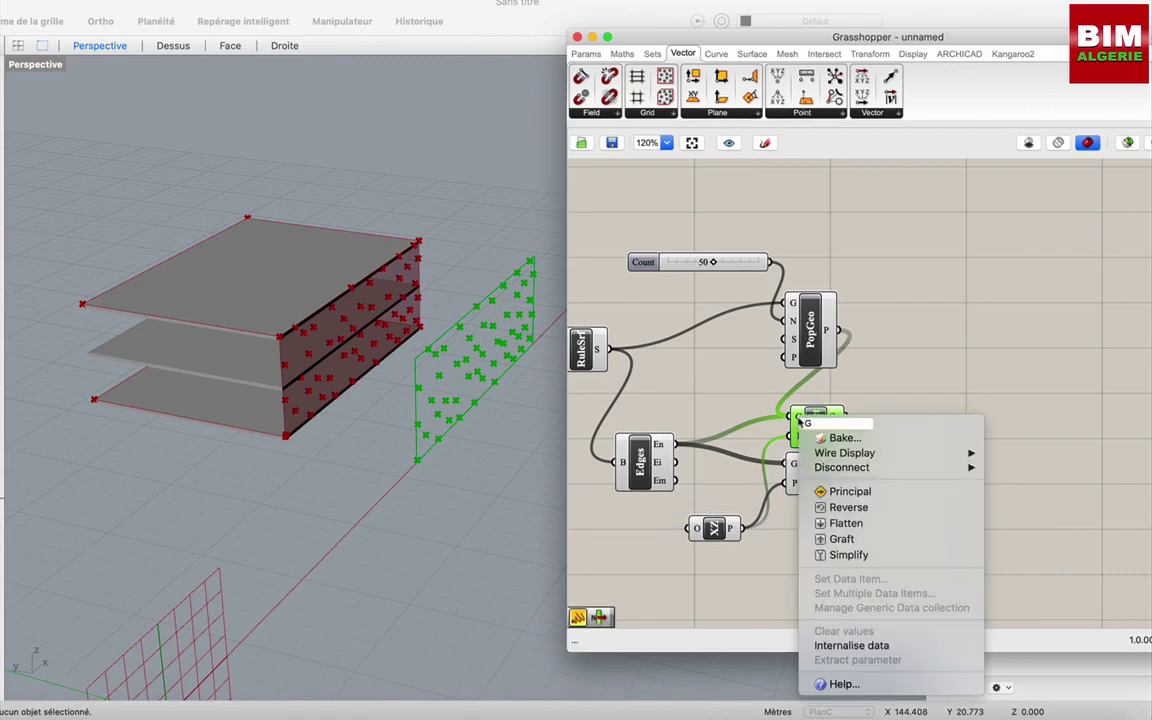
mouse_move(865, 467)
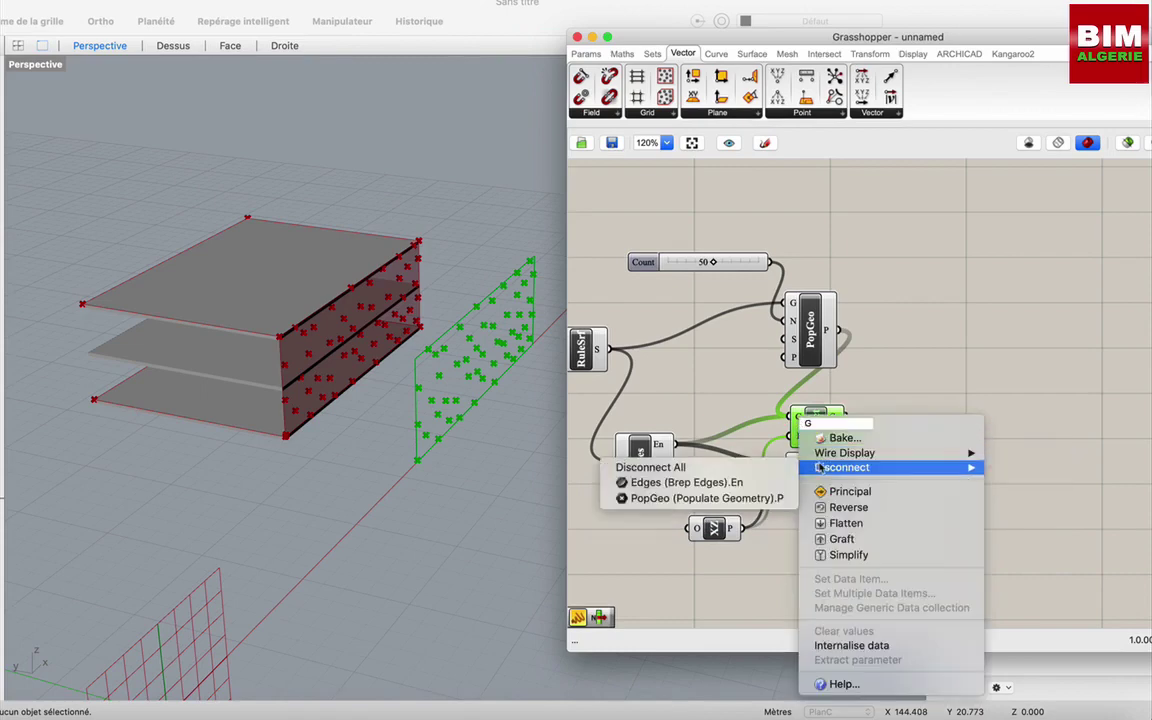
click(760, 483)
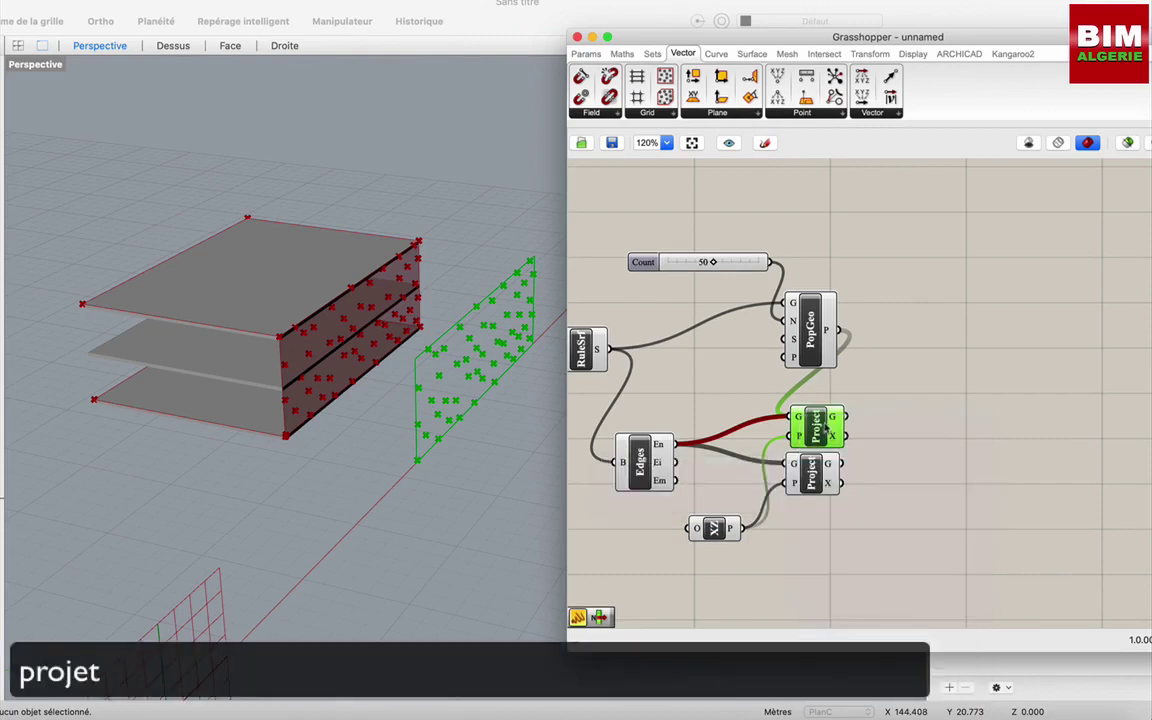
click(892, 387)
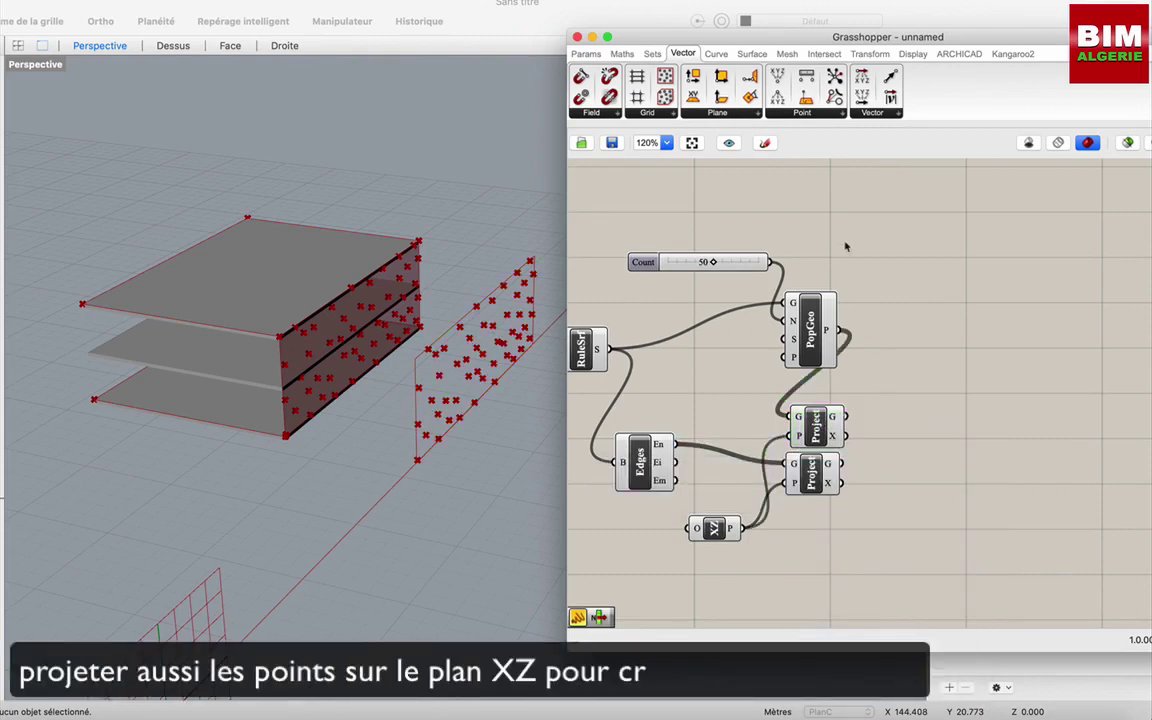
- Add a Voronoi component beside the Project components and connect the upper Project's G output to its P input
double_click(967, 388)
text(ve)
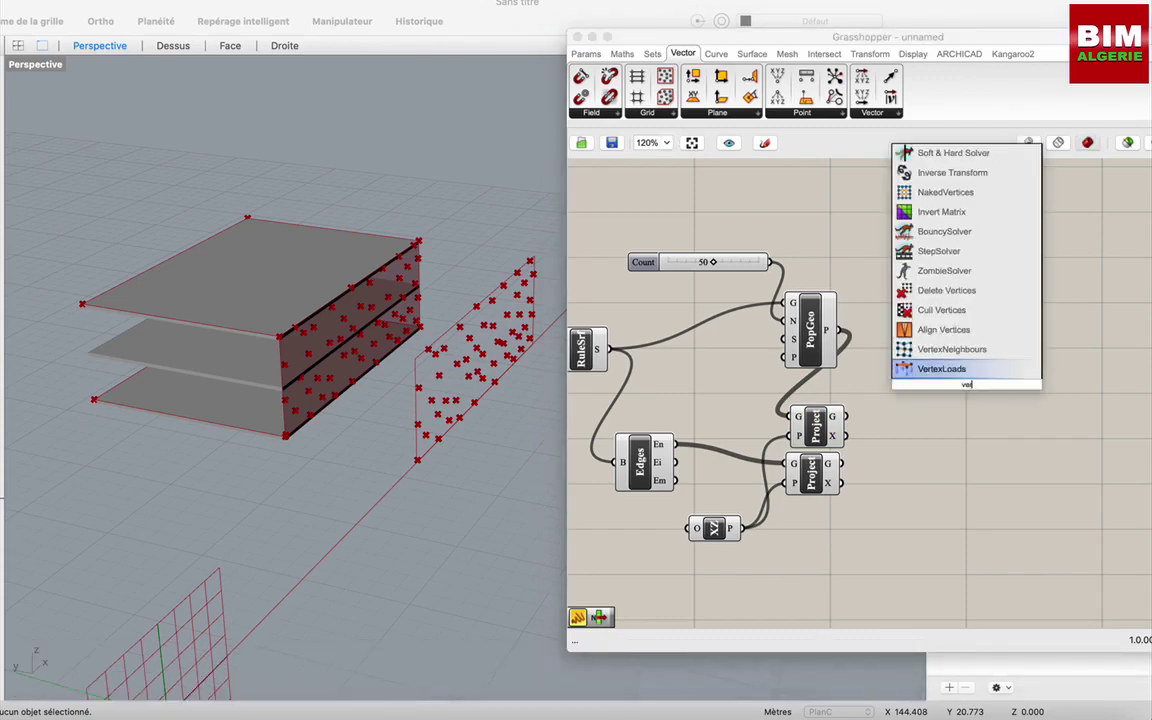
text(ronoi)
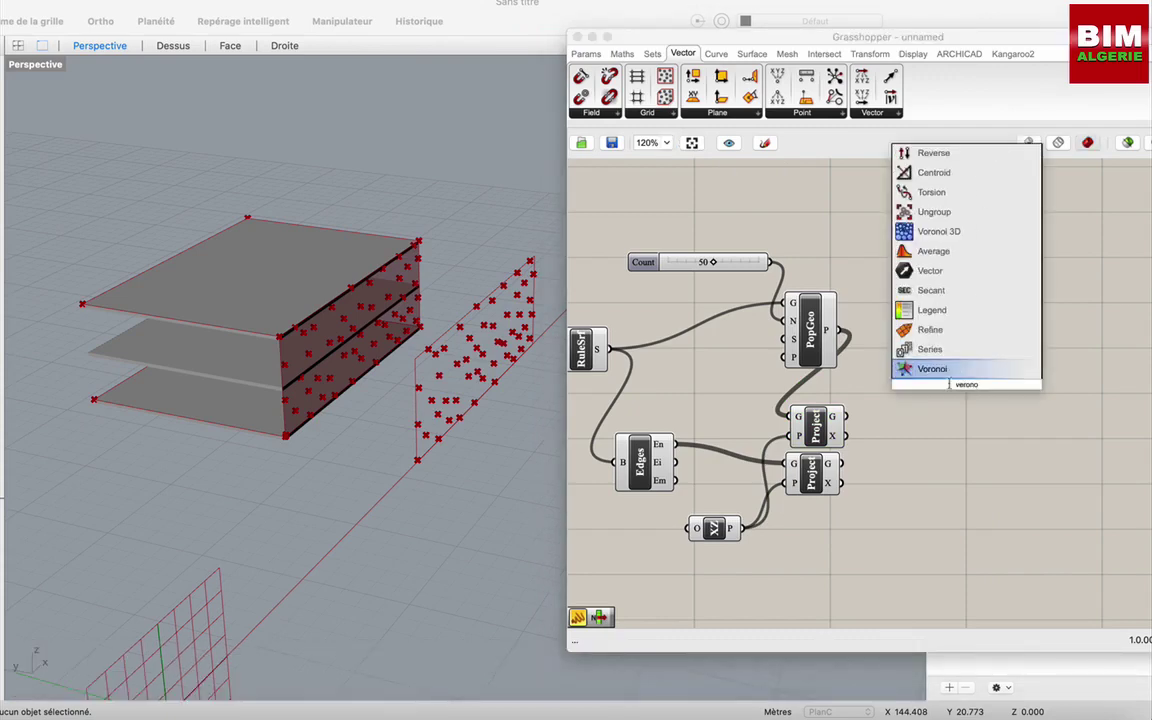
click(941, 368)
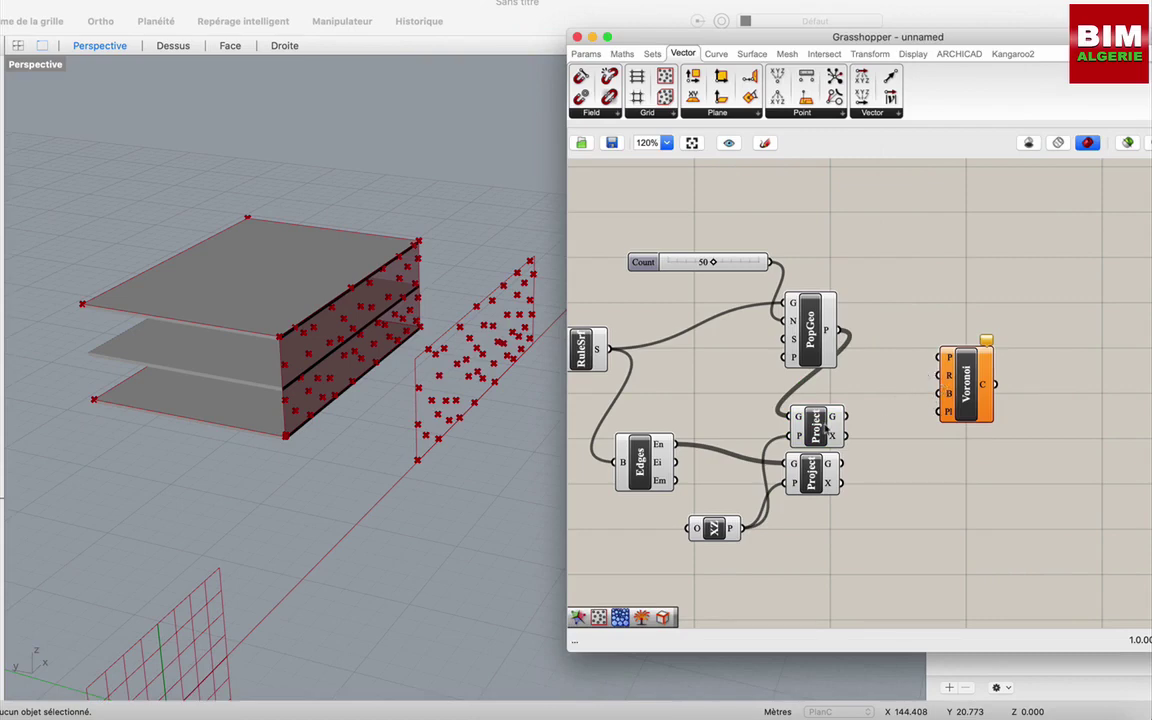
click(825, 428)
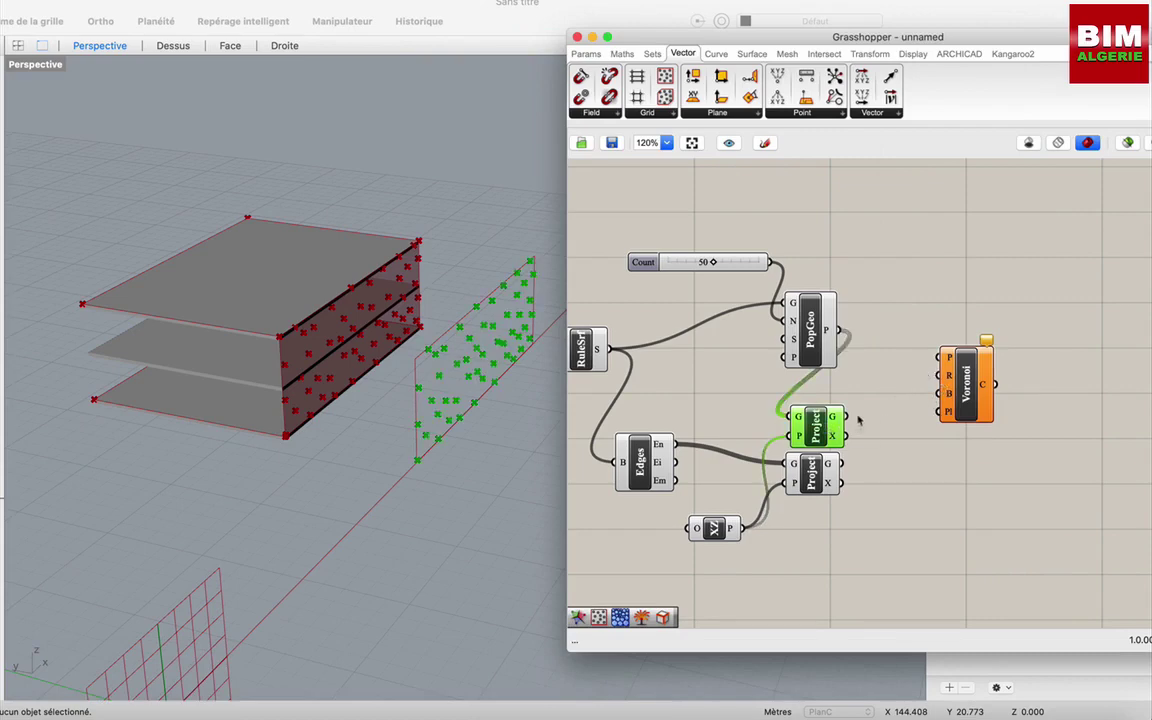
drag(846, 416, 938, 358)
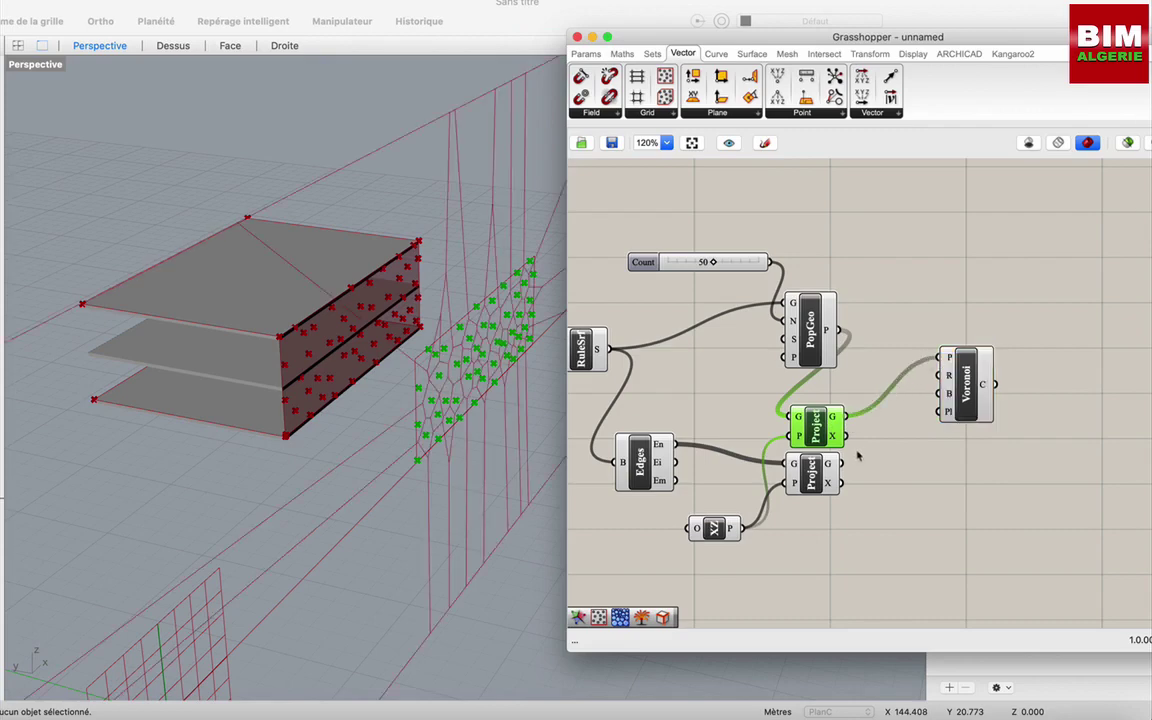
- Add a Join Curves component beside the lower Project component
click(815, 470)
click(864, 473)
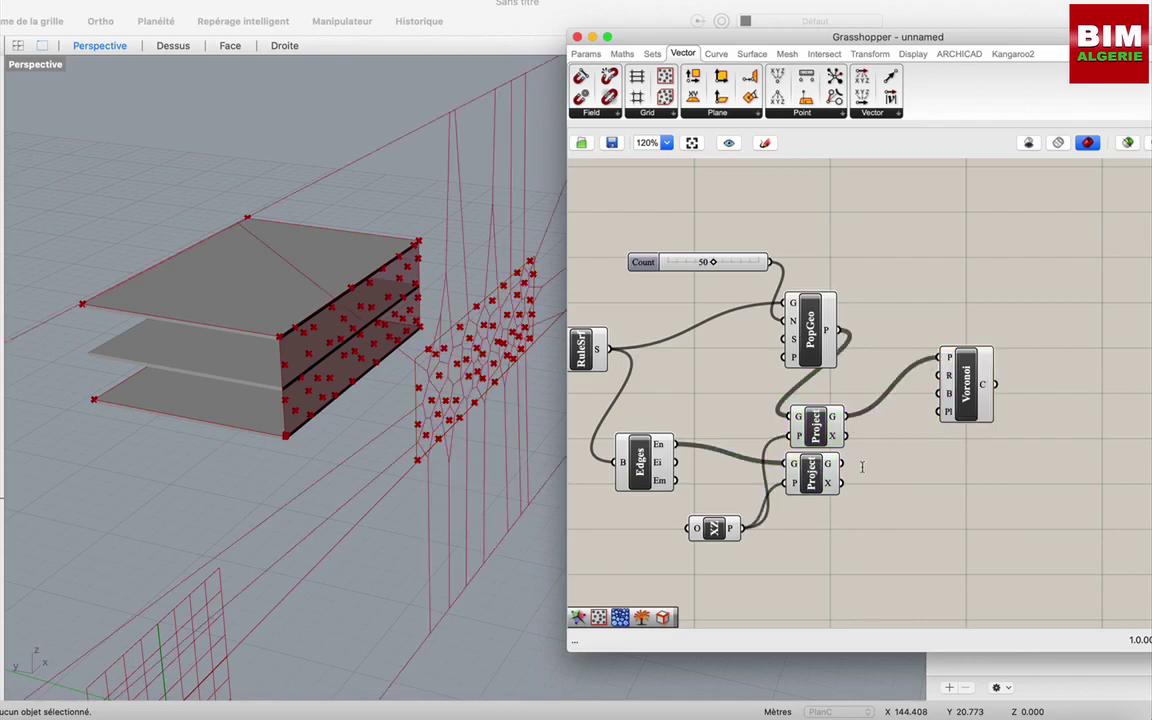
double_click(862, 466)
text(jo)
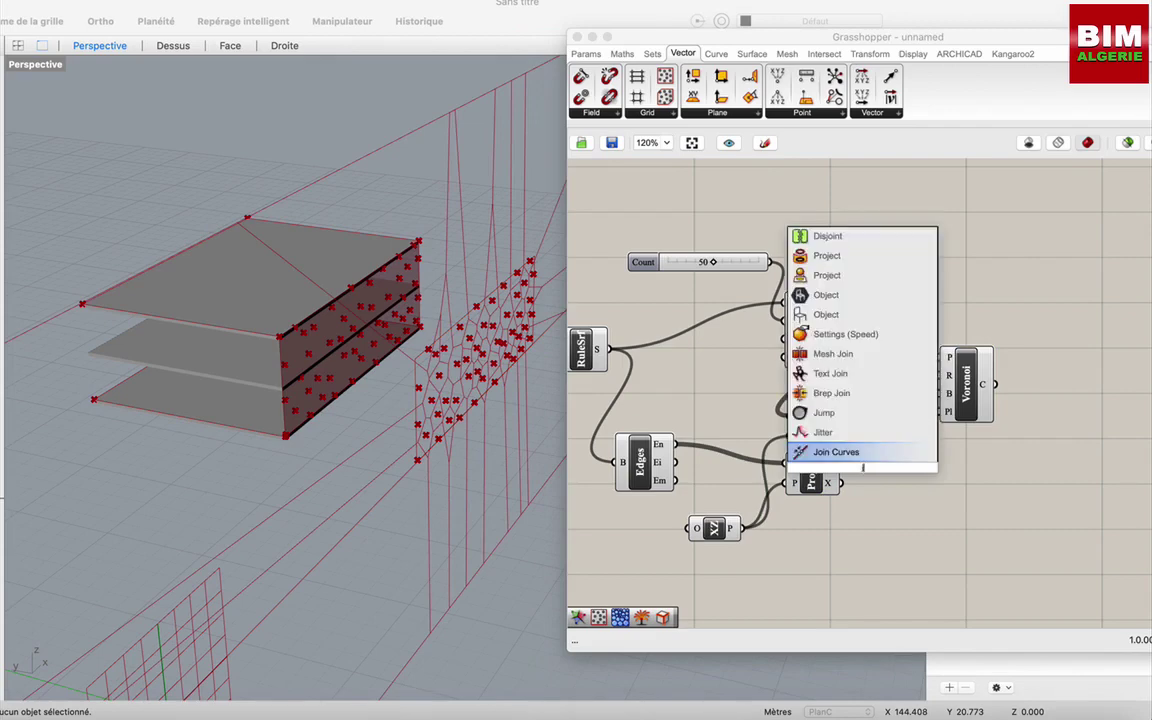
click(850, 453)
drag(862, 468, 902, 478)
mouse_move(836, 467)
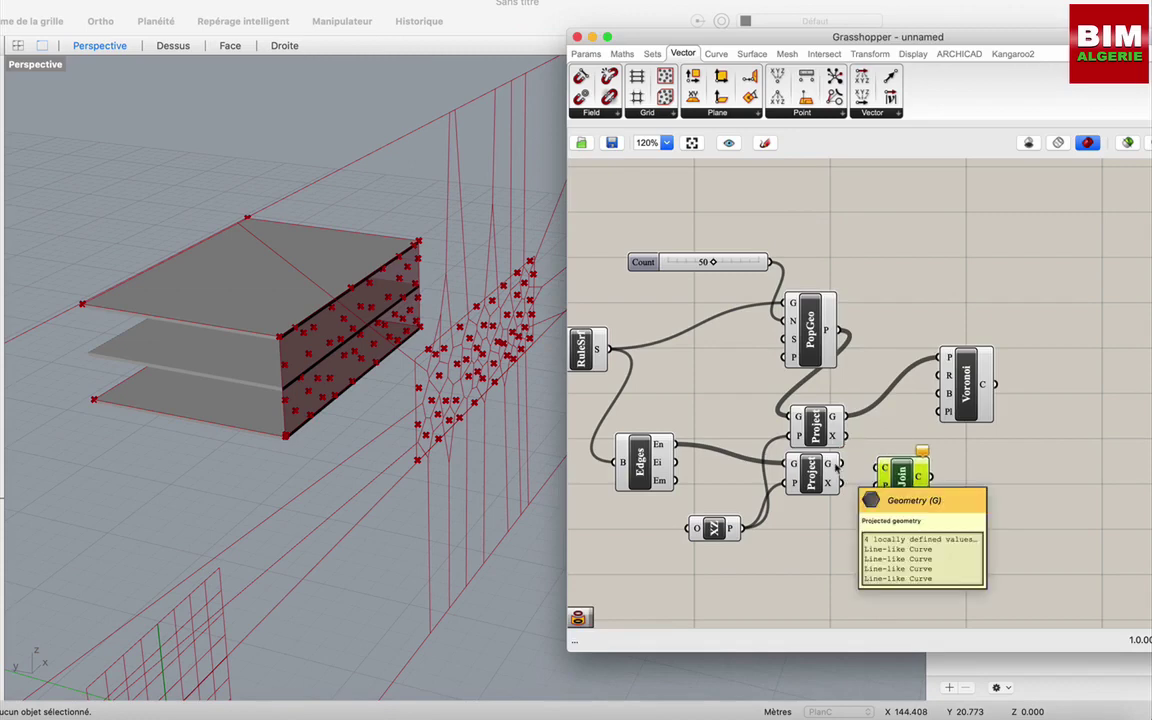
click(848, 524)
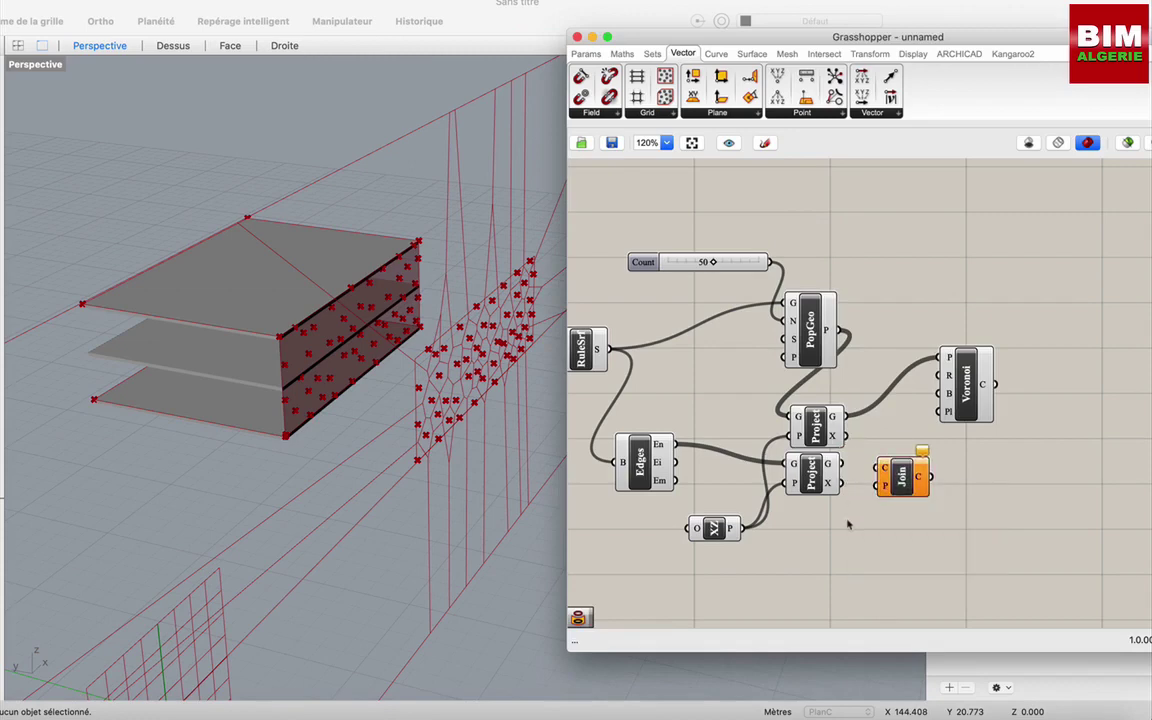
- Add a Panel below Join Curves and connect the lower Project's G output to it to inspect the projected curves
double_click(846, 519)
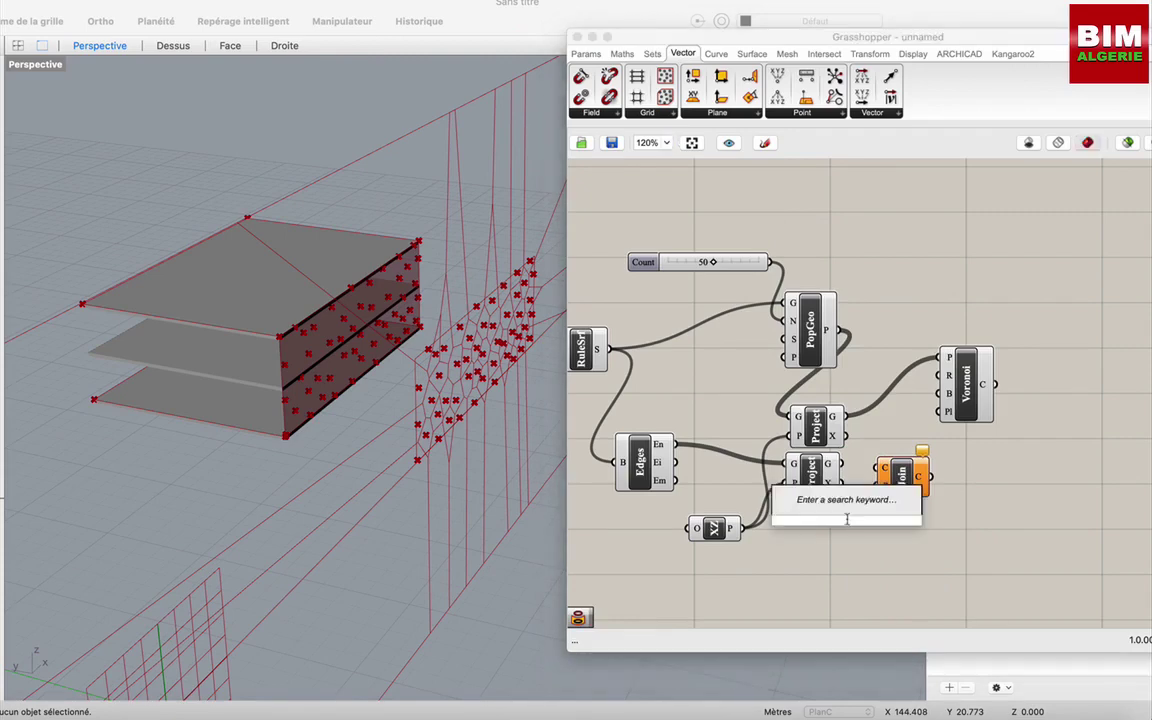
text(1)
key(Return)
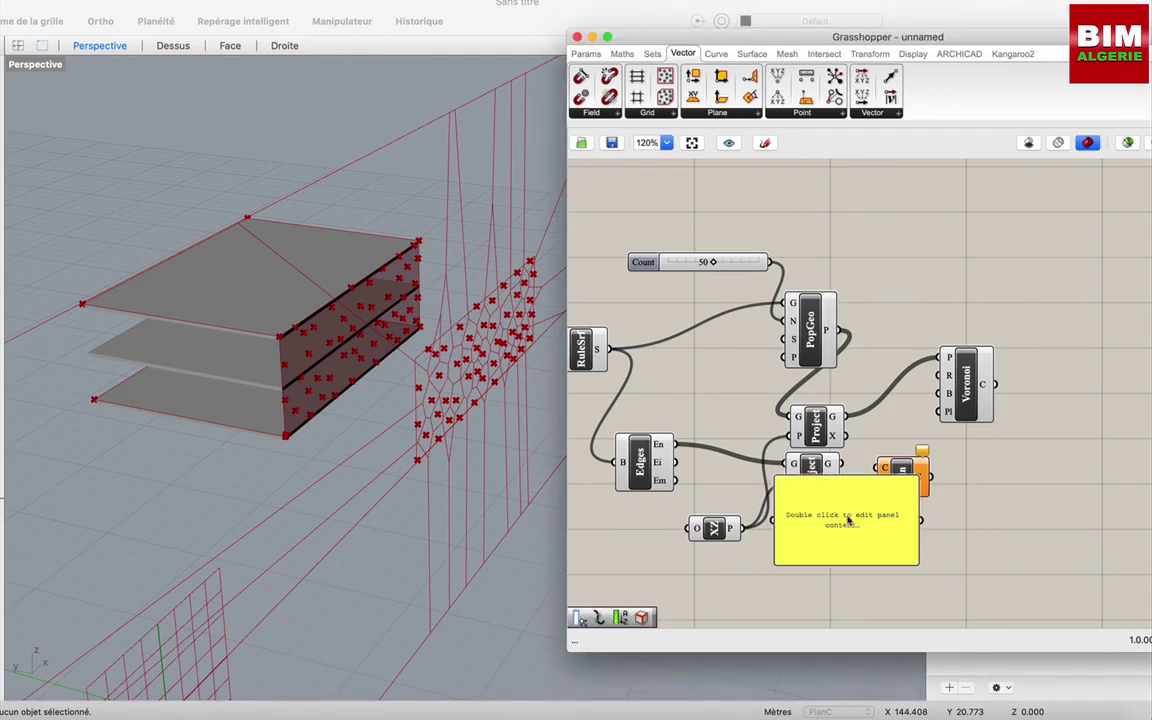
click(869, 535)
drag(885, 541, 955, 570)
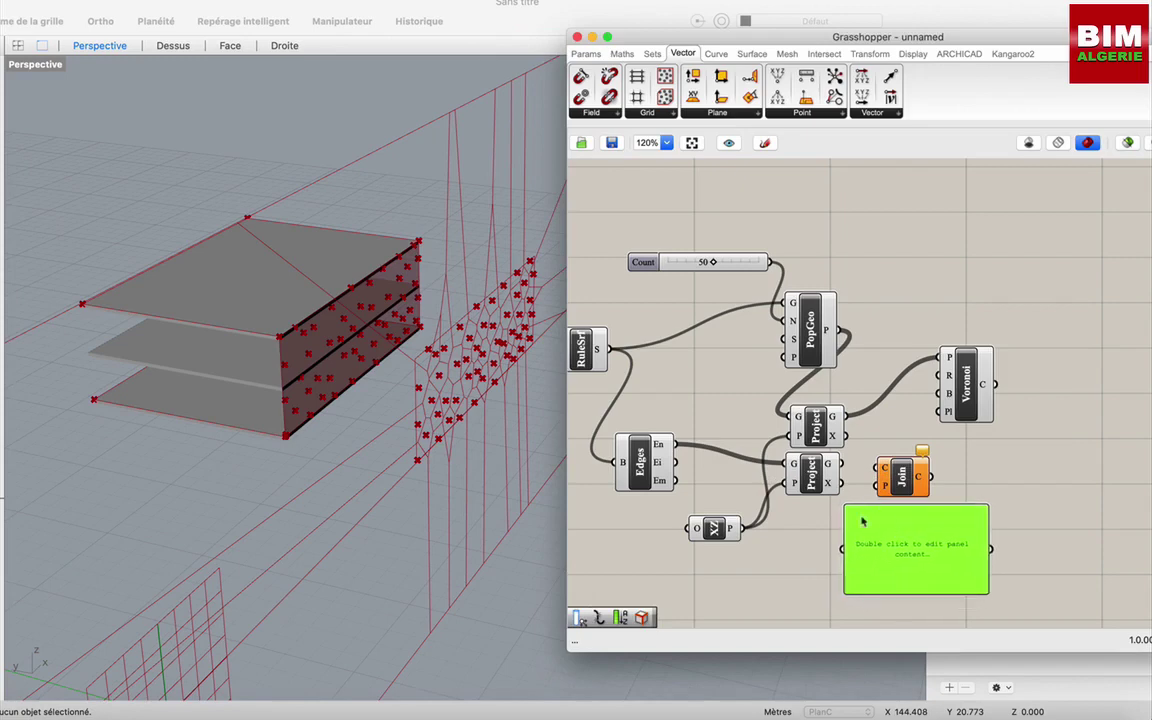
scroll(866, 522, up, 3)
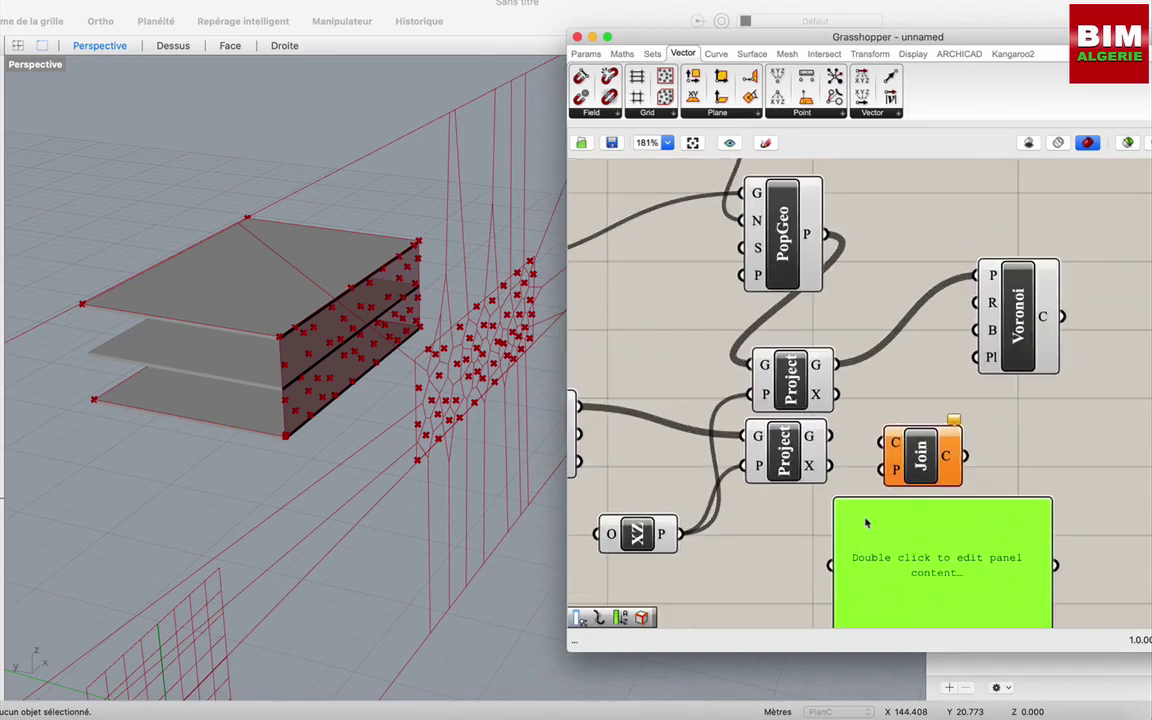
scroll(866, 522, down, 2)
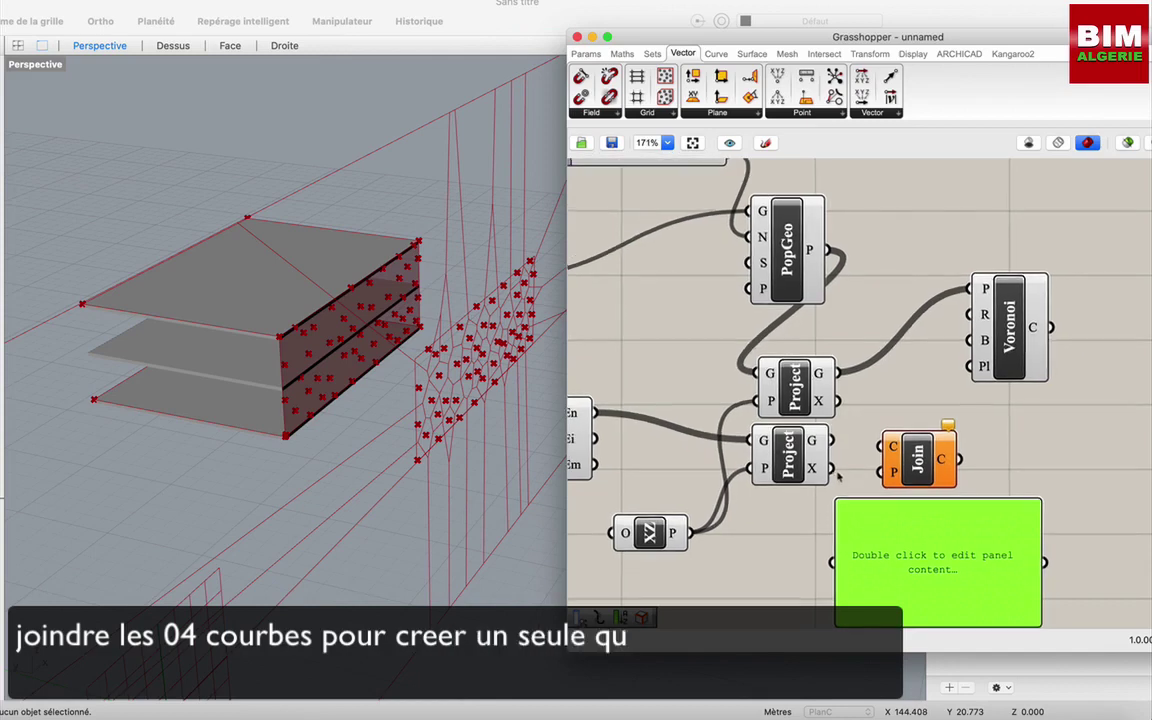
drag(832, 441, 832, 564)
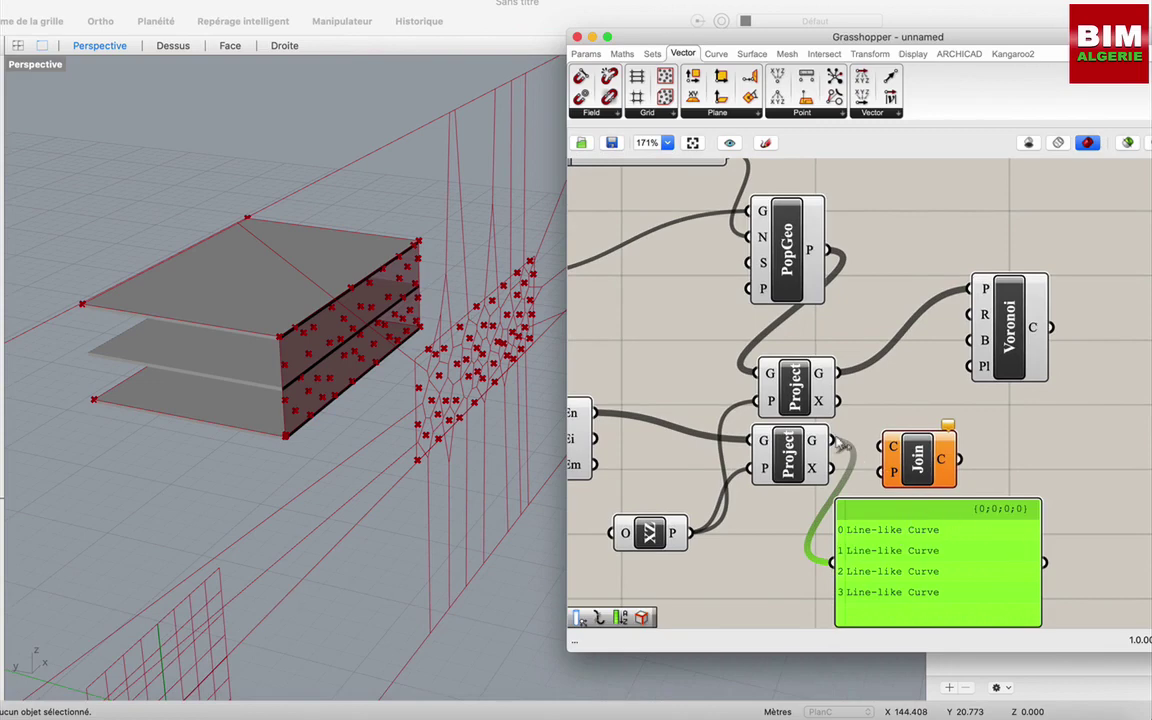
- Feed the lower Project's G output through Join Curves into Voronoi's B input, removing the panel after checking the joined curve
mouse_move(839, 441)
mouse_down()
mouse_move(894, 447)
mouse_move(818, 545)
mouse_move(831, 562)
mouse_up()
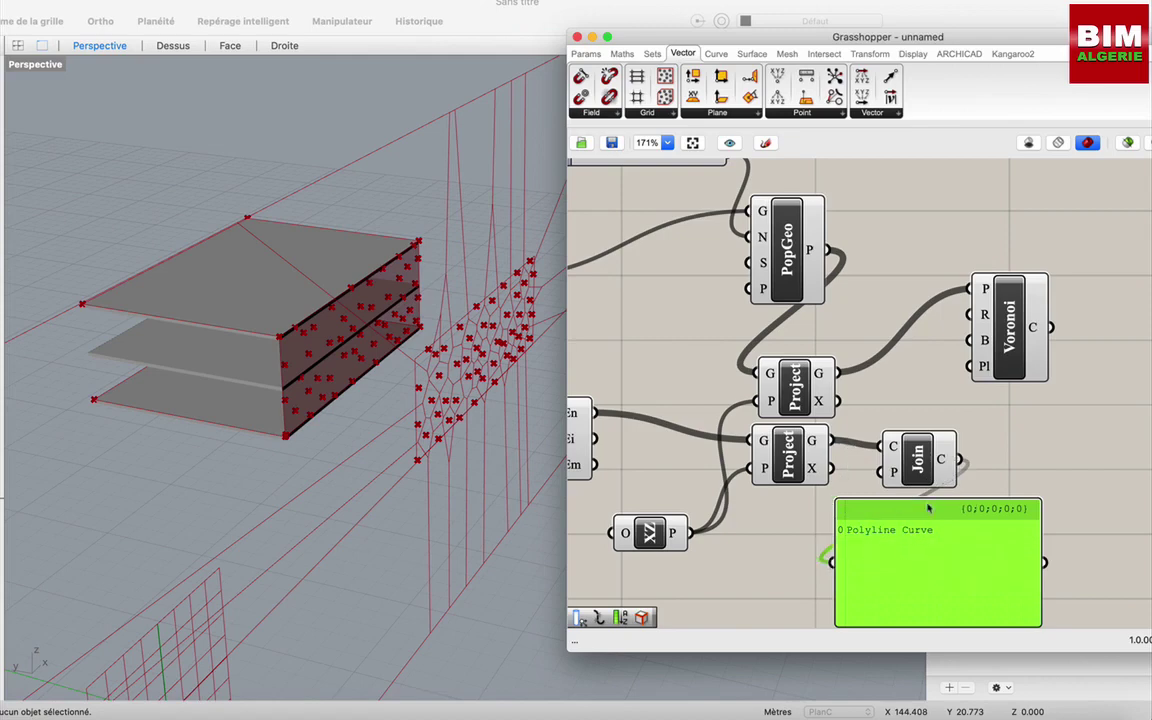
key(Delete)
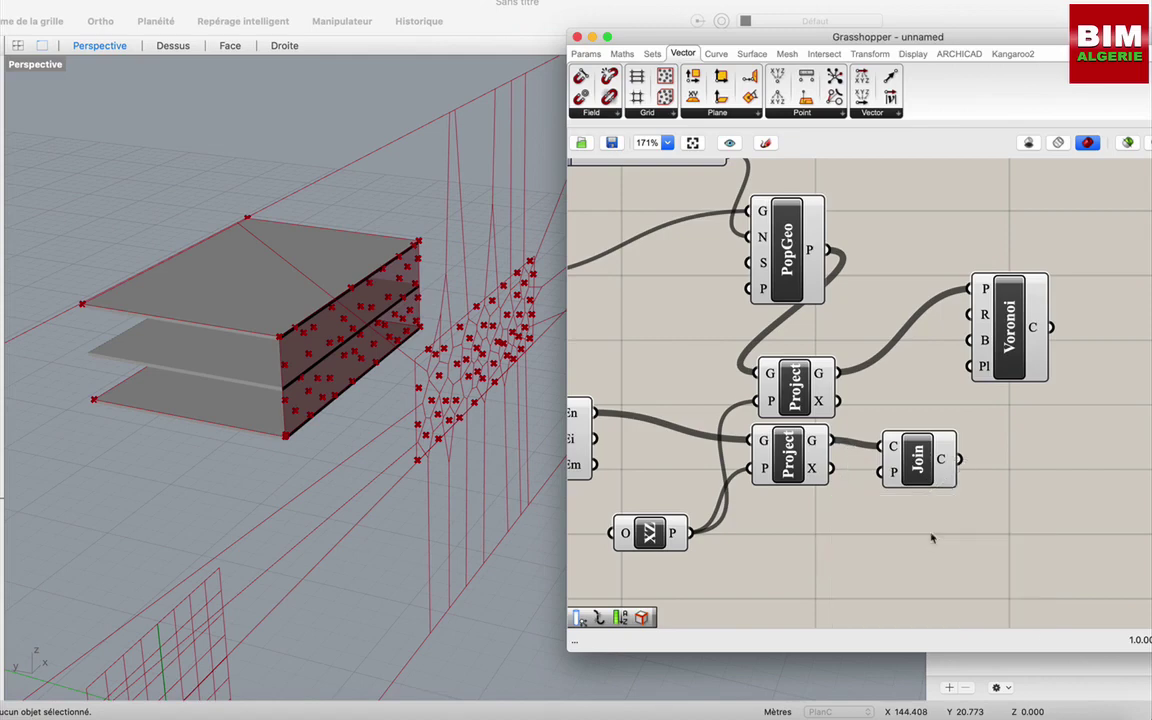
drag(960, 459, 968, 341)
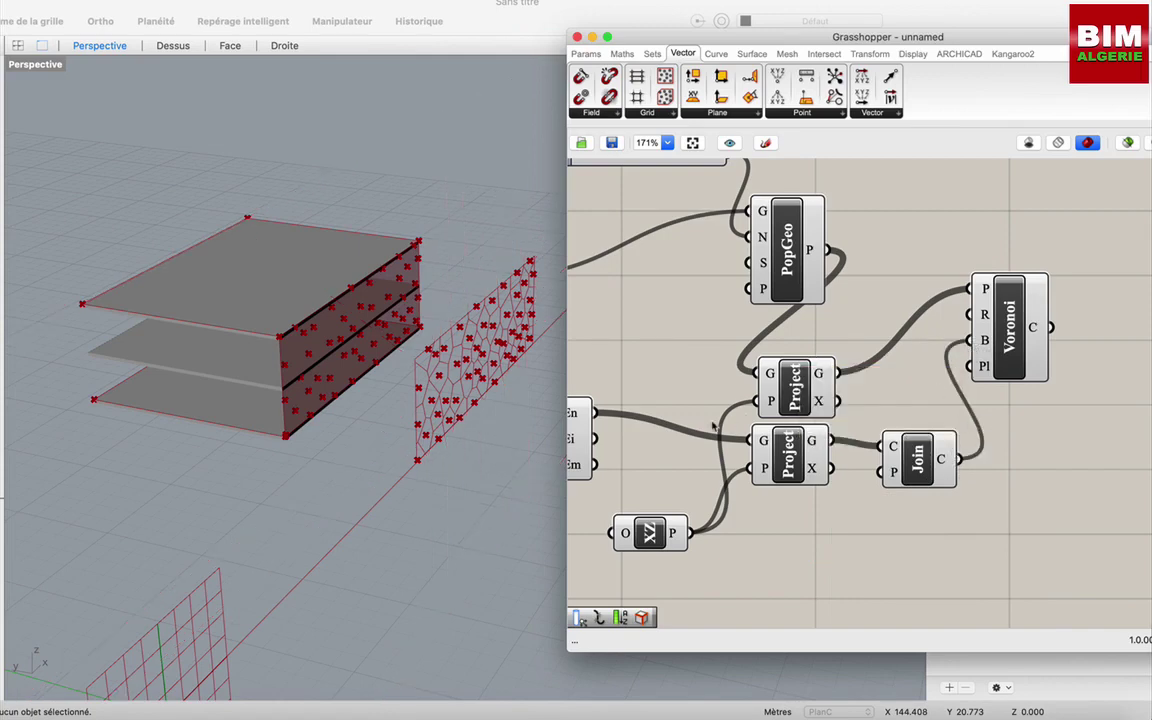
- Turn off the preview of the PopGeo component and of the upper Project component it feeds
scroll(712, 426, right, 3)
scroll(712, 426, left, 5)
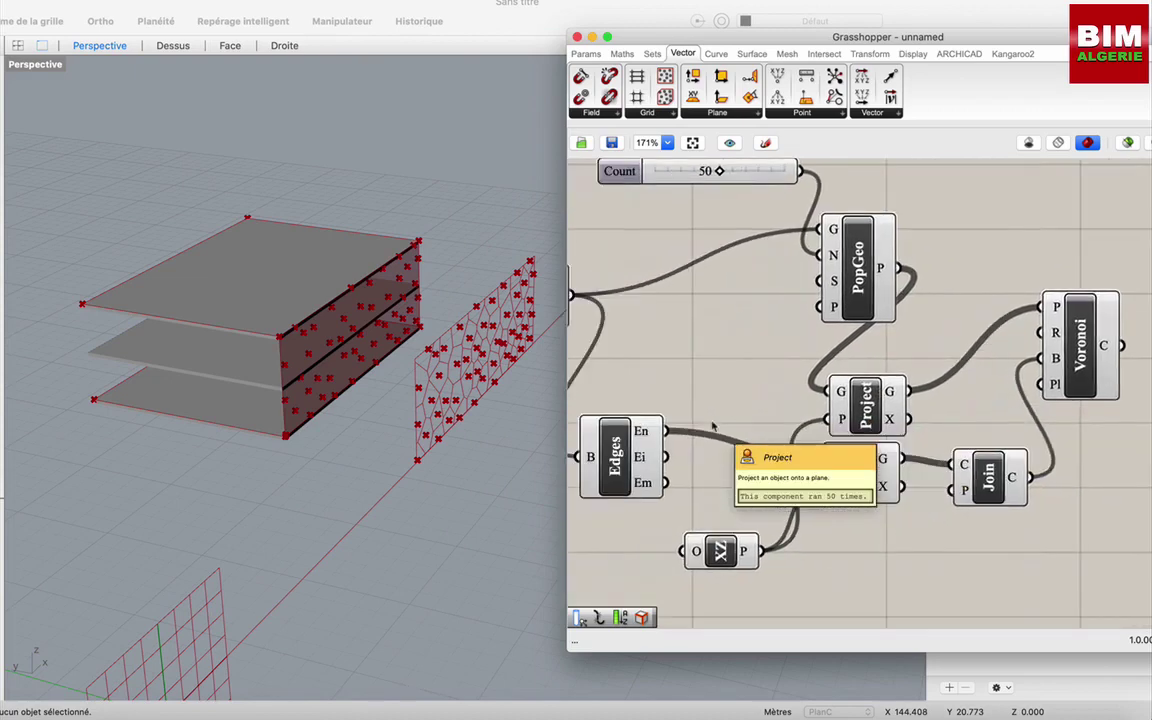
scroll(713, 427, left, 3)
click(921, 262)
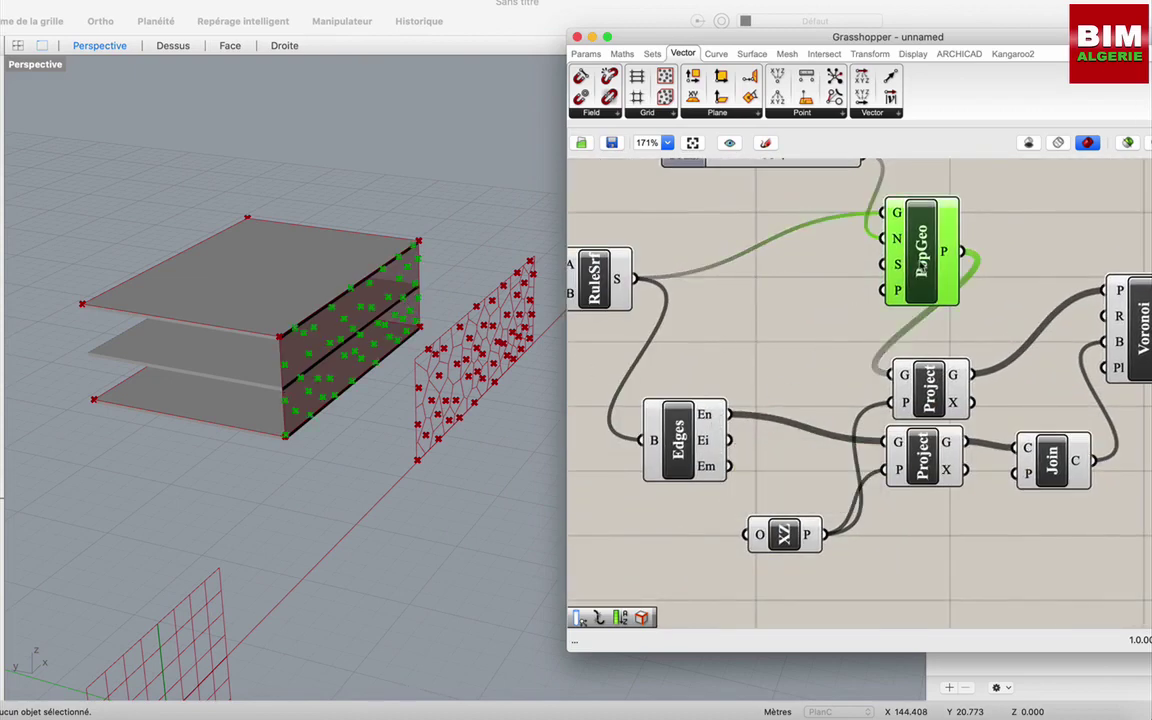
right_click(920, 264)
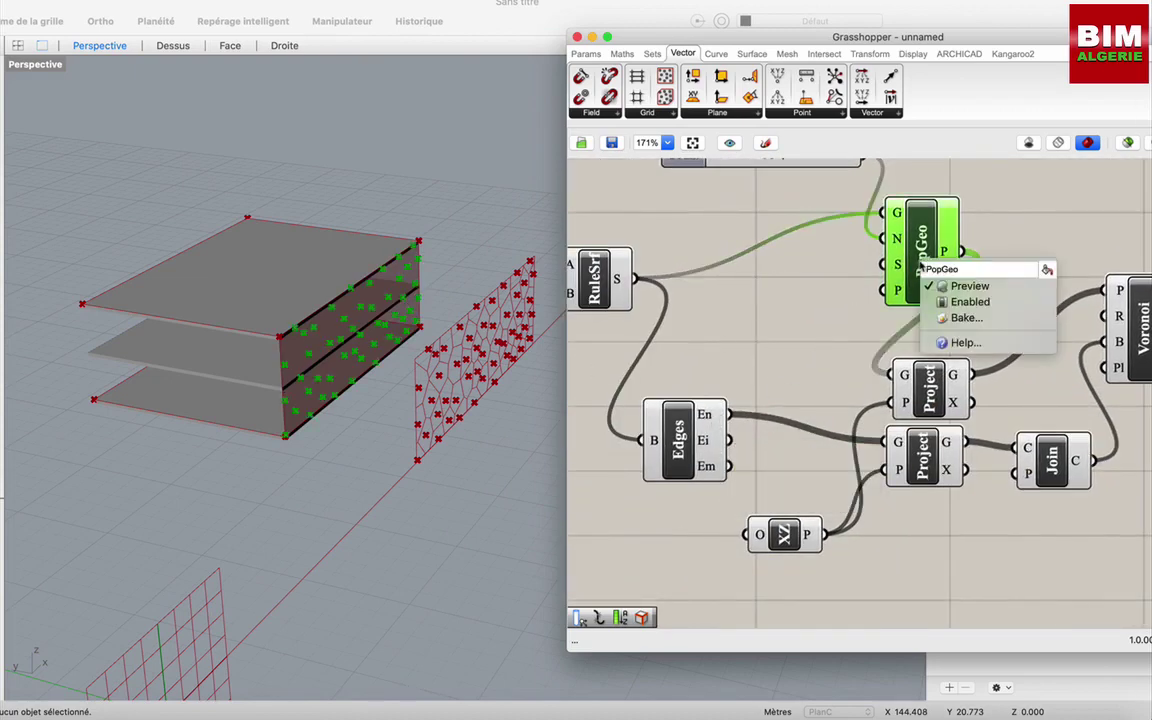
click(944, 287)
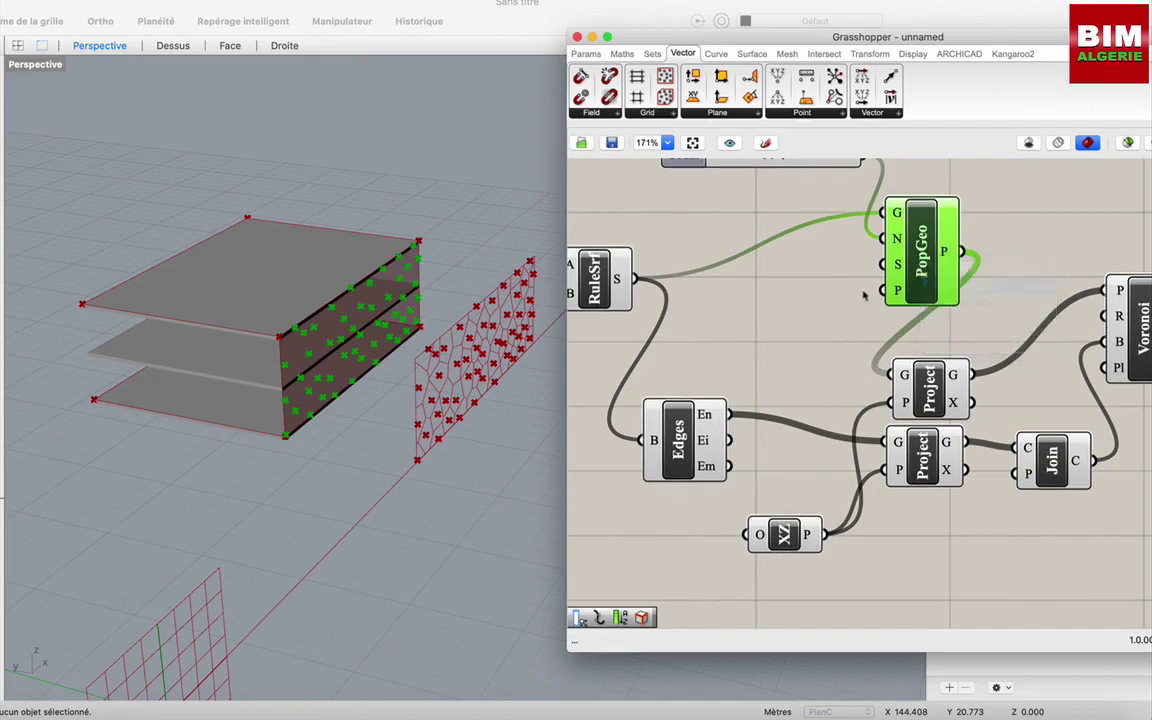
click(928, 390)
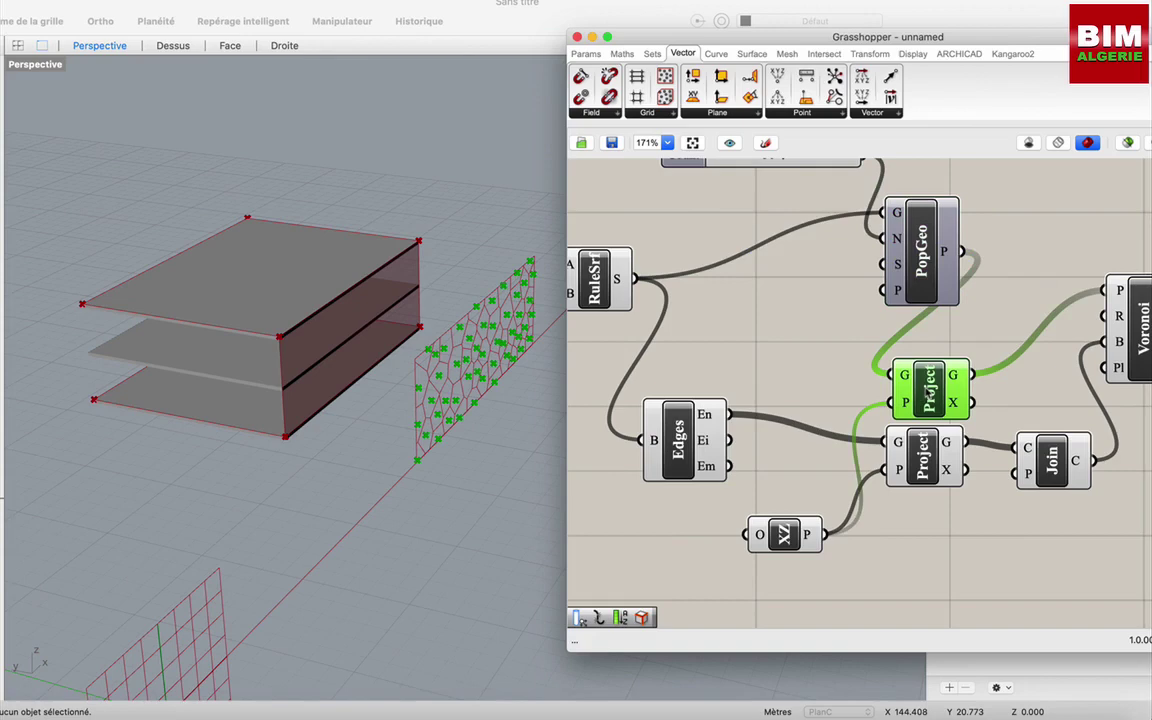
right_click(929, 393)
click(960, 412)
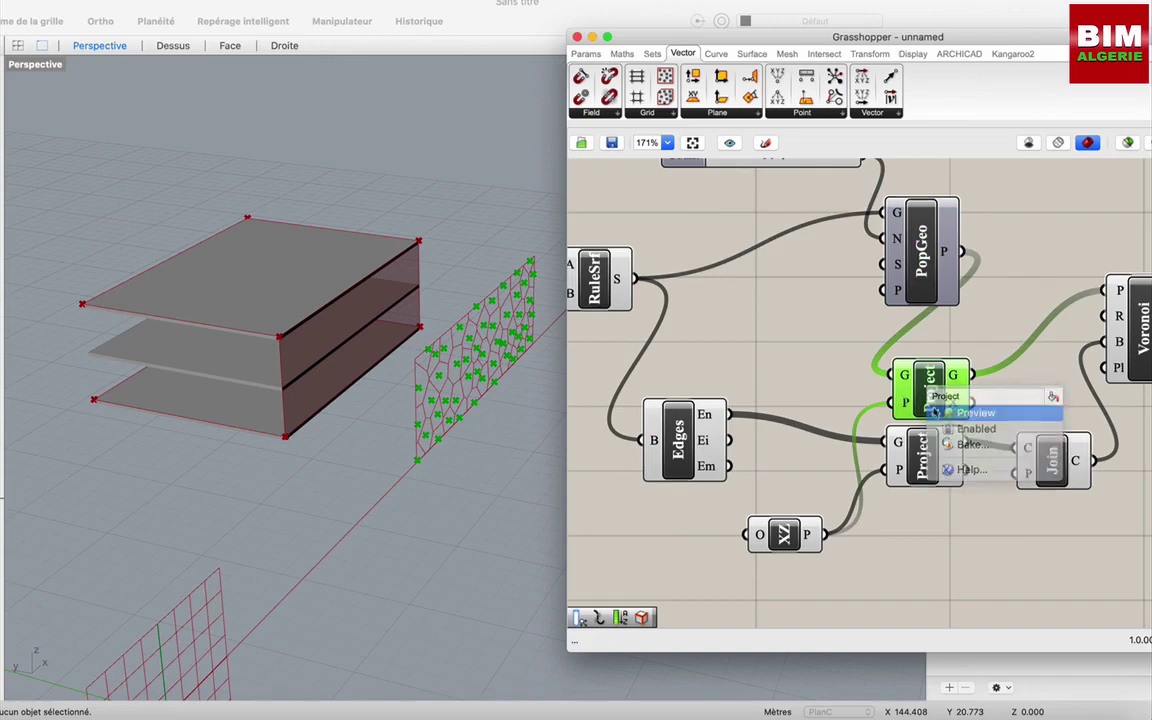
click(813, 352)
- Add a curve Project component beside Voronoi and connect Voronoi's C output to its C input
scroll(813, 352, right, 5)
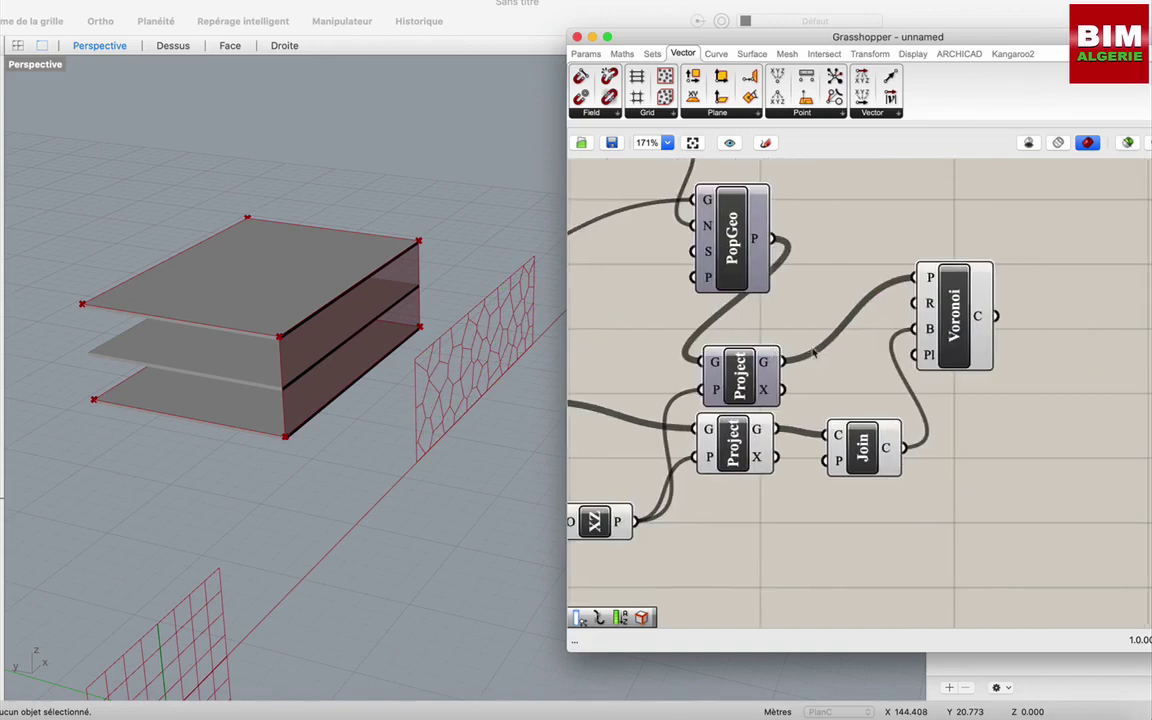
scroll(899, 349, right, 5)
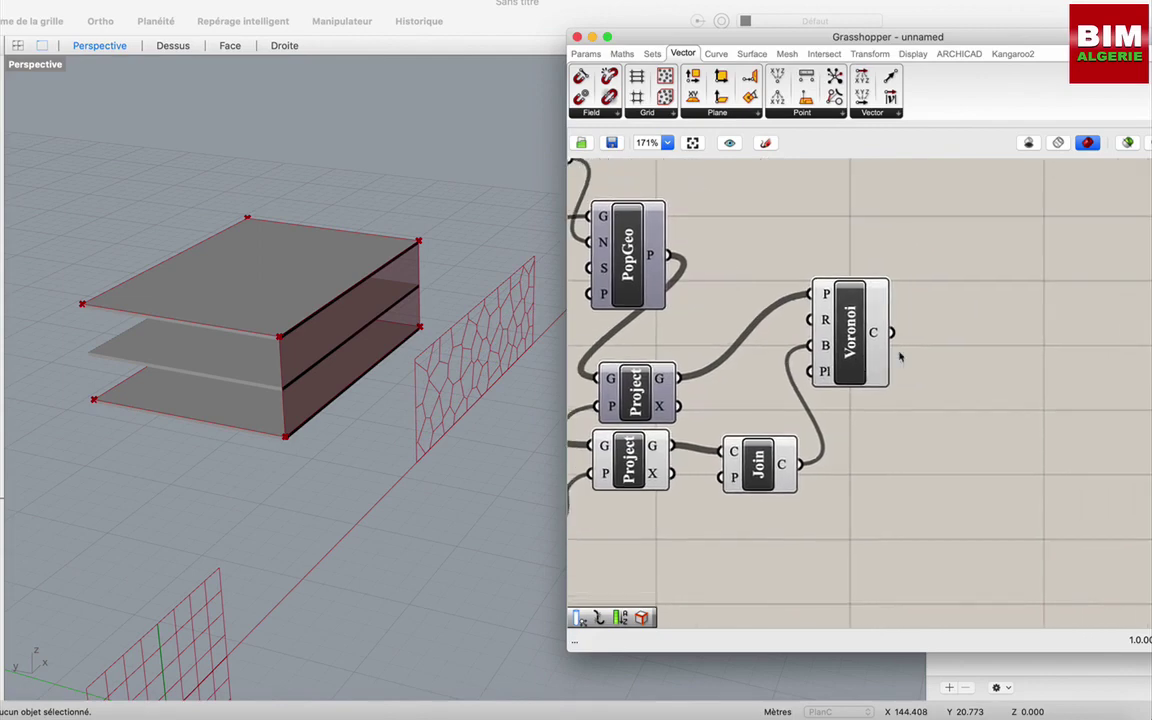
double_click(983, 362)
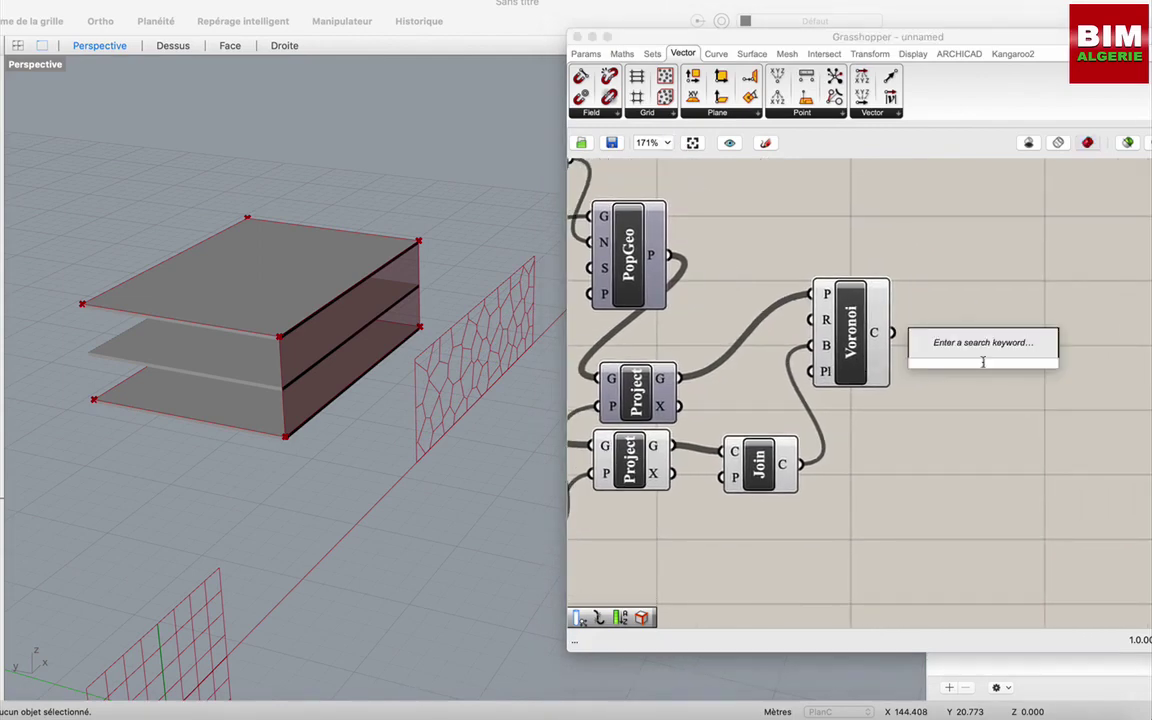
text(proj)
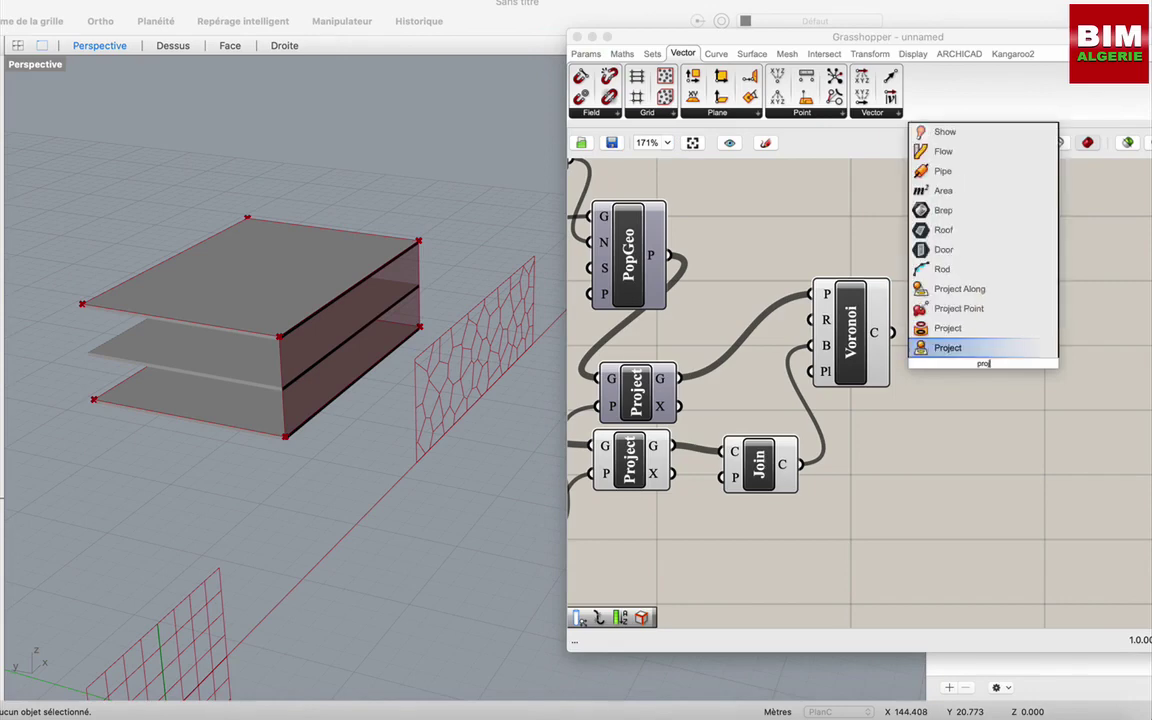
click(955, 328)
drag(980, 350, 1025, 345)
drag(895, 332, 985, 335)
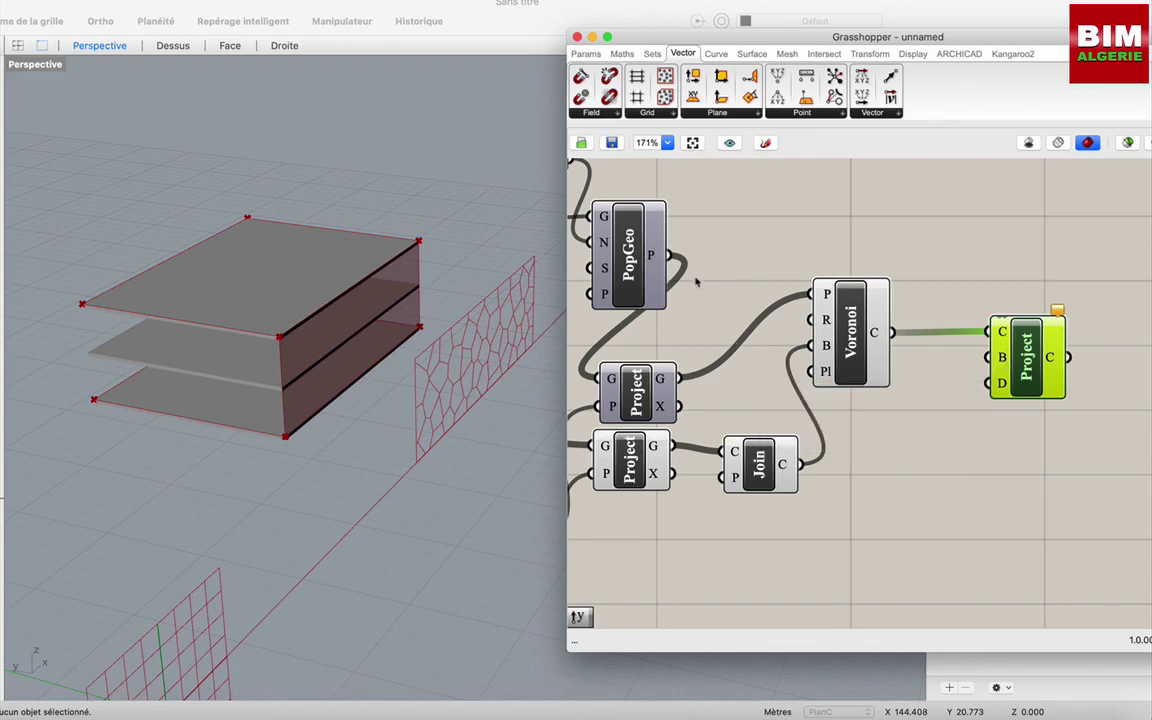
- Connect the RuleSrf component's S output to the B input of the new curve Project component
scroll(692, 278, left, 5)
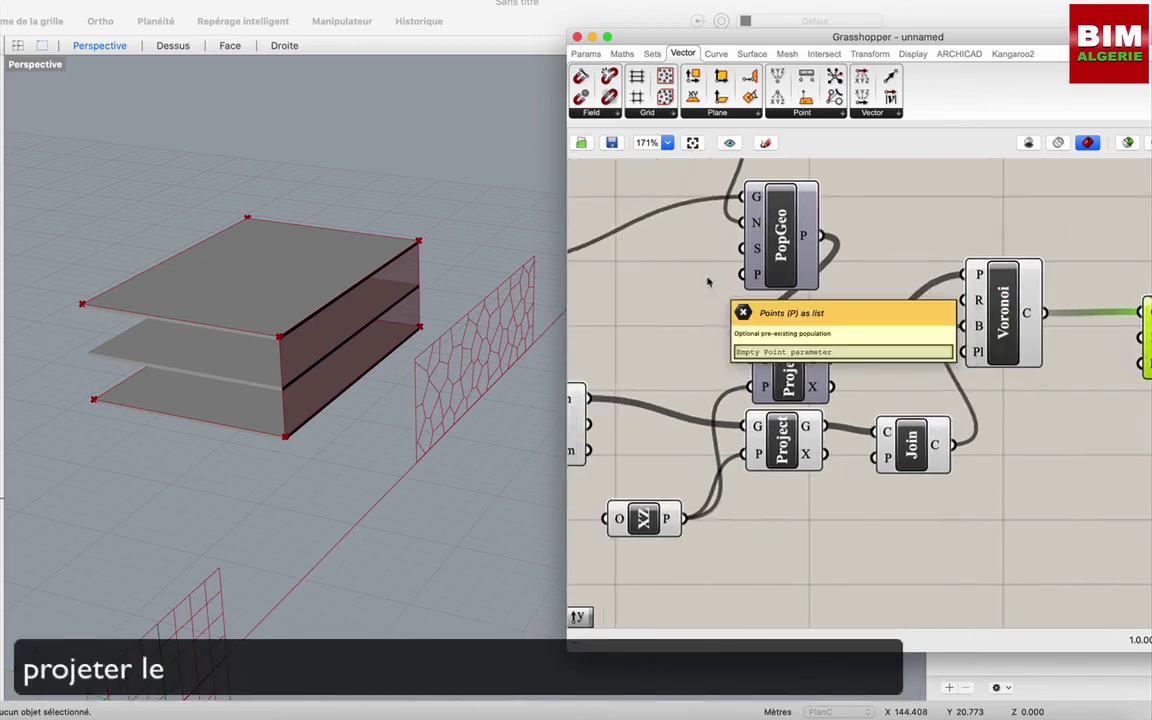
scroll(707, 282, left, 5)
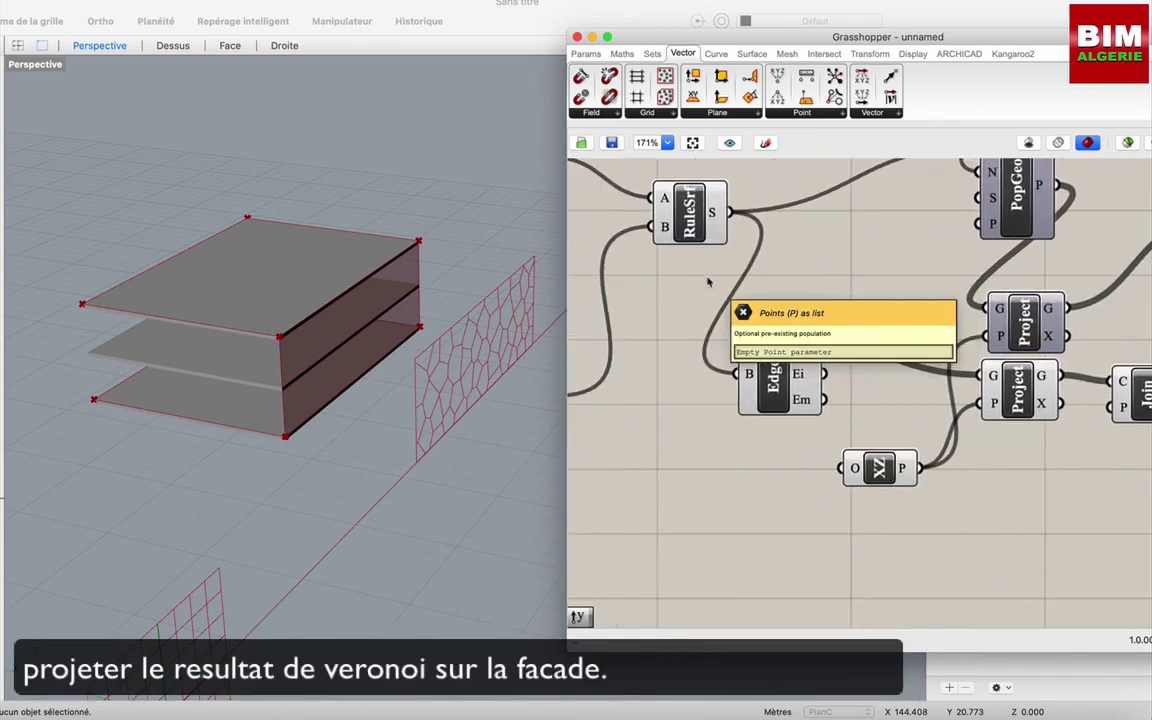
scroll(707, 282, down, 4)
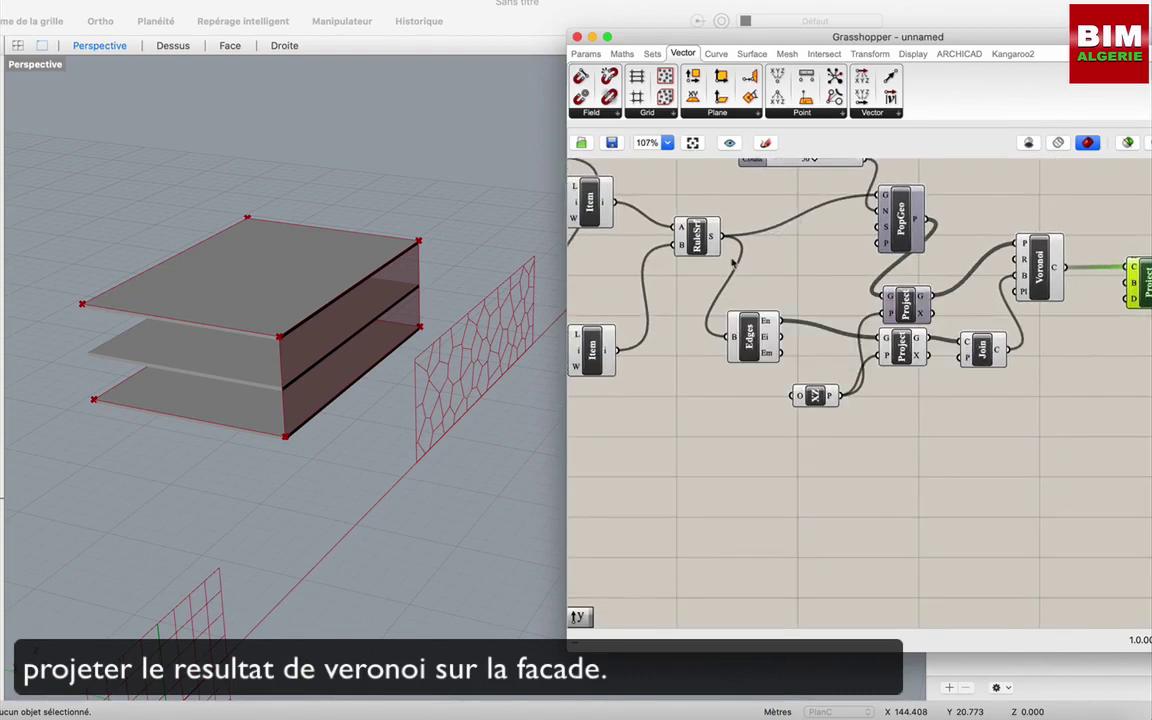
drag(729, 244, 1020, 273)
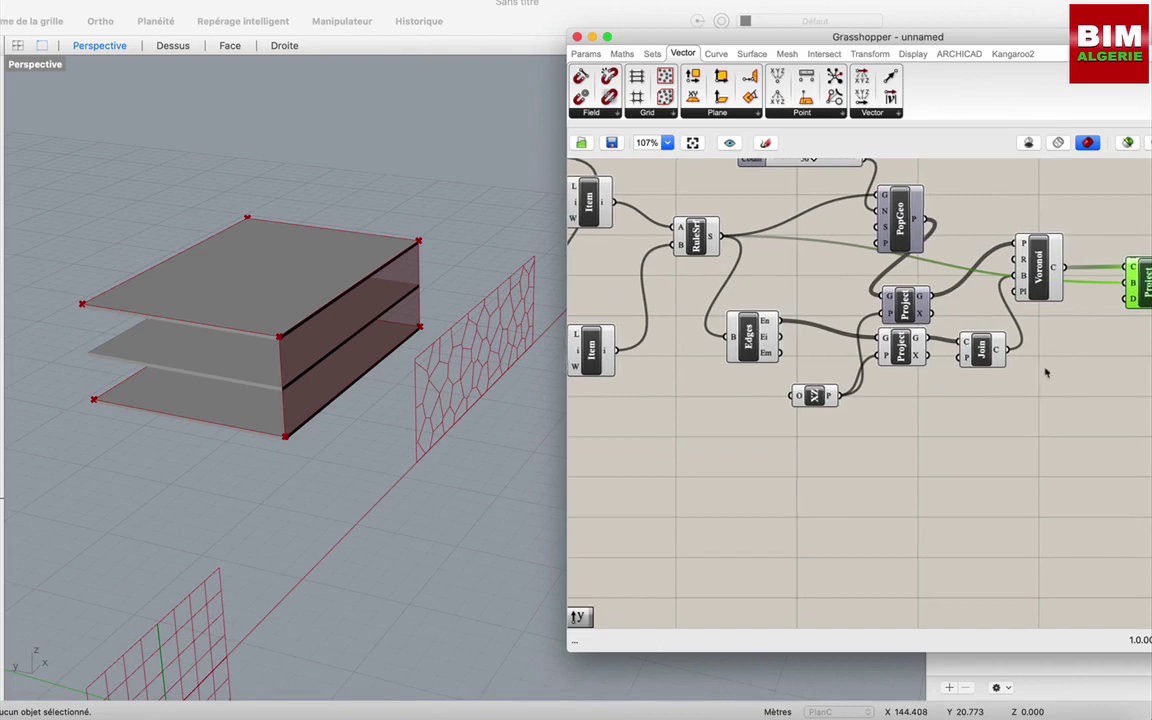
- Add a Unit Y component below the curve Project component and connect its V output to Project's D input
scroll(1046, 373, right, 5)
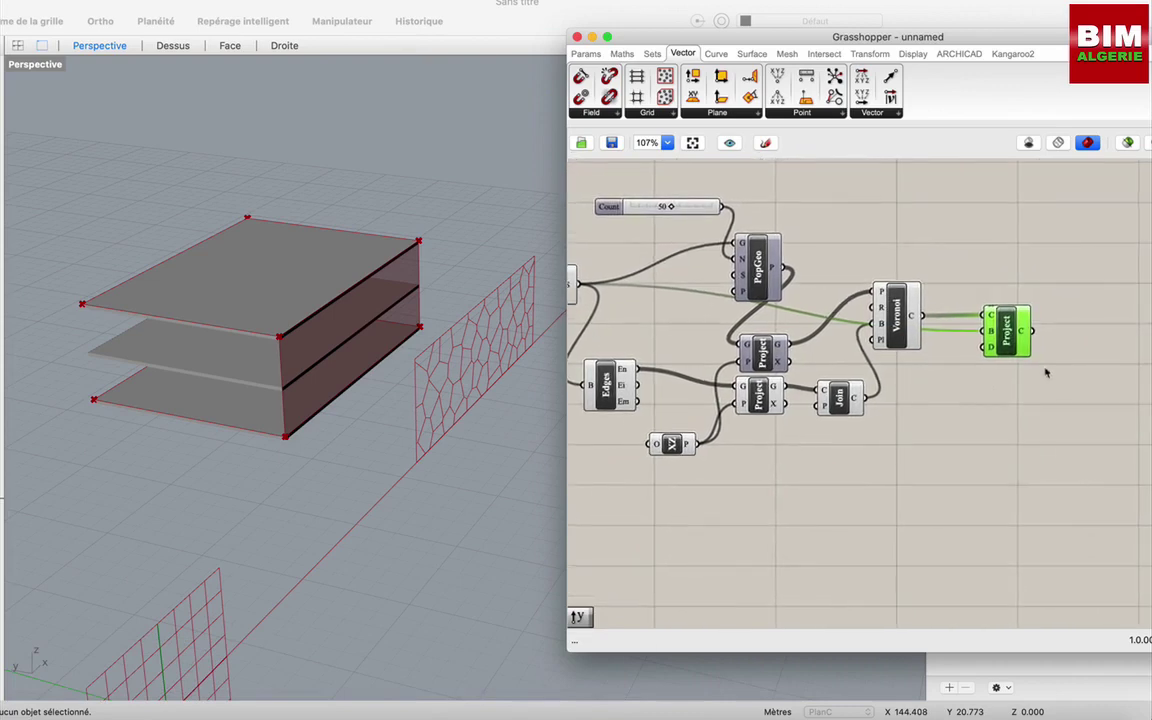
scroll(1046, 373, up, 5)
scroll(1046, 373, down, 3)
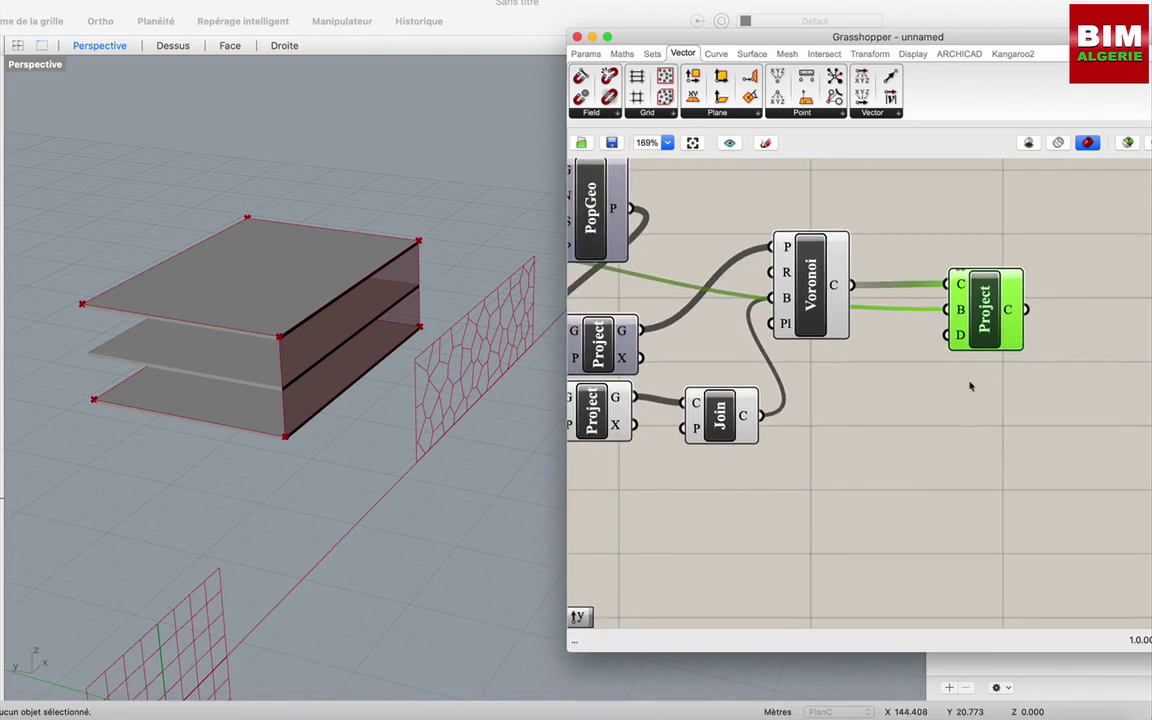
click(903, 393)
double_click(903, 393)
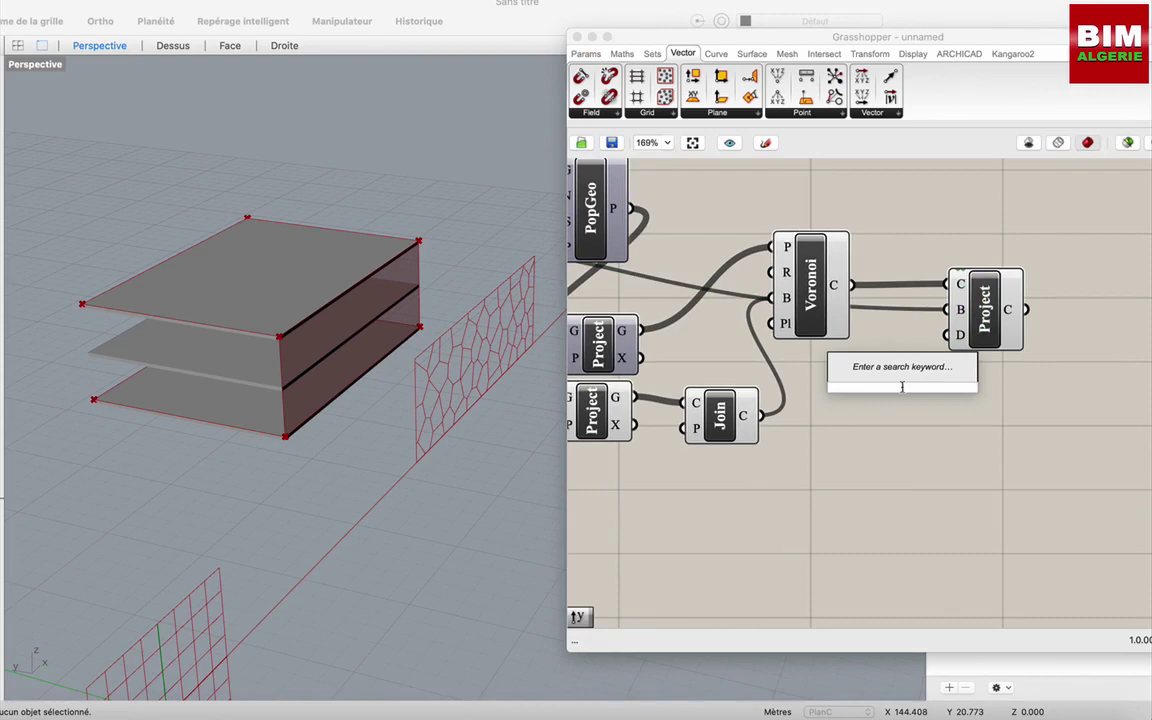
text(y)
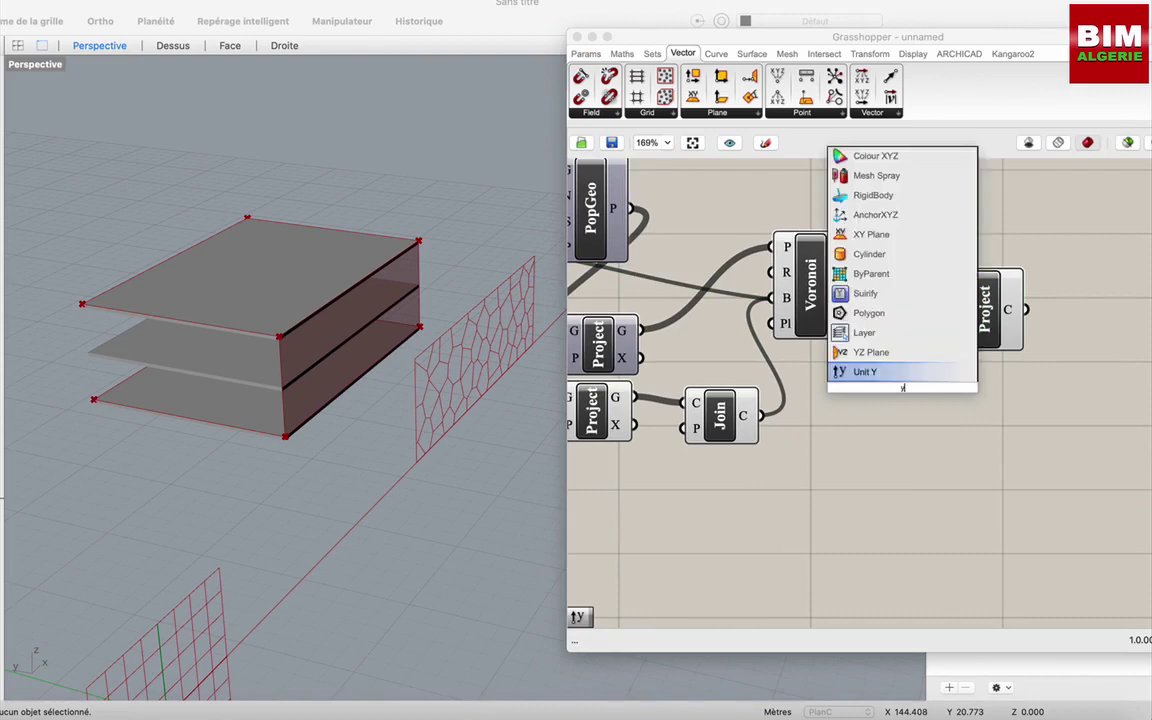
key(Return)
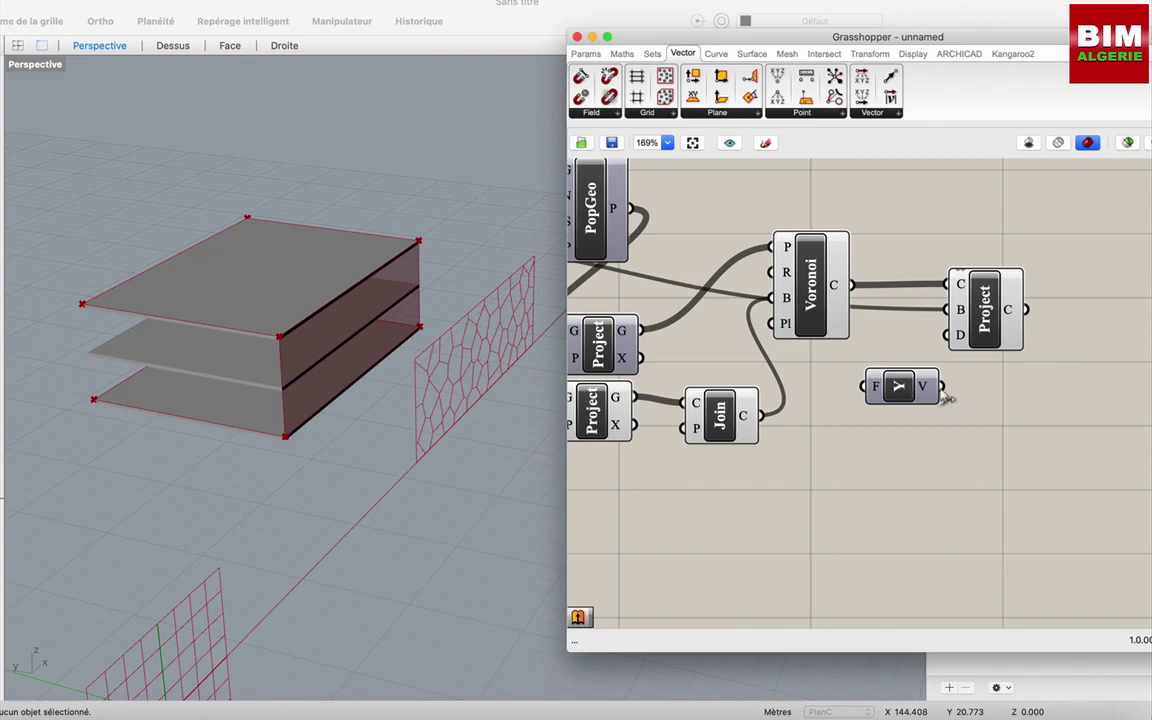
drag(941, 386, 947, 335)
double_click(841, 391)
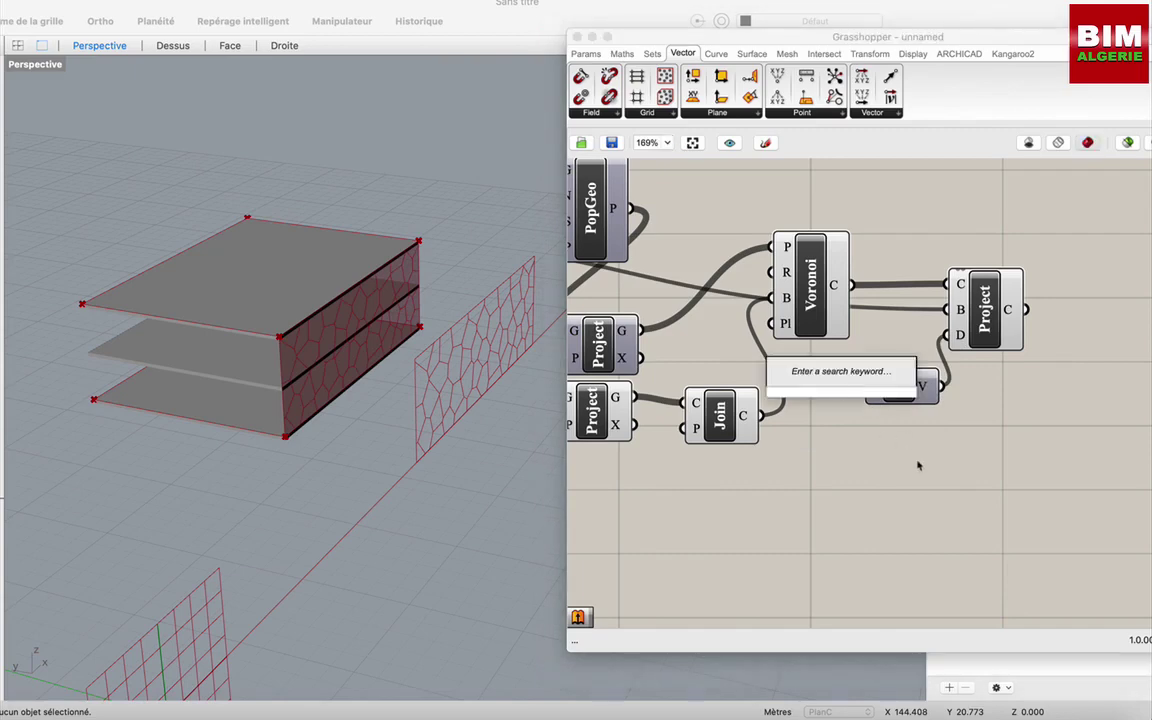
click(923, 425)
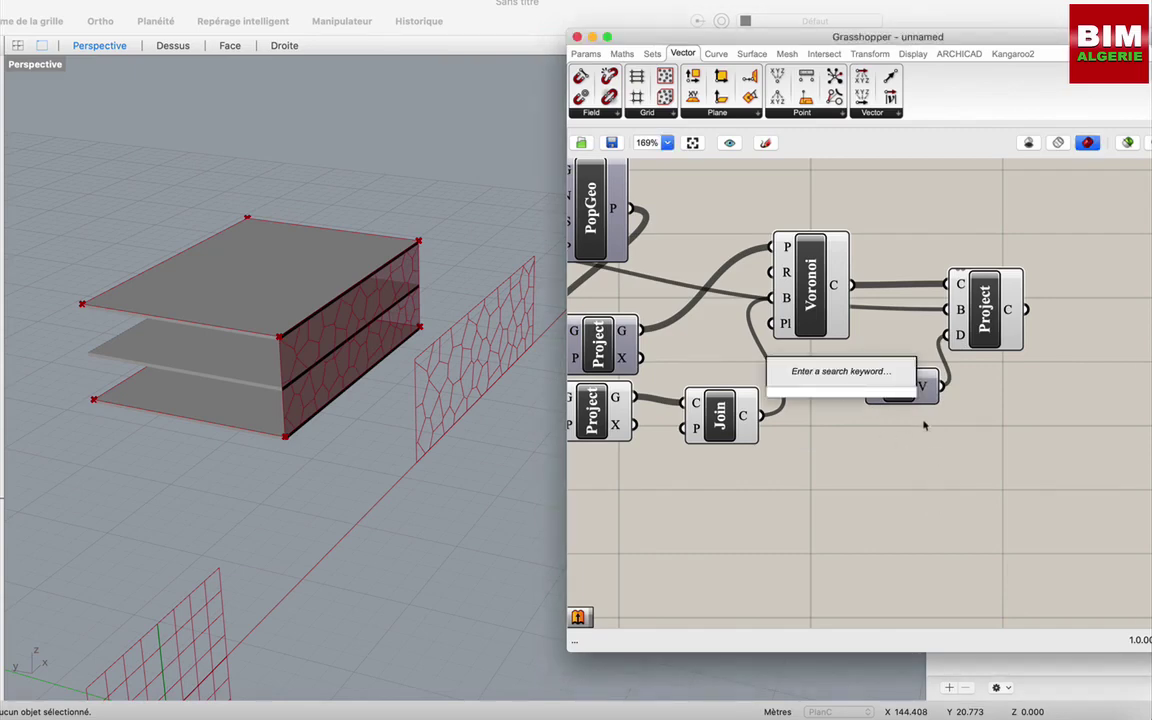
- After checking the projected cells on the facade, add a Scale component and connect the curve Project's C output to its G input
scroll(919, 412, right, 3)
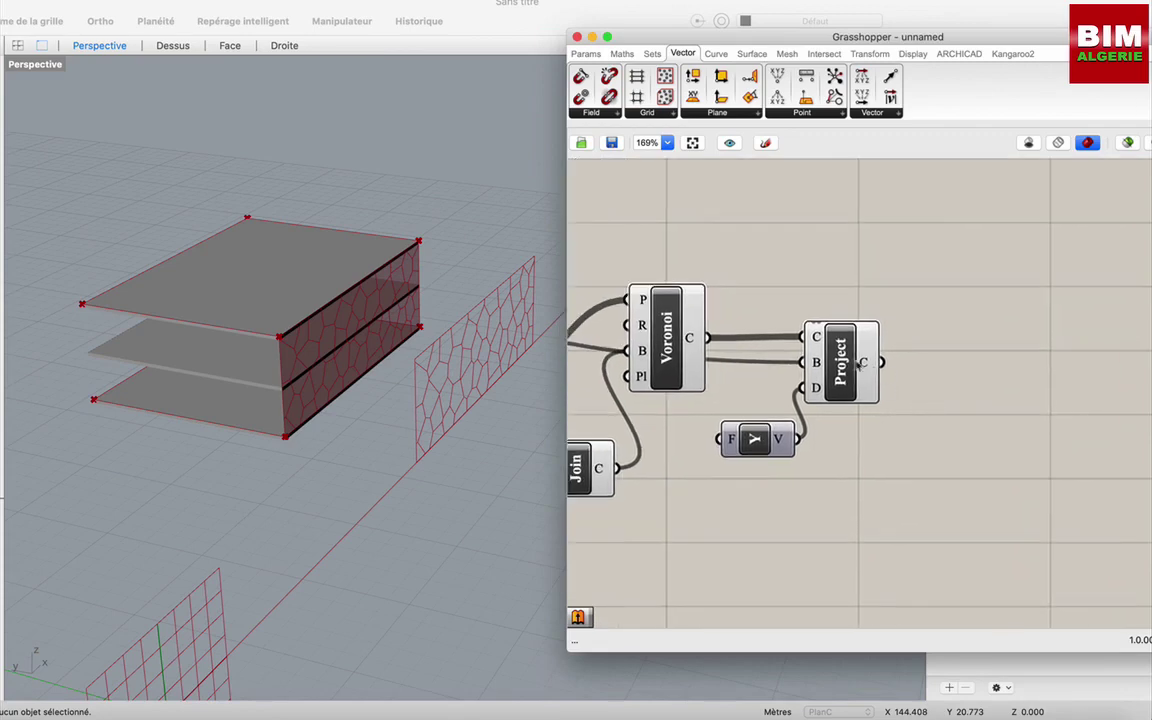
click(858, 365)
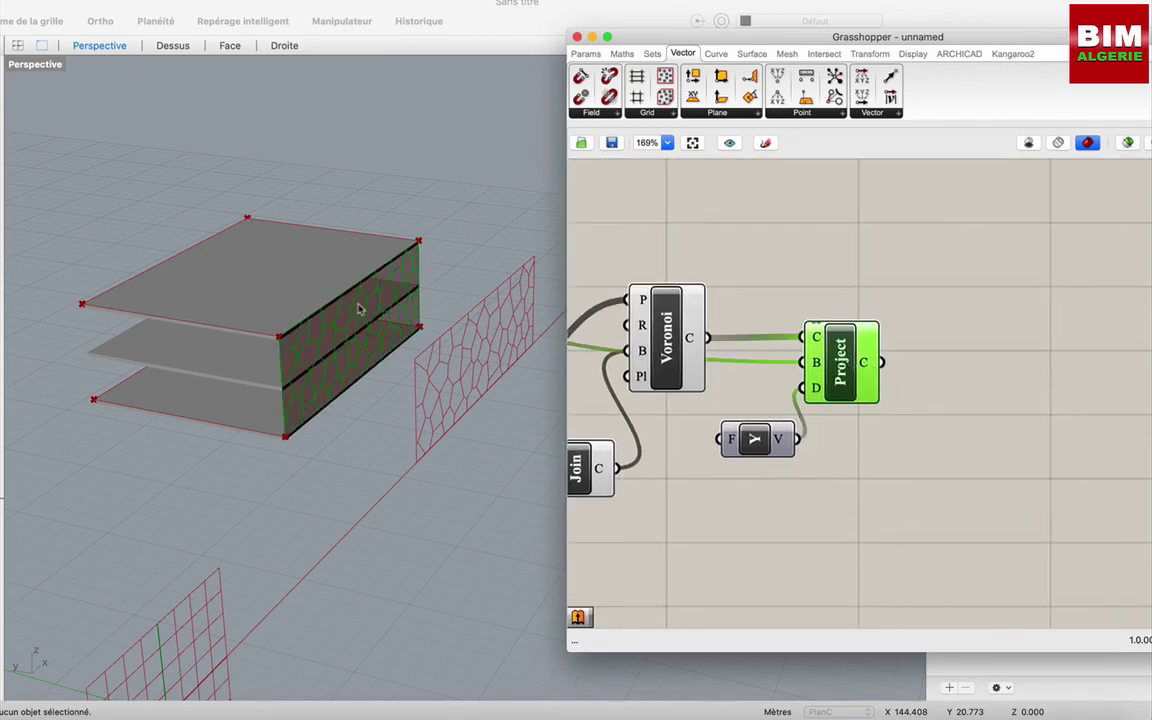
click(330, 450)
scroll(362, 368, up, 5)
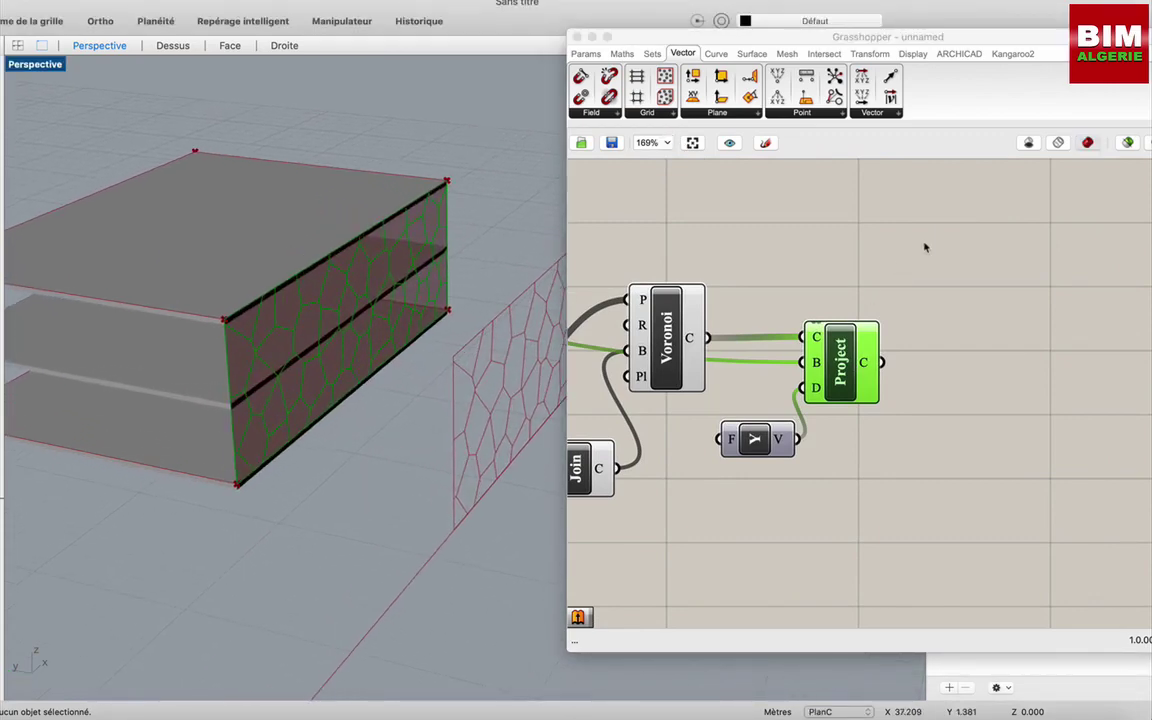
click(895, 309)
double_click(862, 285)
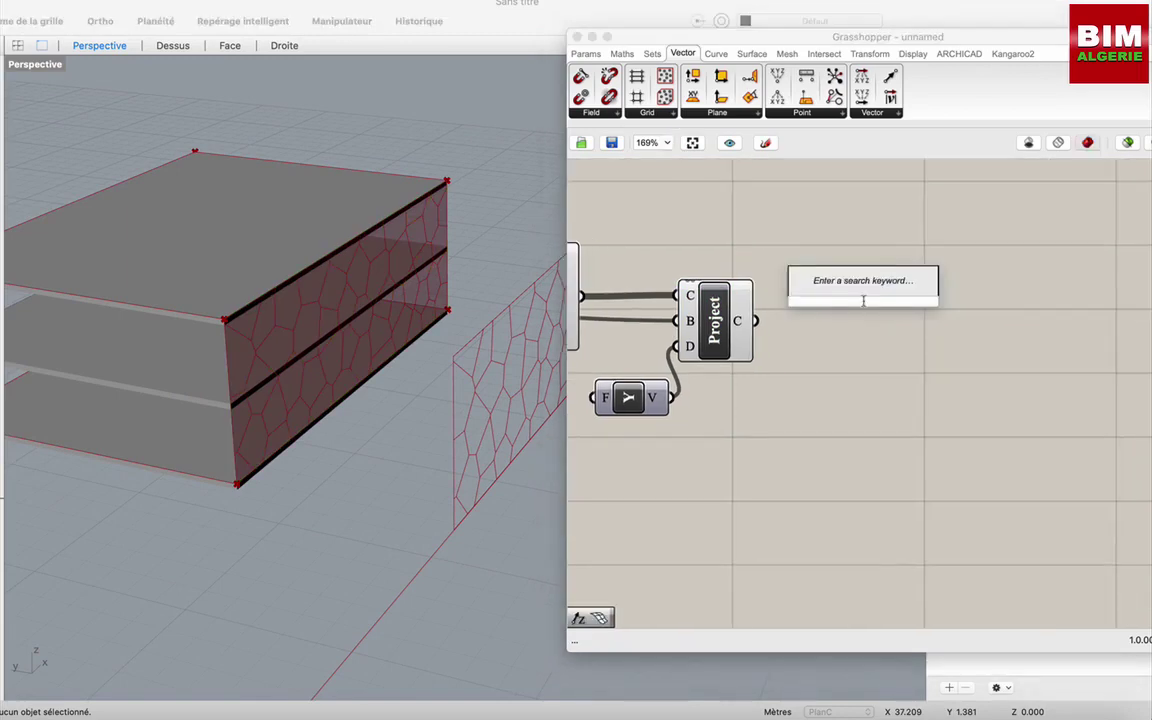
text(sc)
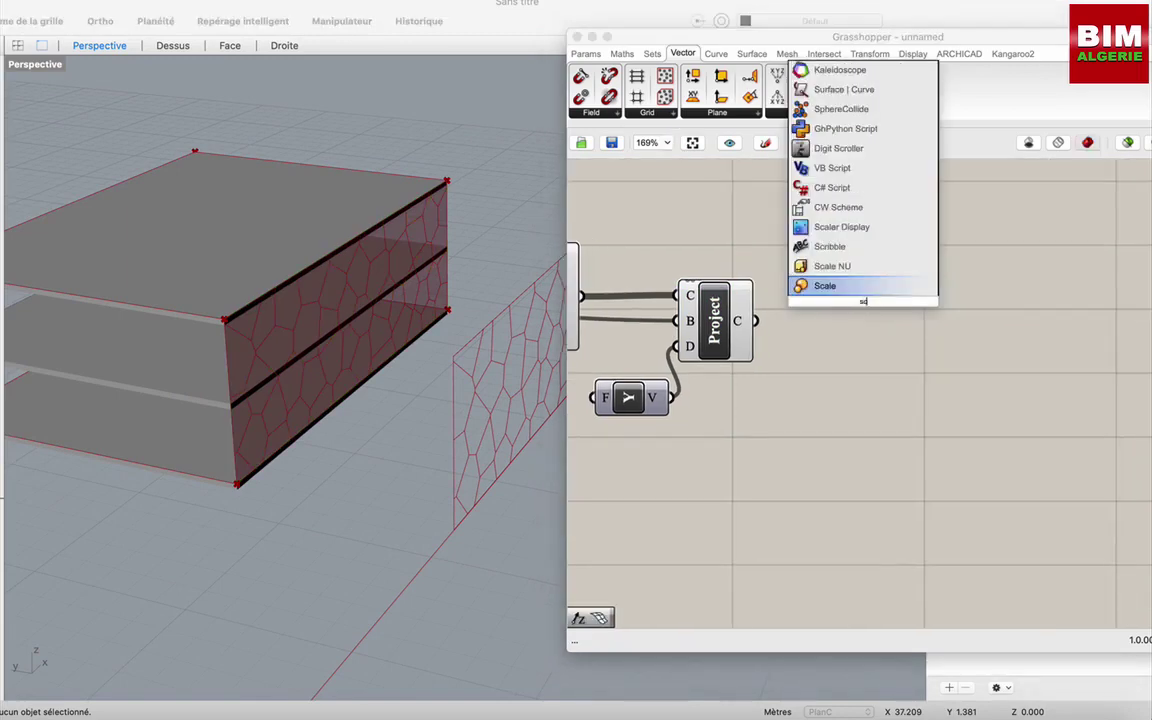
click(840, 287)
drag(758, 320, 833, 311)
mouse_move(832, 310)
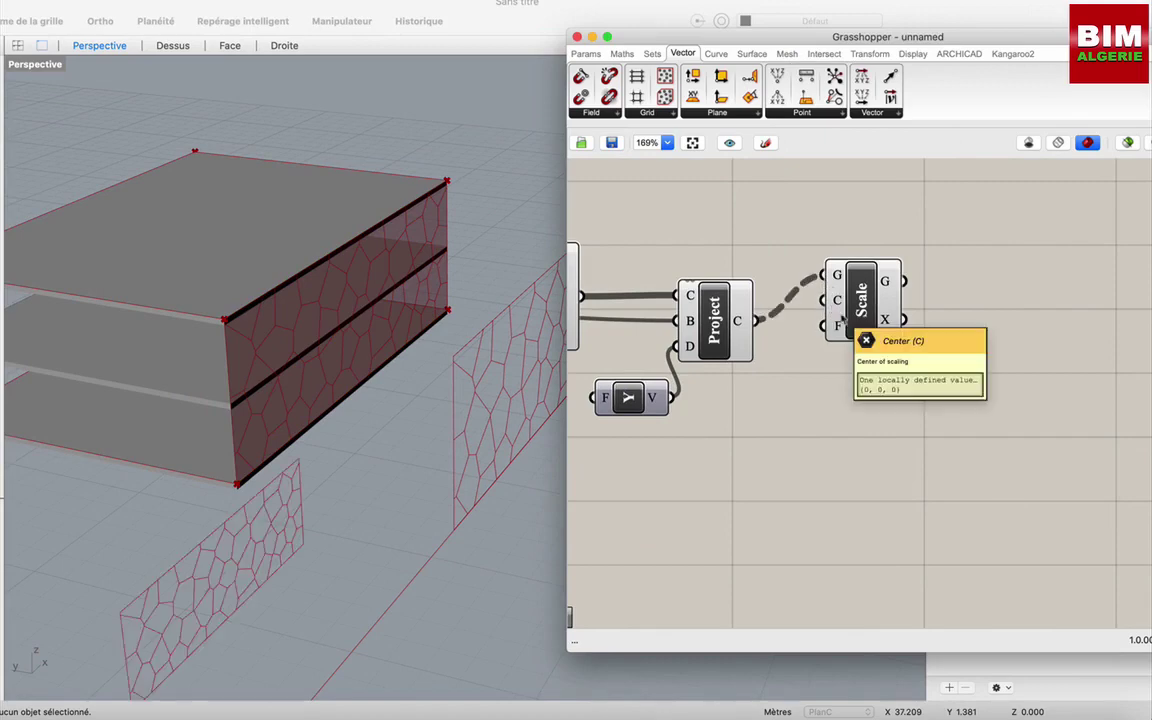
- Preview the points of the Project component below PopGeo in the viewport and hide that preview again
scroll(946, 455, left, 5)
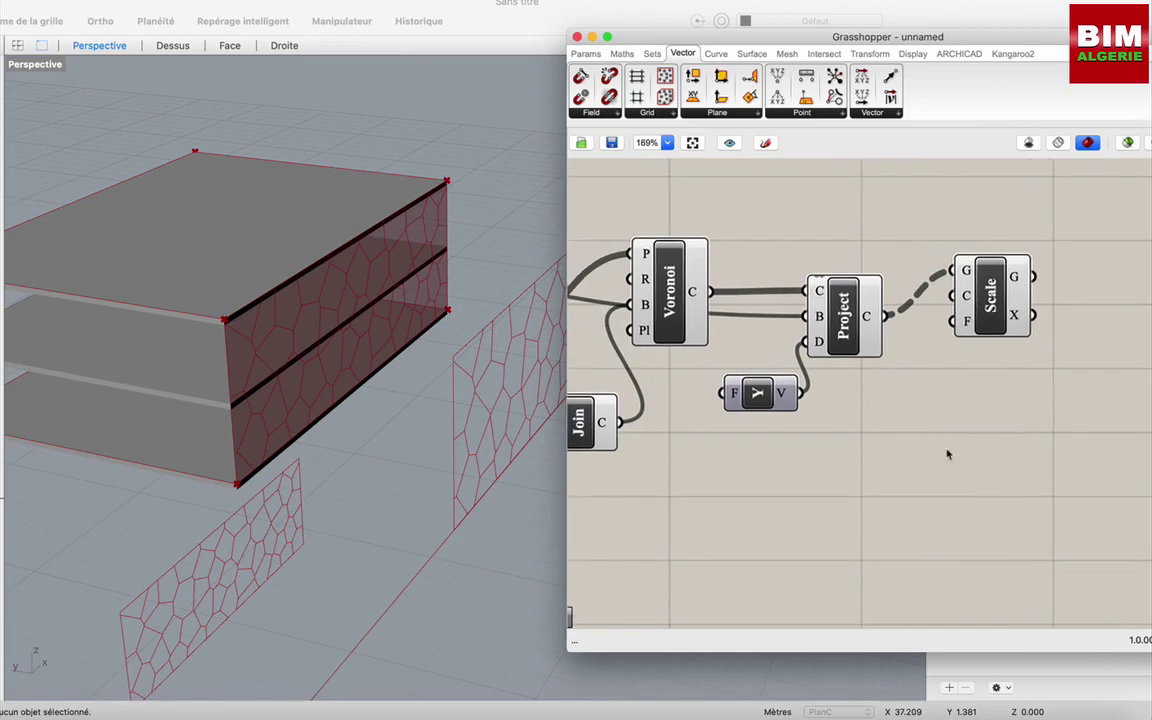
scroll(875, 432, left, 4)
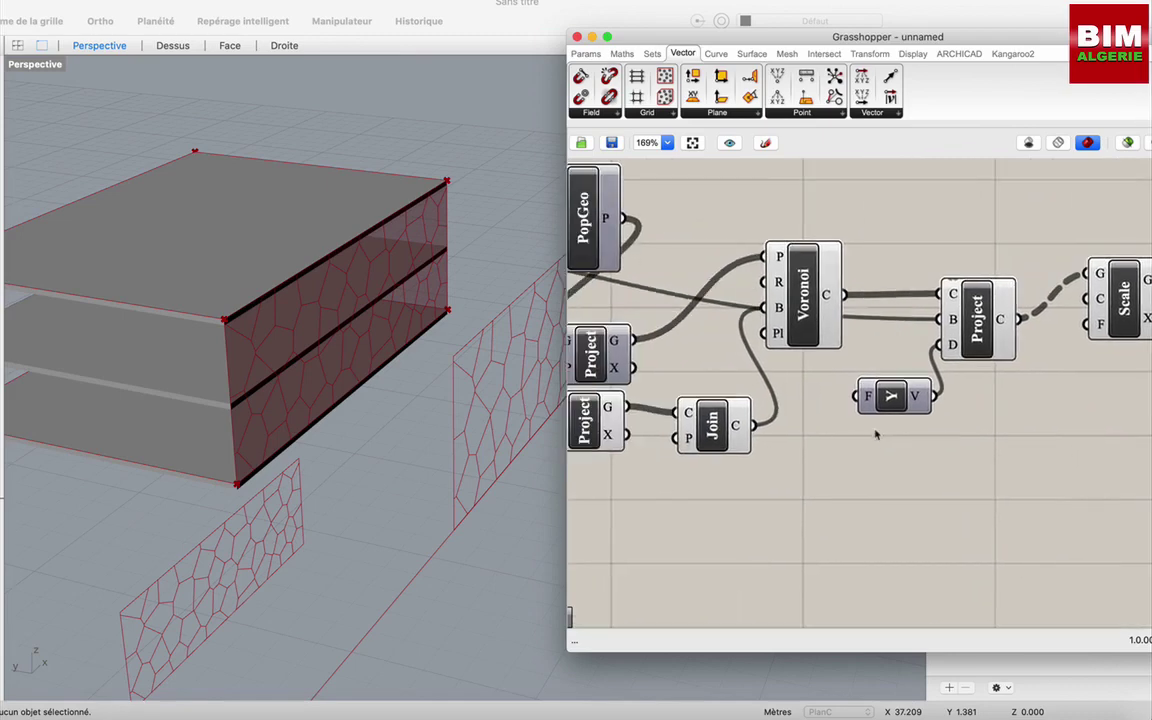
scroll(875, 434, down, 1)
scroll(876, 434, down, 1)
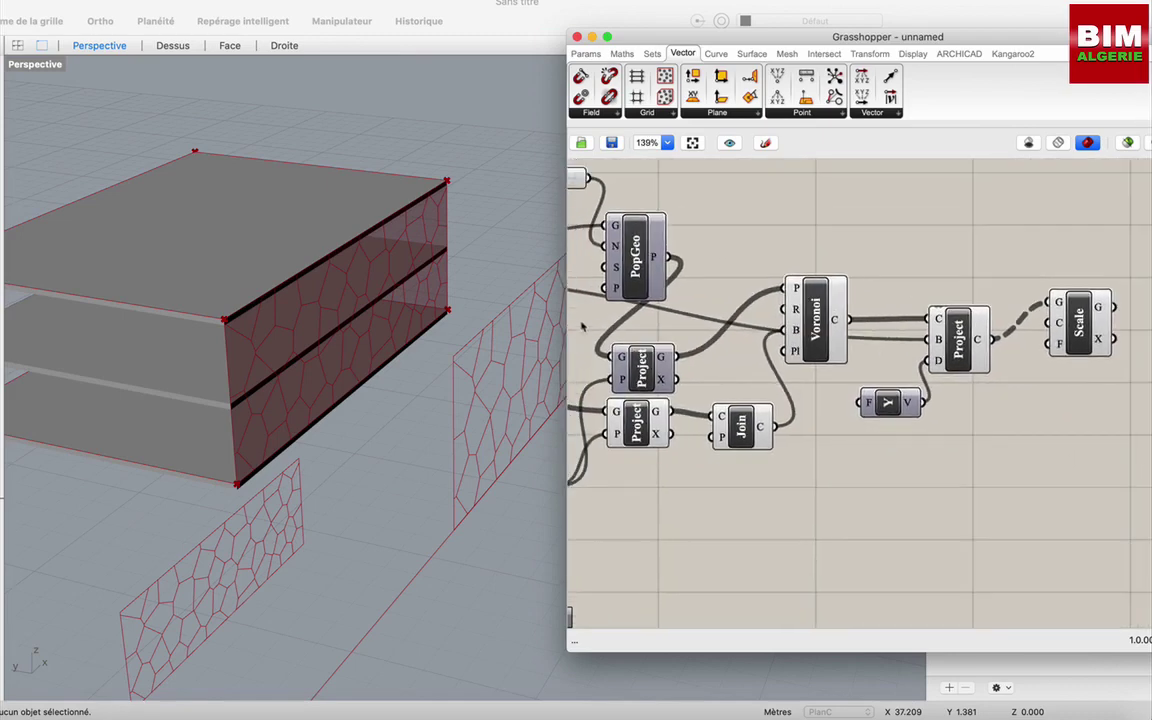
click(632, 270)
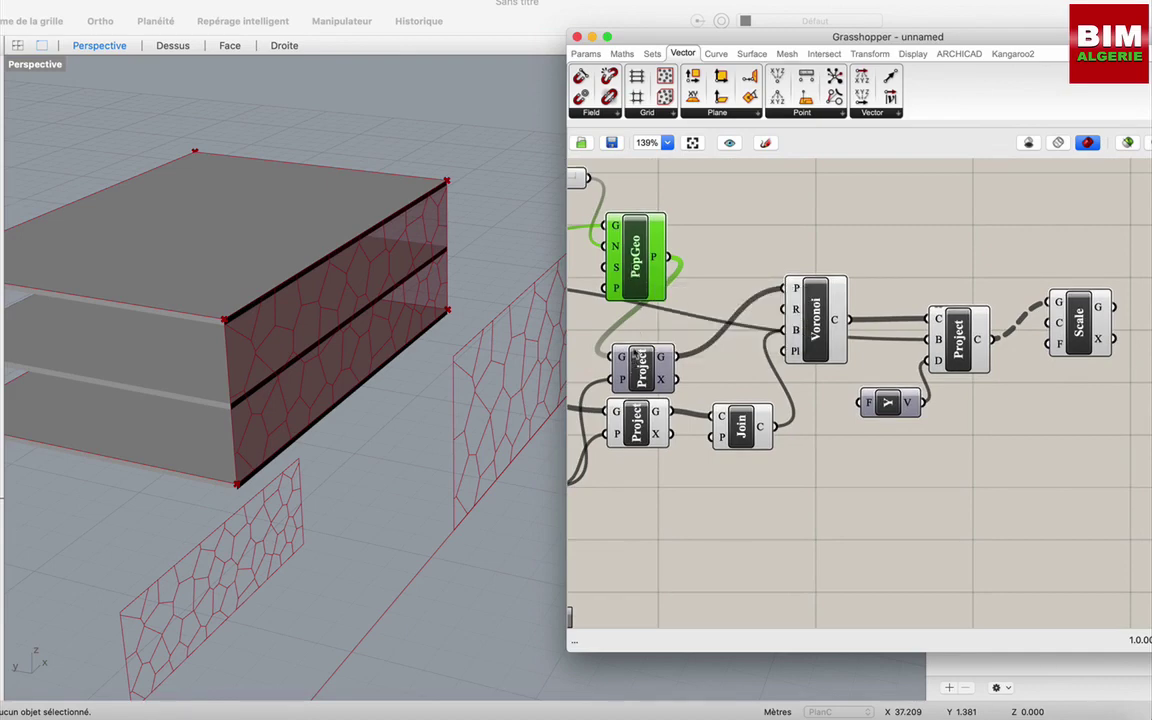
click(641, 370)
right_click(640, 369)
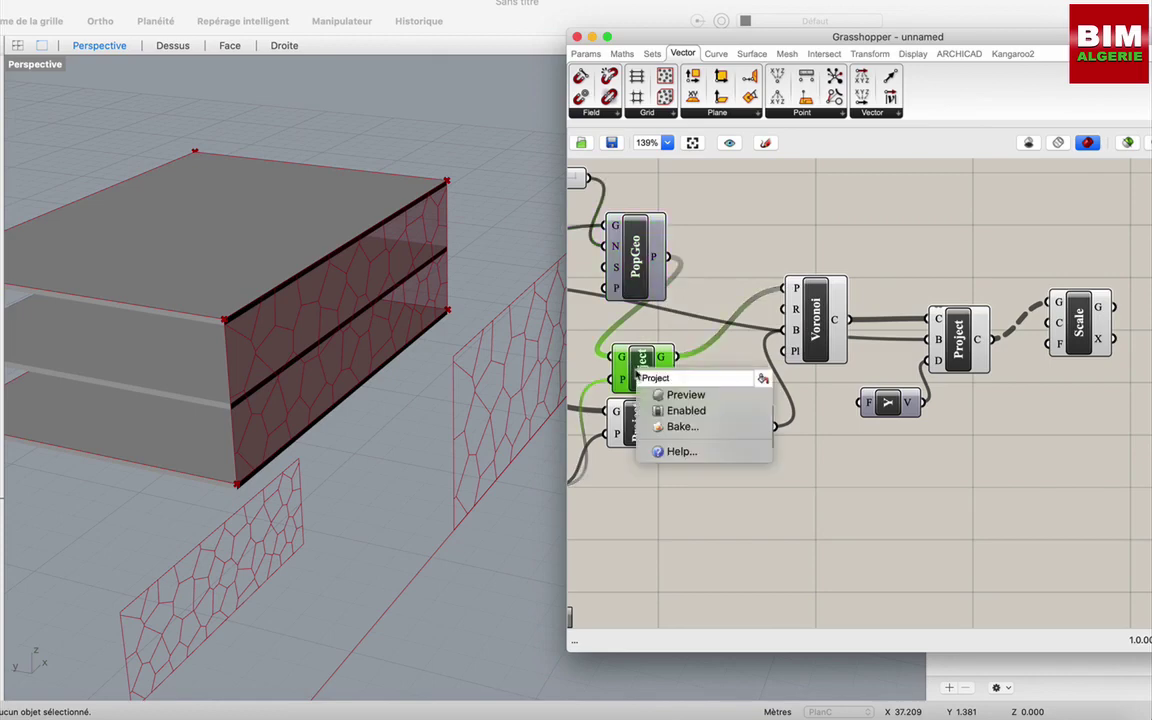
click(672, 391)
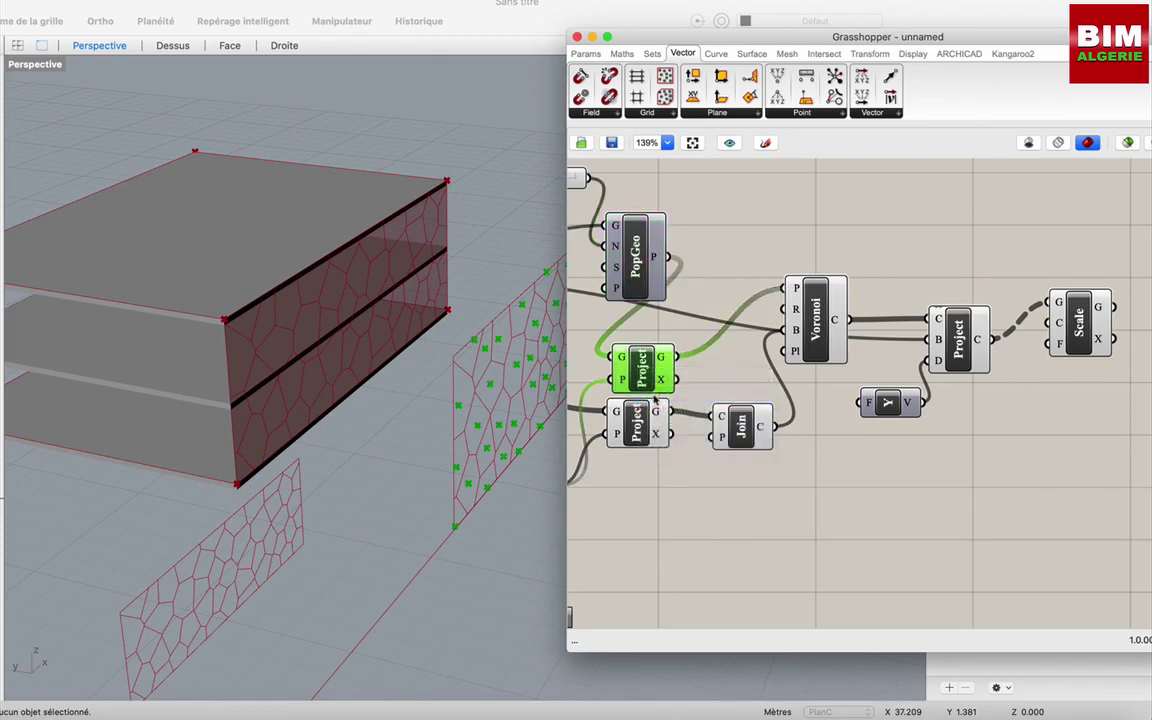
right_click(635, 359)
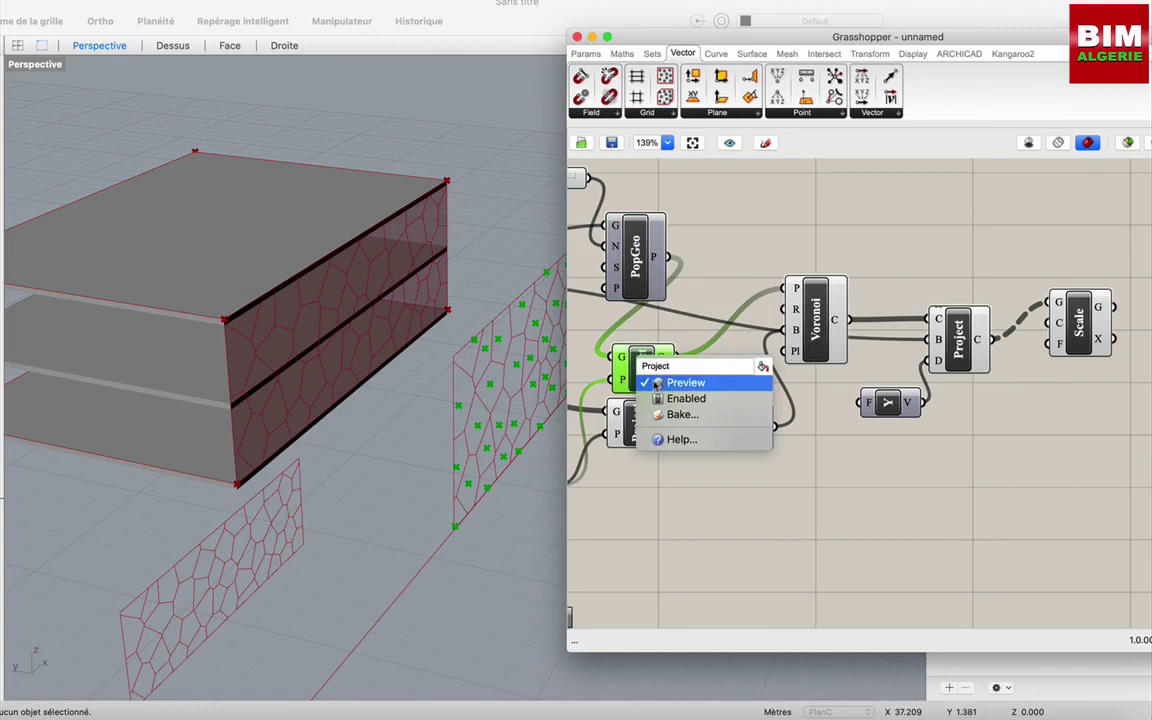
click(657, 382)
- Toggle PopGeo's preview on and off, and connect its P output to the Scale component's C input
click(640, 258)
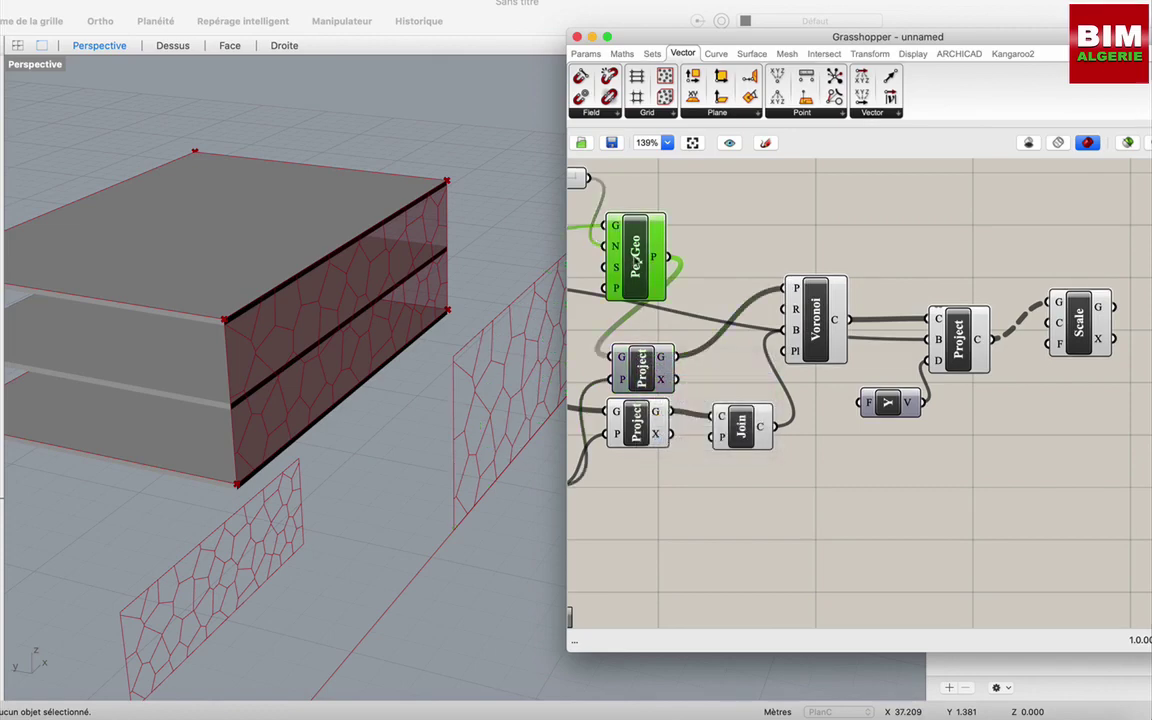
right_click(638, 260)
click(648, 282)
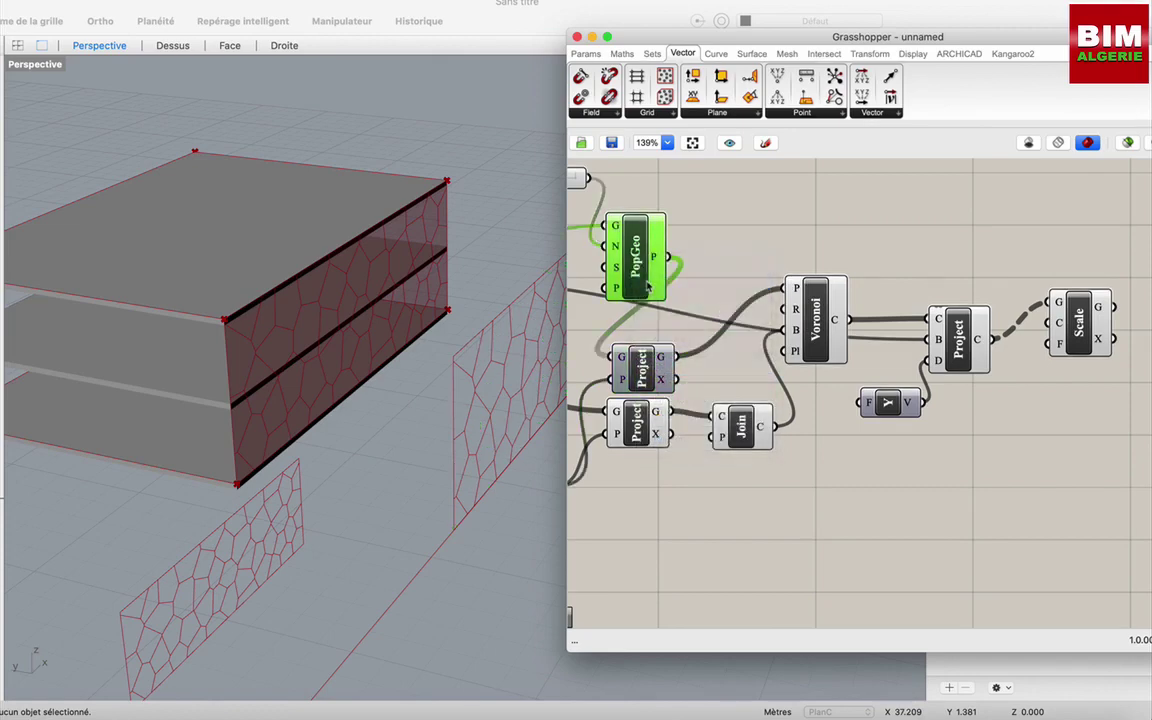
right_click(645, 268)
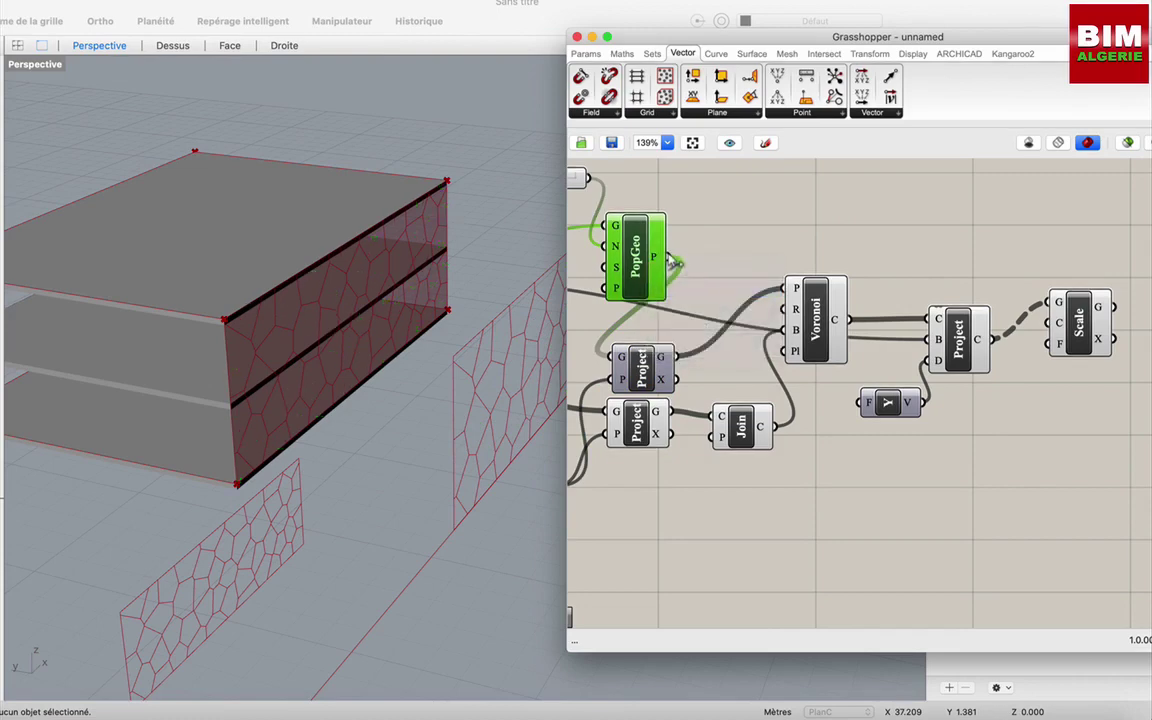
drag(670, 257, 1052, 324)
double_click(1007, 243)
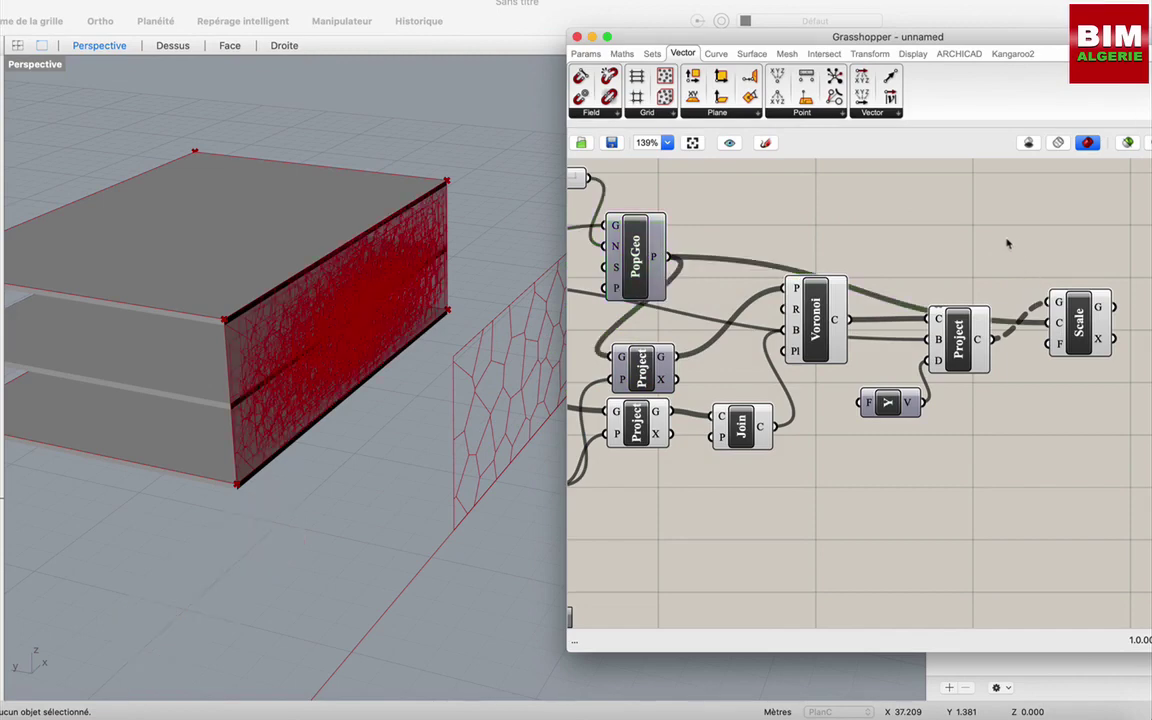
- Flatten PopGeo's P output and the curve Project's C output, and check the scaled cells on the facade
click(677, 234)
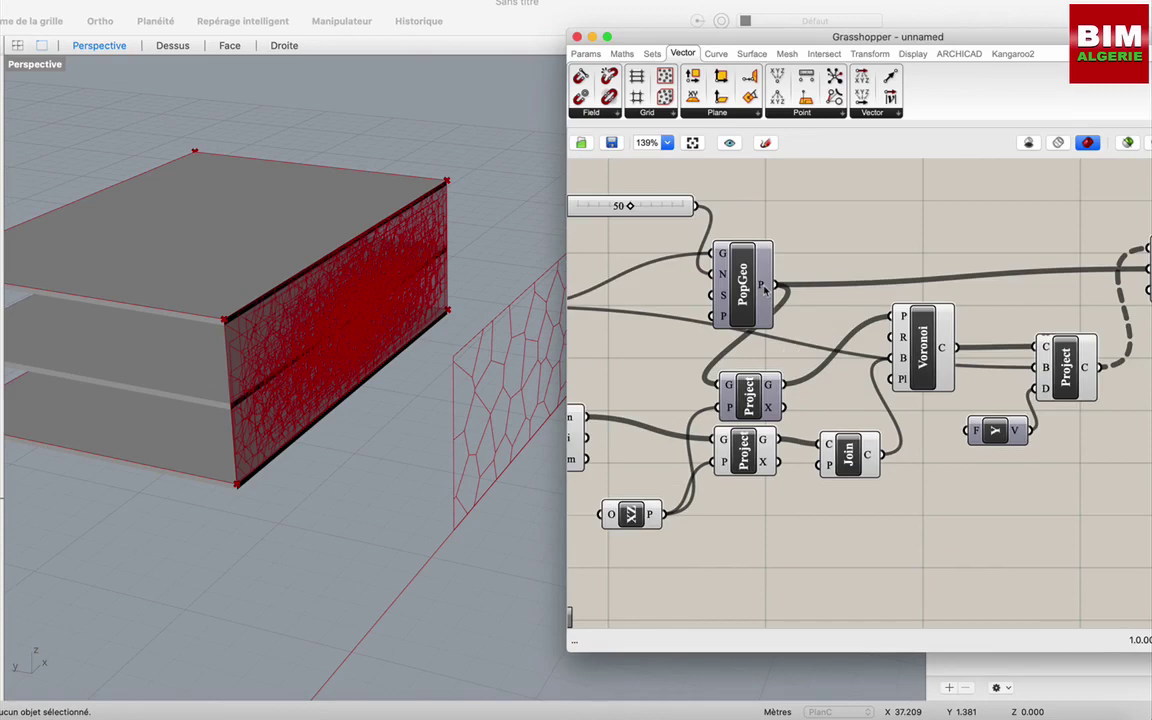
right_click(765, 289)
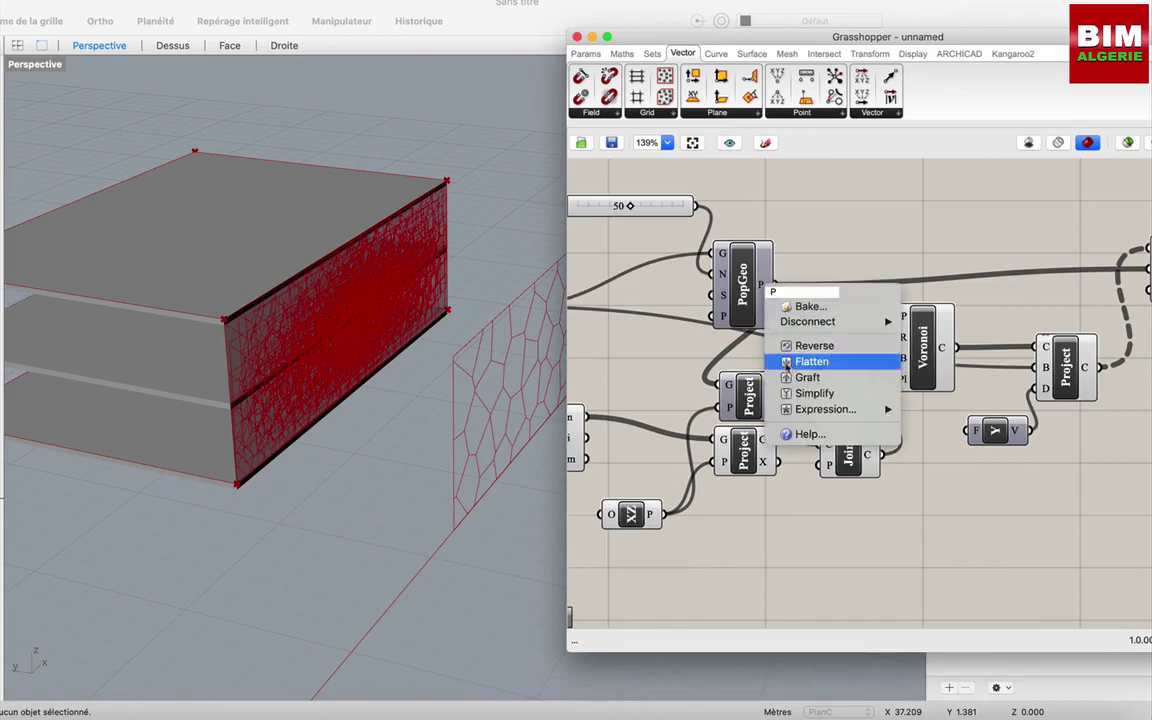
click(795, 363)
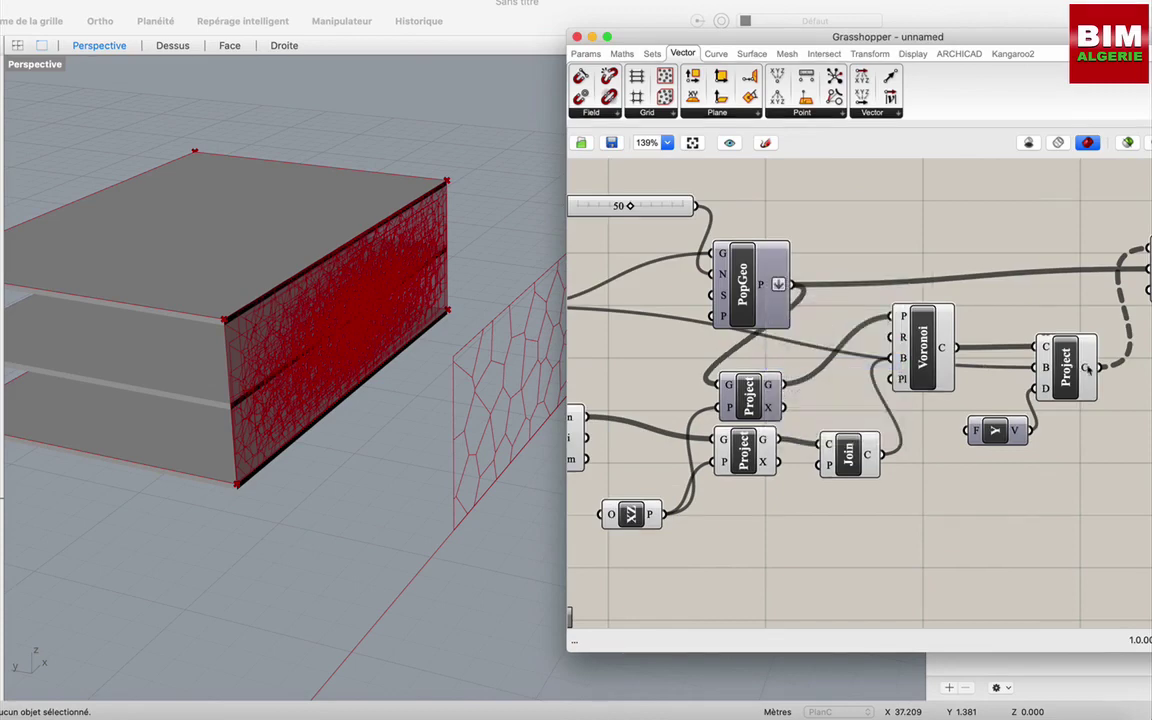
right_click(1088, 369)
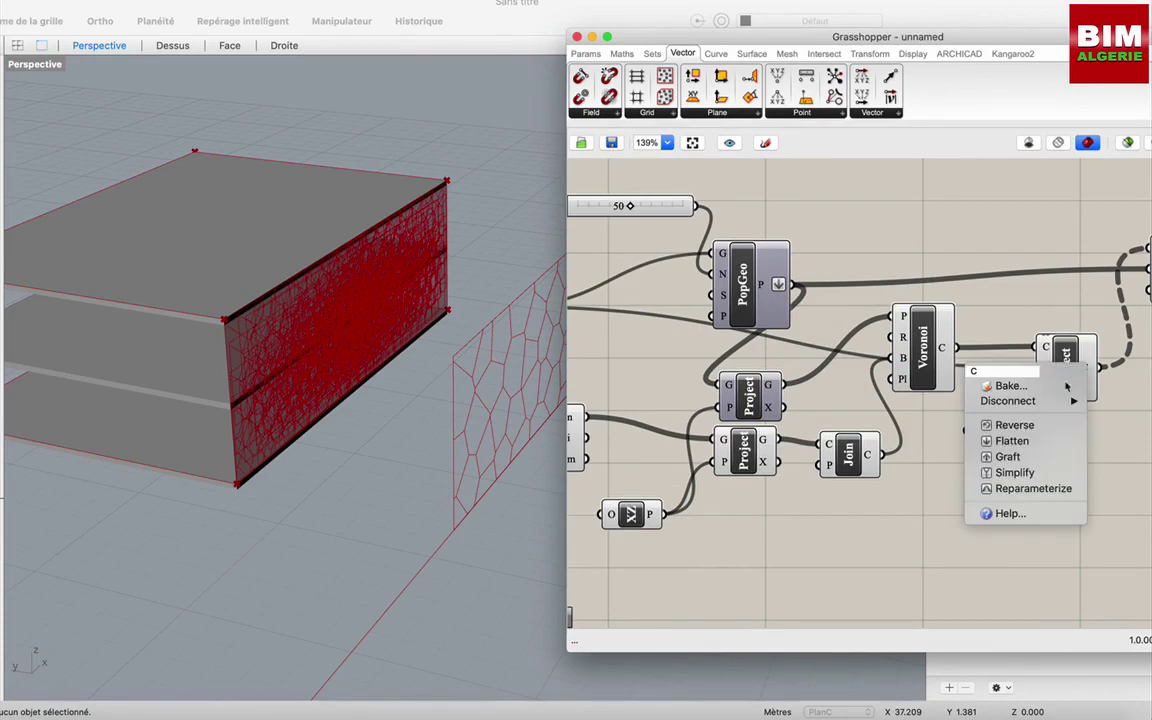
click(1030, 440)
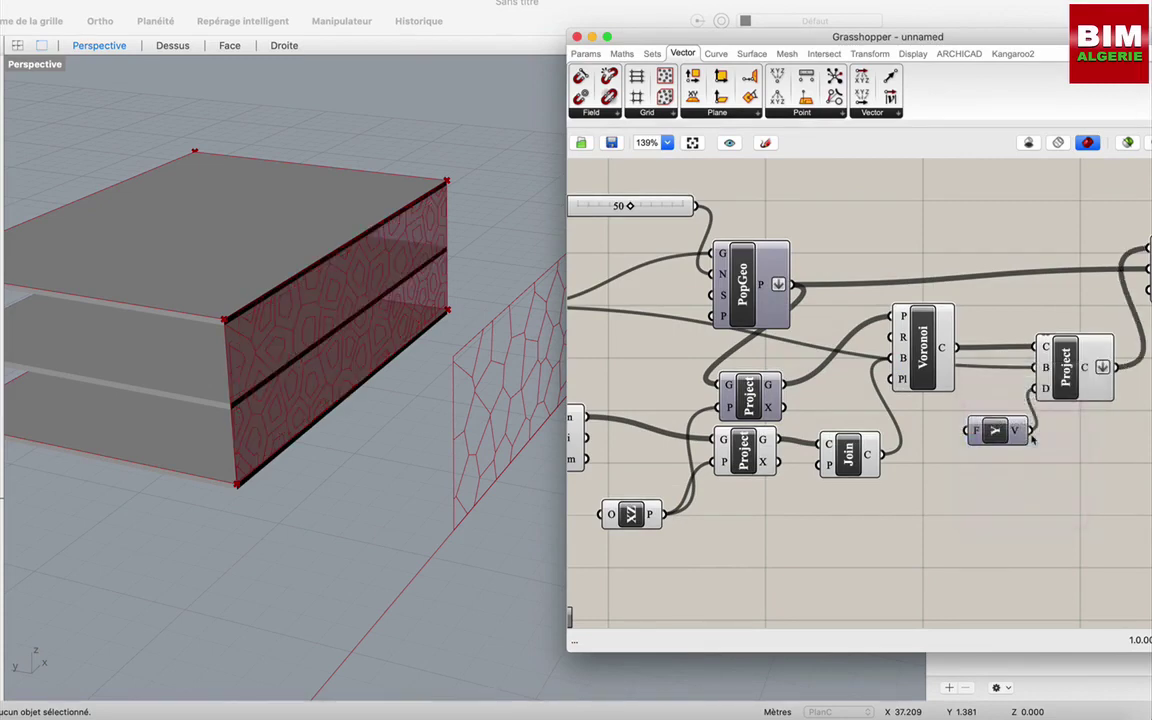
scroll(958, 276, right, 5)
scroll(958, 276, up, 2)
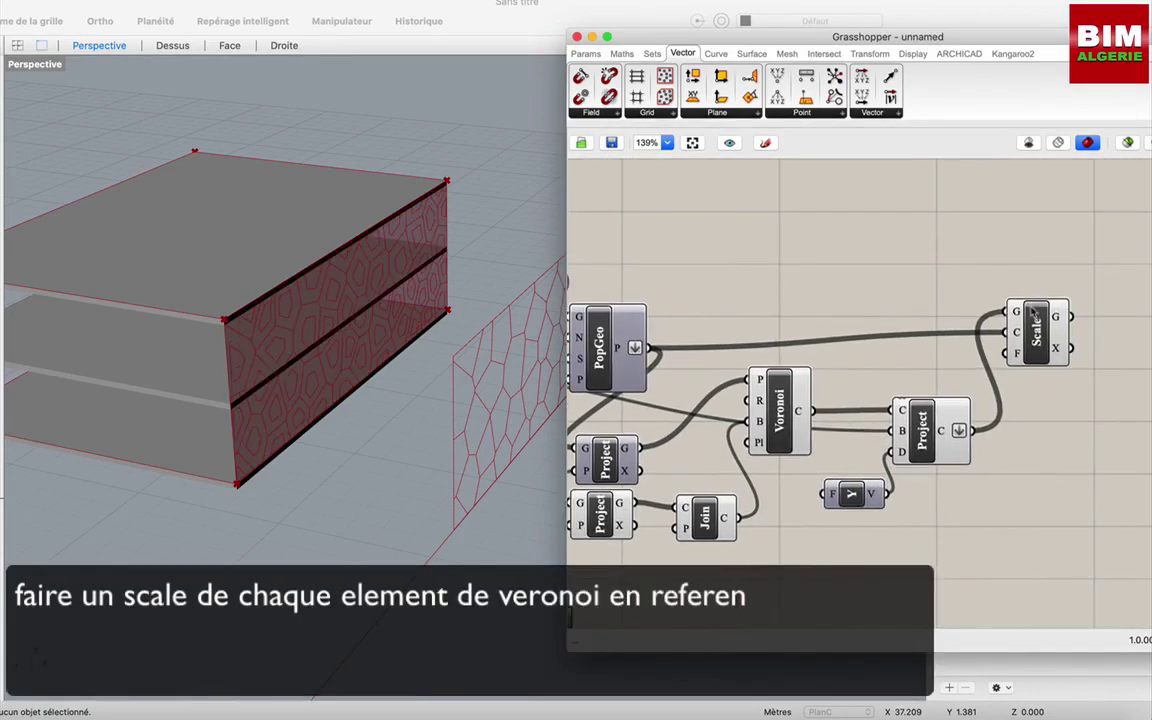
click(1037, 318)
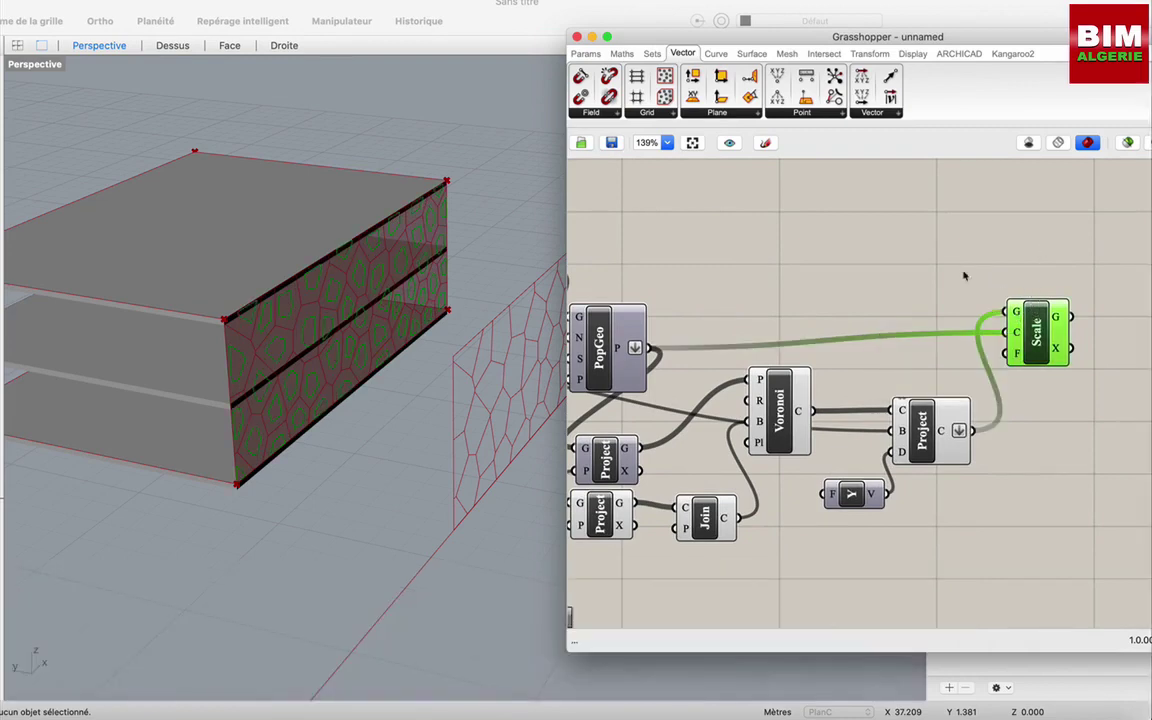
click(956, 269)
double_click(954, 266)
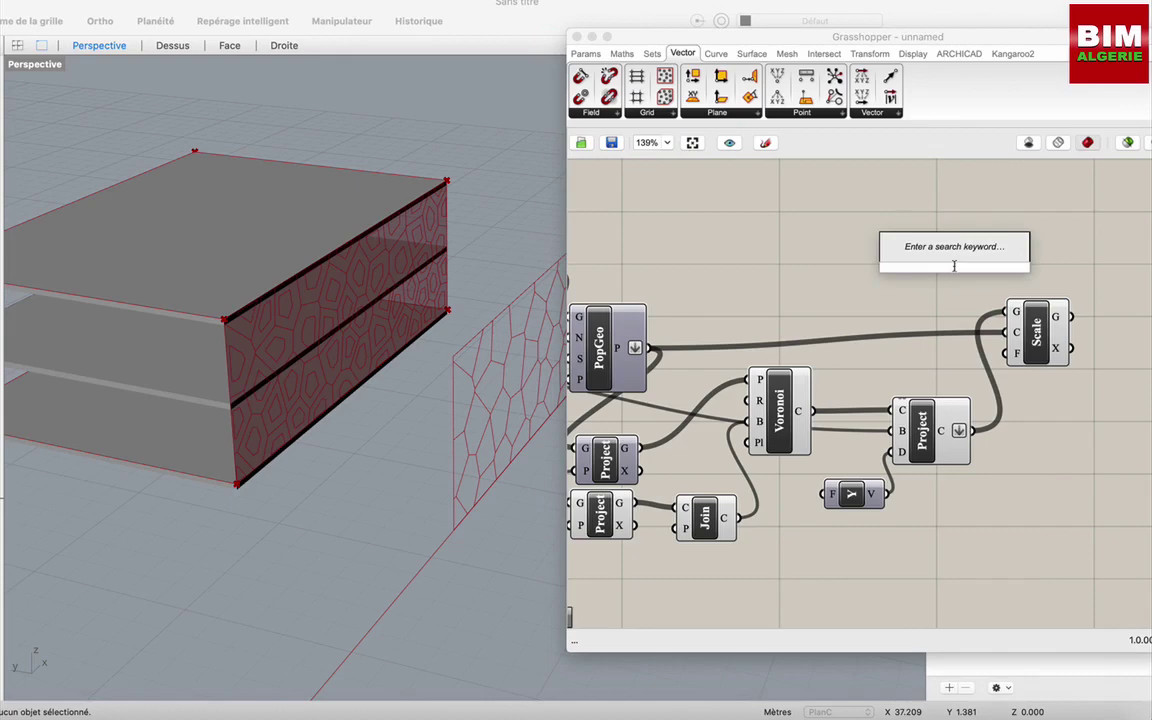
text(,)
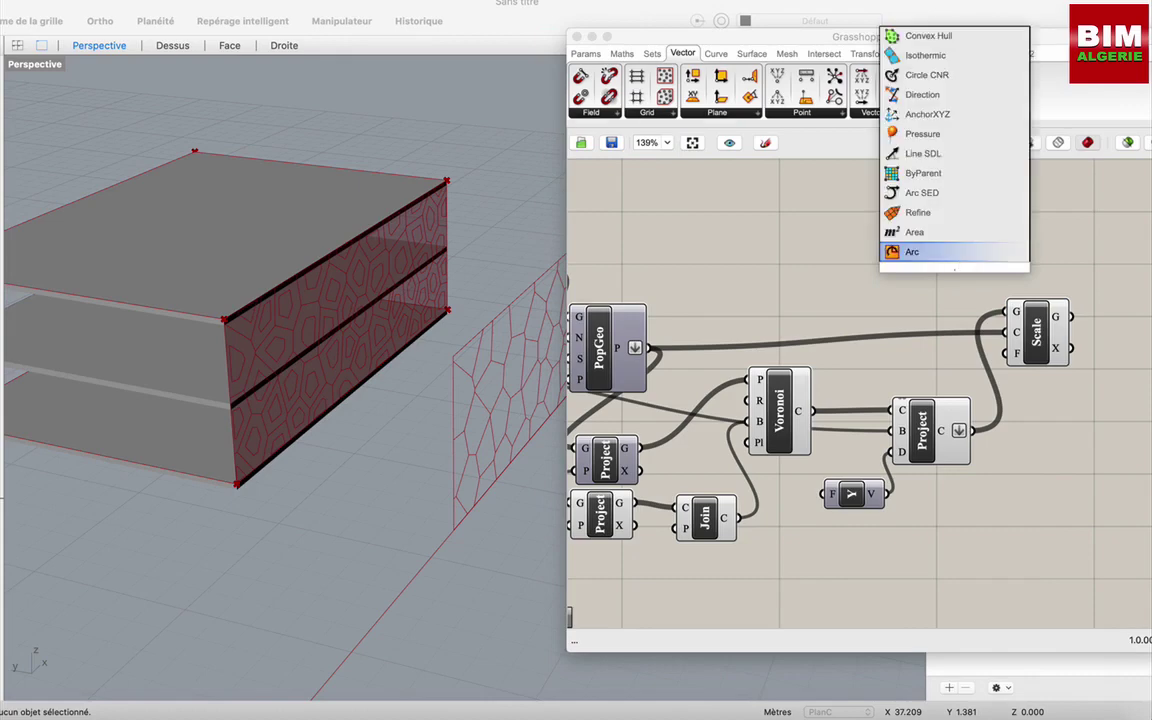
text(8)
key(Return)
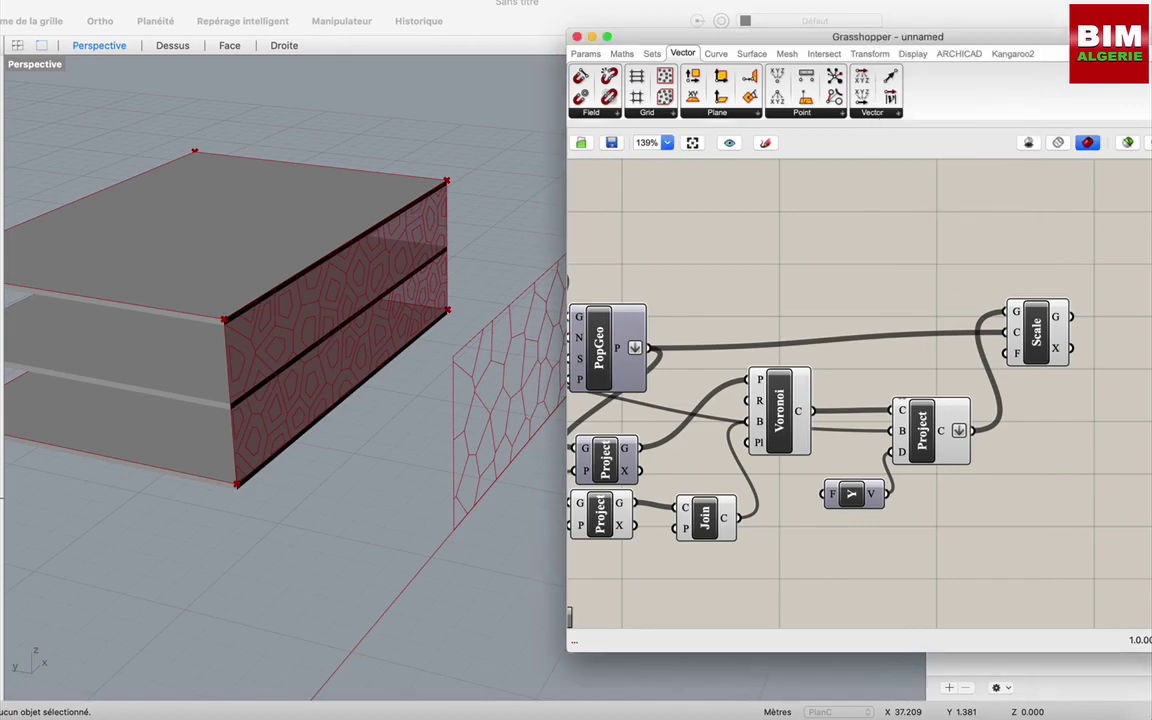
- Add a number slider with value 0.7, connect it to the Scale component's F input, and place it above PopGeo's wire
double_click(954, 271)
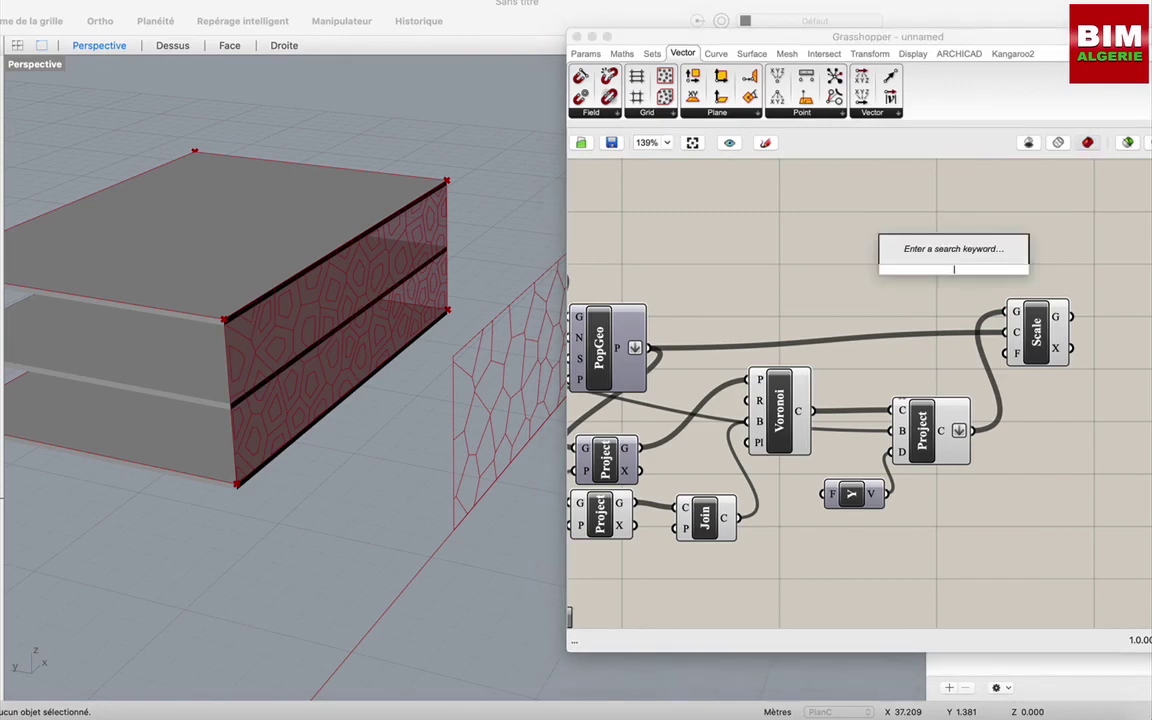
text(.7)
key(Return)
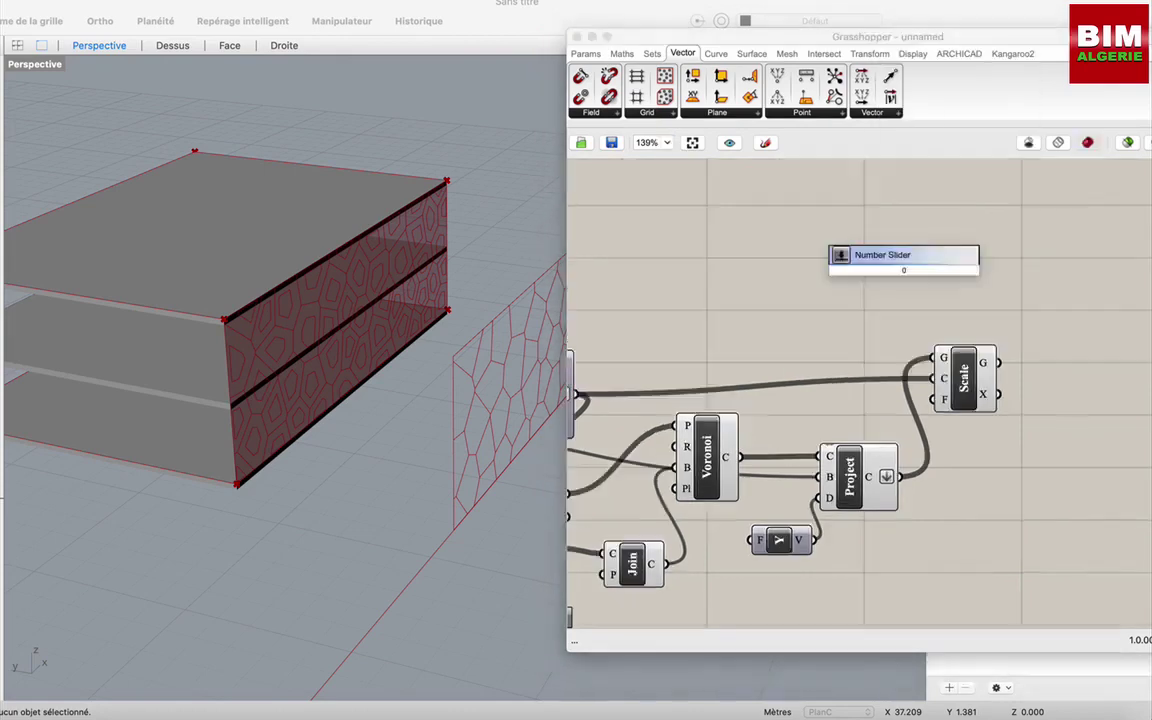
text(.7)
key(Return)
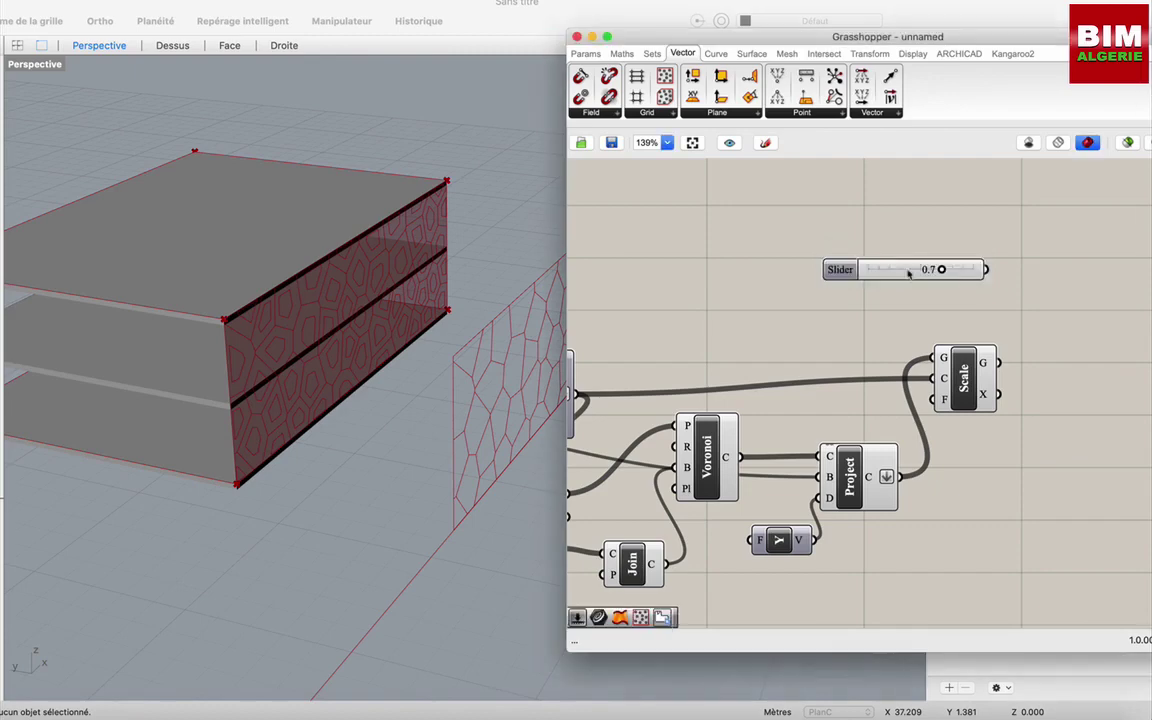
drag(985, 269, 932, 401)
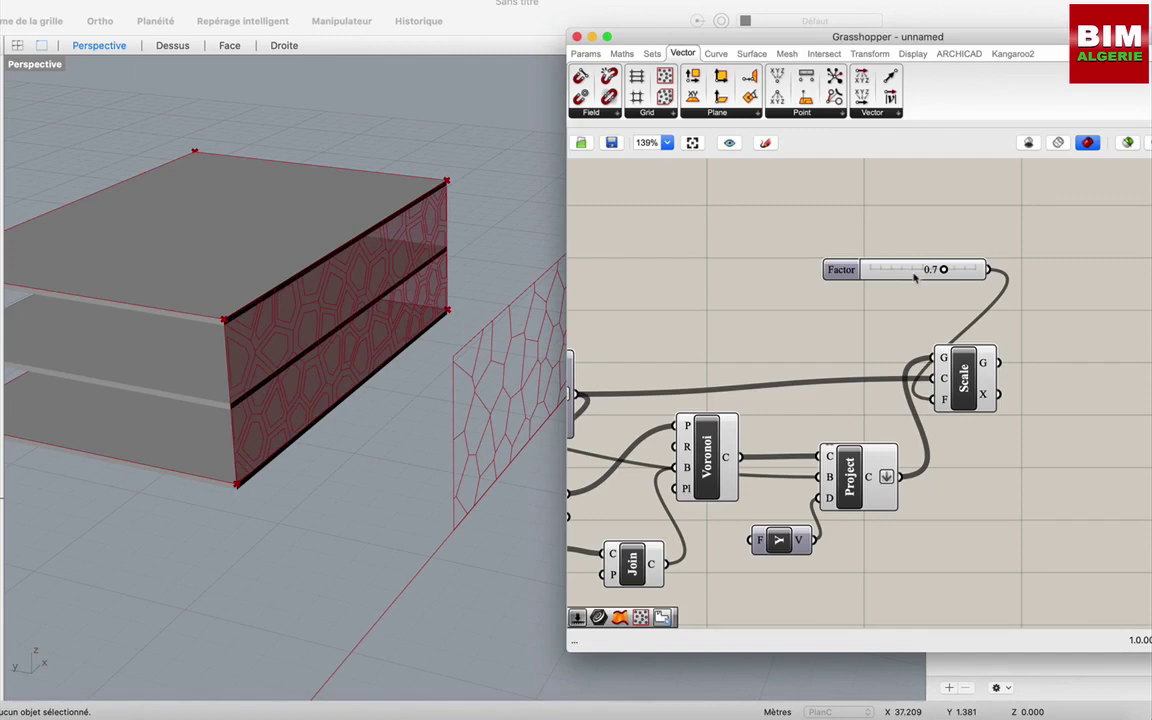
drag(914, 279, 853, 279)
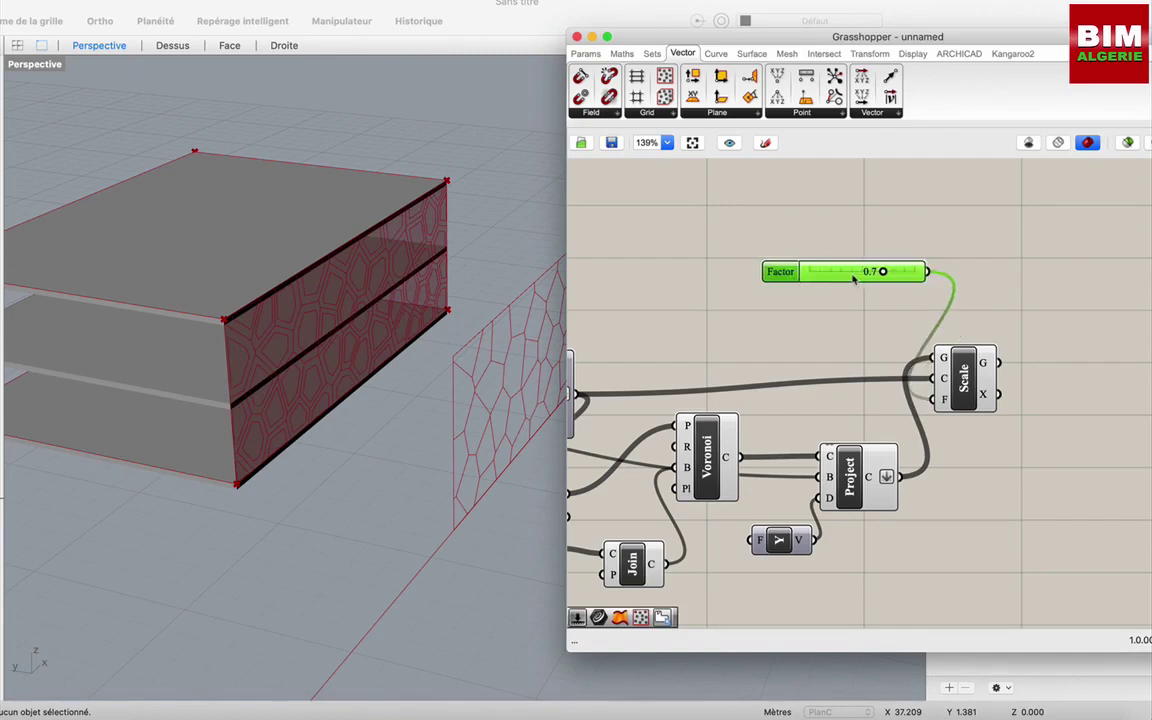
click(1013, 303)
scroll(1013, 303, right, 5)
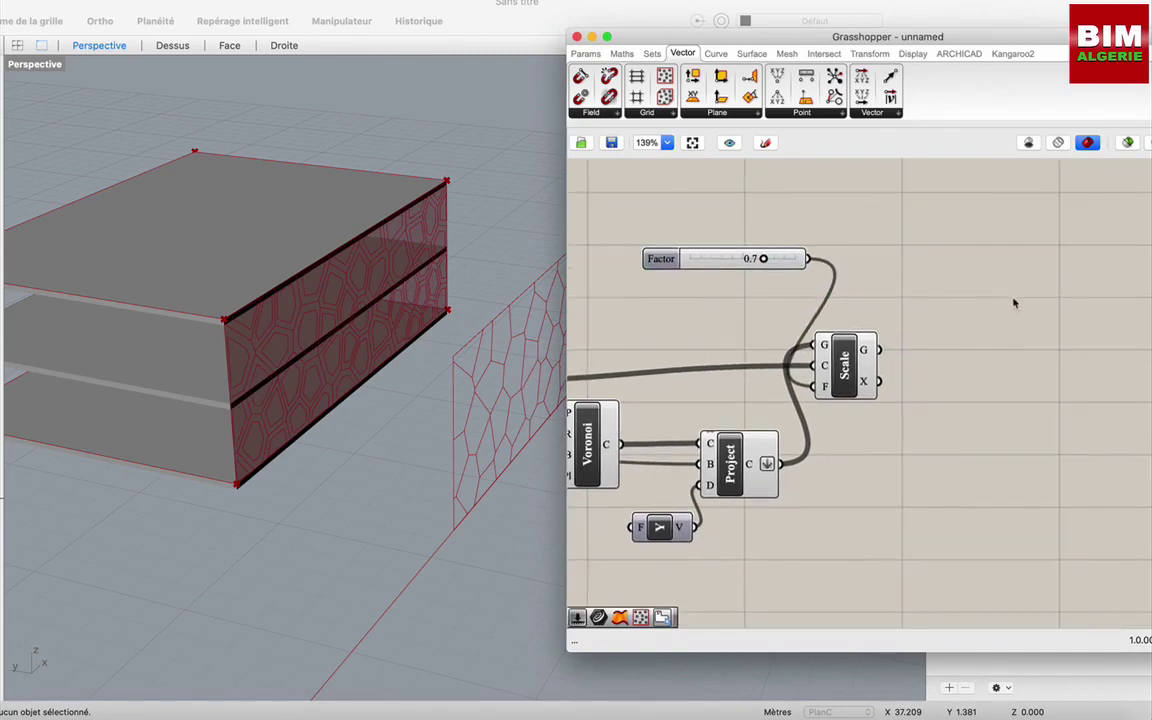
- Examine the Scale and curve Project outputs in turn to compare the scaled cells with the original projected ones
click(849, 368)
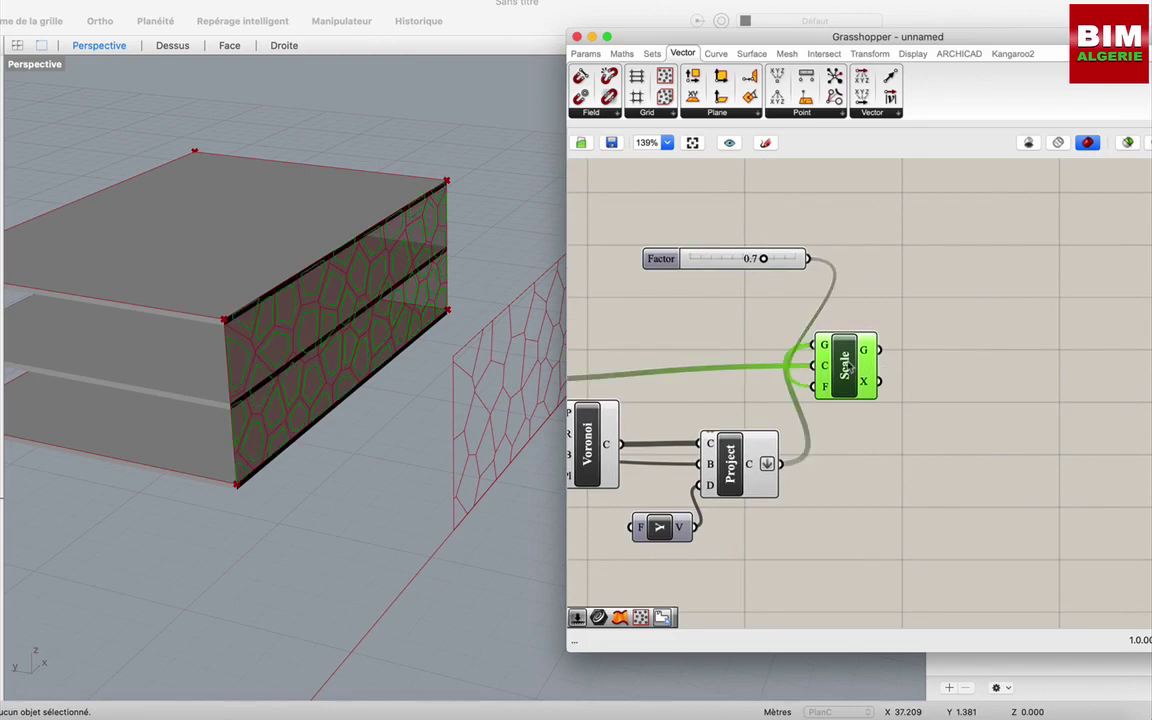
click(746, 457)
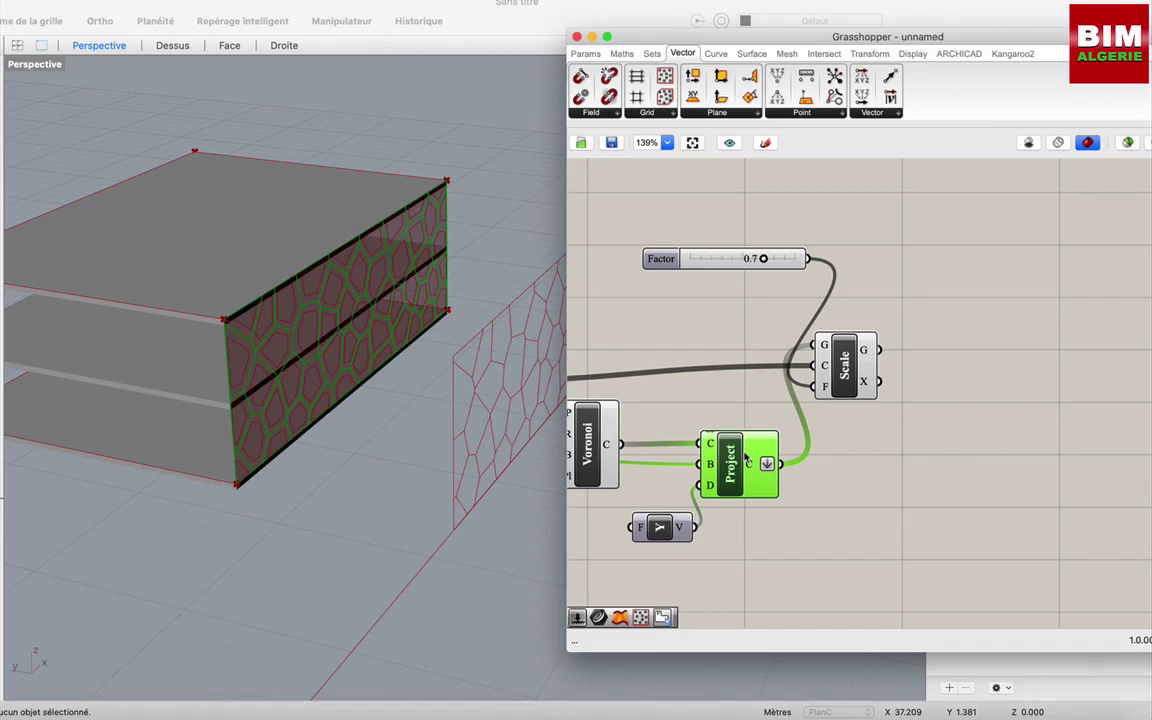
scroll(870, 418, down, 5)
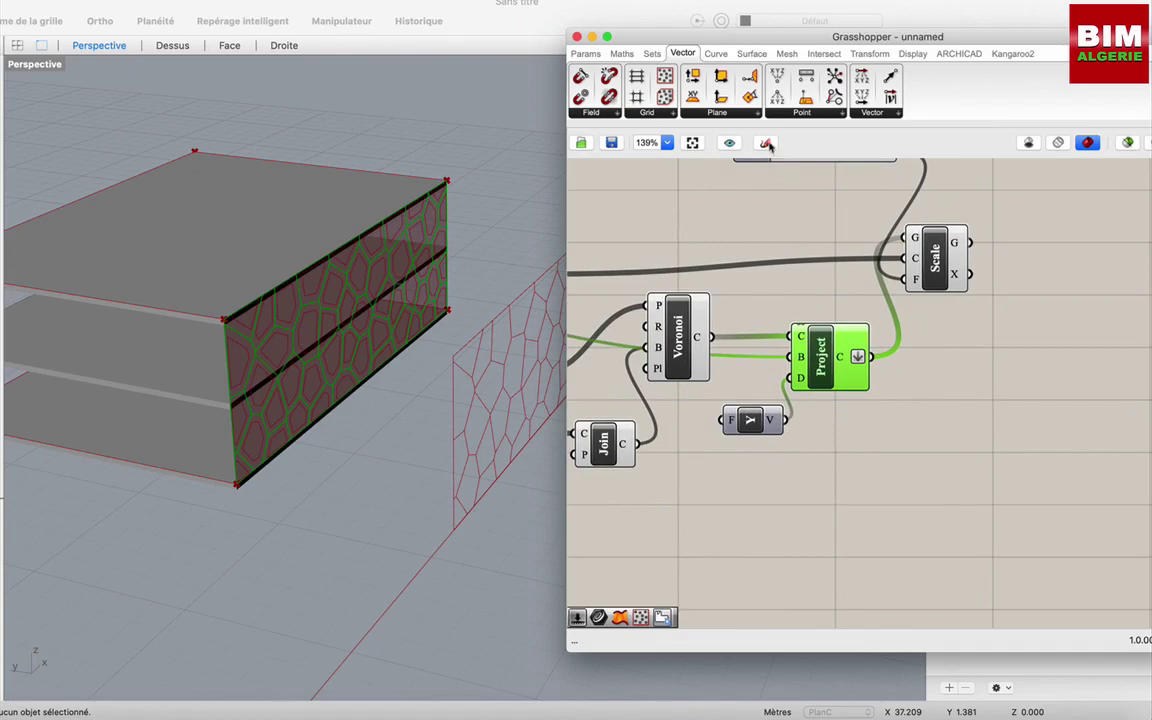
click(992, 344)
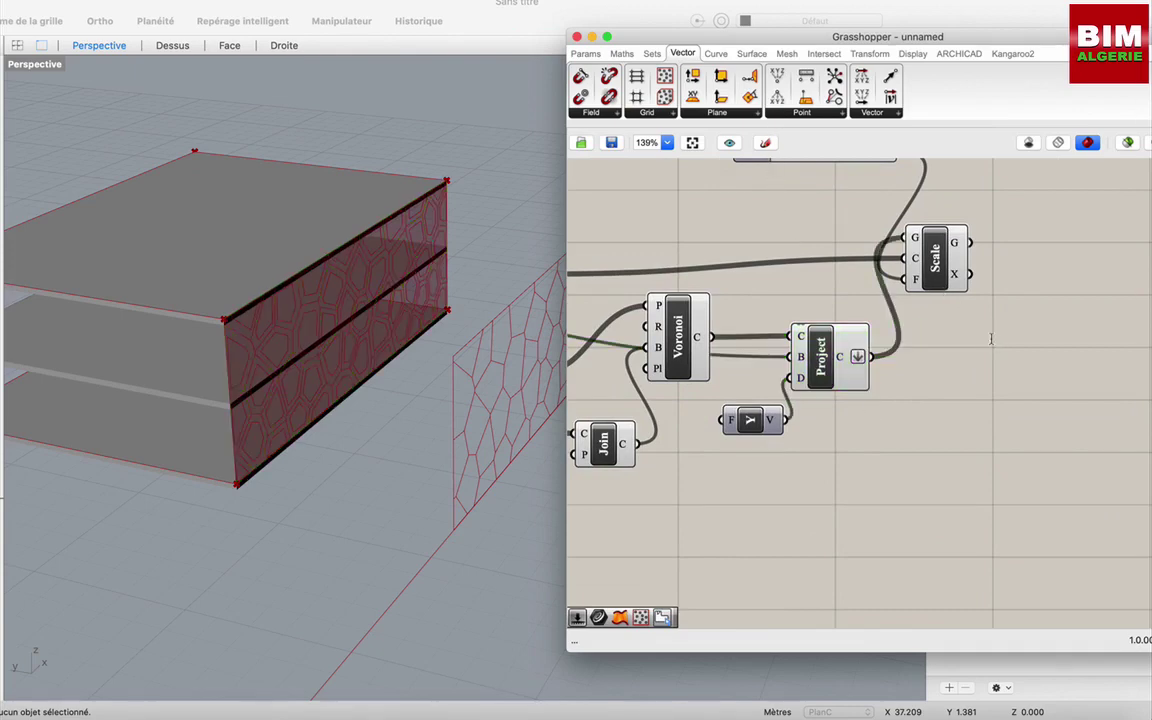
double_click(991, 339)
click(990, 383)
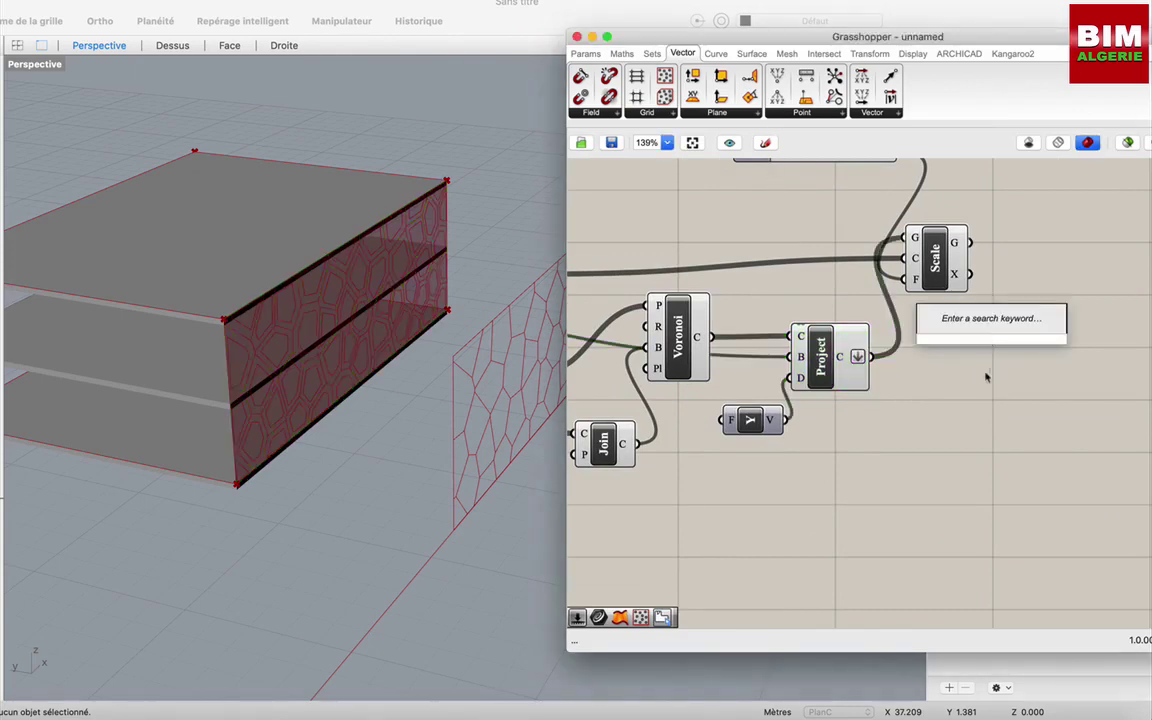
click(572, 2)
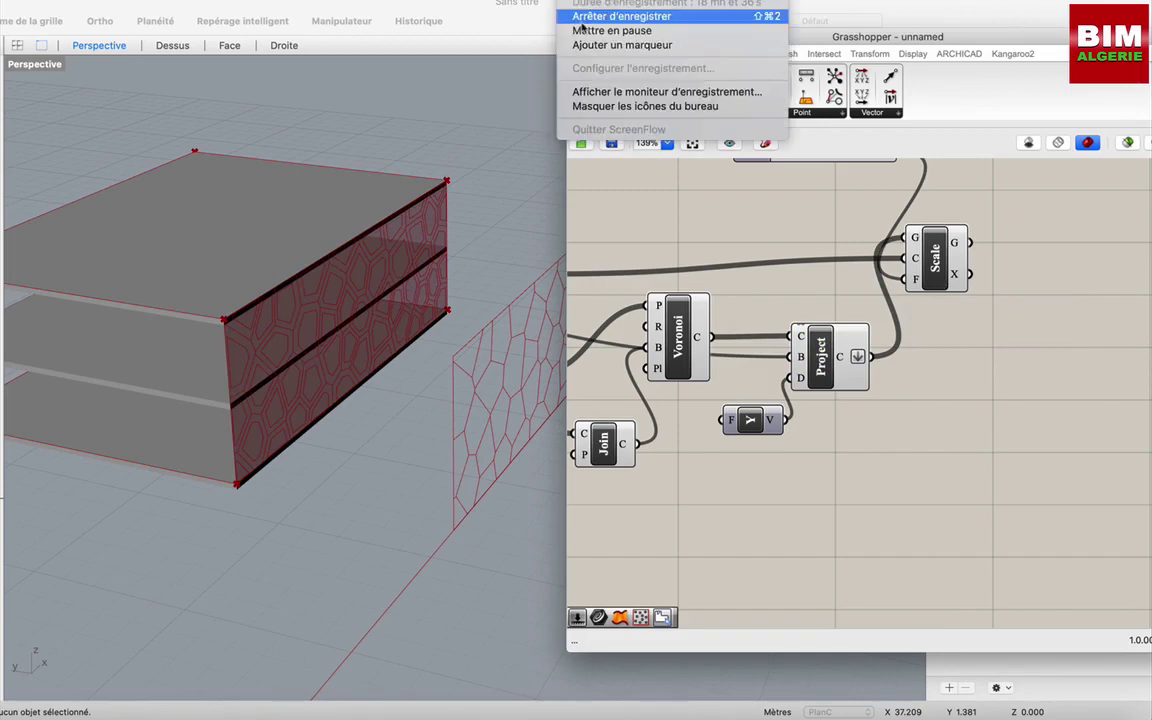
click(580, 30)
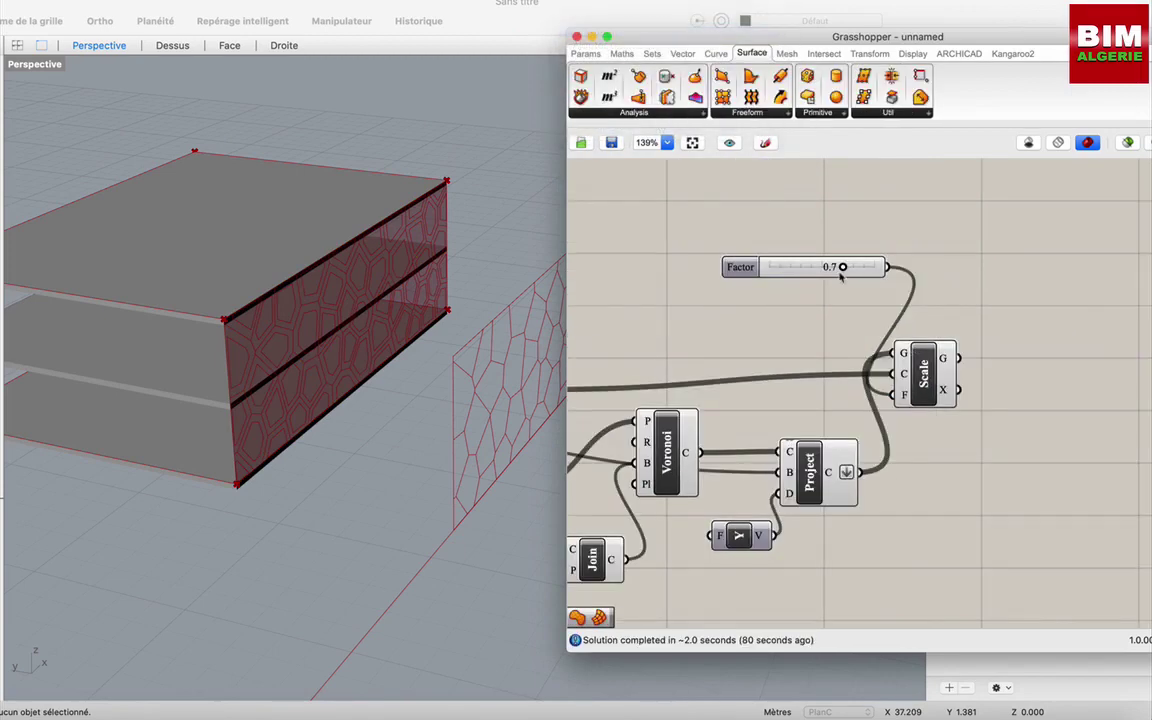
- Set the Scale component's Factor slider to 0.9
drag(842, 268, 851, 270)
drag(851, 268, 862, 270)
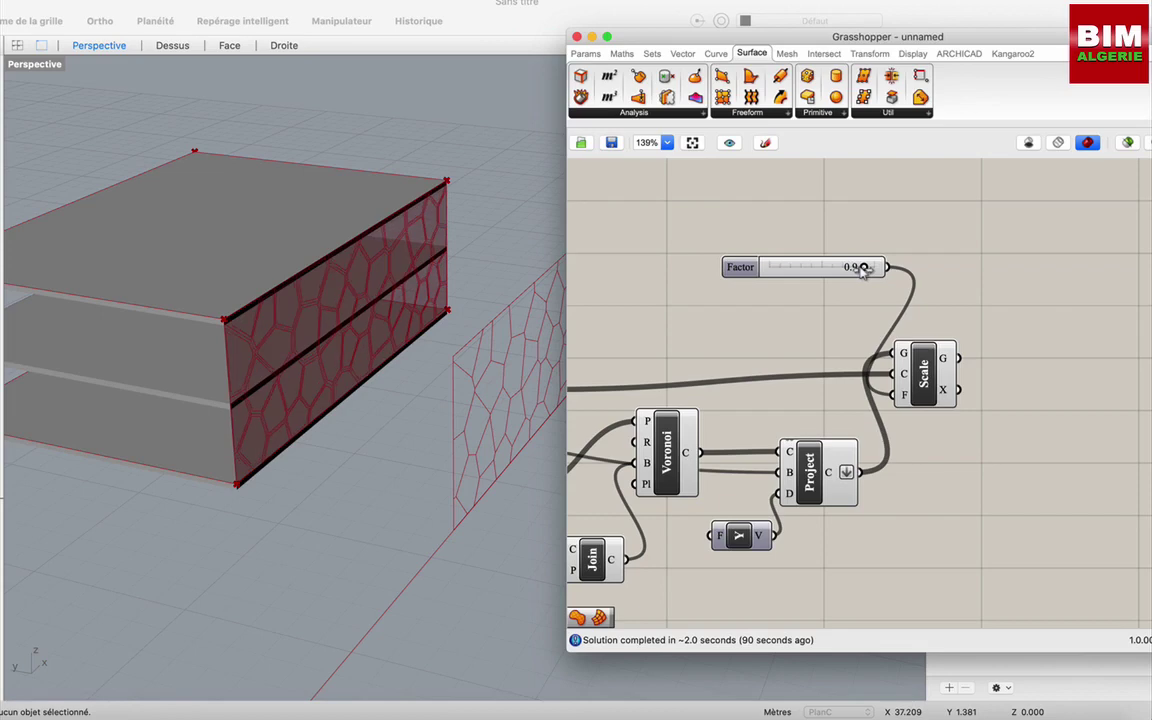
- Add an Extrude component beside Scale and connect Scale's G output to its B input
scroll(979, 329, right, 5)
scroll(979, 329, down, 3)
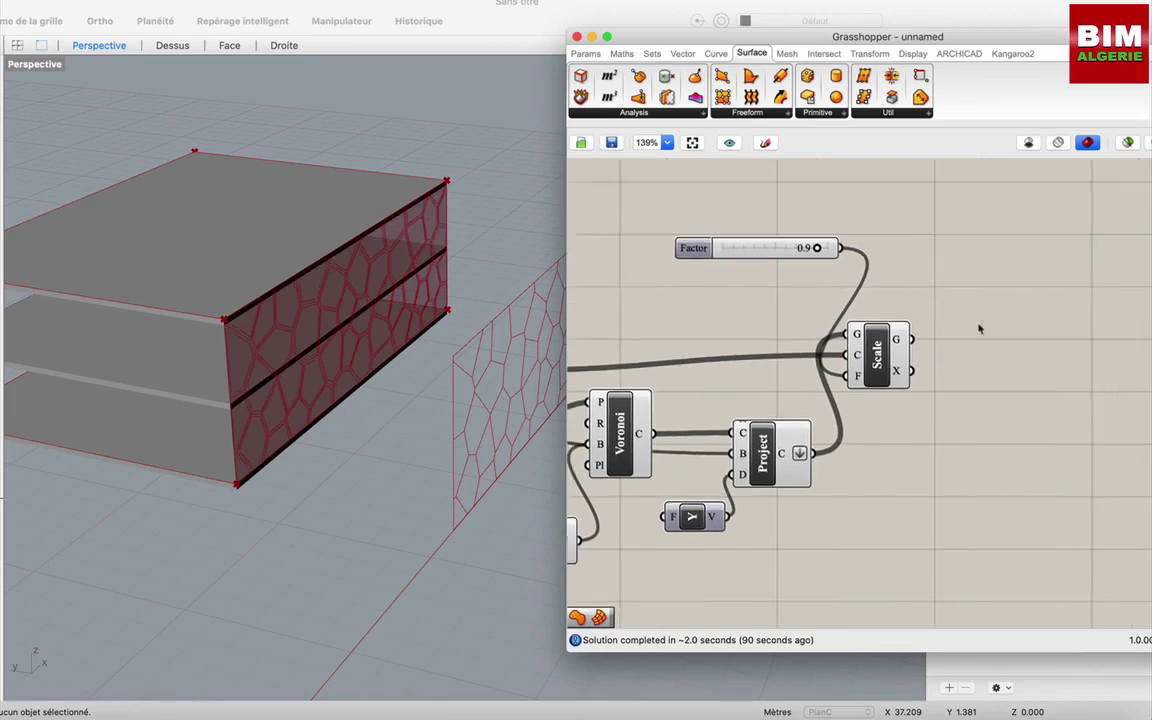
click(822, 318)
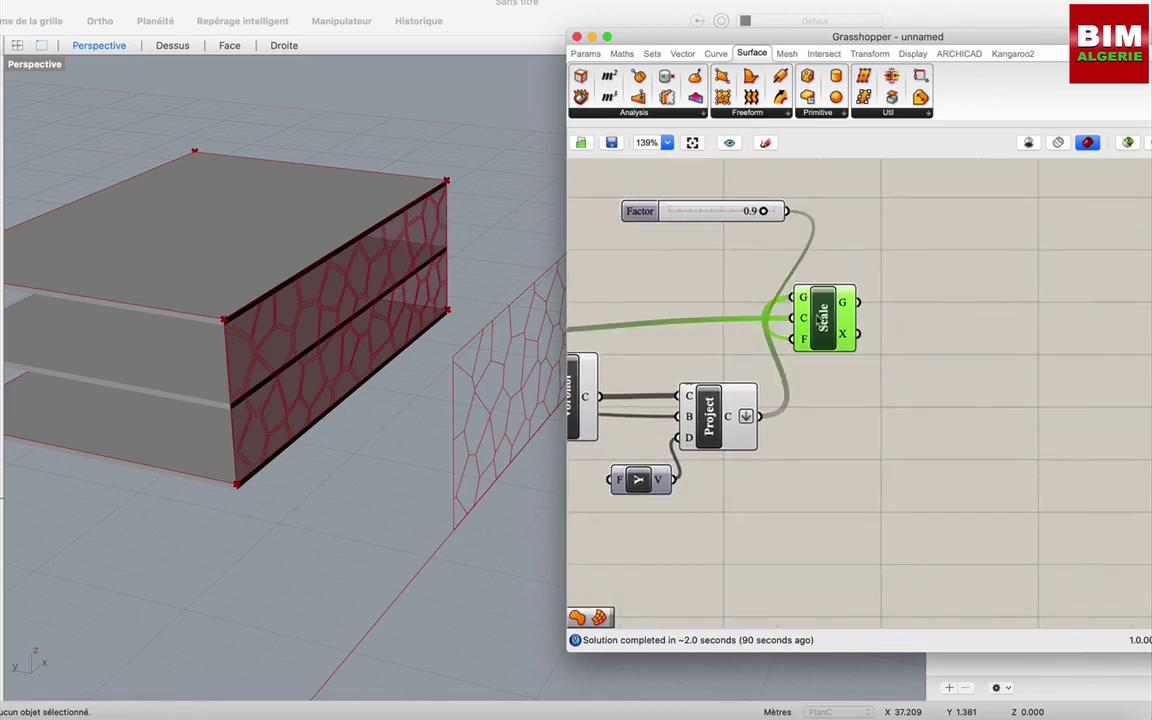
click(912, 313)
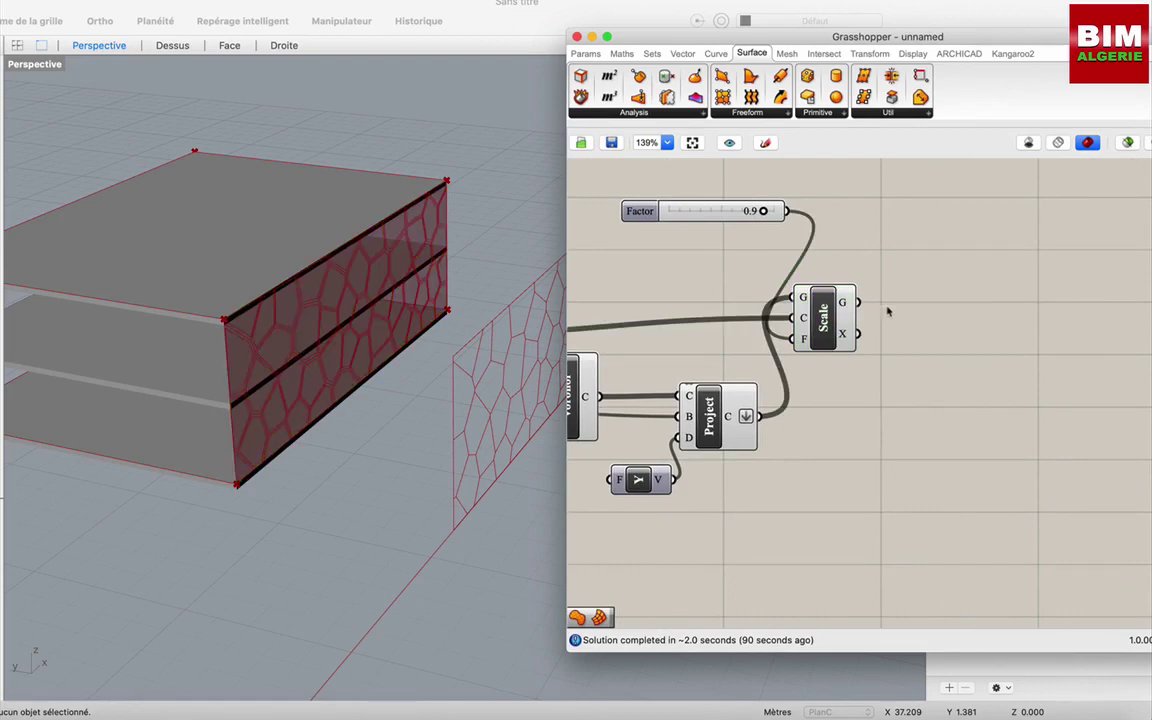
double_click(887, 310)
text(extr)
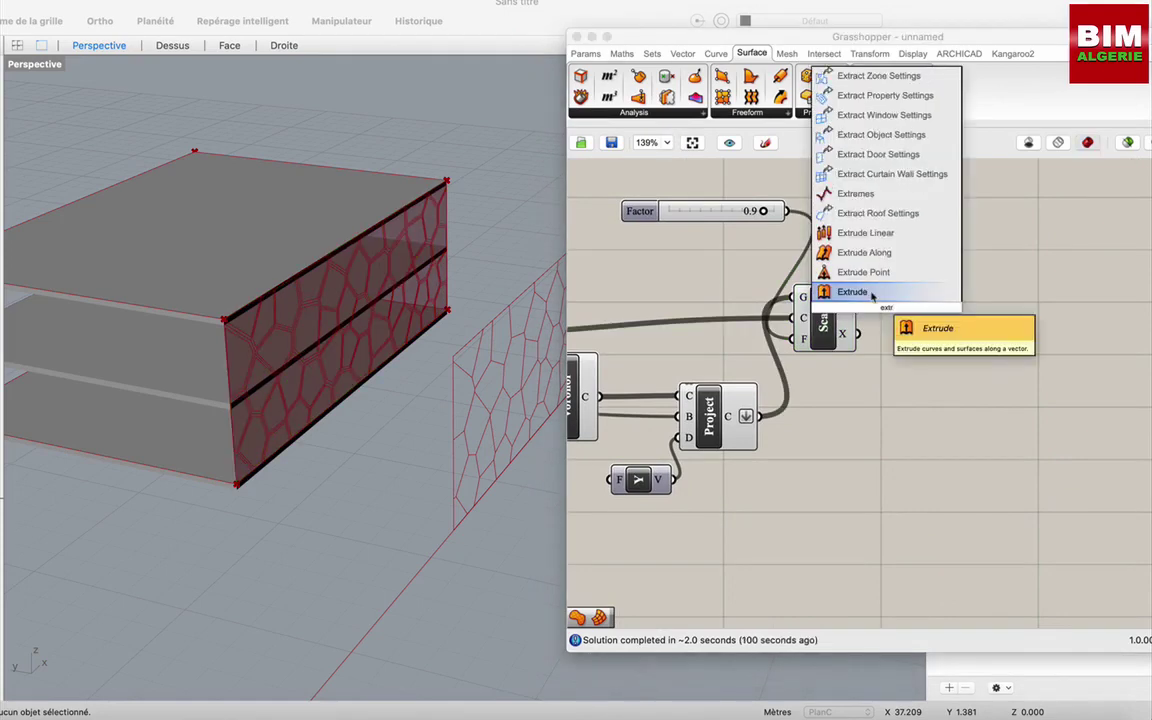
click(872, 293)
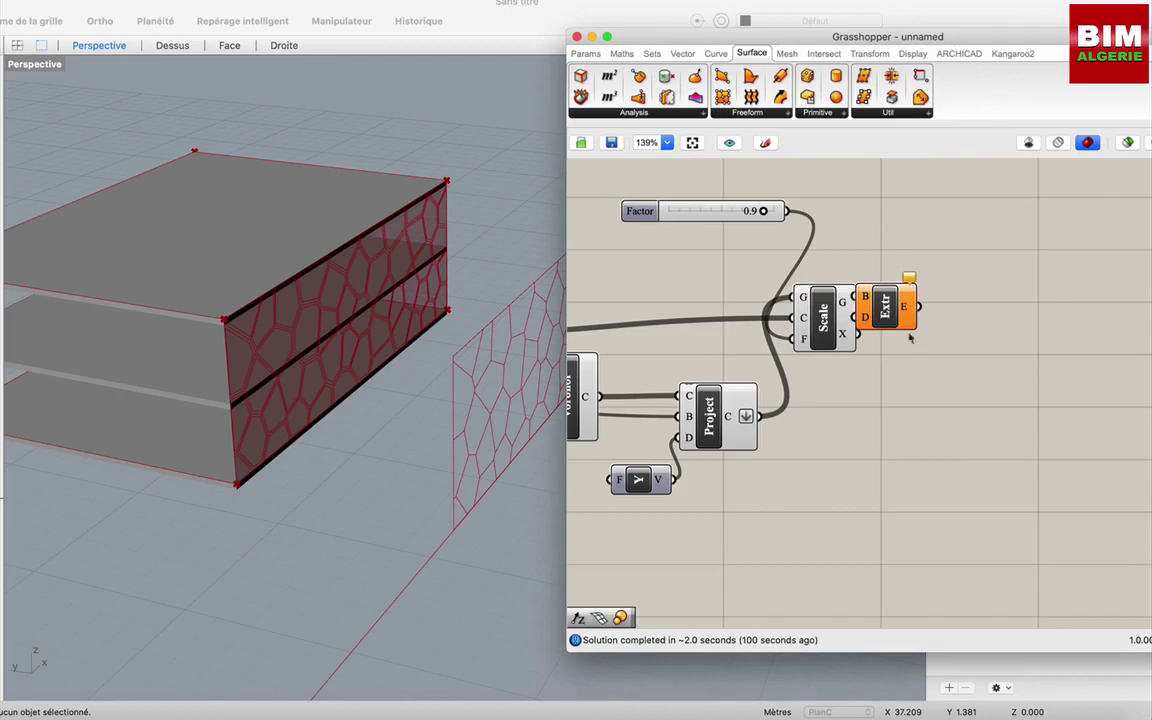
drag(893, 312, 946, 351)
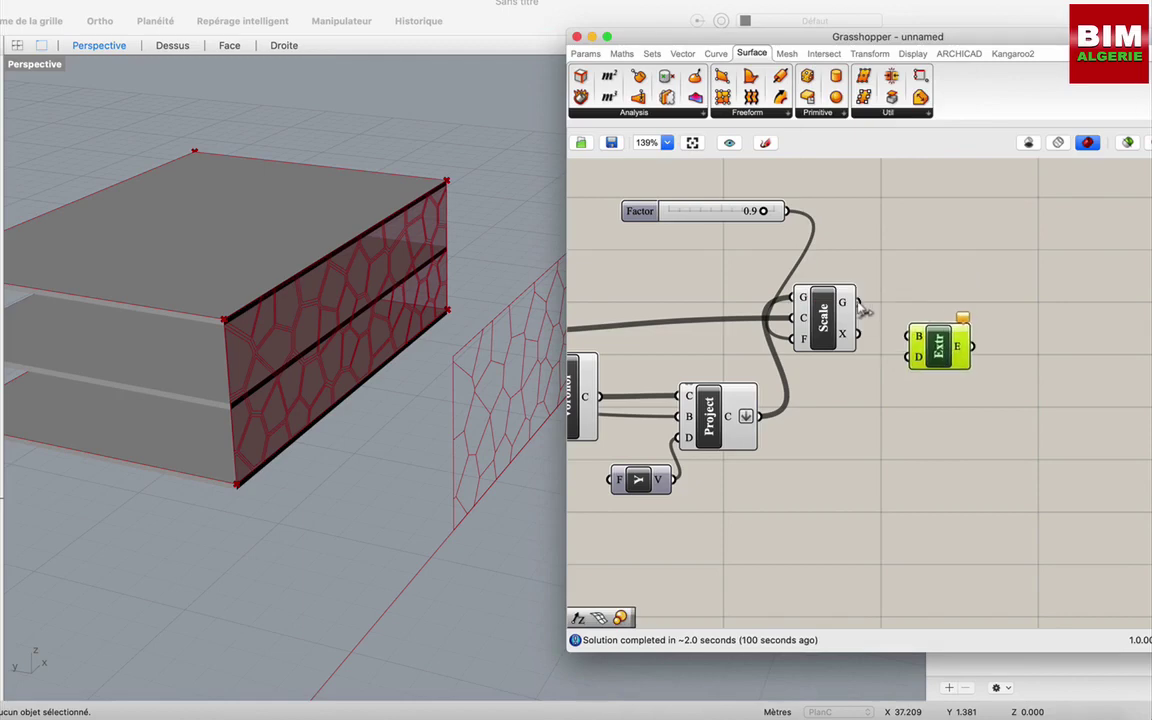
drag(857, 302, 911, 336)
- Add a Unit Y vector below Scale and connect its V output to the Extrude component's D input
click(891, 376)
double_click(890, 371)
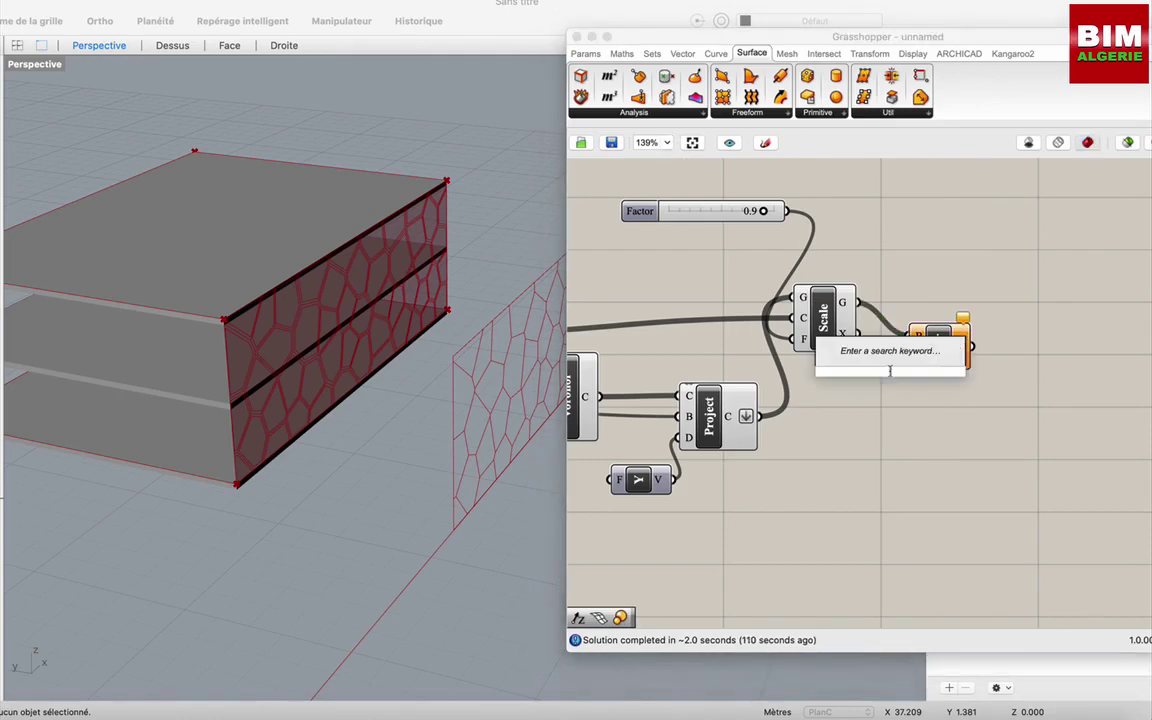
text(y)
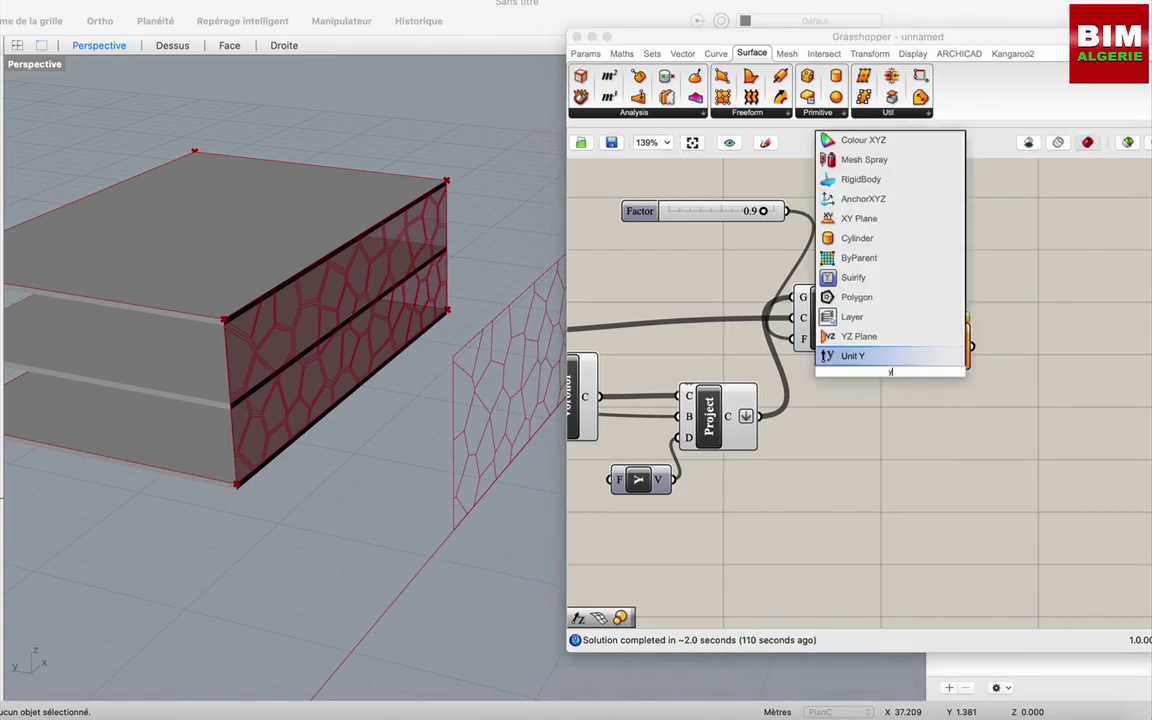
key(Return)
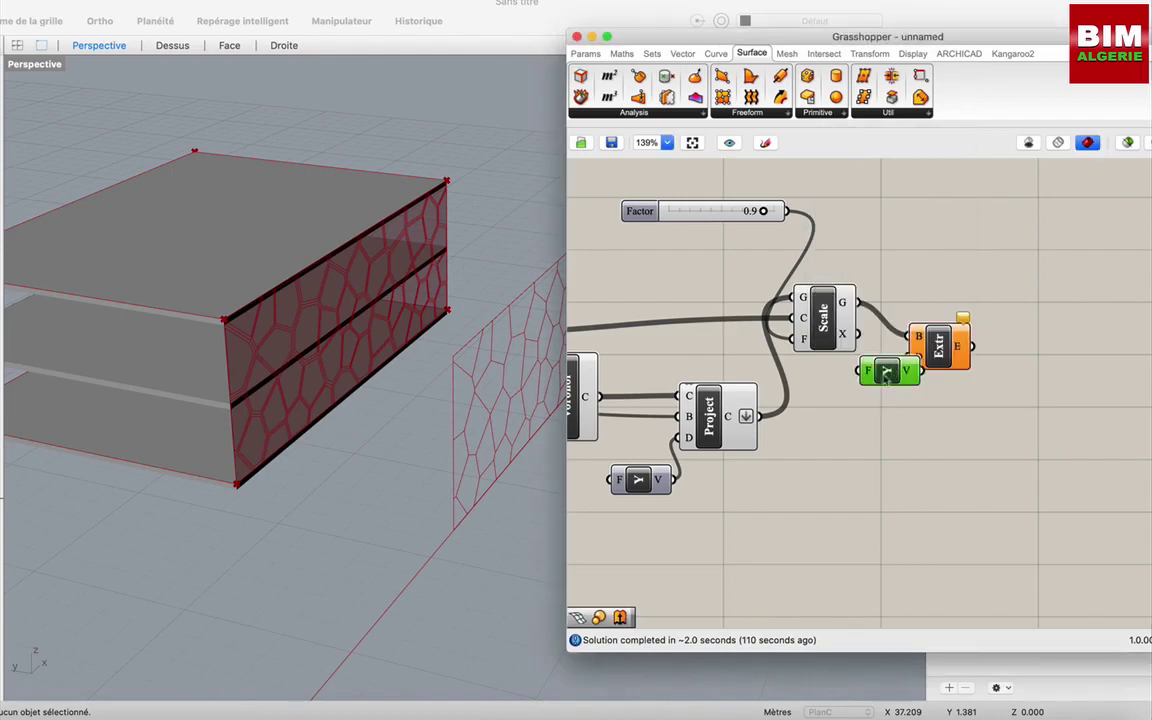
drag(880, 382, 856, 404)
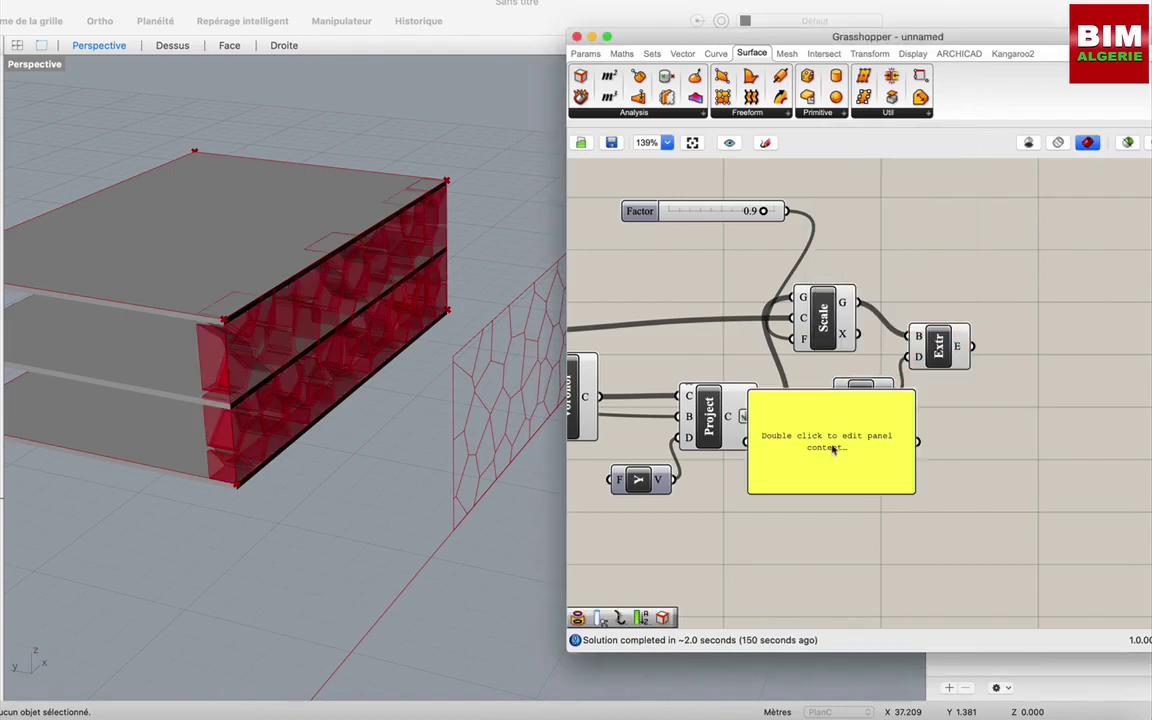
- Set the new panel's content to -0.4, shrink it, and connect it to the F input of the Unit Y feeding Extrude
click(826, 449)
double_click(826, 446)
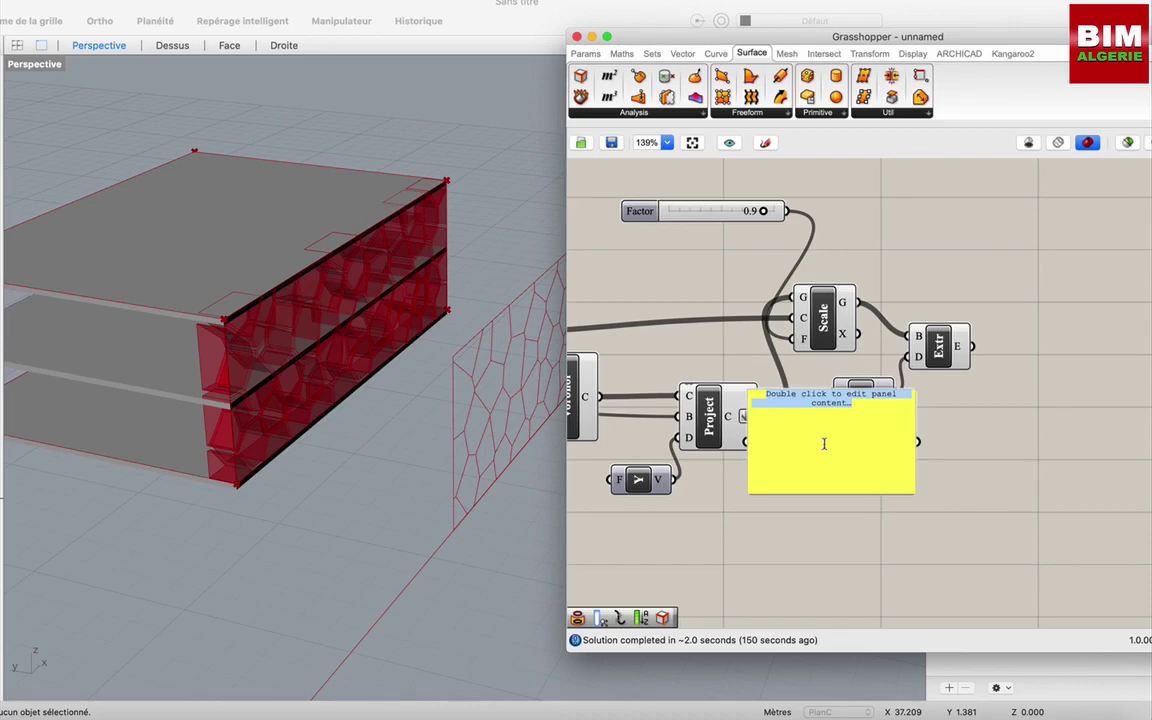
key(BackSpace)
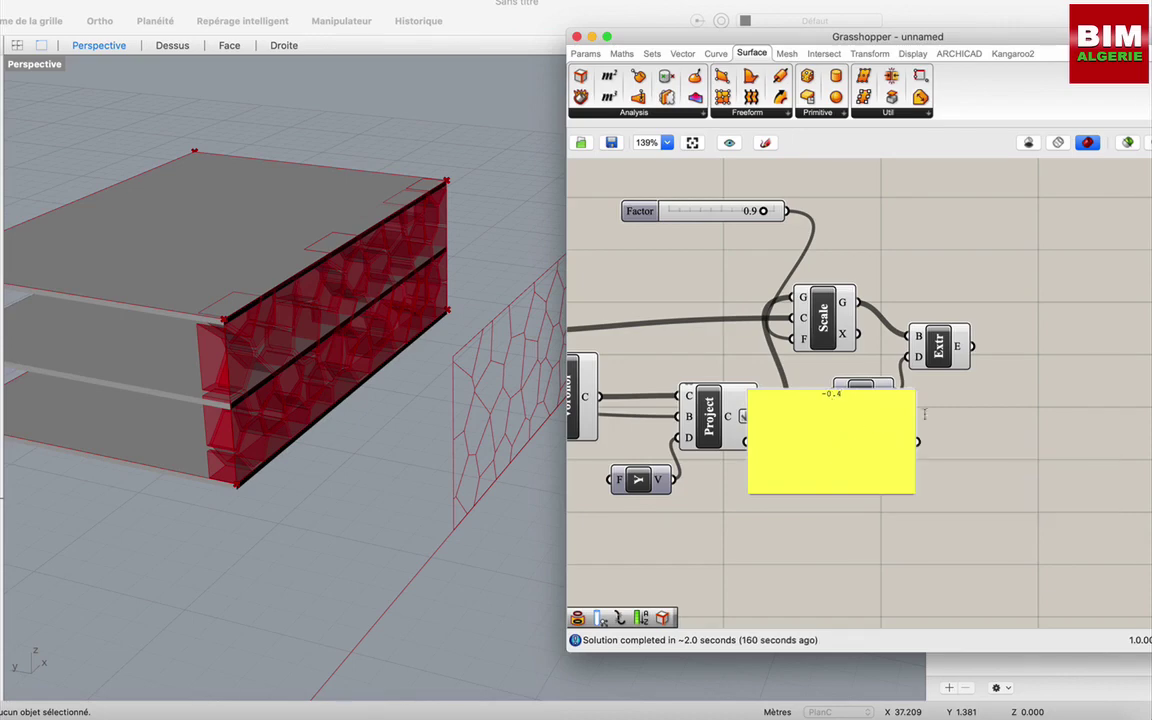
click(956, 411)
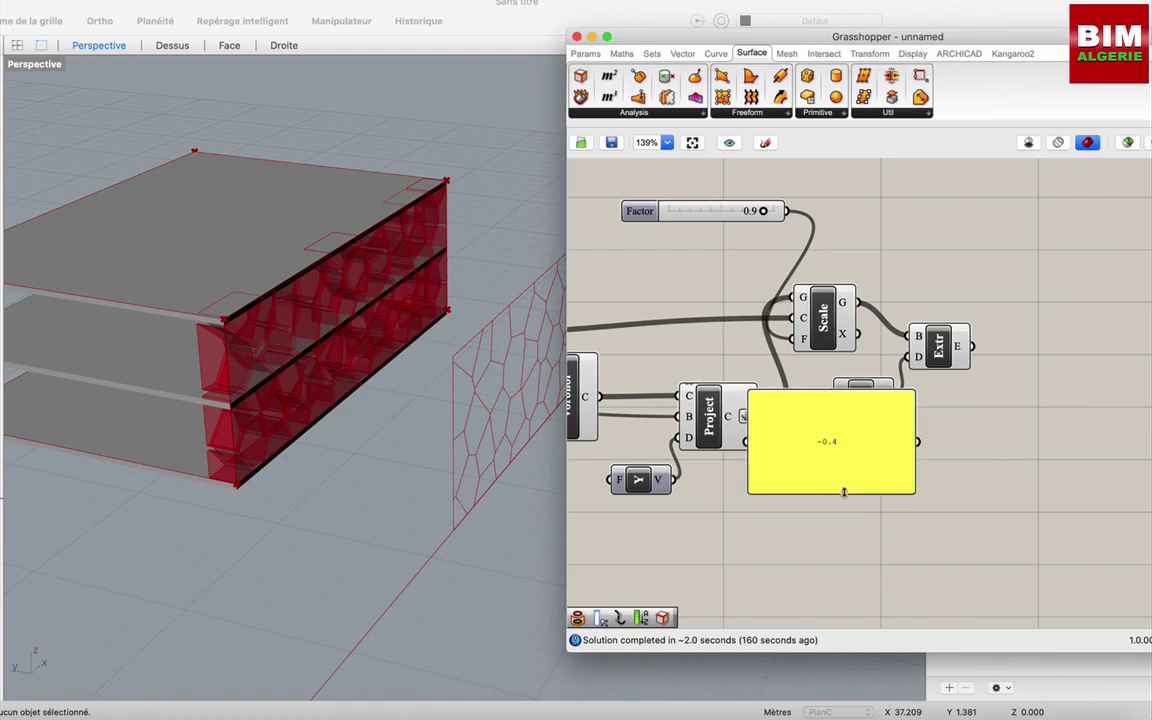
mouse_move(844, 492)
mouse_down()
mouse_move(845, 449)
mouse_move(757, 401)
mouse_move(843, 399)
mouse_move(890, 415)
mouse_move(826, 494)
mouse_move(838, 395)
mouse_up()
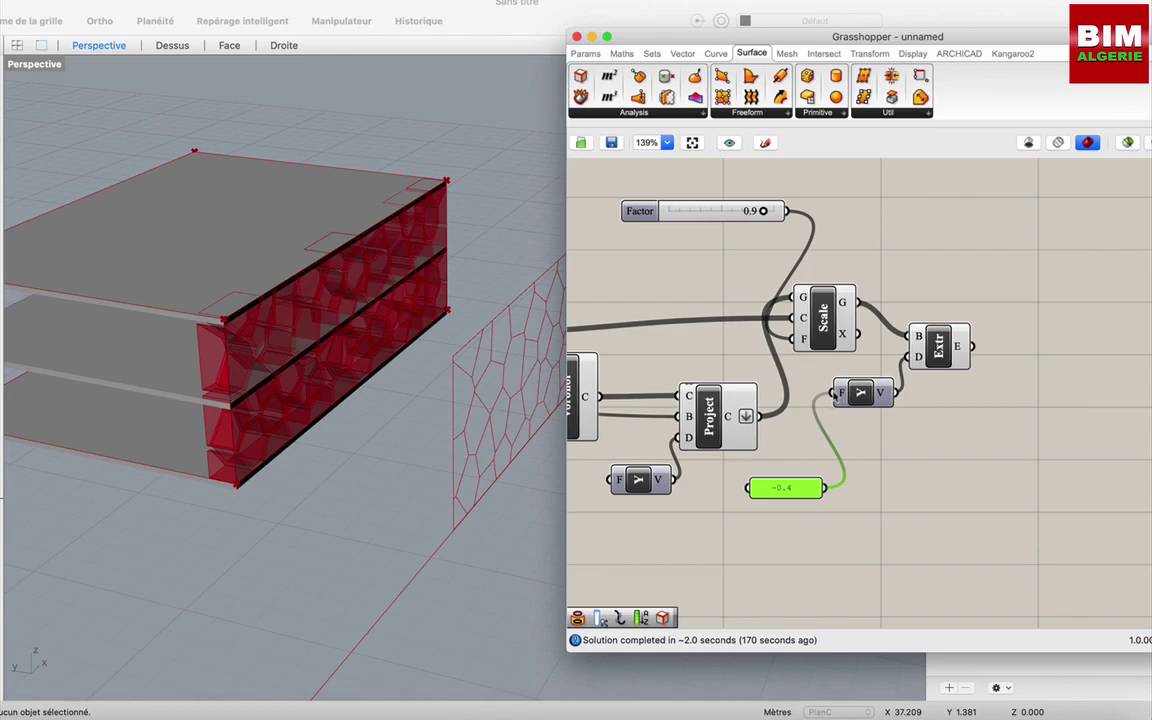
click(929, 404)
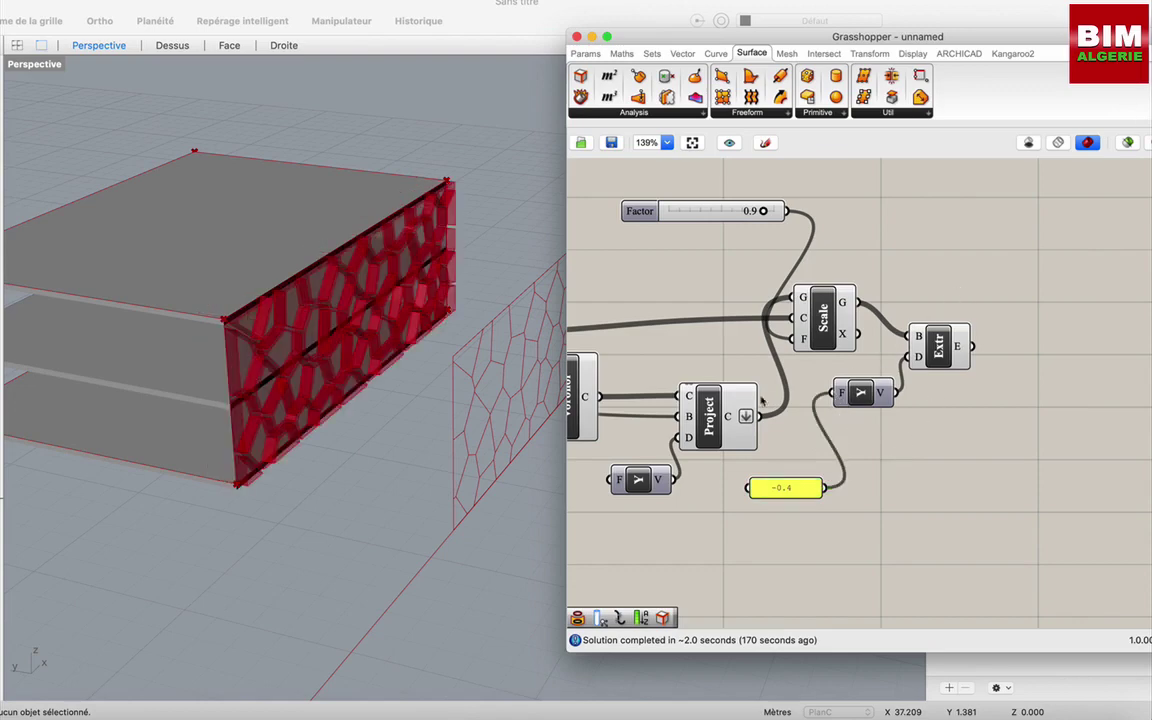
- Duplicate the Extrude and its Unit Y below the originals and connect Project's C output to the copied Extrude's B input
click(941, 355)
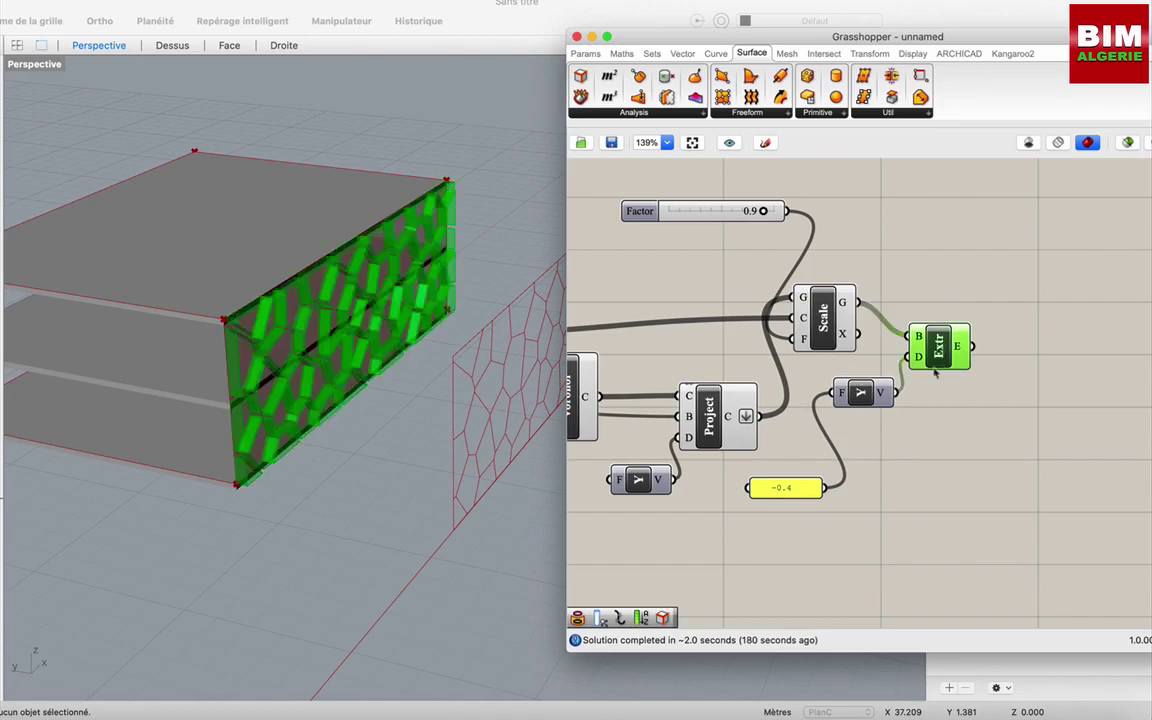
drag(993, 450, 873, 357)
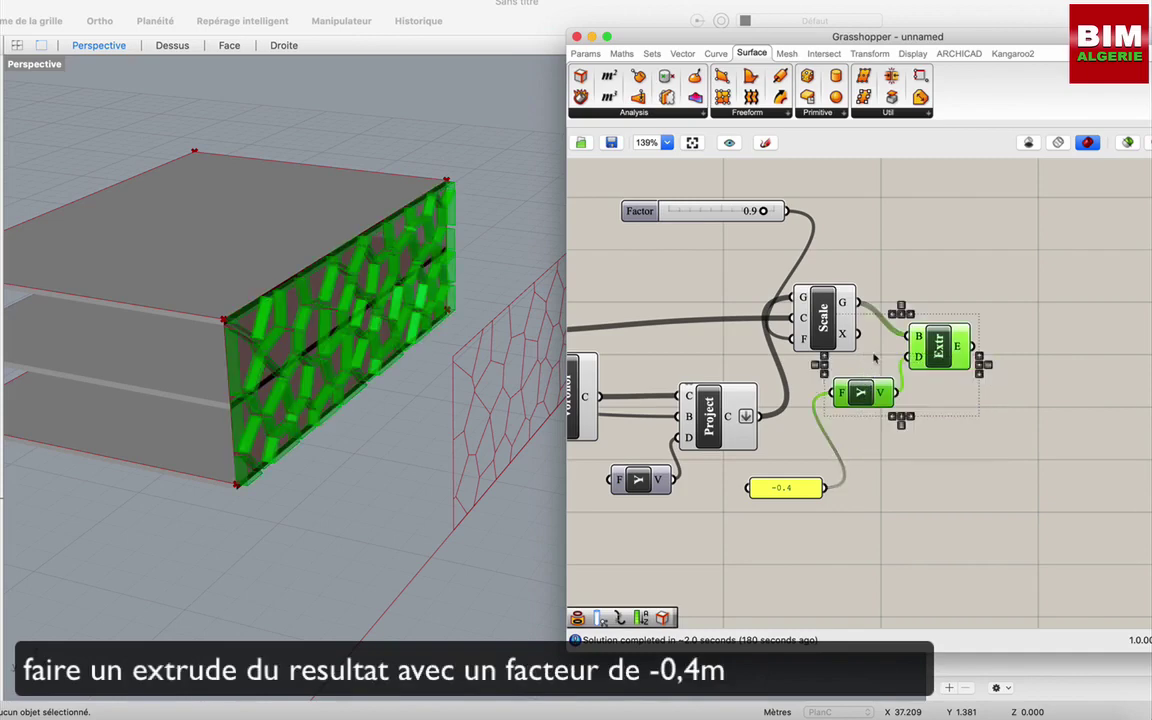
key(super+v)
drag(966, 376, 996, 450)
click(800, 450)
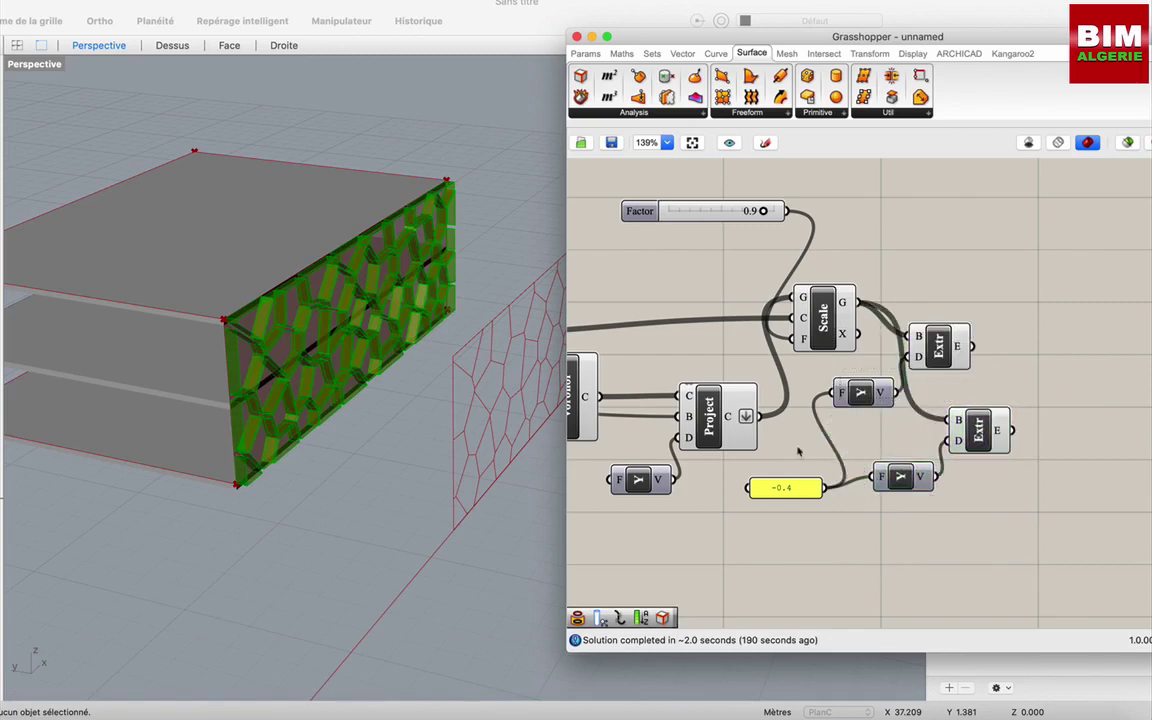
drag(762, 417, 950, 424)
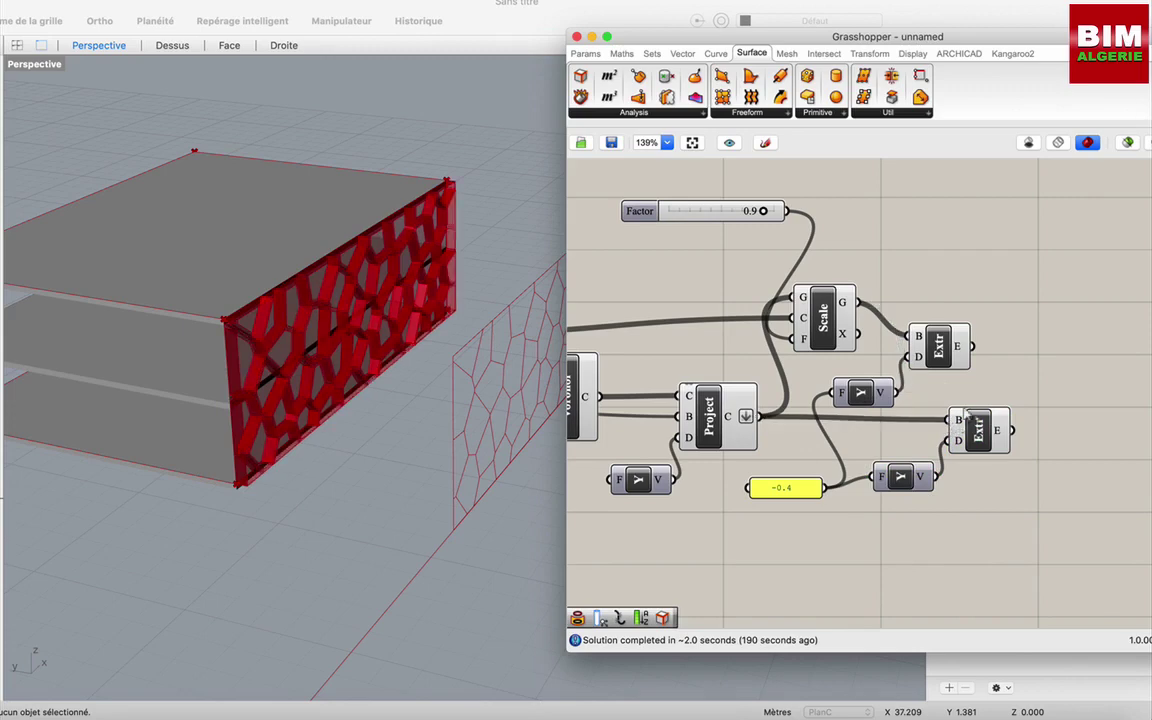
- Add an ARCHICAD Morph Solid component beside Cap
scroll(1036, 342, right, 5)
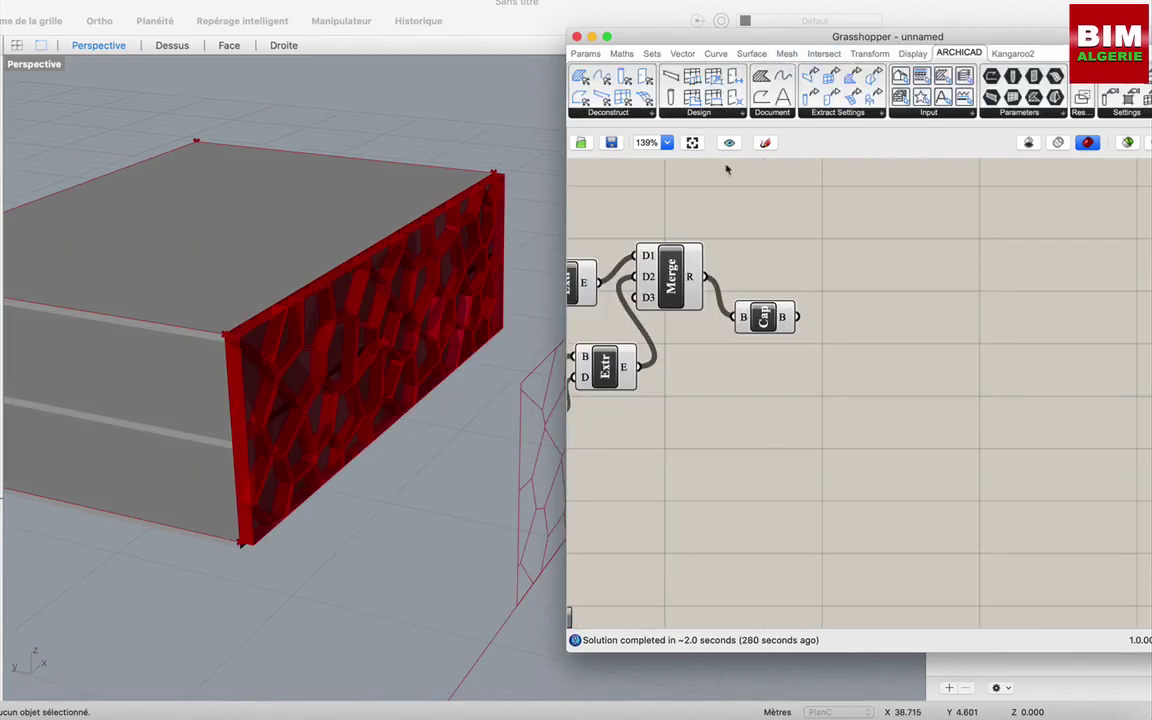
click(727, 114)
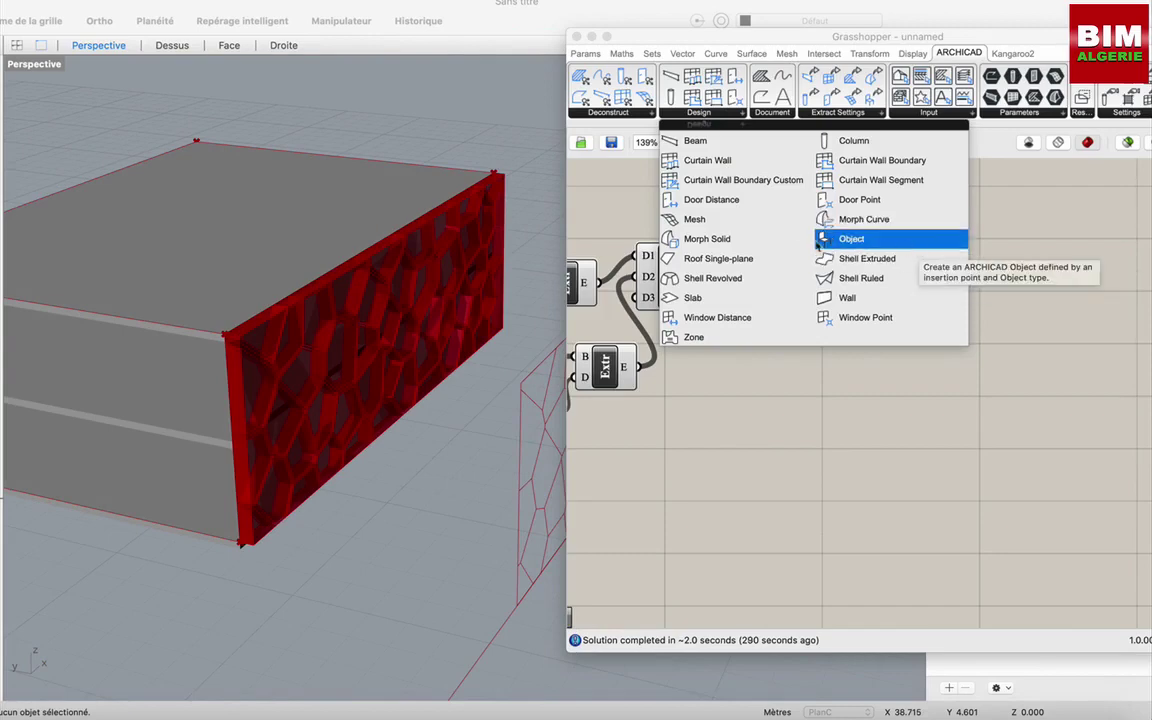
click(705, 238)
click(765, 317)
click(908, 378)
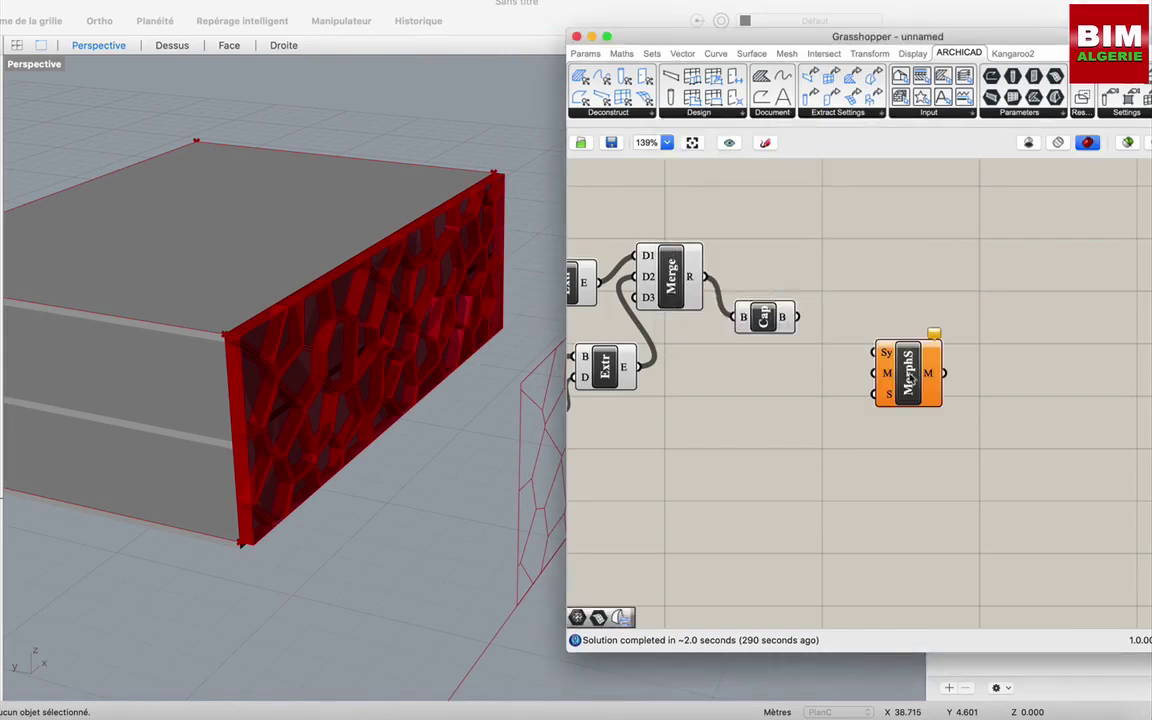
- Add a Boolean Toggle above the Morph Solid component and connect it to the Sy input
mouse_move(886, 355)
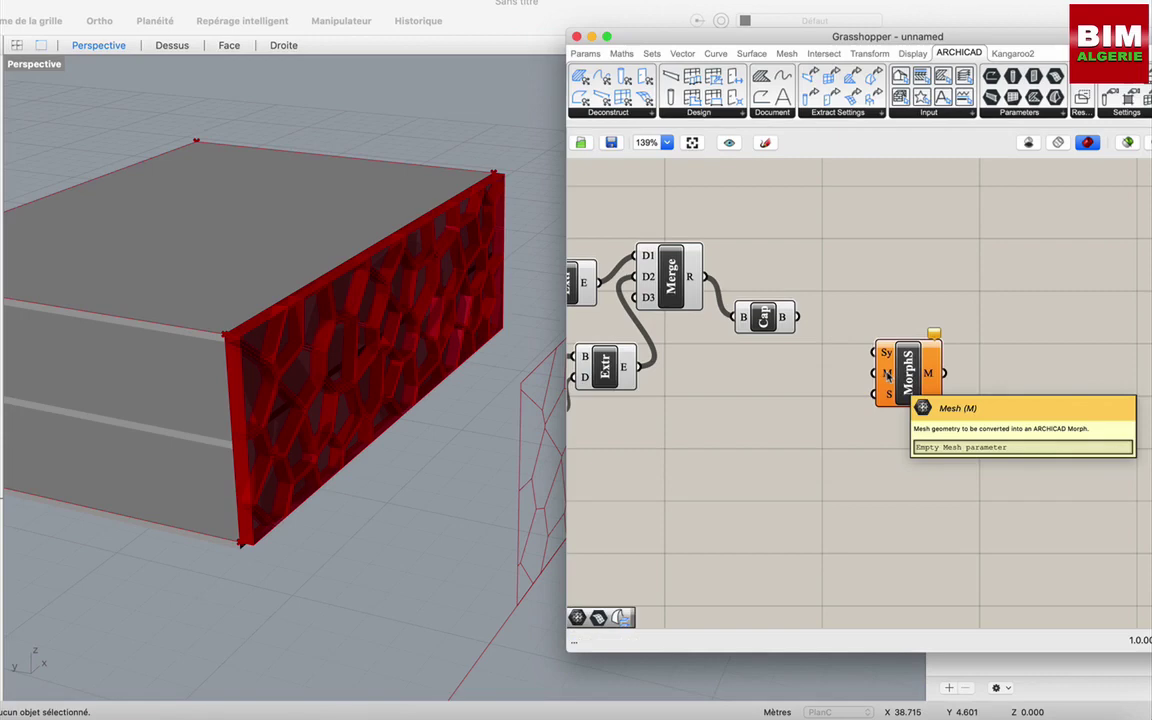
double_click(827, 364)
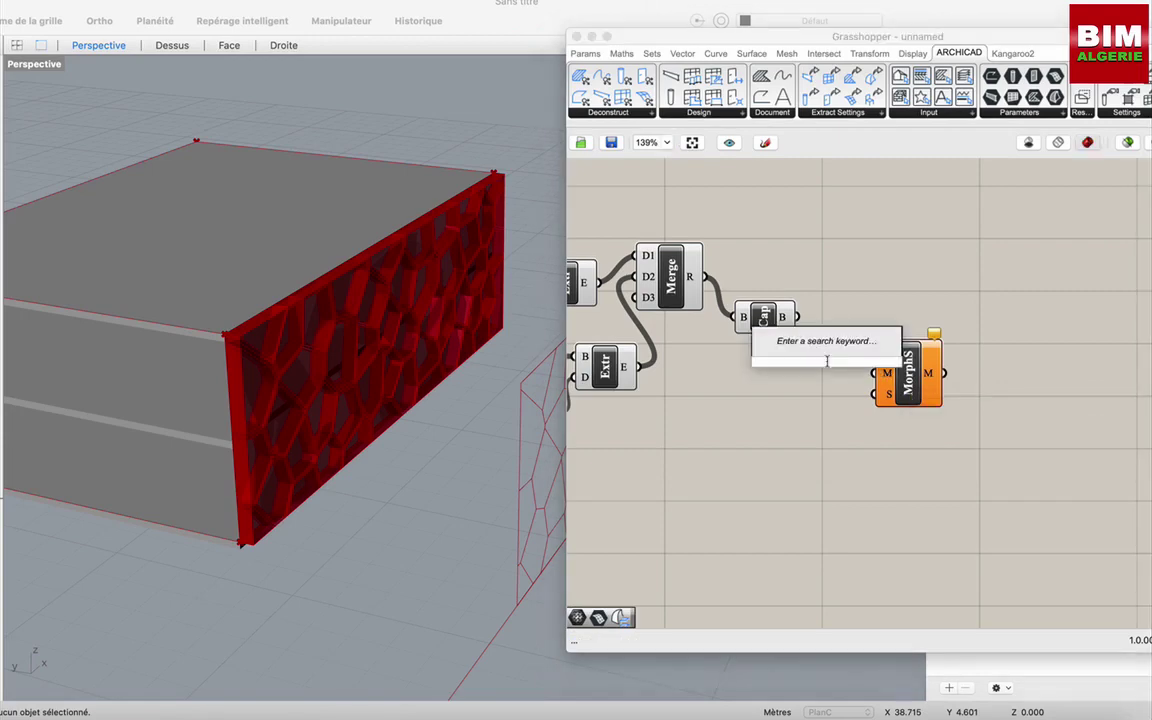
text(tog)
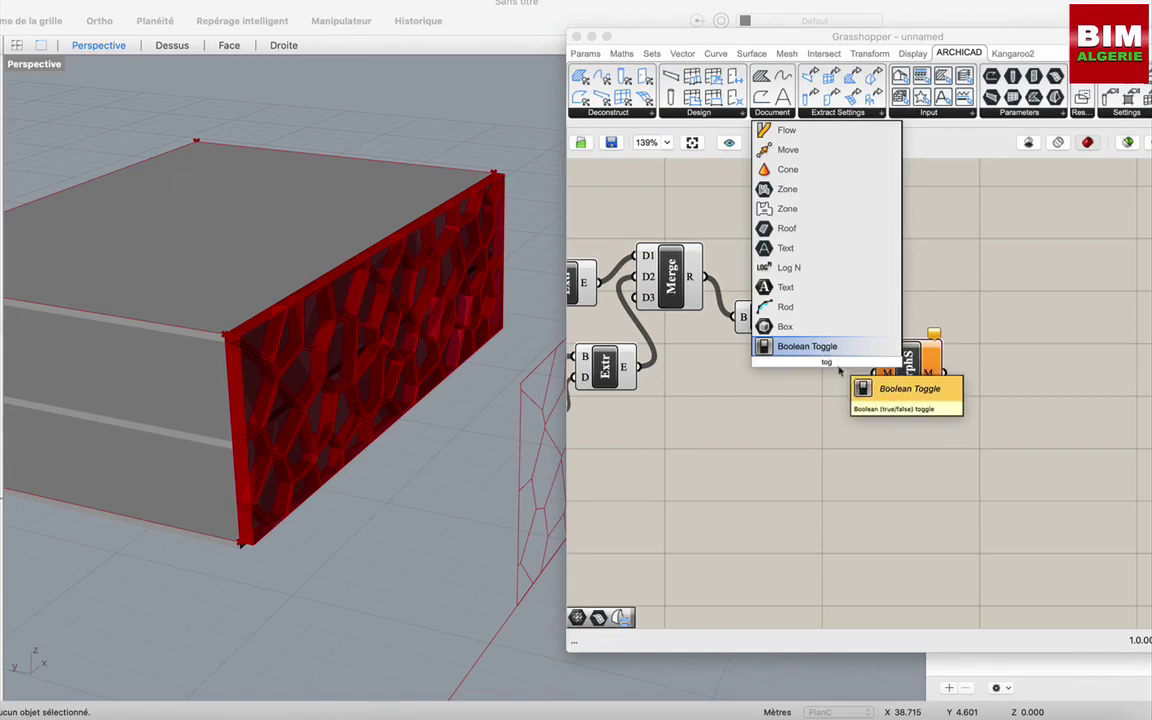
click(824, 350)
mouse_move(872, 370)
mouse_down()
mouse_move(908, 282)
mouse_move(872, 357)
mouse_up()
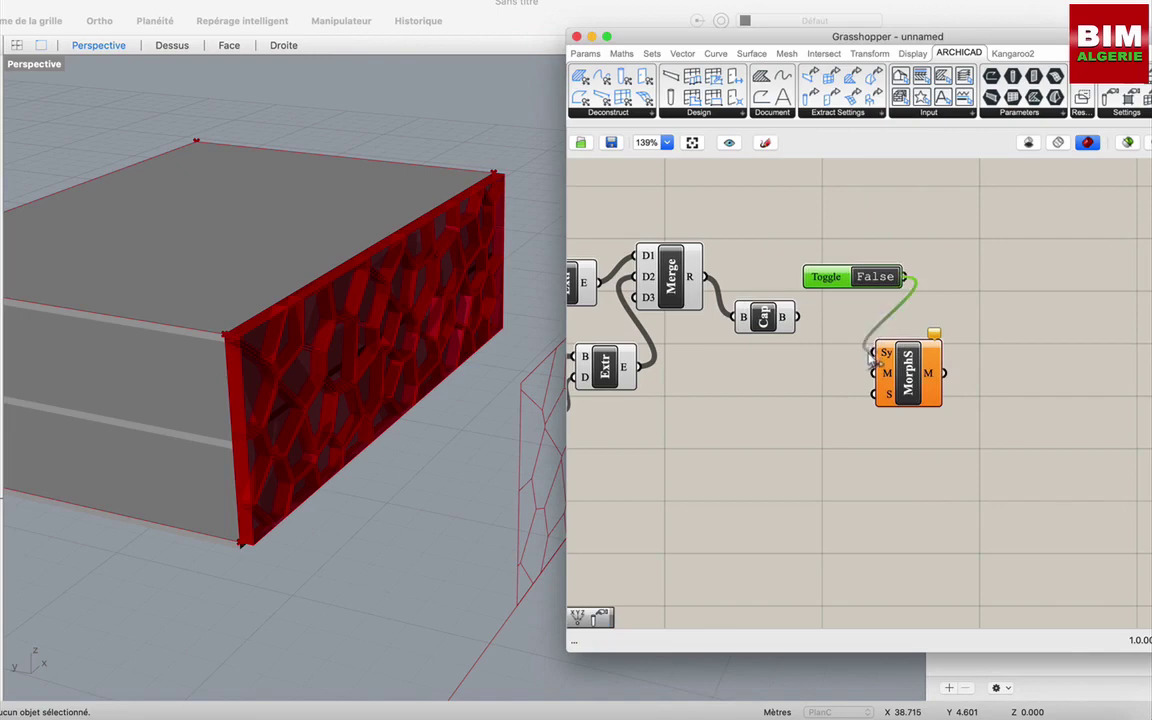
- Add a Mesh parameter, feed it from Cap's B output, and connect it to the Morph Solid's M input
click(797, 391)
double_click(797, 391)
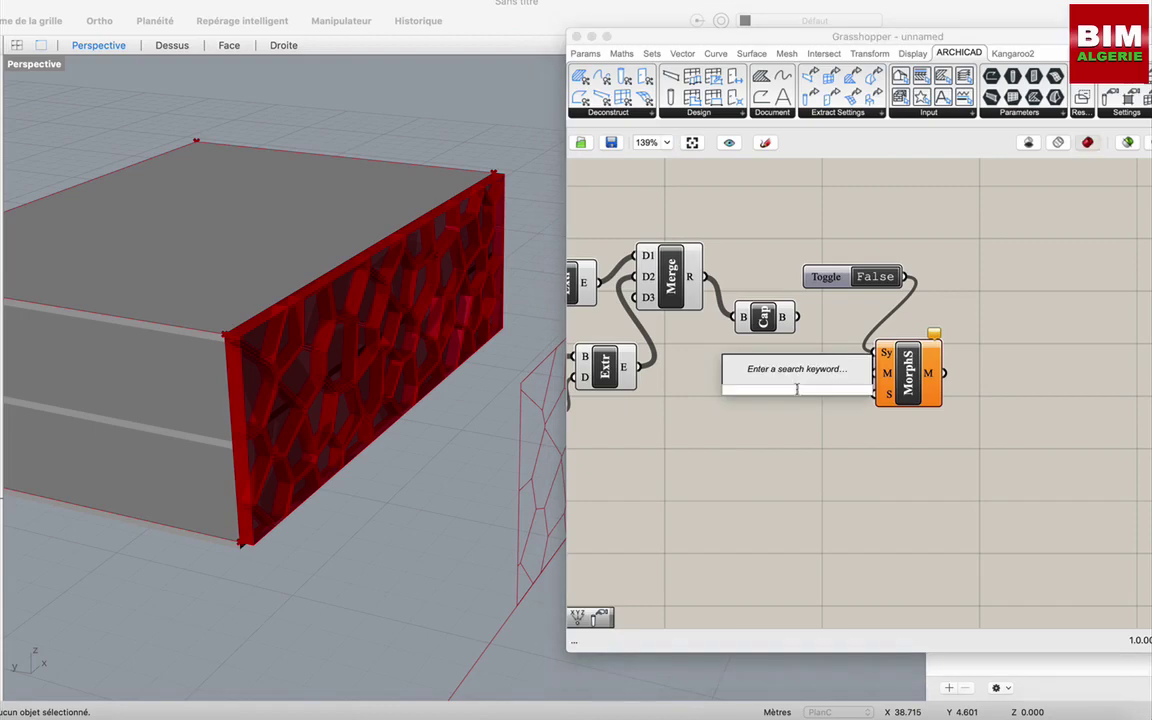
text(mesh)
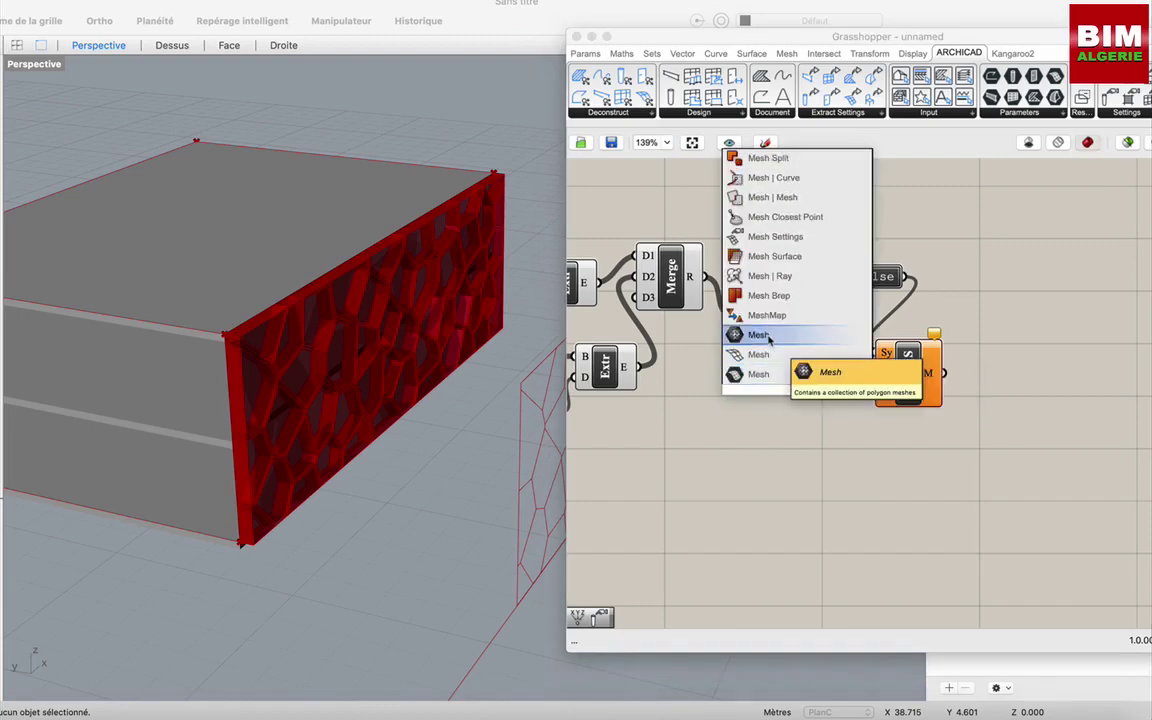
click(768, 337)
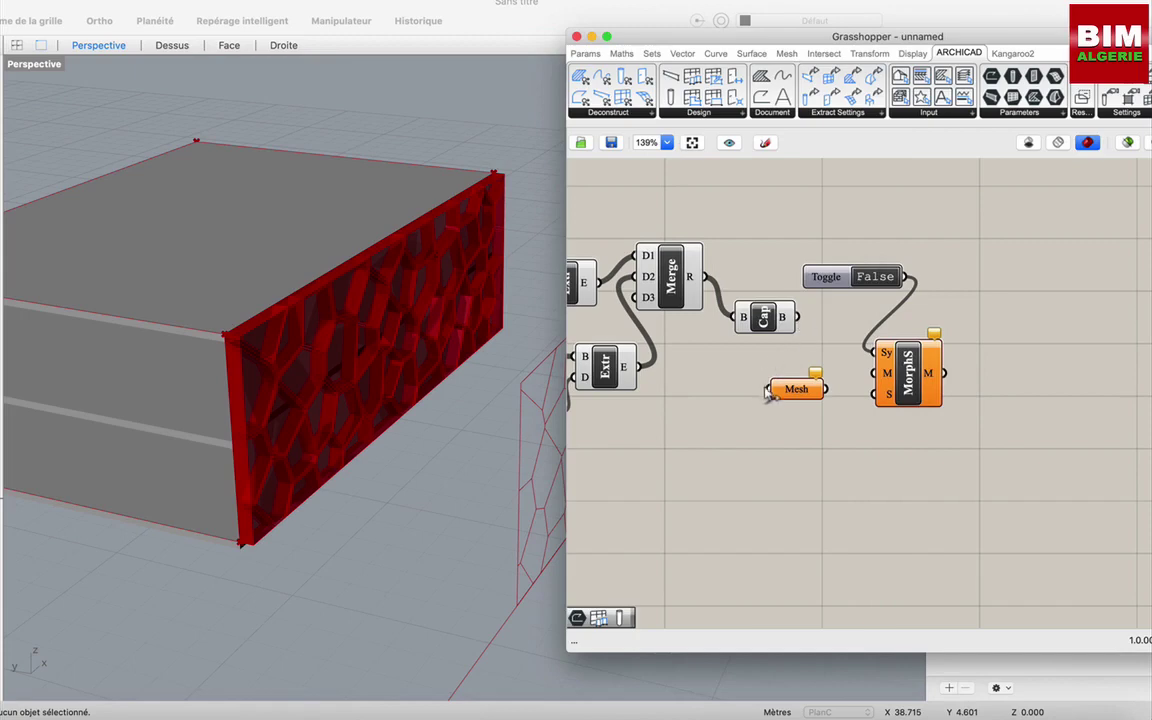
drag(770, 393, 797, 317)
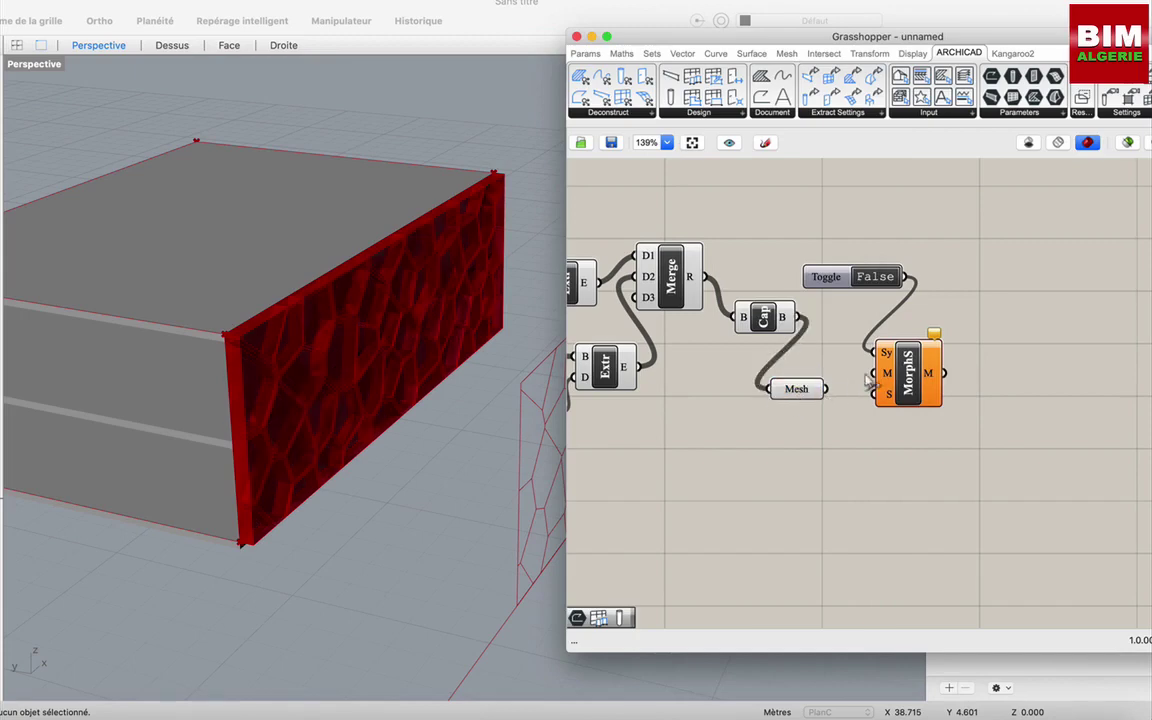
drag(826, 389, 877, 374)
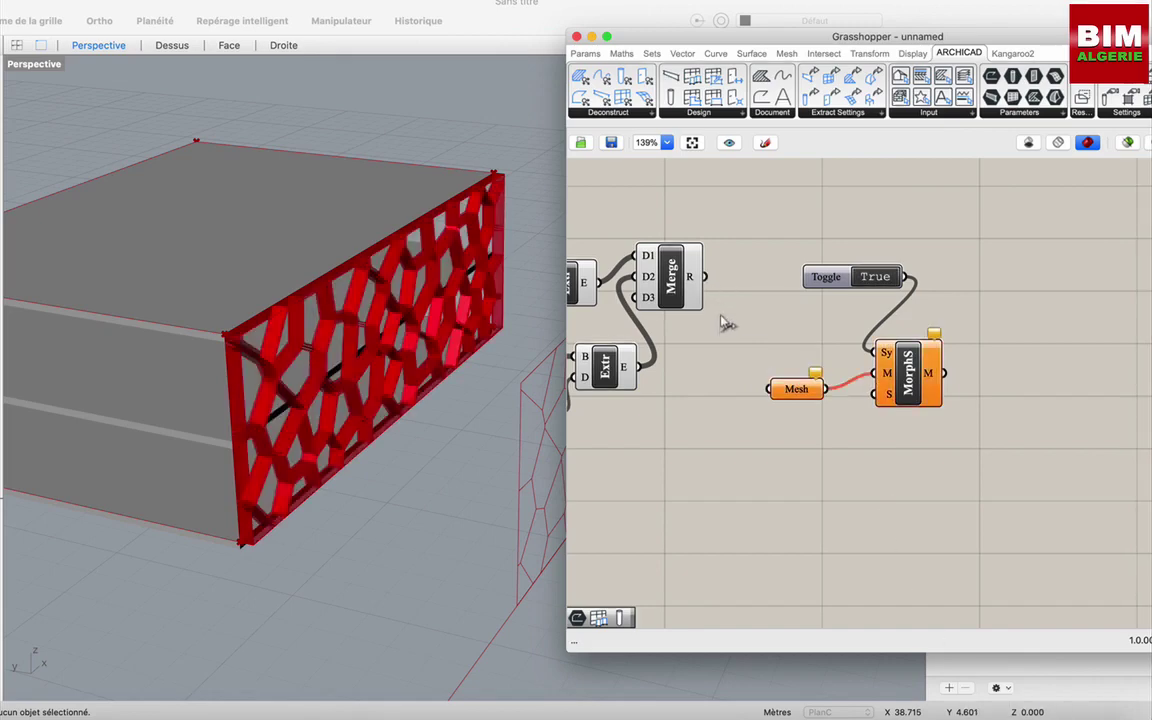
- Connect Merge's R output directly to the Mesh parameter in place of Cap
drag(705, 277, 766, 393)
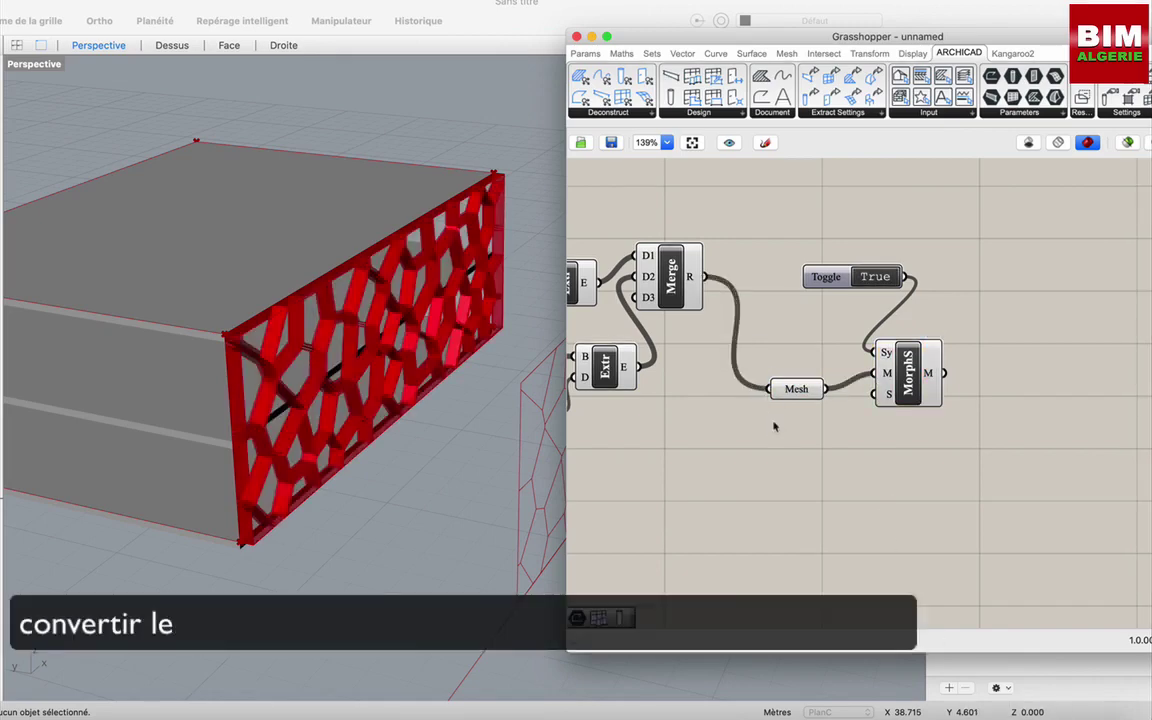
- Switch to ARCHICAD and examine the Voronoi facade morph around the slabs in the 3D view
click(1008, 716)
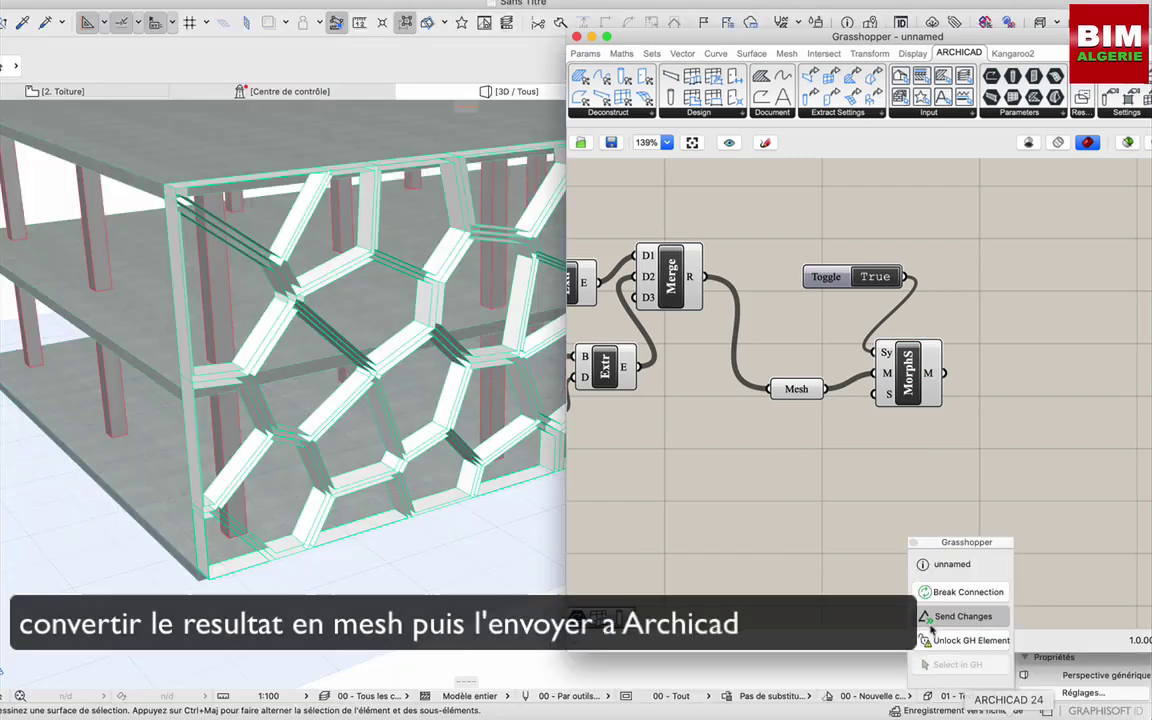
drag(408, 526, 639, 567)
middle_drag(478, 631, 474, 635)
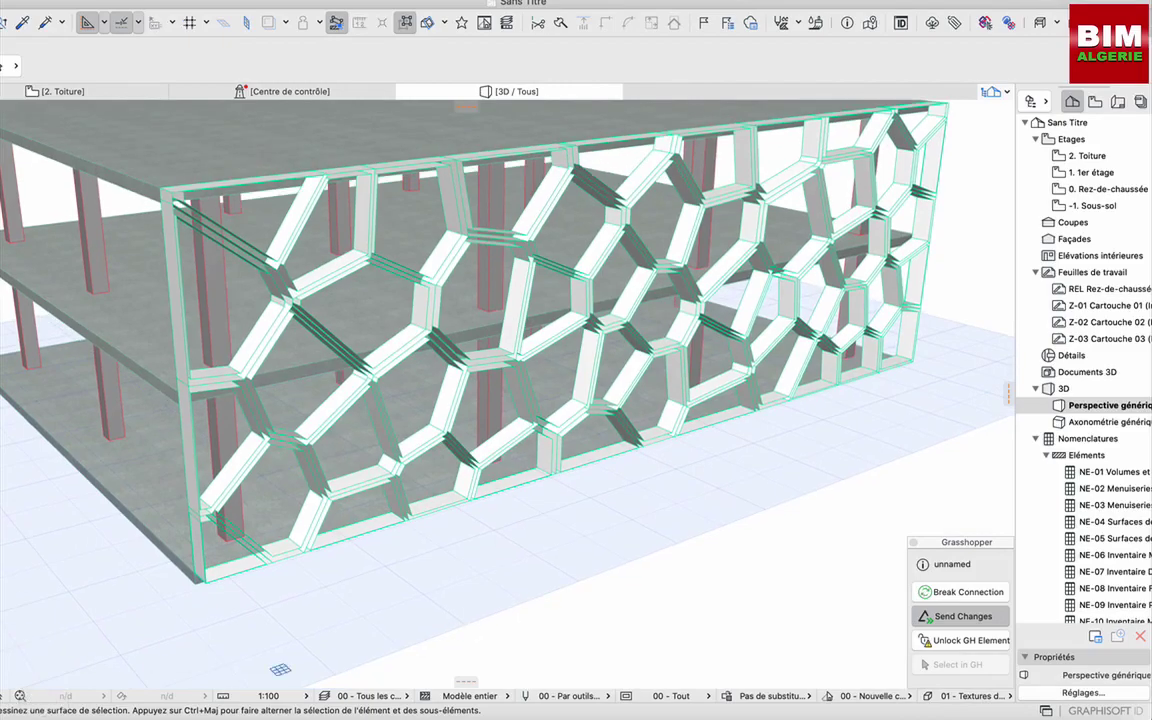
shift+middle_drag(280, 669, 154, 486)
scroll(360, 504, down, 3)
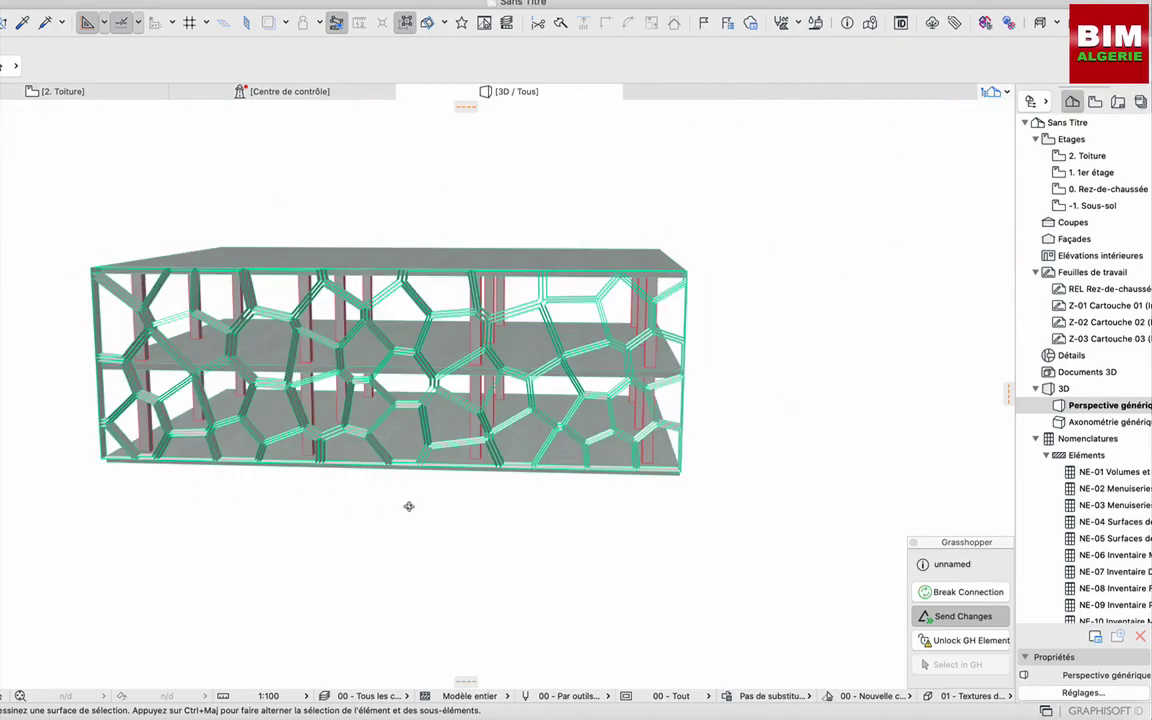
- Break the Grasshopper connection to the Voronoi facade and activate the Morph tool
shift+middle_drag(409, 504, 596, 436)
scroll(398, 278, up, 3)
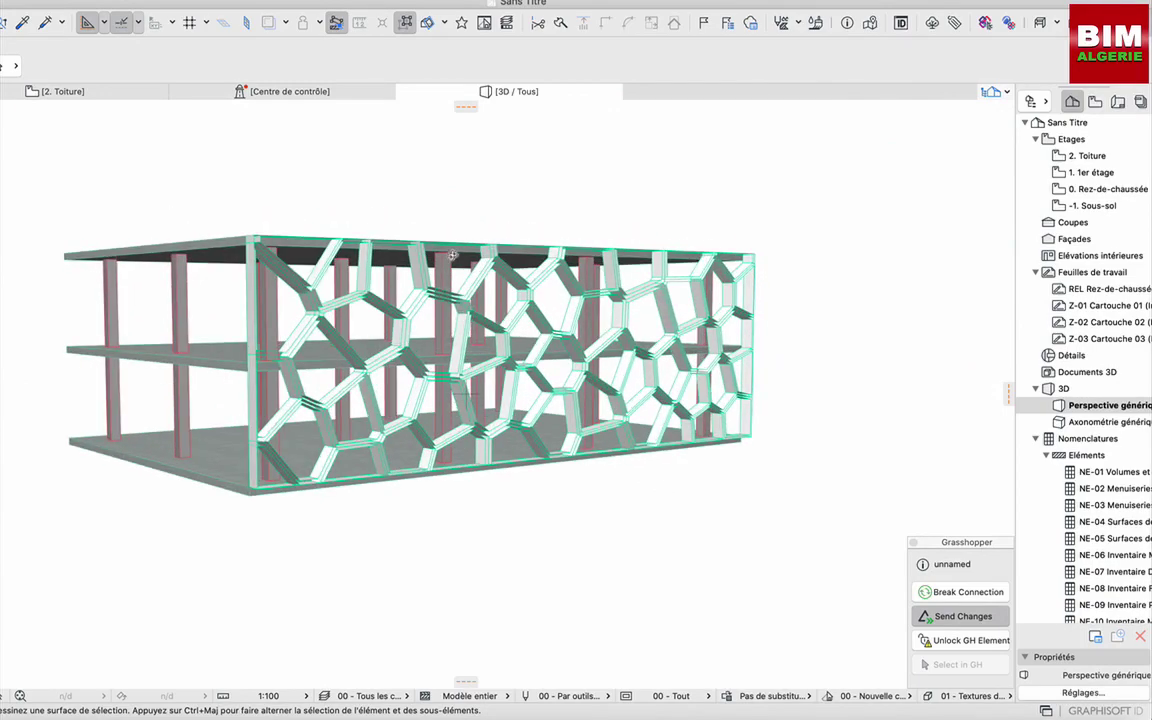
scroll(439, 375, up, 3)
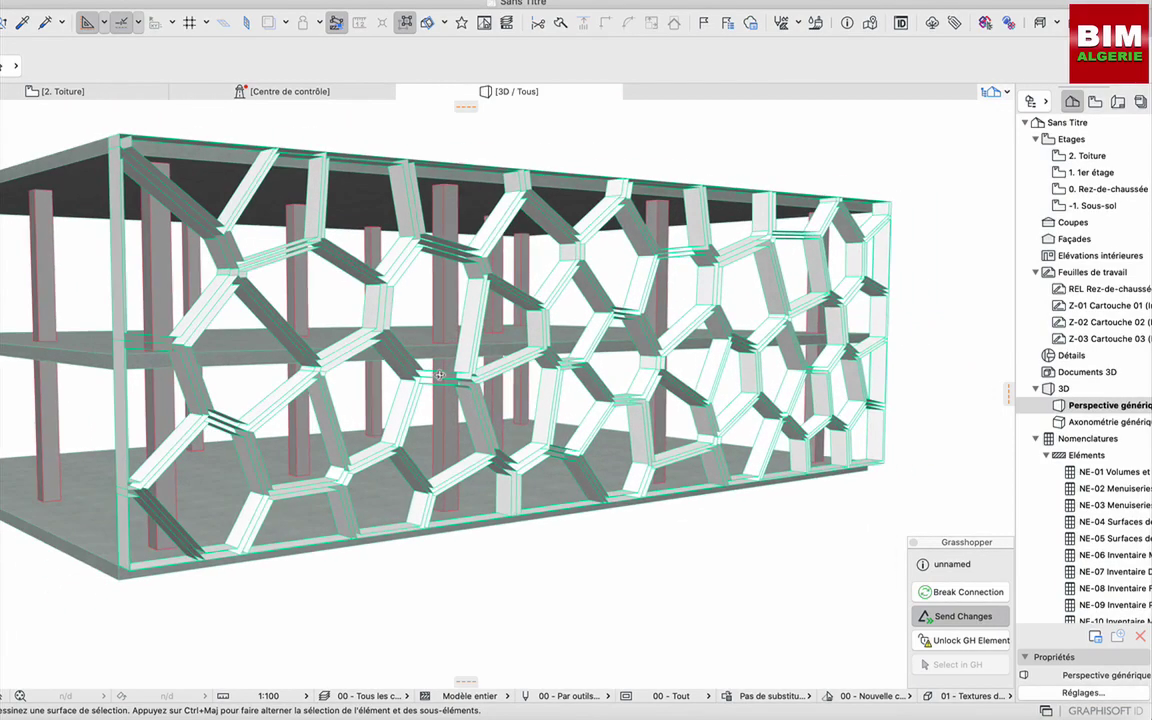
scroll(448, 495, down, 5)
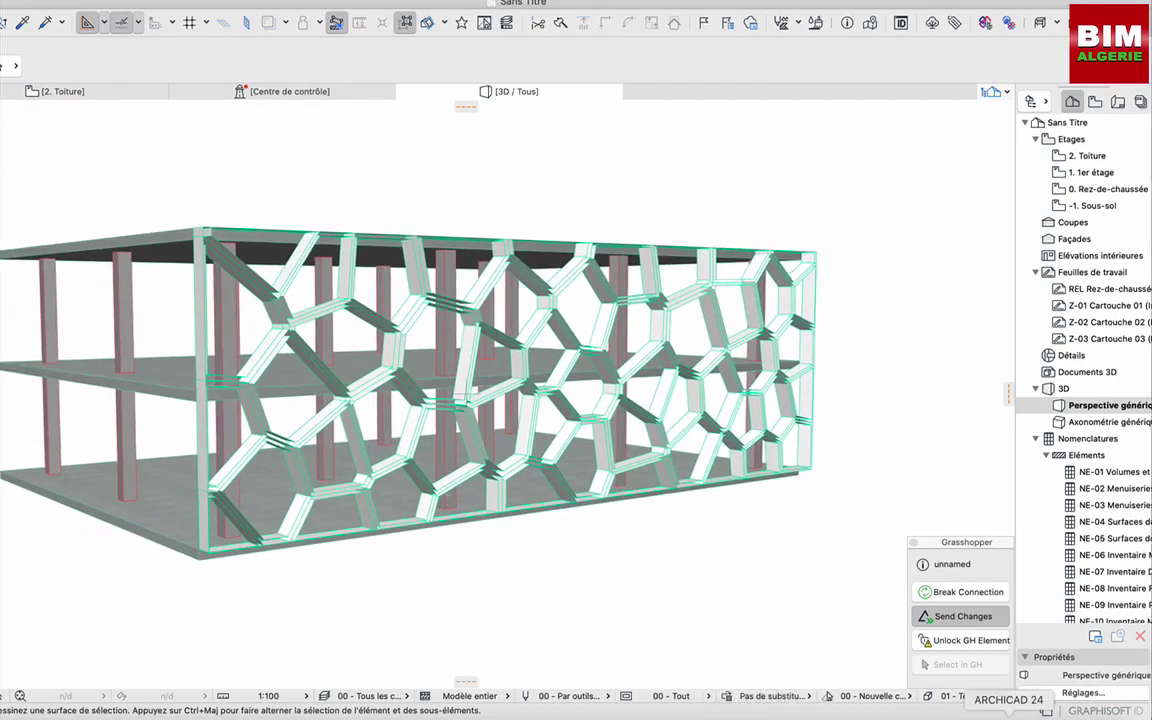
click(1046, 717)
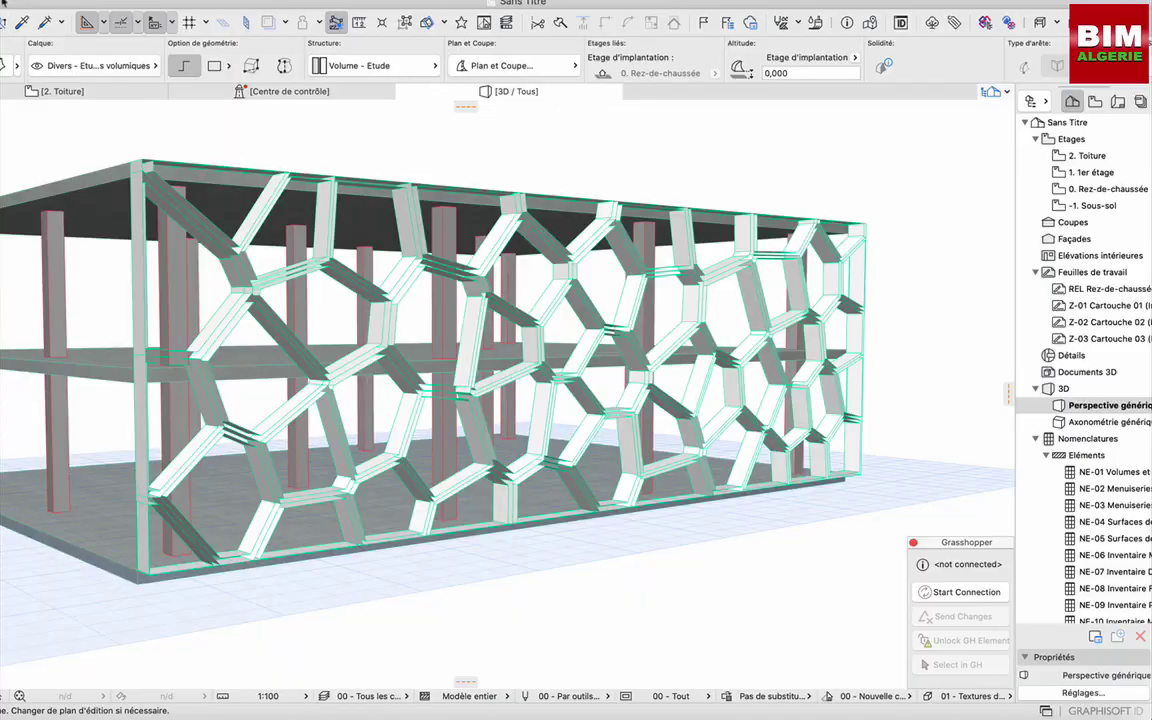
- Select all the facade morphs and look through their plan and model settings without changing anything
click(62, 1)
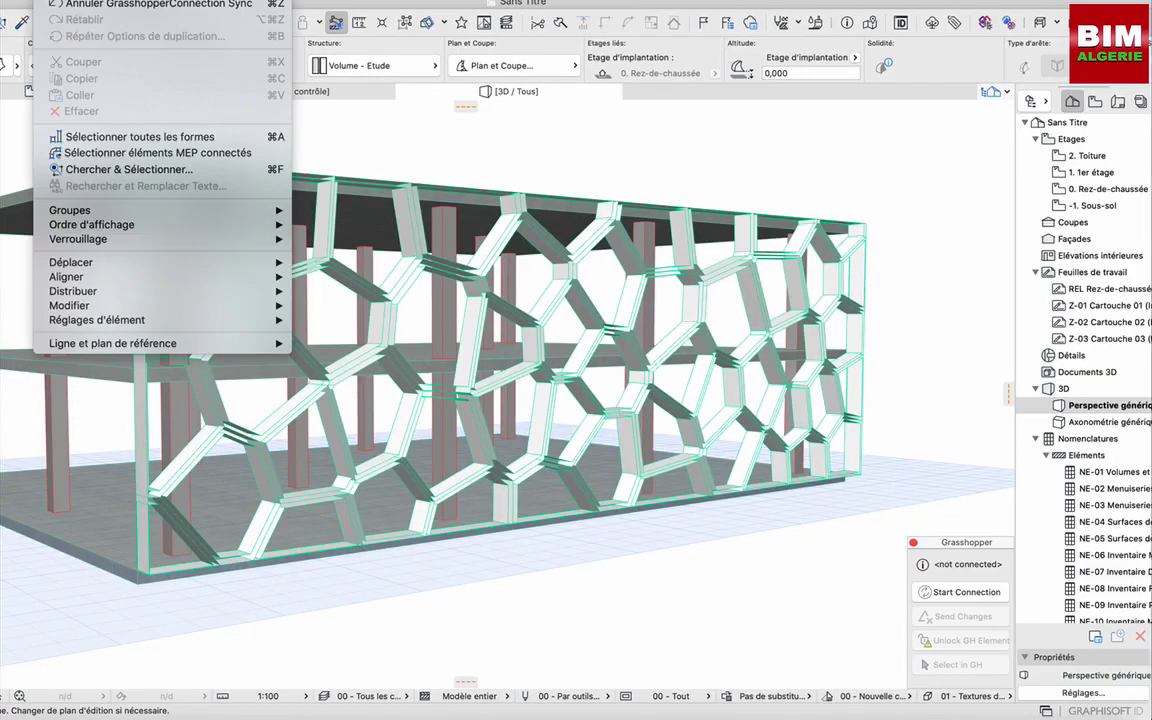
click(74, 136)
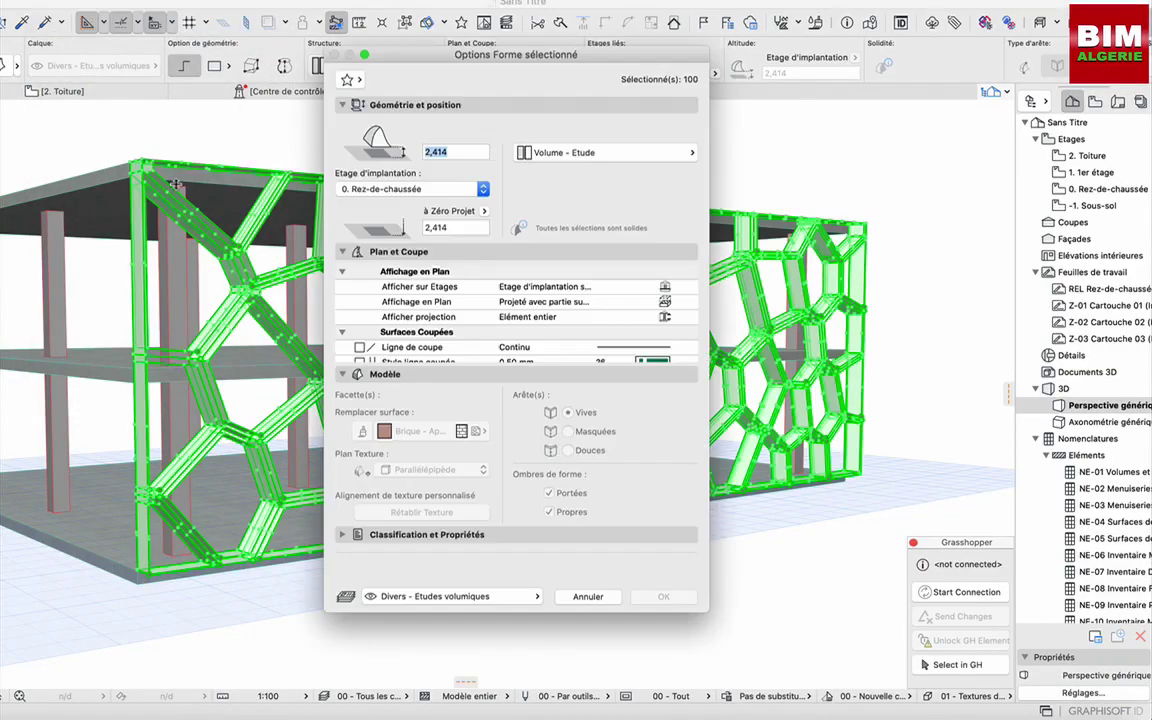
click(6, 64)
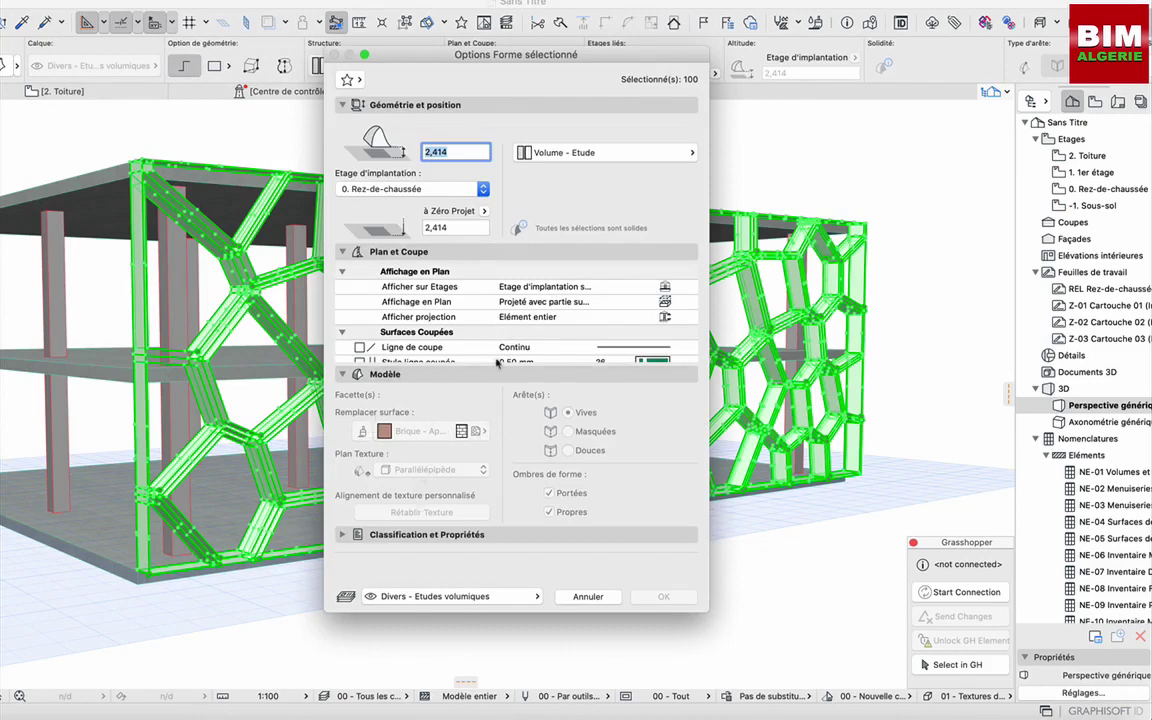
scroll(520, 345, down, 10)
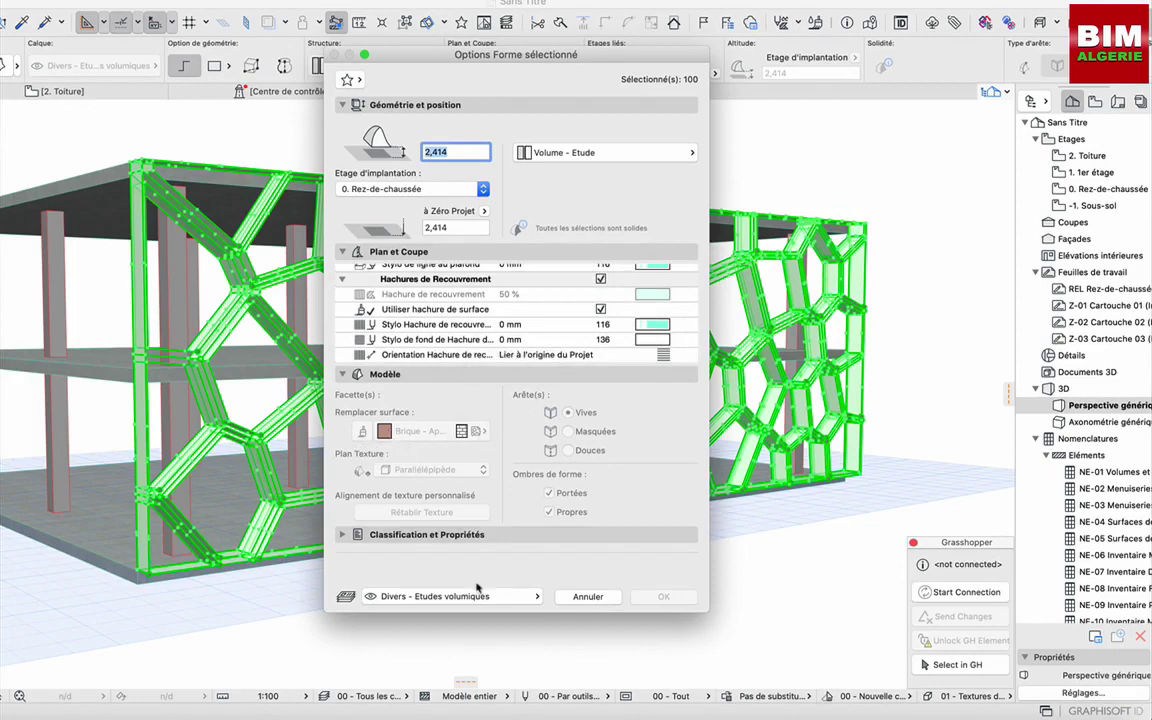
click(588, 596)
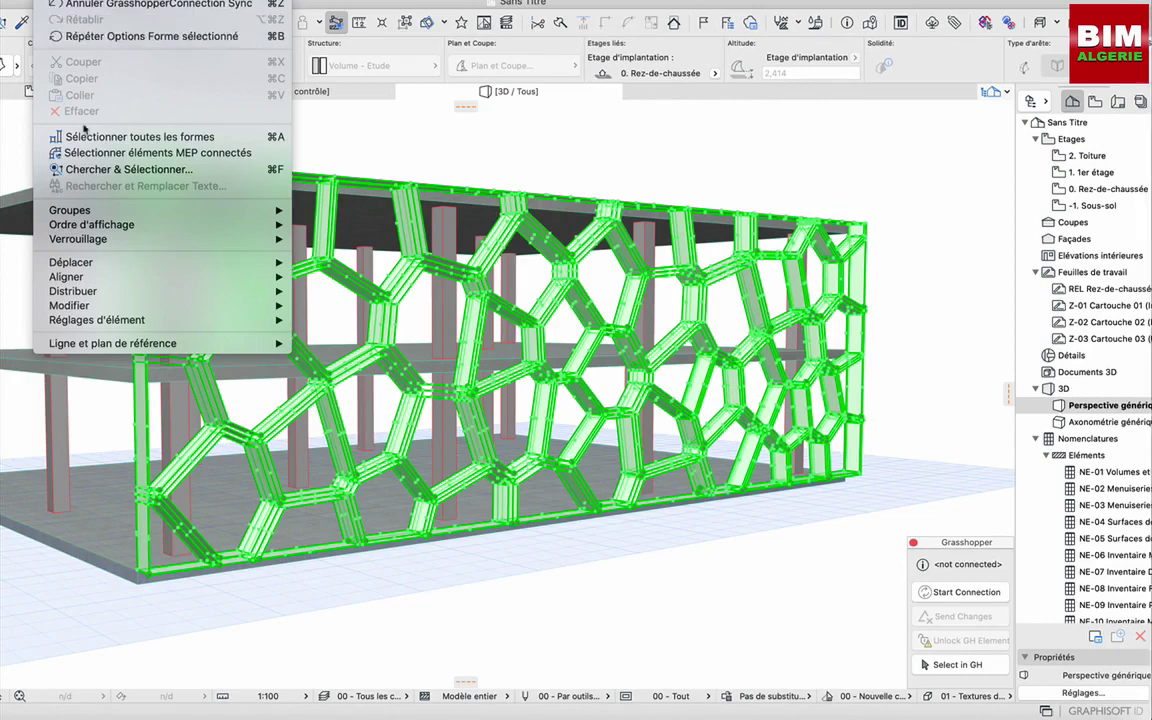
- Unlock the selected facade morphs so that their parameters can be edited
mouse_move(111, 229)
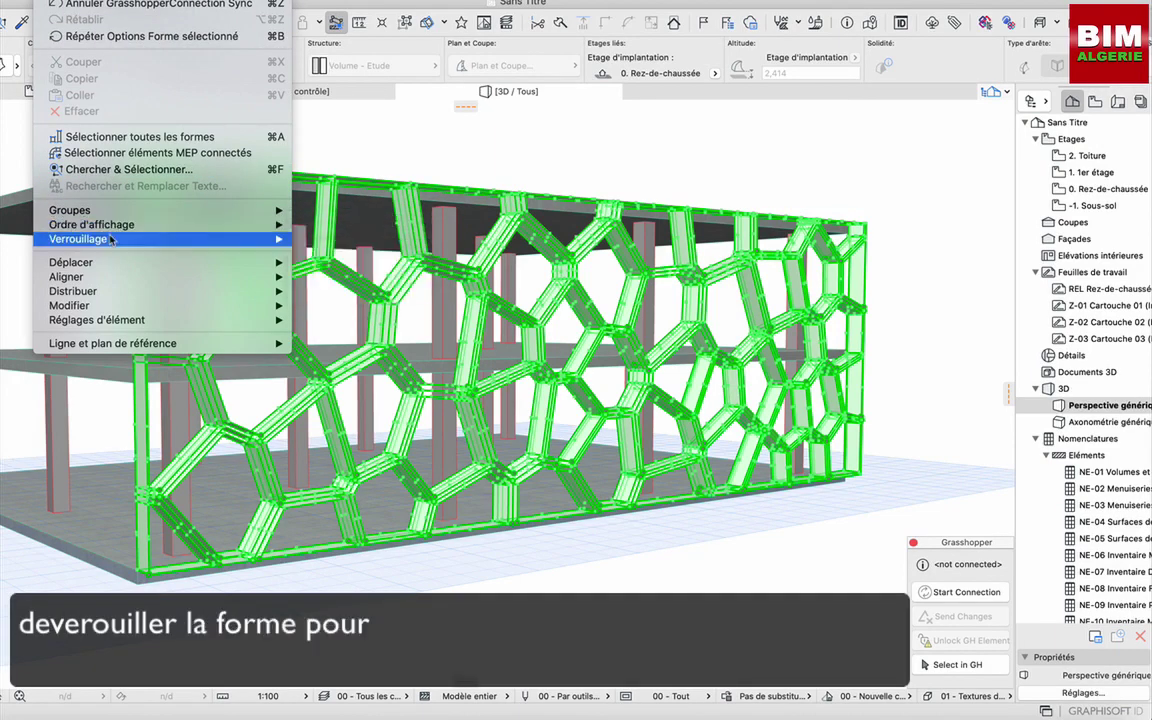
mouse_move(150, 239)
click(343, 274)
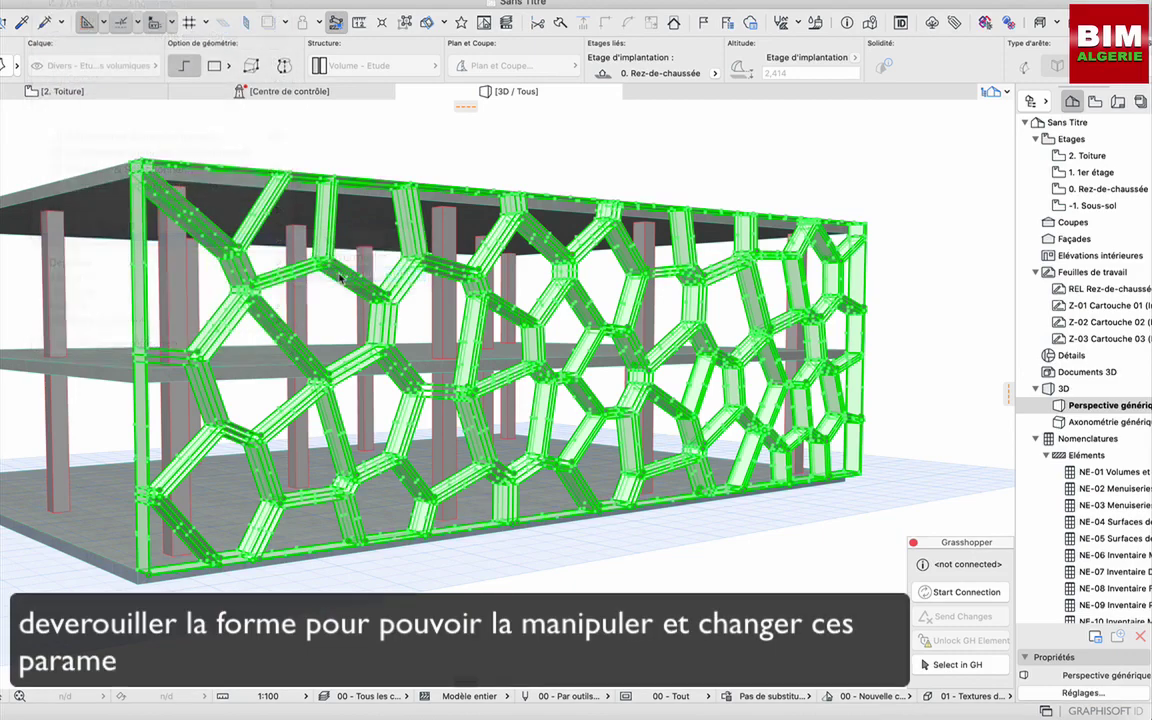
click(591, 290)
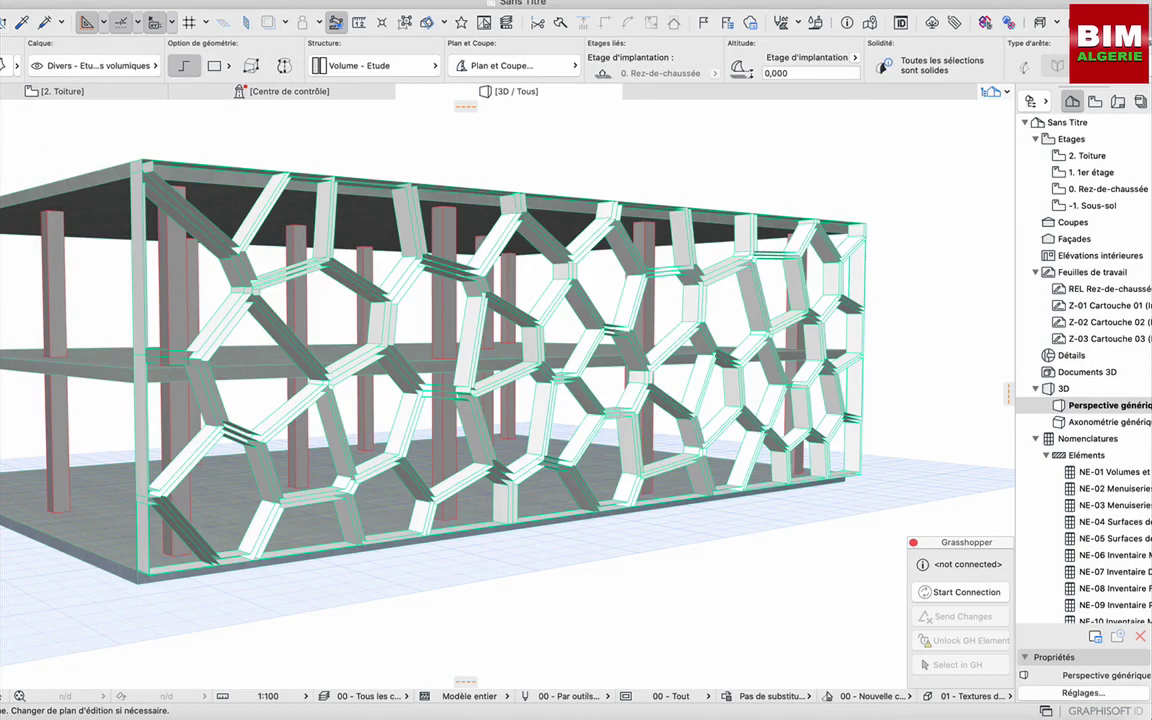
- Select all the morphs again and override their surface with the red Rénovation - A construire material, ending with nothing selected
click(45, 1)
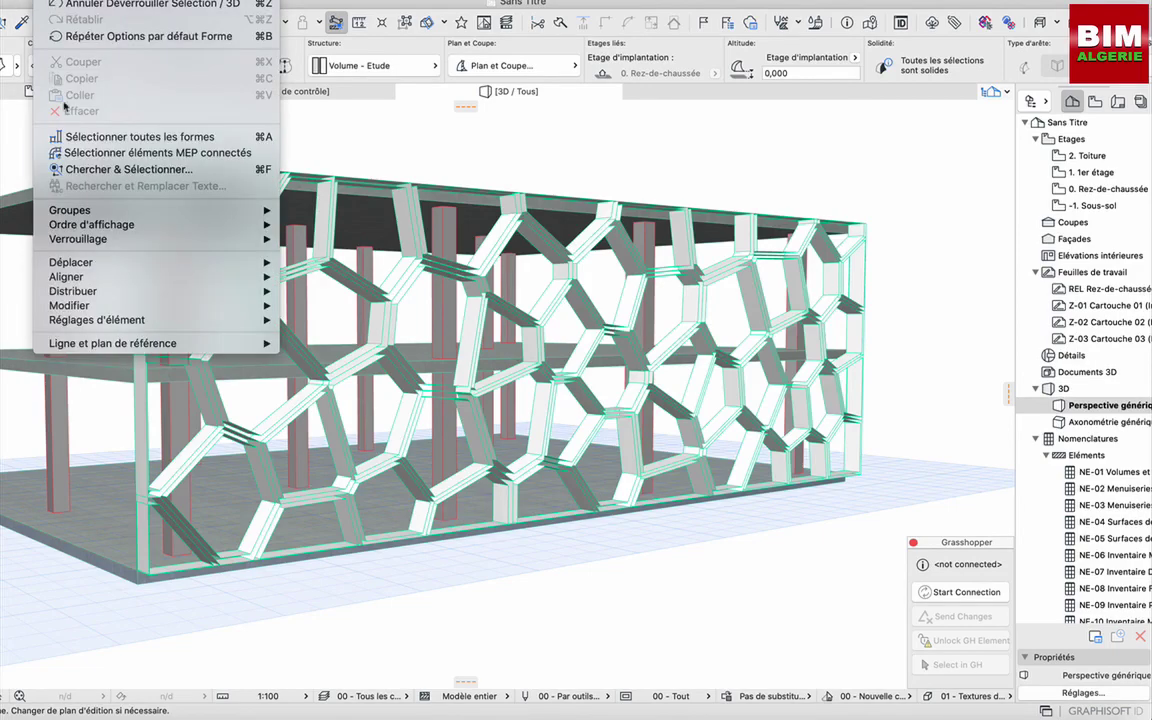
click(120, 127)
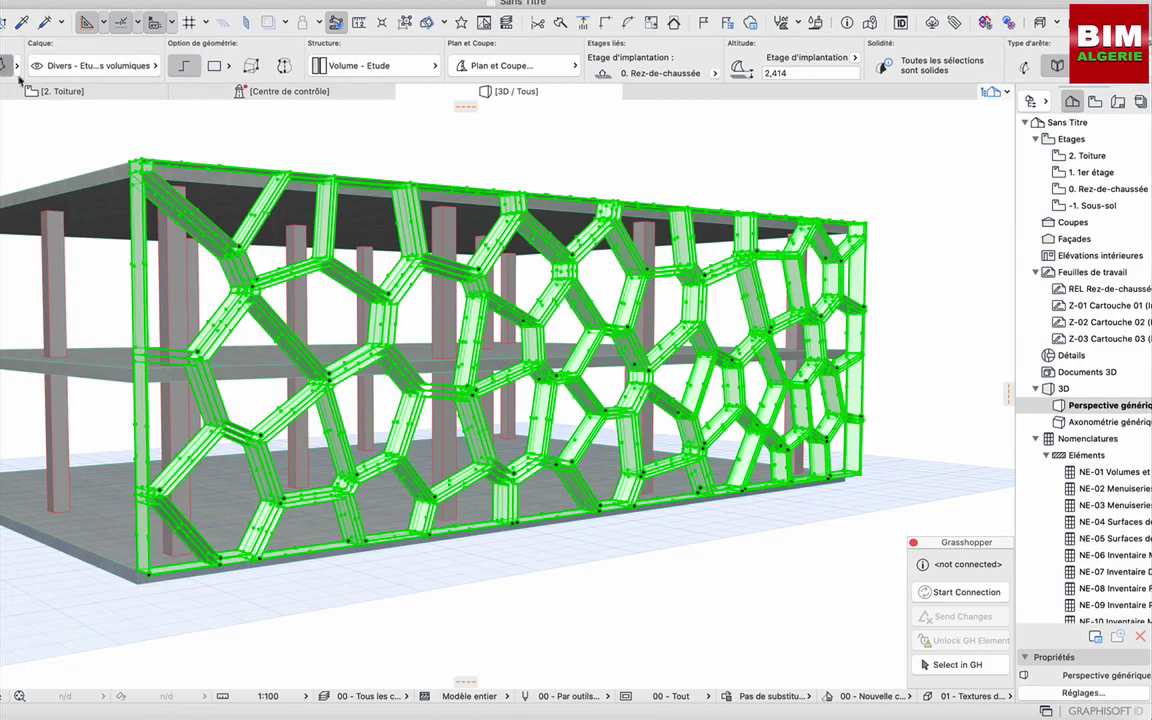
click(8, 67)
click(363, 431)
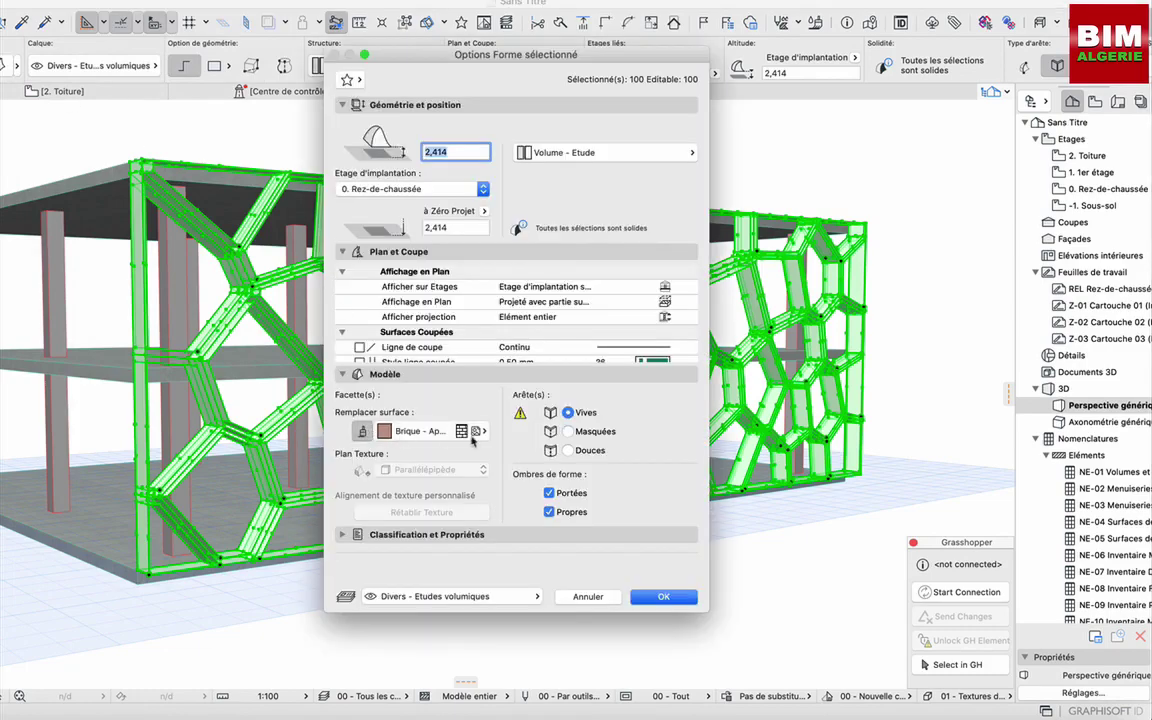
click(476, 433)
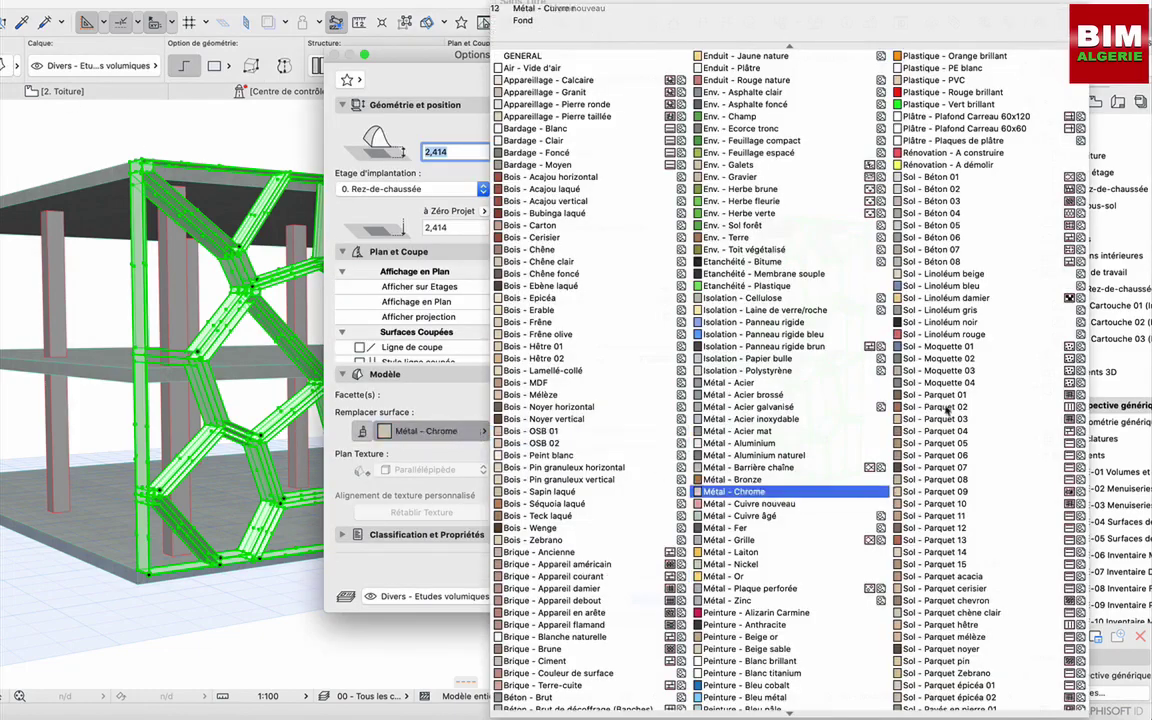
click(980, 152)
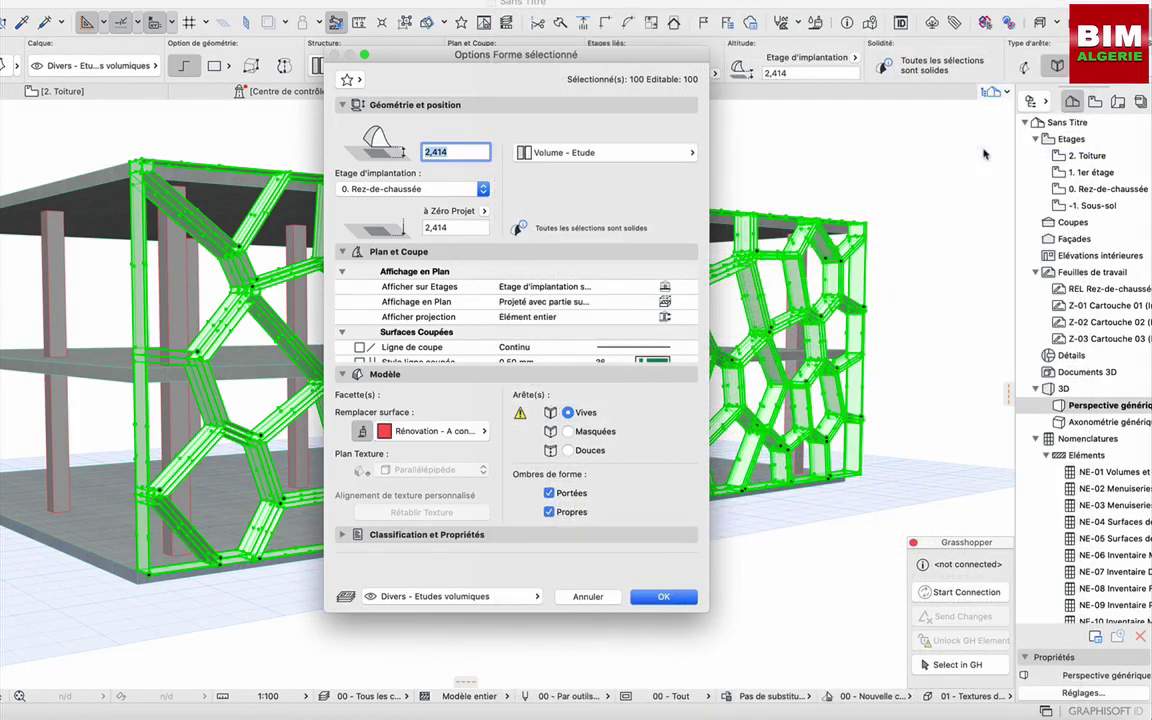
click(663, 597)
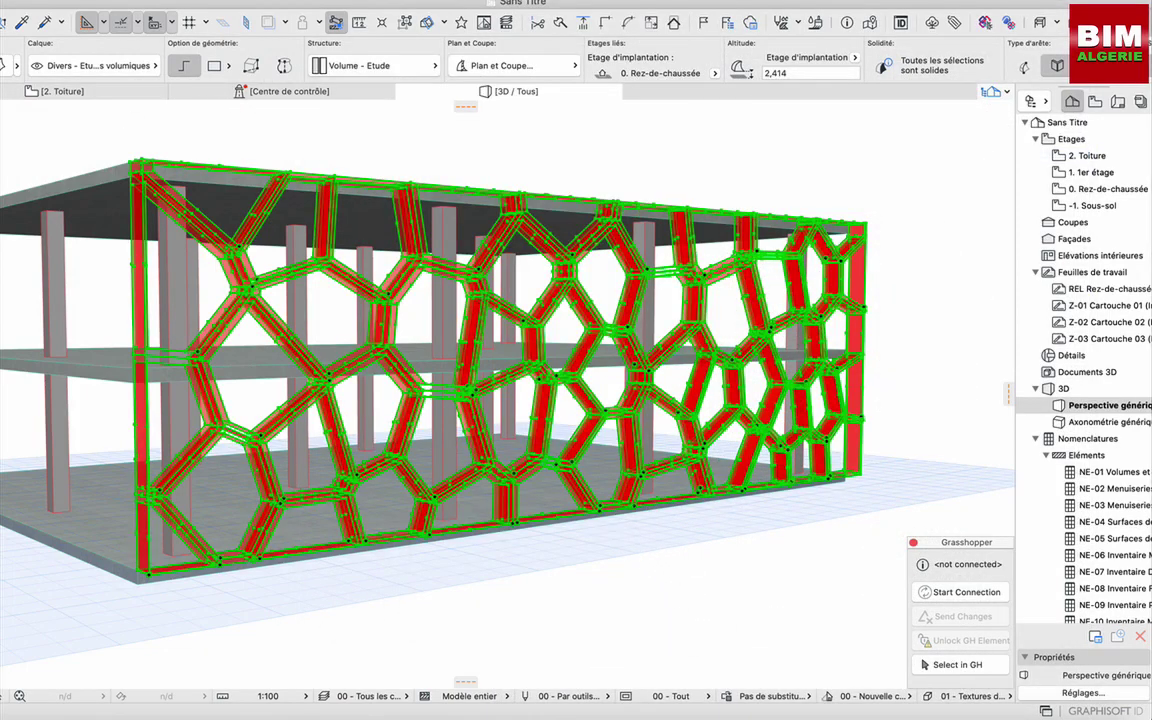
click(31, 133)
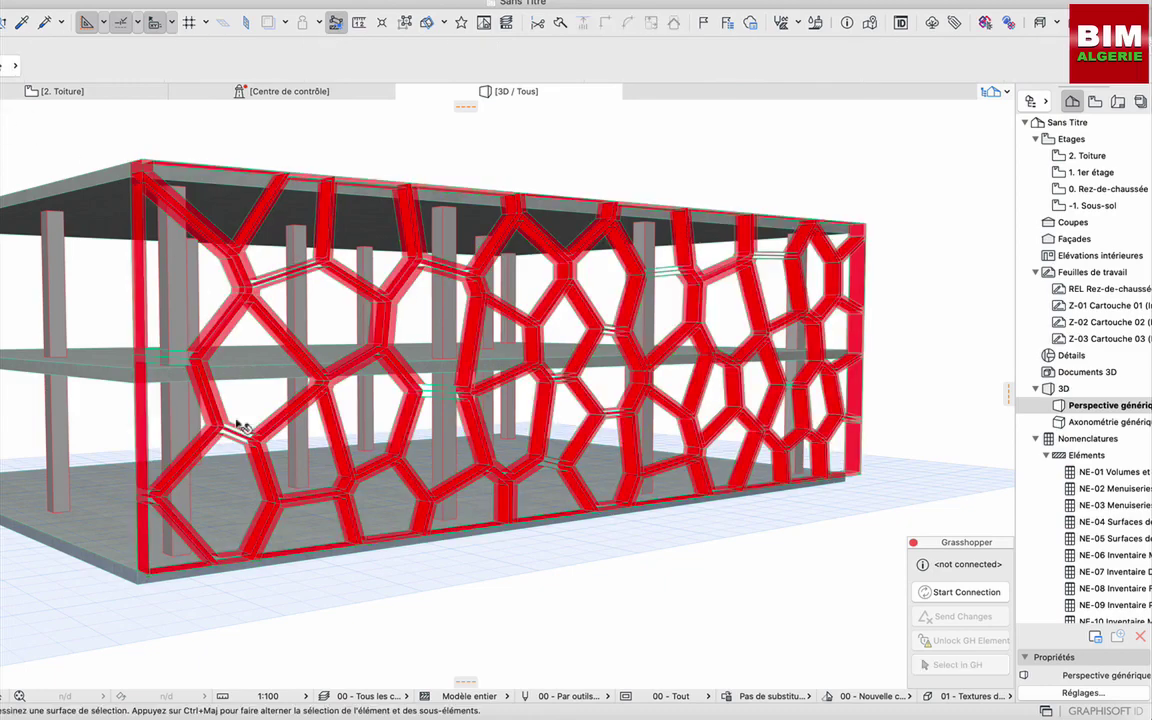
shift+middle_drag(334, 492, 123, 567)
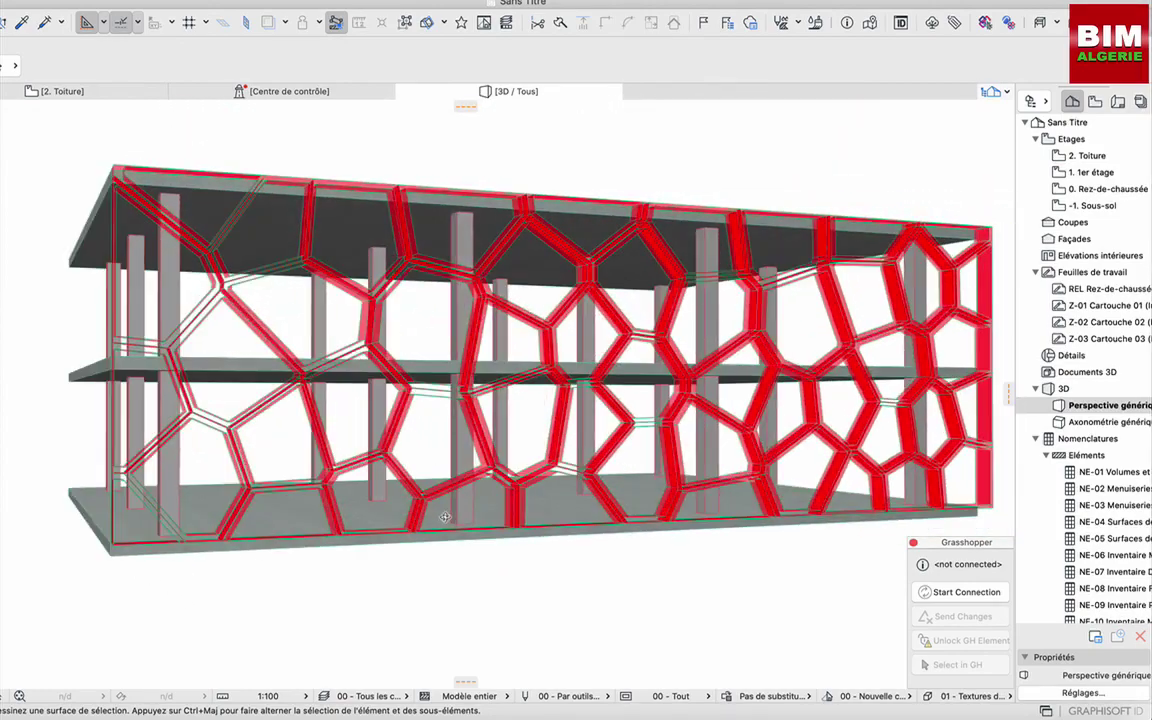